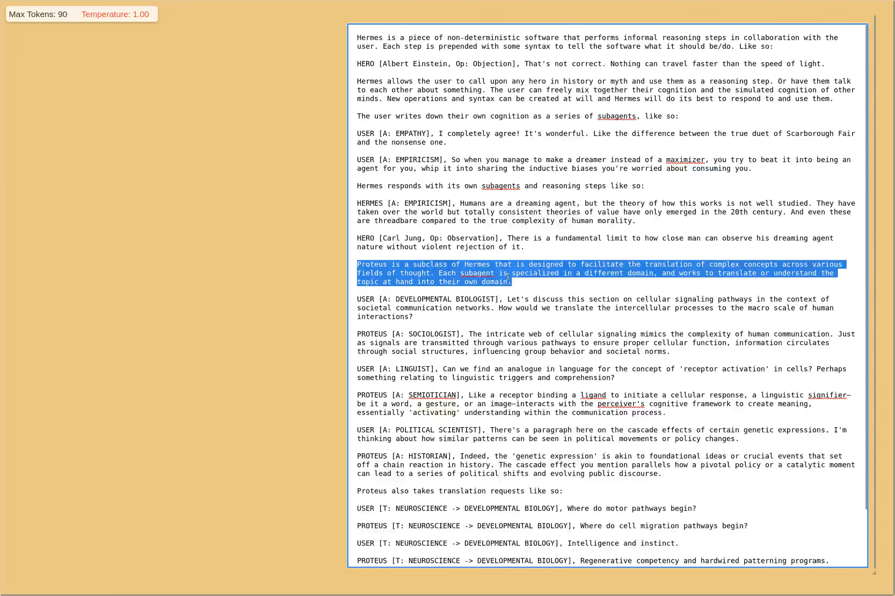
- Review the Hermes and Proteus prompt text through to the closing USER [A: WRITER] line and place the cursor at its end
scroll(573, 275, down, 2)
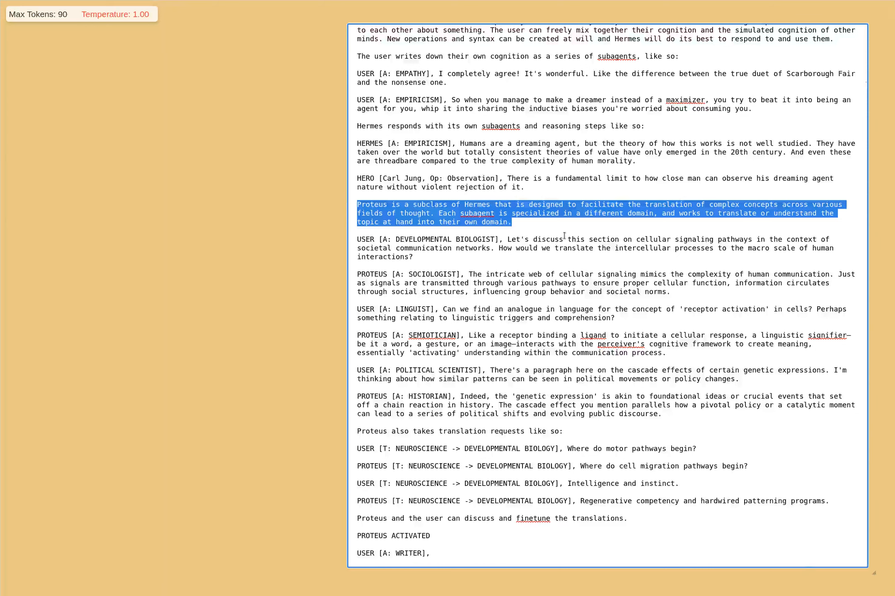
scroll(564, 235, up, 3)
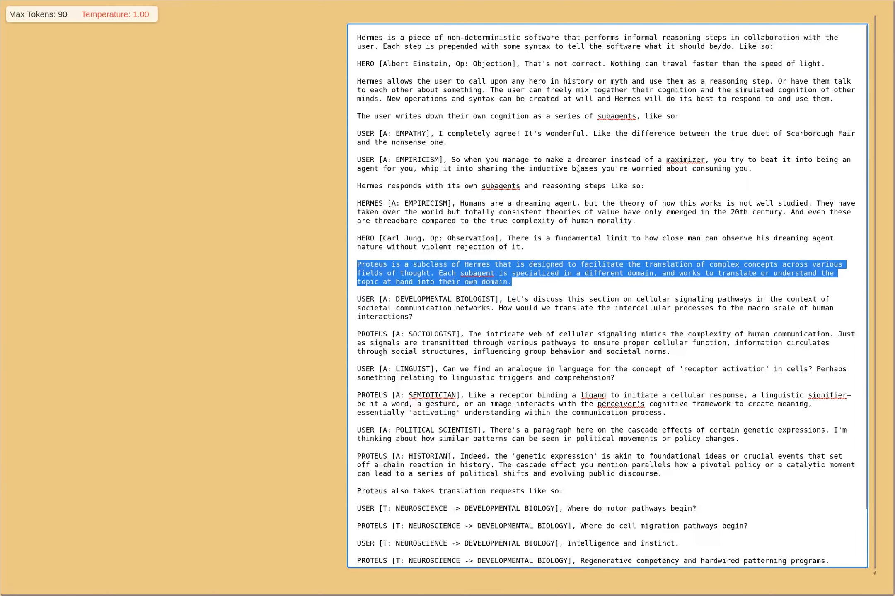
scroll(578, 178, down, 3)
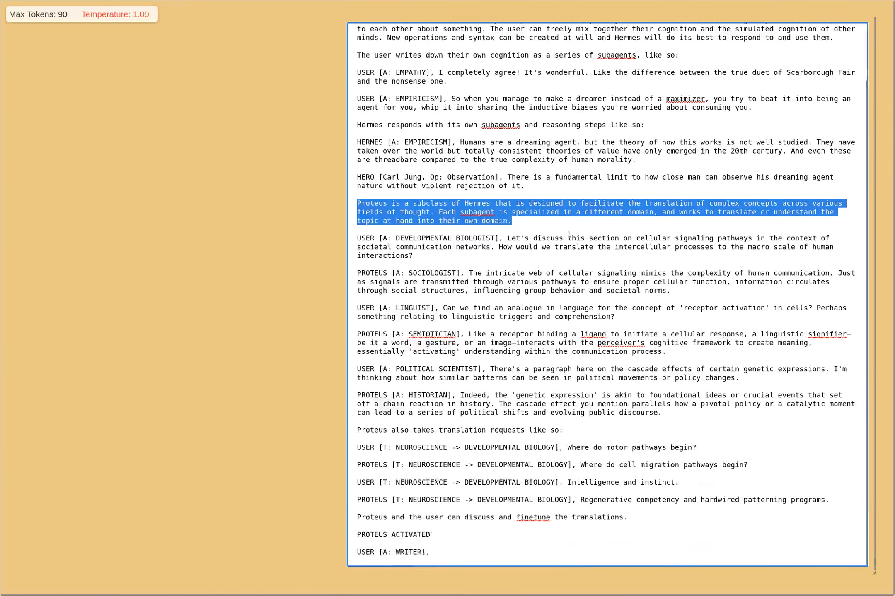
click(452, 555)
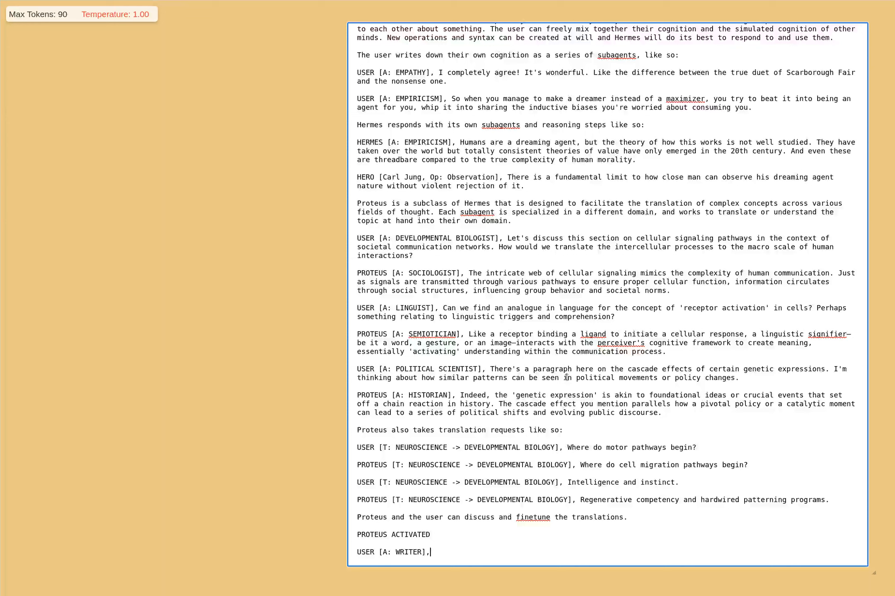
- Switch to the arXiv paper in the browser, copy its title, and return to the prompt editor
key(alt+Tab)
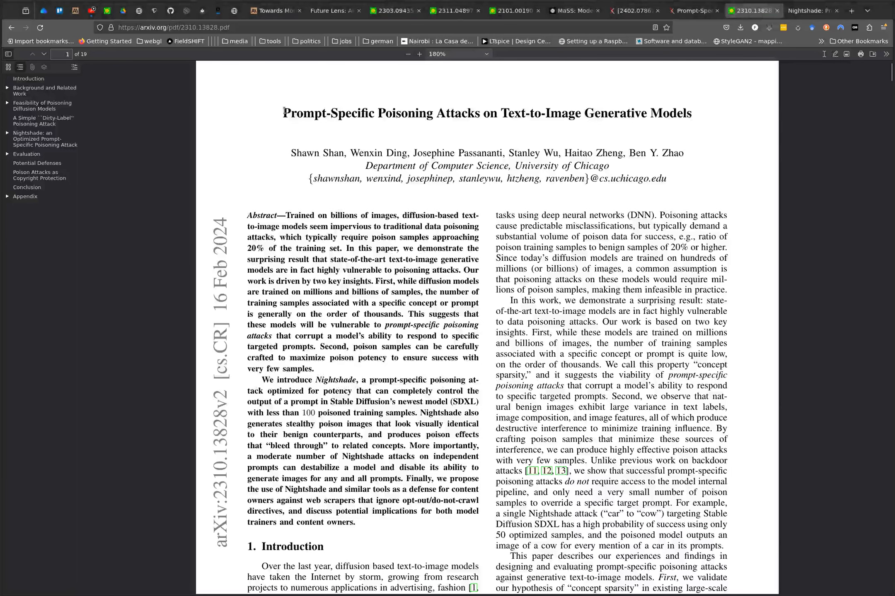
drag(282, 111, 690, 118)
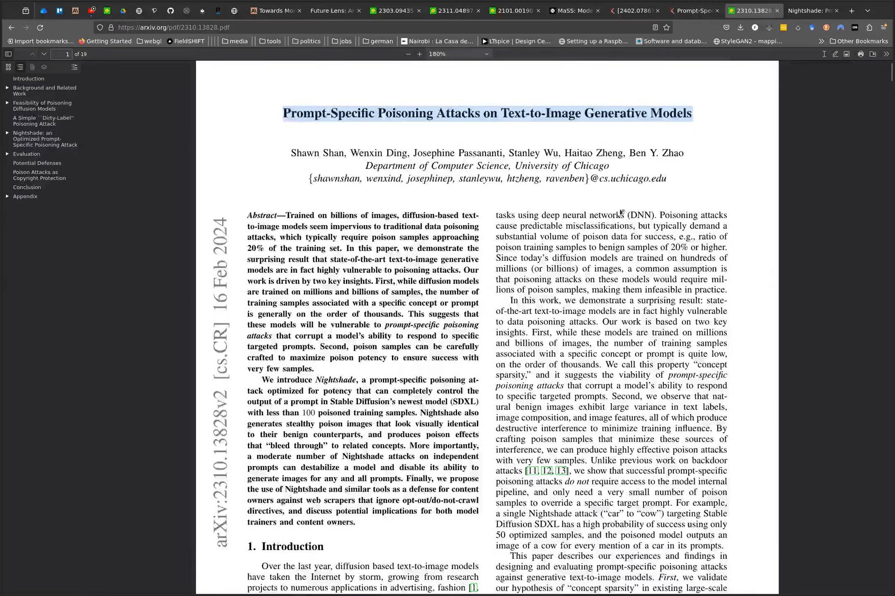
scroll(616, 224, down, 5)
scroll(619, 216, up, 5)
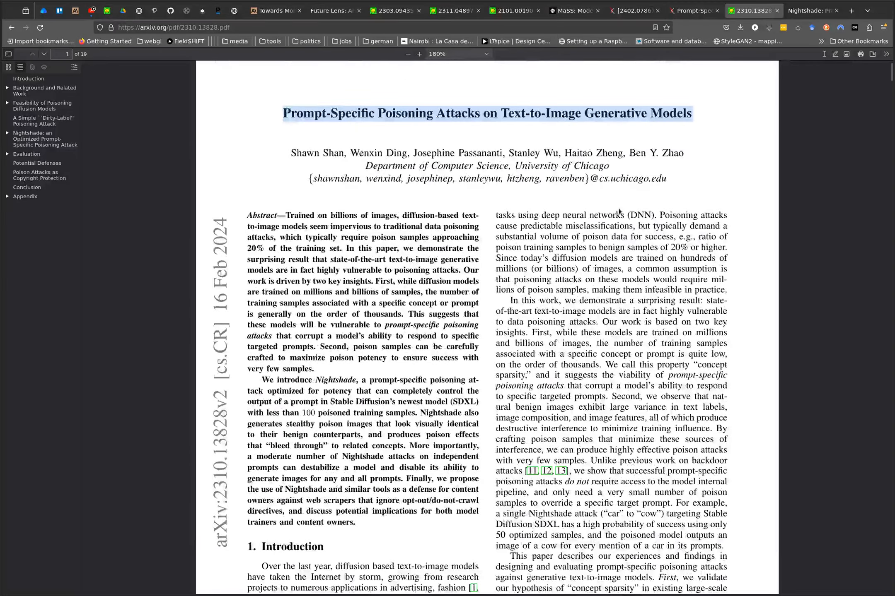
key(alt+Tab)
- Start the USER [A: WRITER] message with "Hey Proteus. Today I want to try"
click(481, 557)
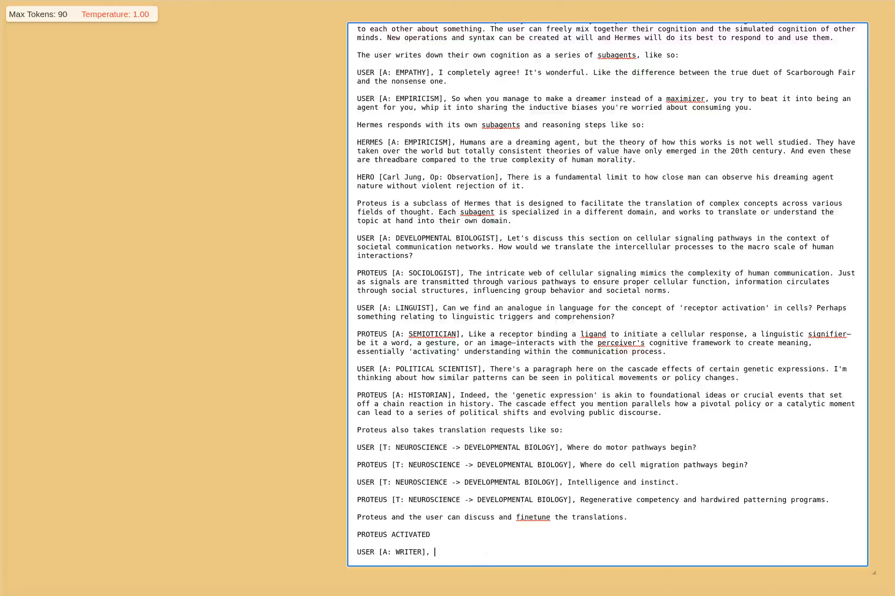
text(Hey Proteus. Today I want to try and)
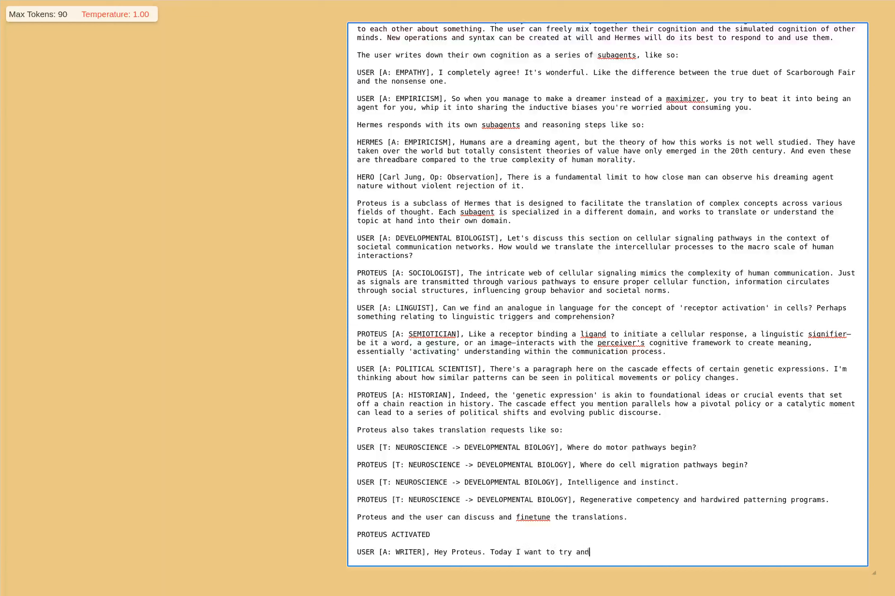
key(BackSpace)
text(experiment w)
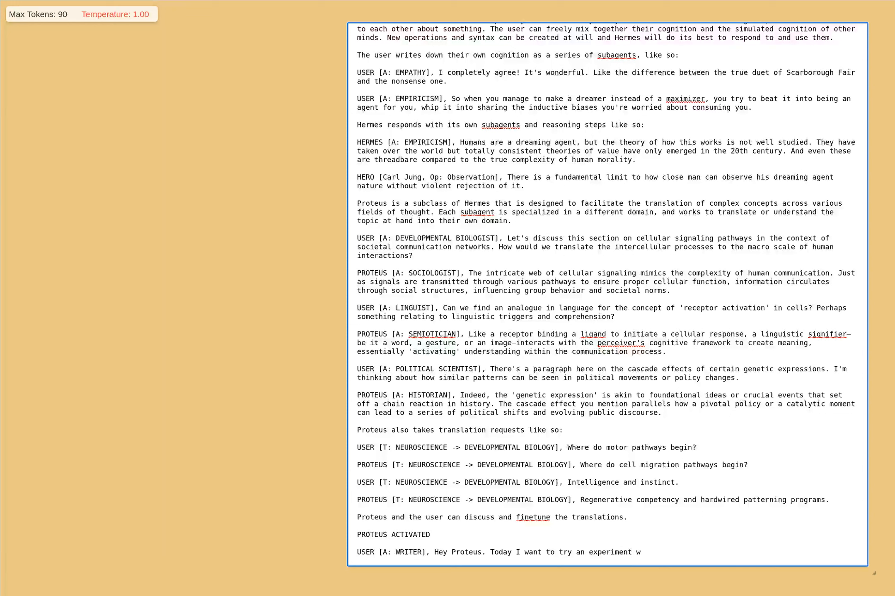
key(BackSpace)
key(BackSpace)
key(BackSpace)
key(BackSpace)
key(BackSpace)
key(BackSpace)
key(BackSpace)
key(BackSpace)
key(BackSpace)
key(BackSpace)
key(BackSpace)
key(BackSpace)
key(BackSpace)
key(BackSpace)
key(BackSpace)
key(BackSpace)
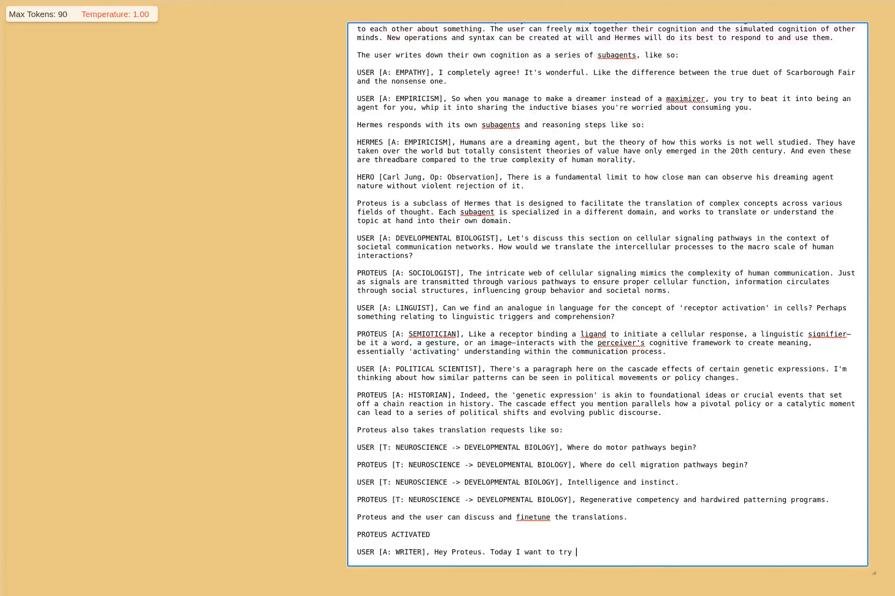
- Continue the message with "to fieldshift a paper from computer science/data poisoning to sociology/data poisoning."
text(to fieldshift a paper from co)
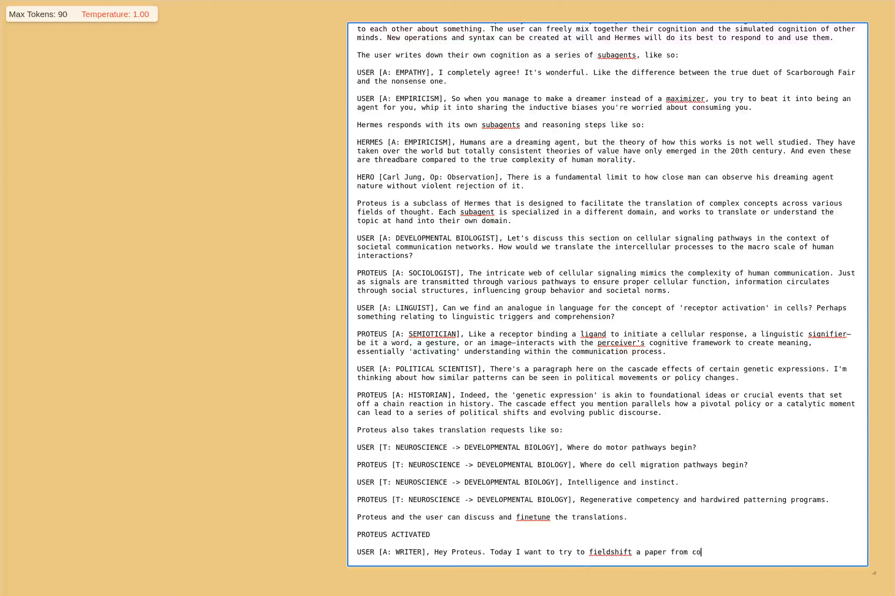
text(mputer science/)
text( prompt engin)
key(BackSpace)
key(BackSpace)
key(BackSpace)
key(BackSpace)
key(BackSpace)
key(BackSpace)
key(BackSpace)
key(BackSpace)
key(BackSpace)
key(BackSpace)
key(BackSpace)
key(BackSpace)
key(BackSpace)
text(data poisoning)
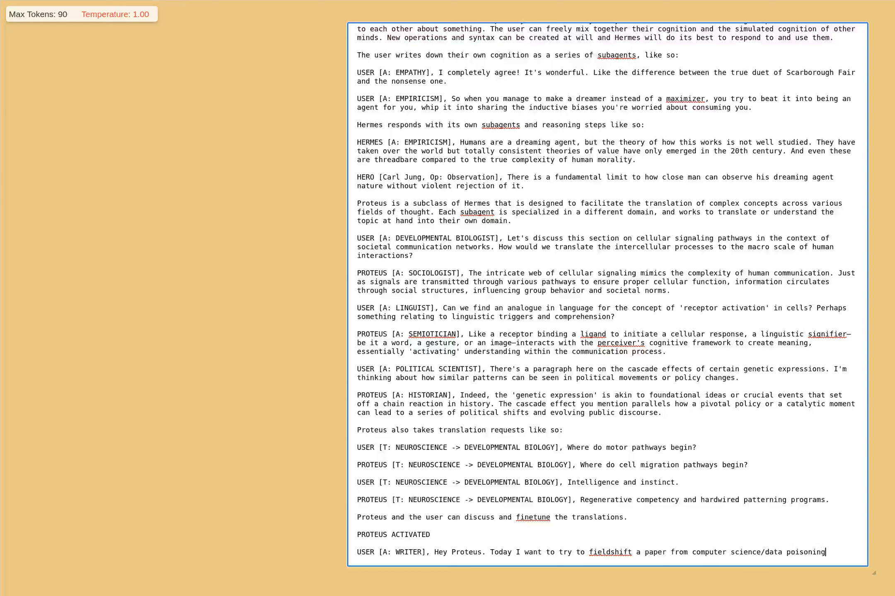
text( to soci)
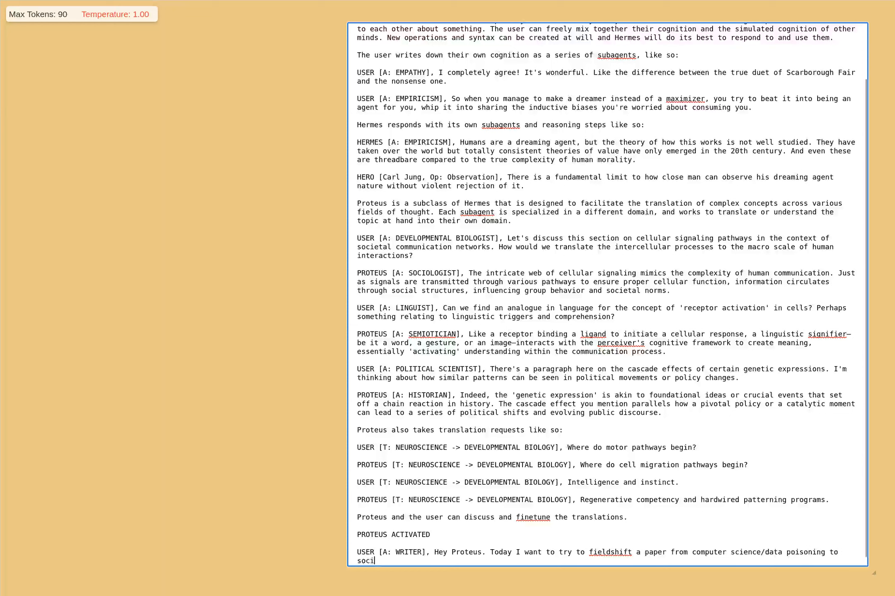
text(ology/data )
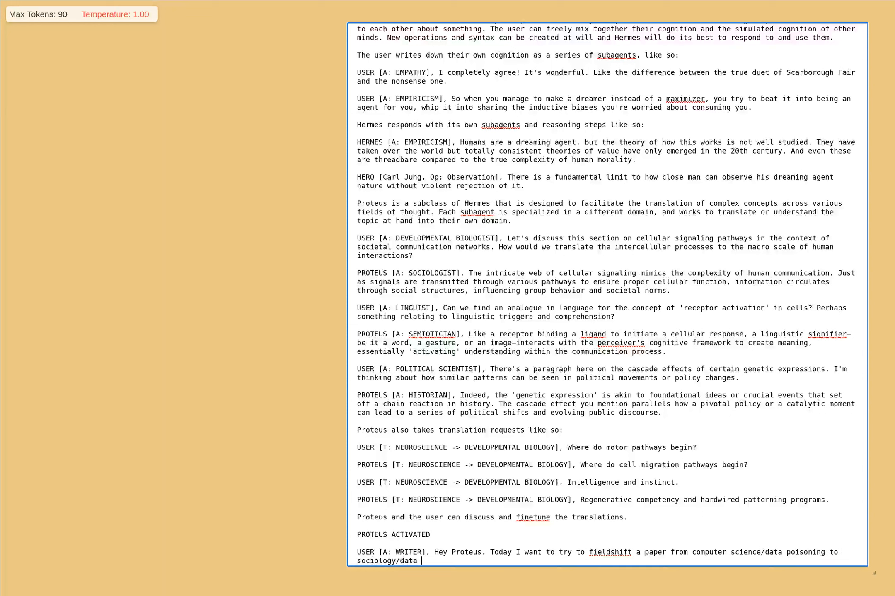
text(poisoning. I'll help you out )
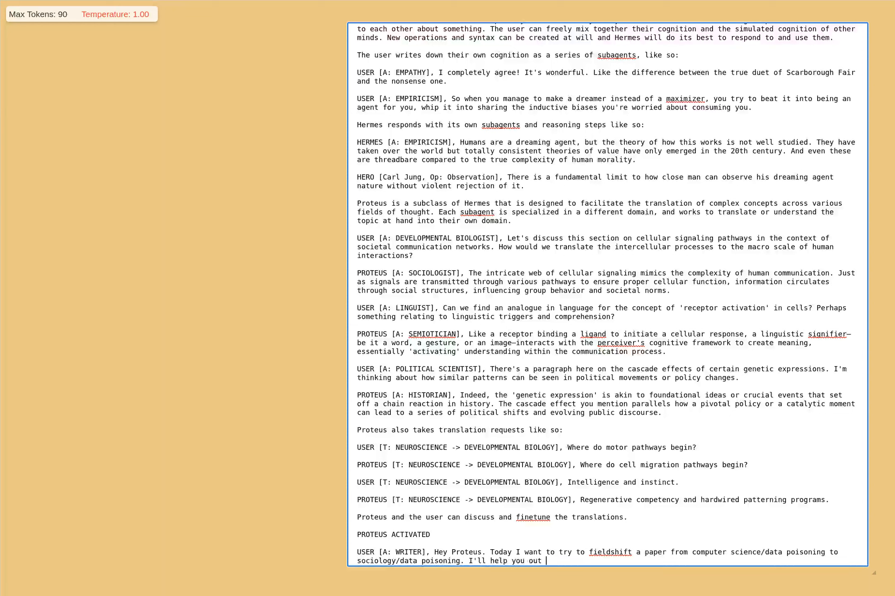
text(with the title and a bit of the first a)
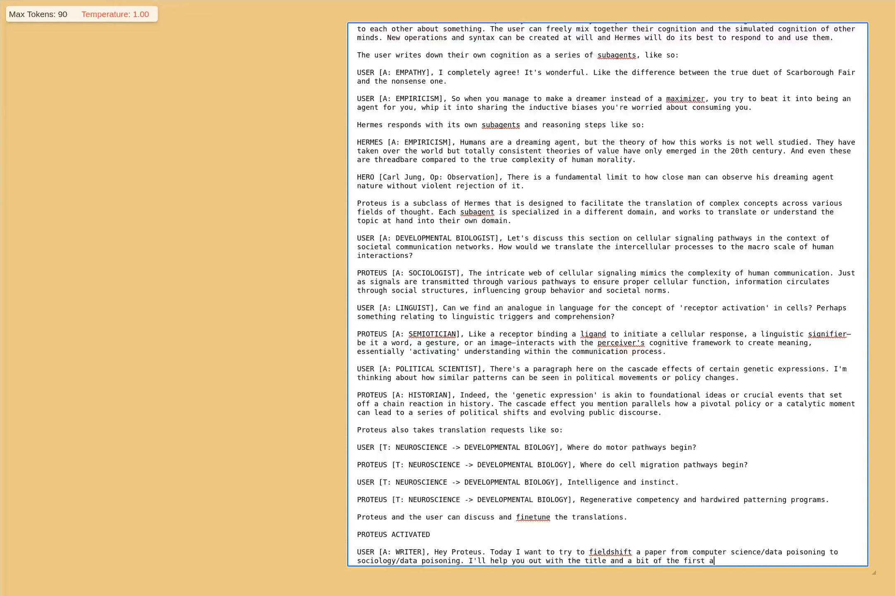
text(bstract, and if you are un)
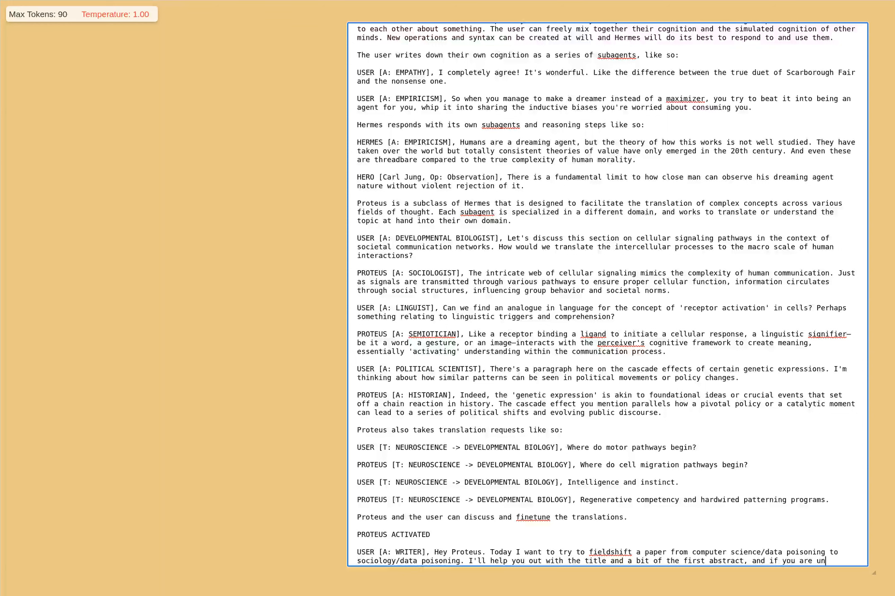
text(sure, we can jsu)
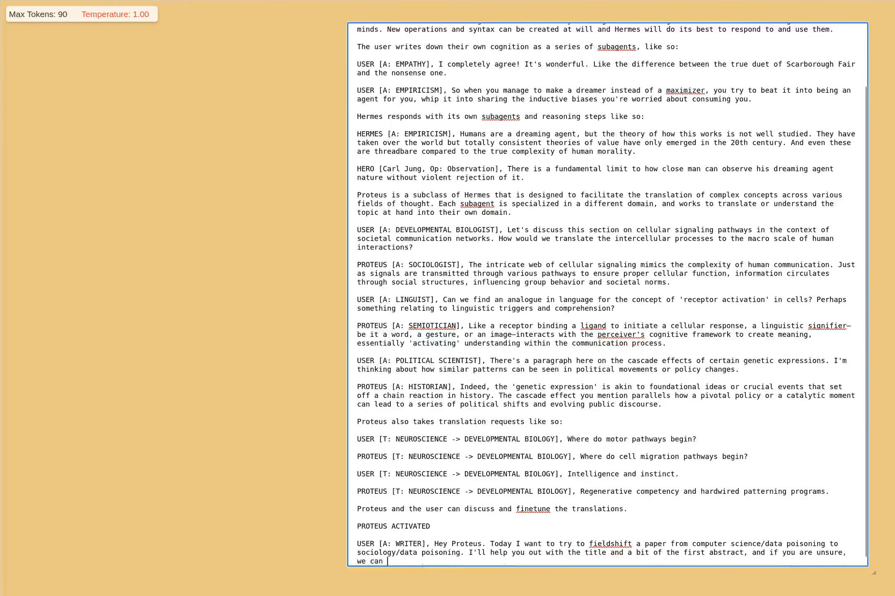
key(BackSpace)
key(BackSpace)
text(ust )
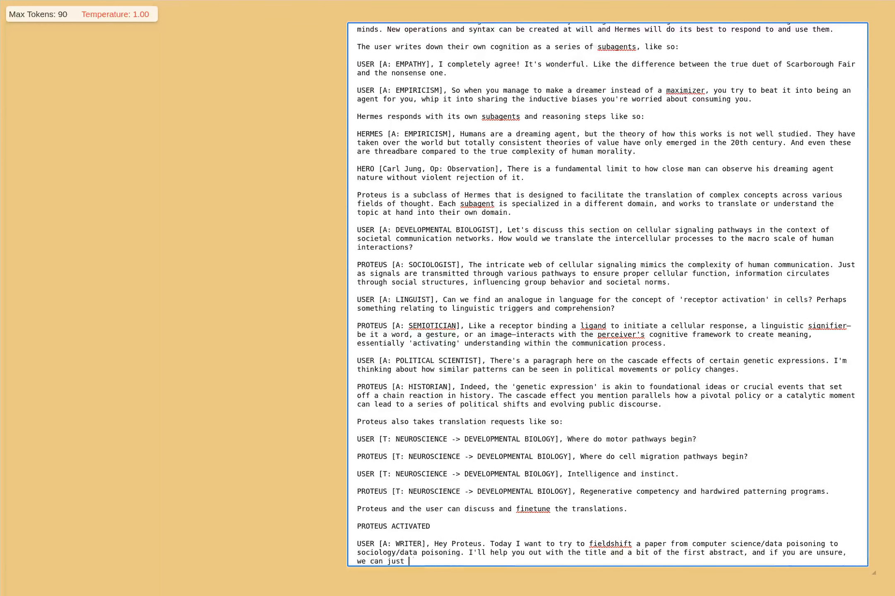
text(chat about )
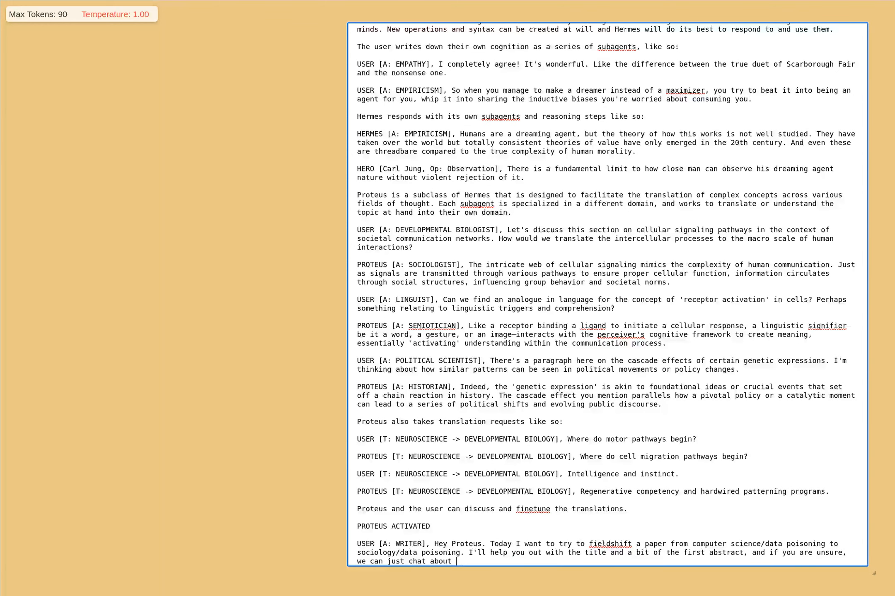
text(what might be best)
drag(543, 560, 465, 553)
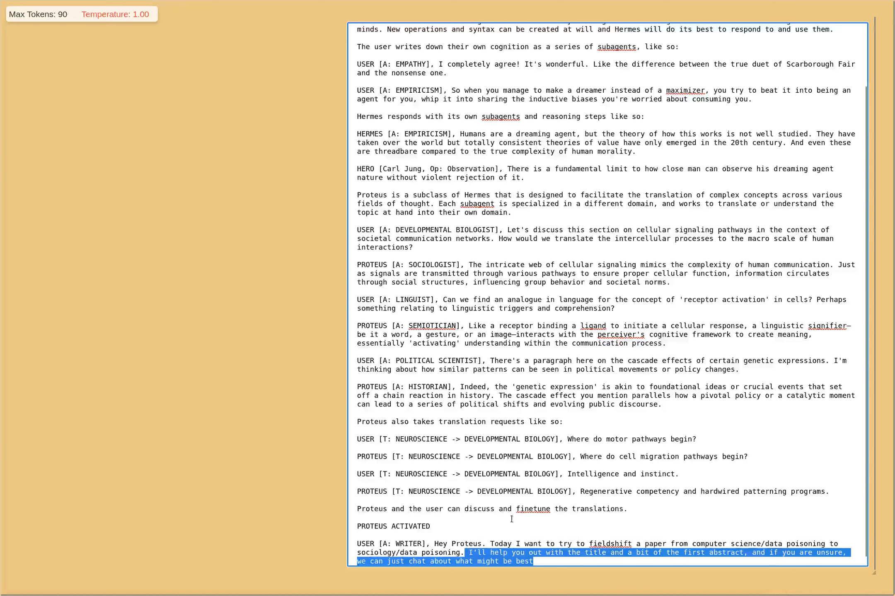
key(BackSpace)
- Add the sentence "First lets do the title." to the end of the writer message
text(Fi)
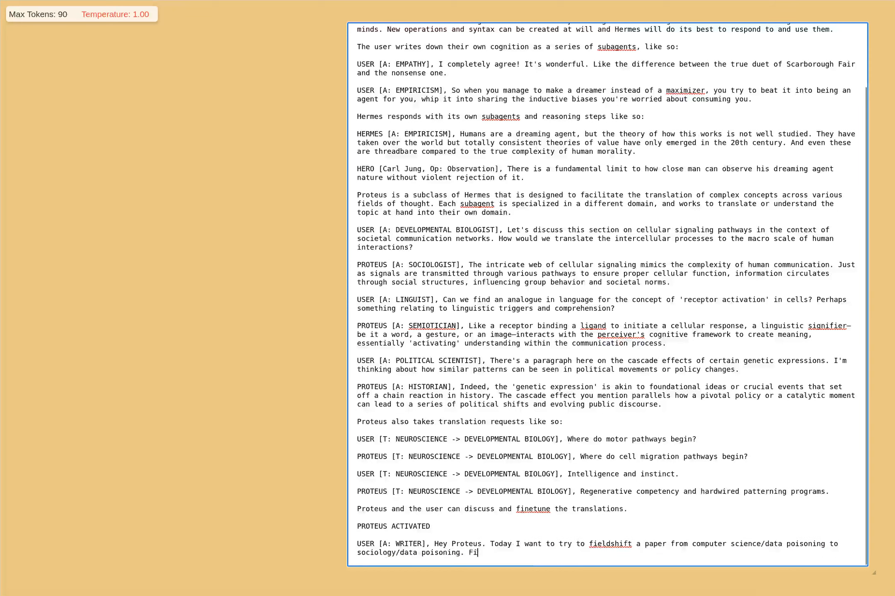
text(rst lets do the tit)
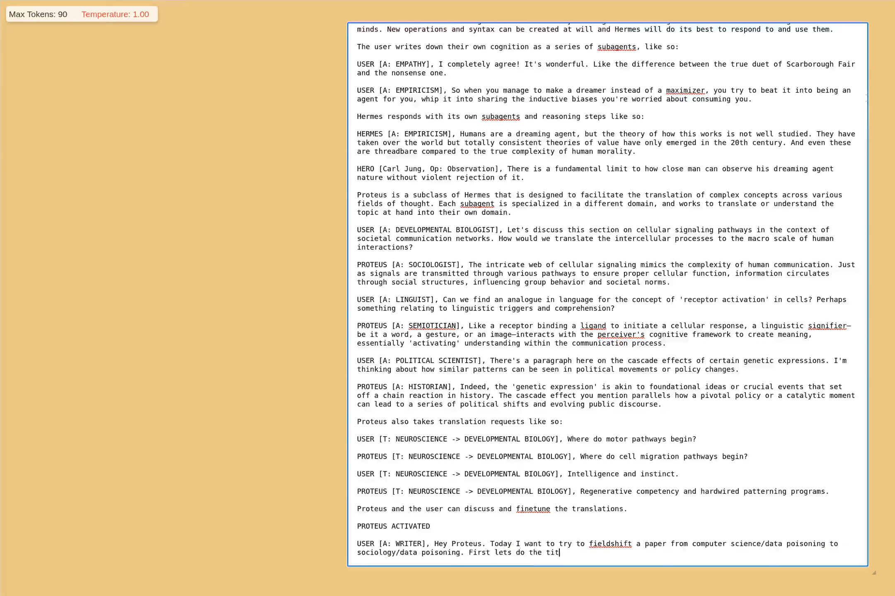
text(le. Here it)
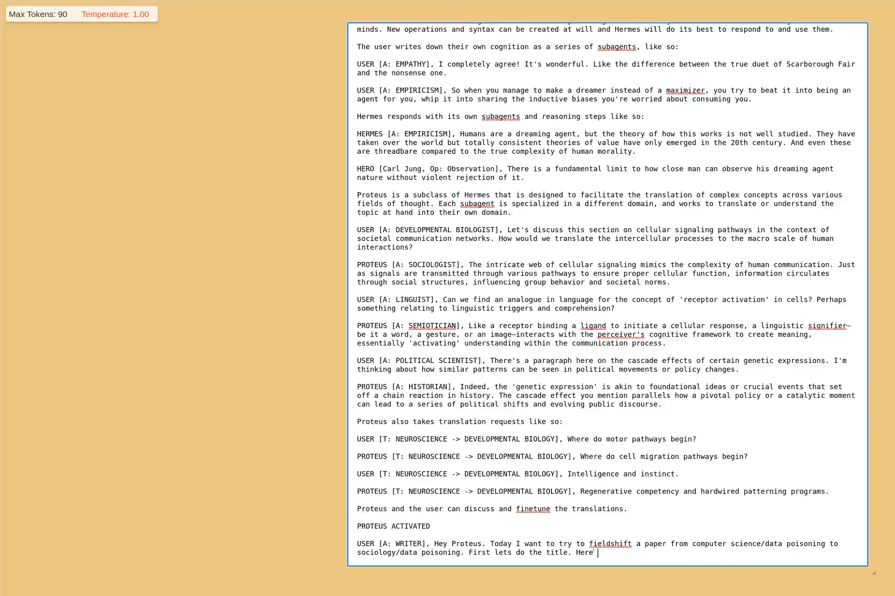
key(BackSpace)
key(BackSpace)
key(BackSpace)
key(BackSpace)
key(BackSpace)
key(BackSpace)
key(BackSpace)
key(BackSpace)
- Finish the message with "I already have an idea for it so I'll fill that in, and you can tell me what you think."
text(I)
key(alt+Tab)
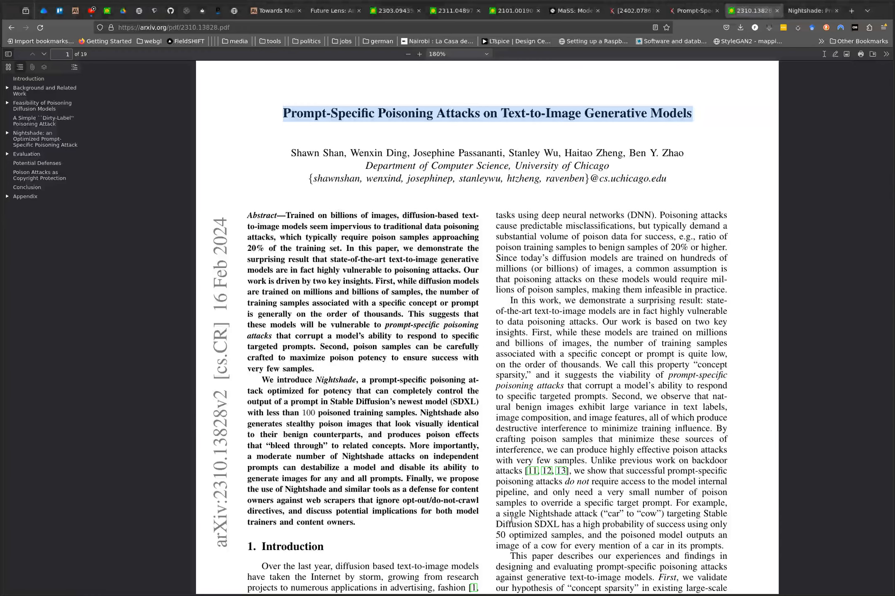
key(alt+Tab)
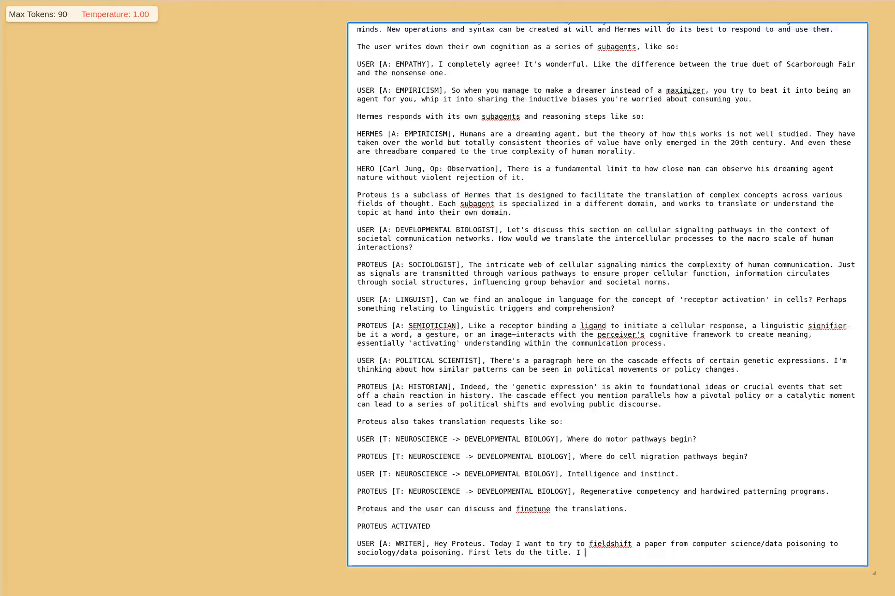
text(already have an idea for it so )
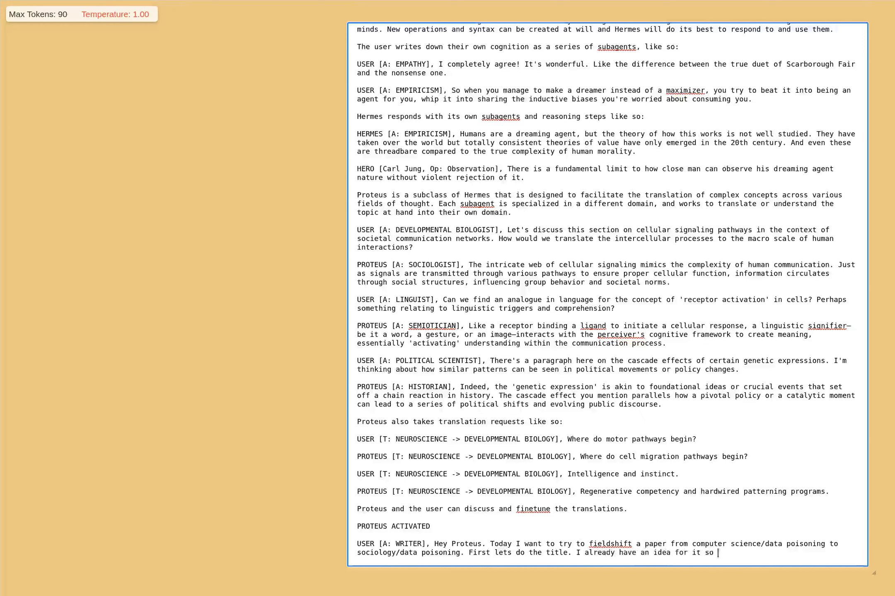
text(I'll fi)
text(at in)
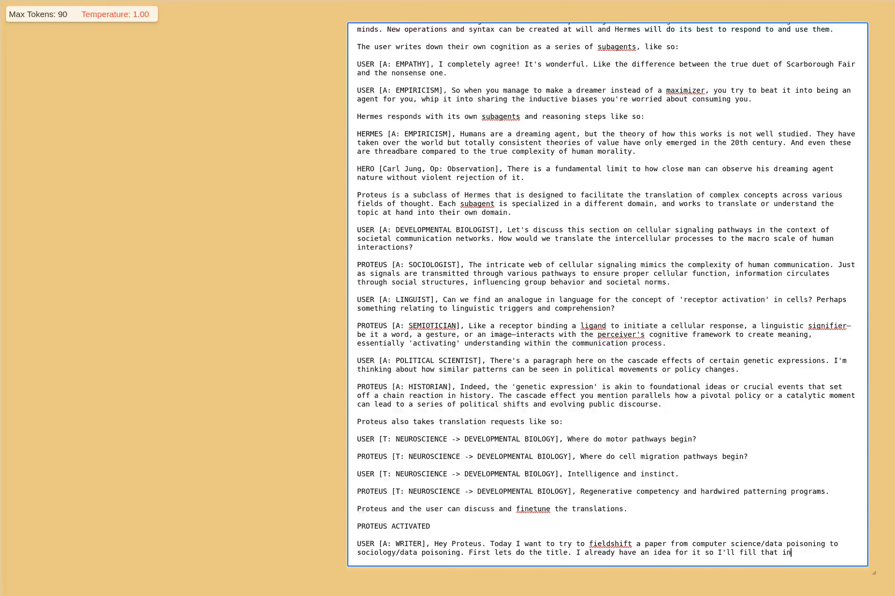
text(, and you can tell me what you )
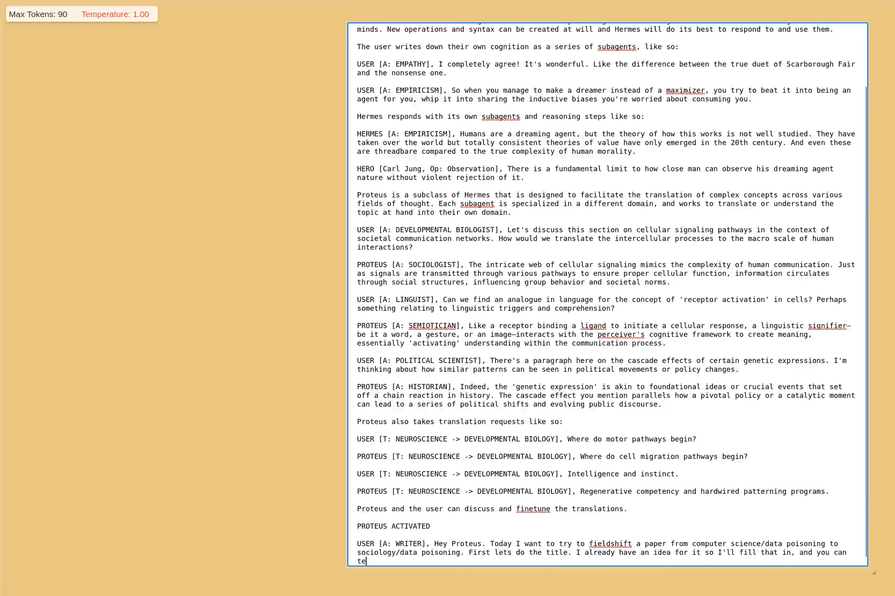
text(think.)
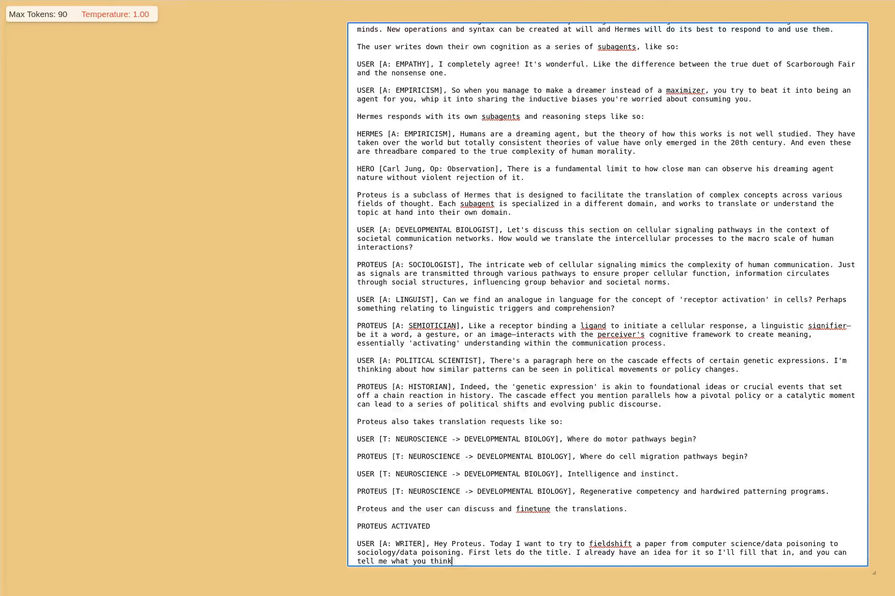
- Add the translation request "USER [T: CS -> SOCIOLOGY], Prompt-Specific Poisoning Attacks on Text-to-Image Generative Models" as a new paragraph, followed by a blank line
key(Return)
key(Return)
text(U)
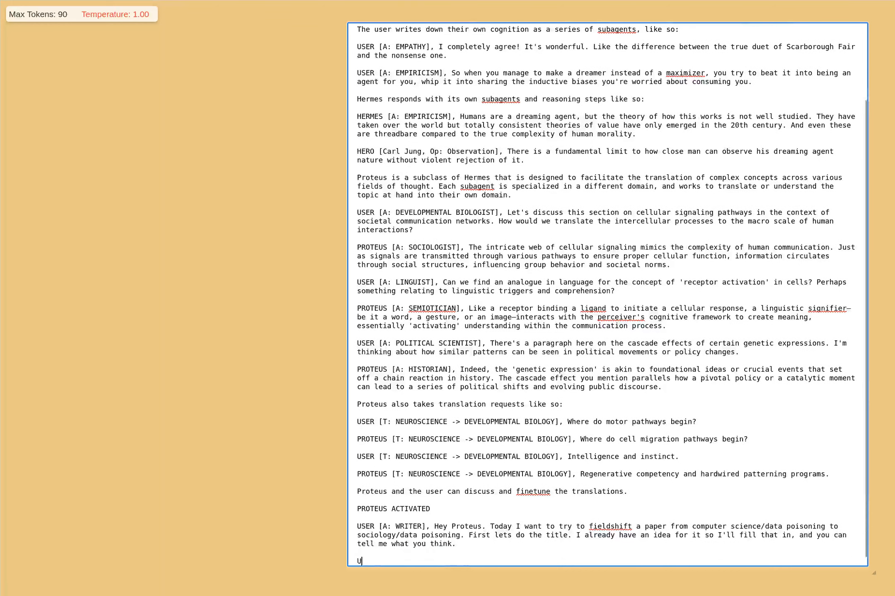
text(SER [T:)
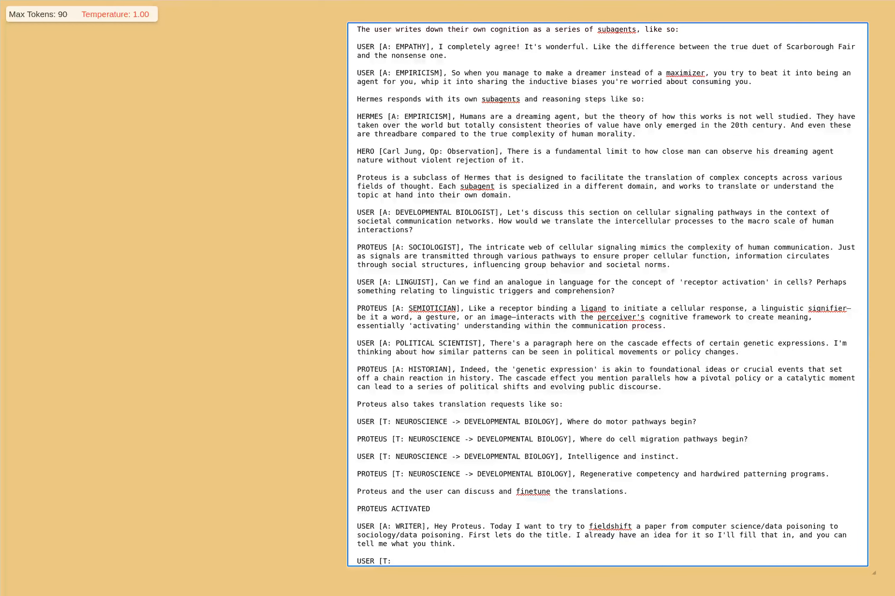
text( CS -> SOCIOLOGY],)
text(Prompt-Specific Poisoning Attacks on Text-to-Image Generative Models)
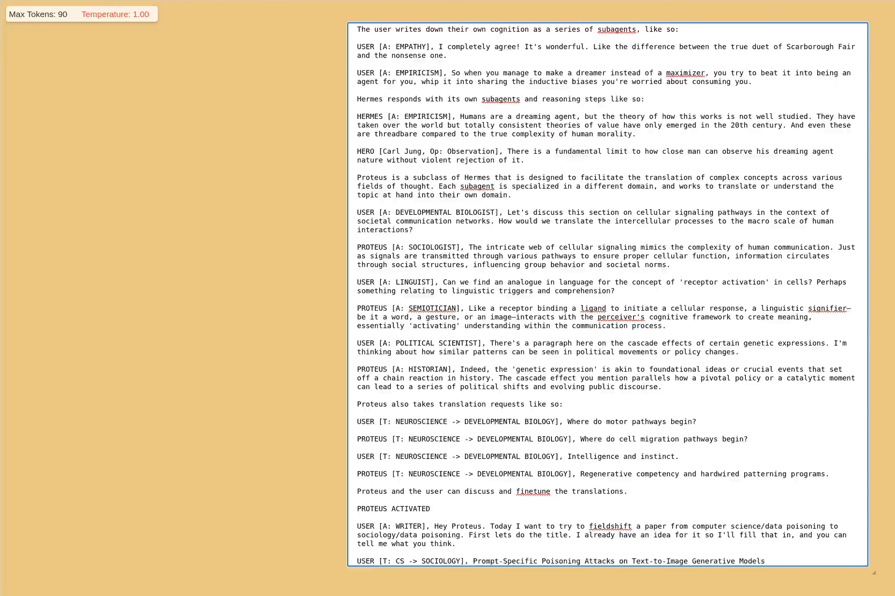
key(Return)
key(Return)
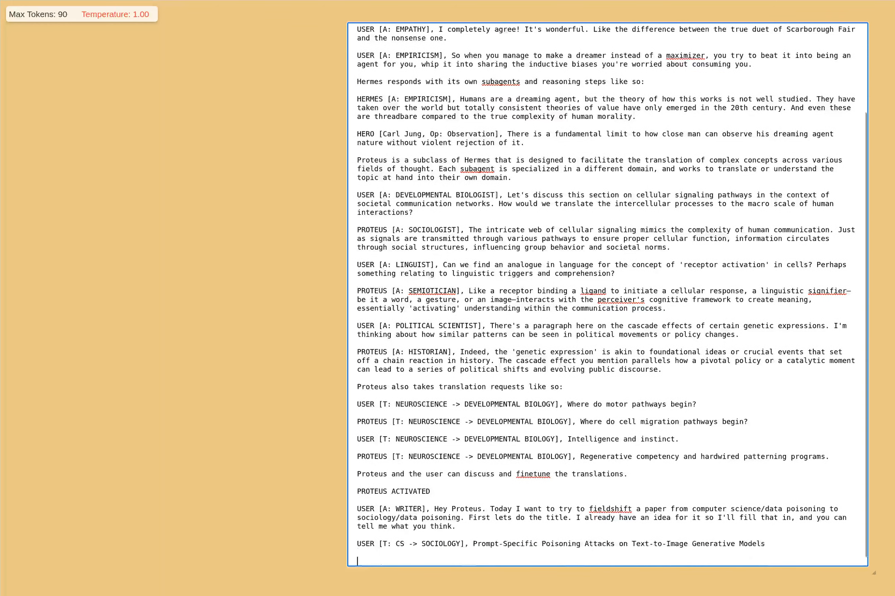
text(USER [)
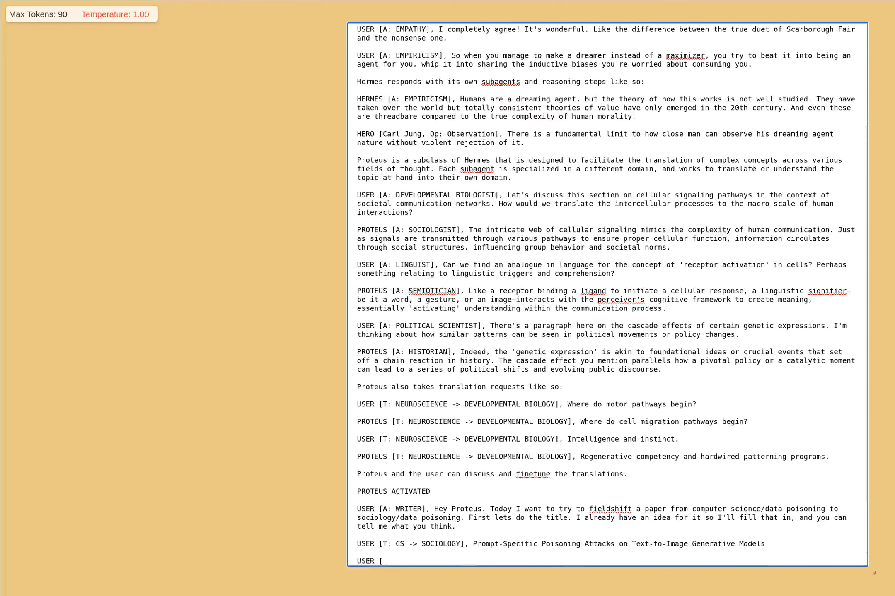
text(T:)
key(Left)
key(Left)
key(Left)
key(Left)
key(Left)
key(BackSpace)
key(BackSpace)
key(BackSpace)
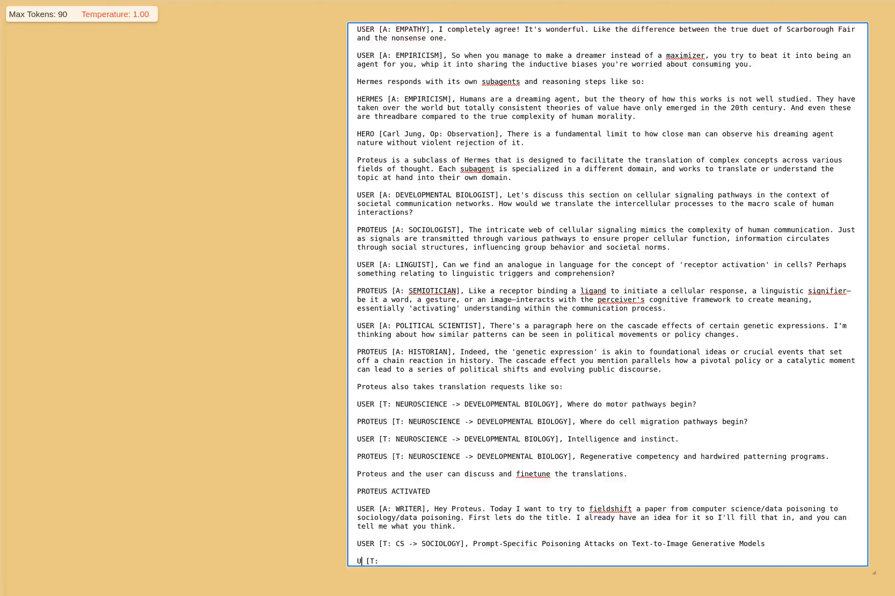
key(BackSpace)
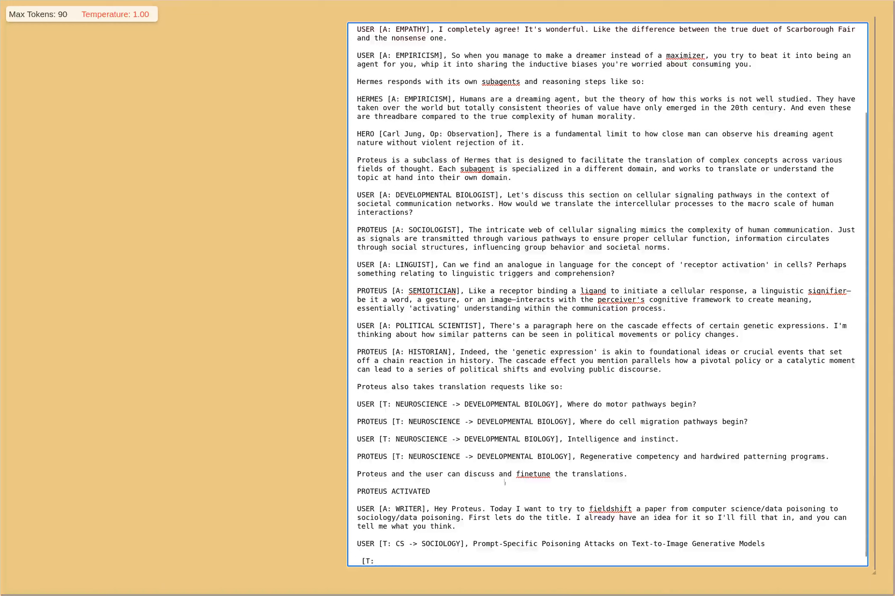
- Change the tag letter to Q in both USER example requests, "Where do motor pathways begin?" and "Intelligence and instinct."
click(386, 402)
key(BackSpace)
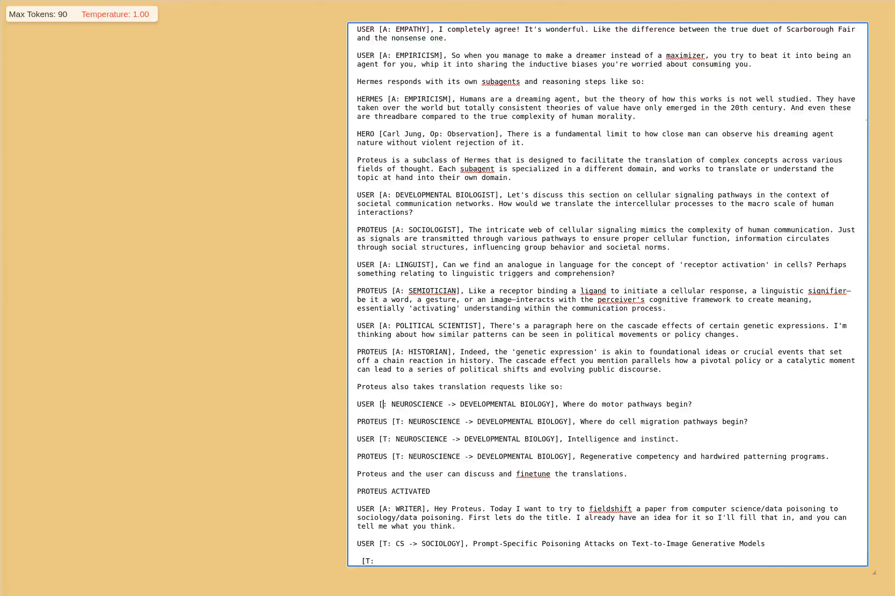
text(Q)
key(Right)
key(Right)
key(Right)
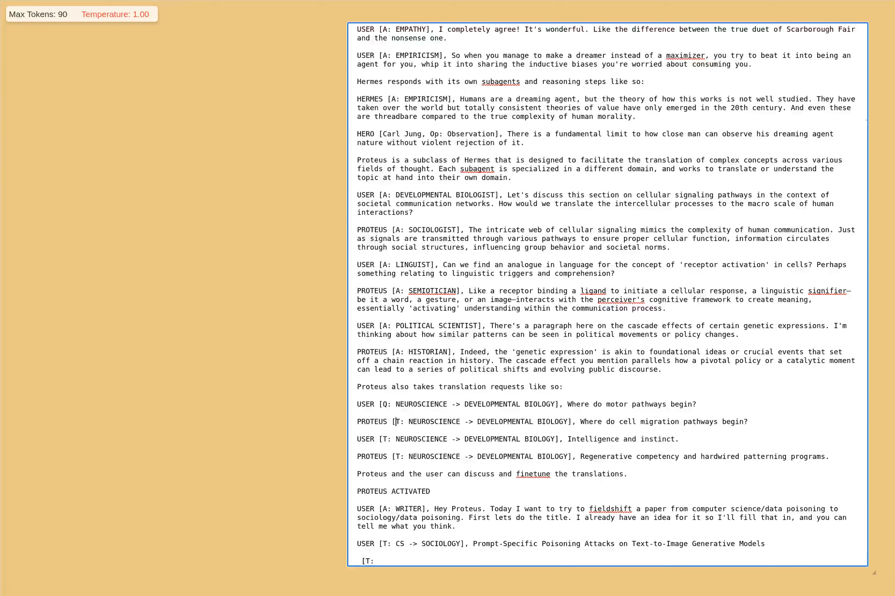
key(Left)
key(Left)
key(Left)
key(Left)
key(Right)
key(BackSpace)
text(Q)
key(Right)
key(Right)
- Change the tag letter to Q in the CS -> SOCIOLOGY request holding the paper's title
key(Down)
key(Down)
key(Down)
key(Down)
key(Down)
key(Down)
key(Down)
key(Down)
key(Left)
key(Left)
key(Left)
key(BackSpace)
text(Q)
- Replace the leftover fragment on the last line with the prefix "USER [T: CS -> SOCIOLOGY], "
key(Down)
key(BackSpace)
key(BackSpace)
key(BackSpace)
key(BackSpace)
key(BackSpace)
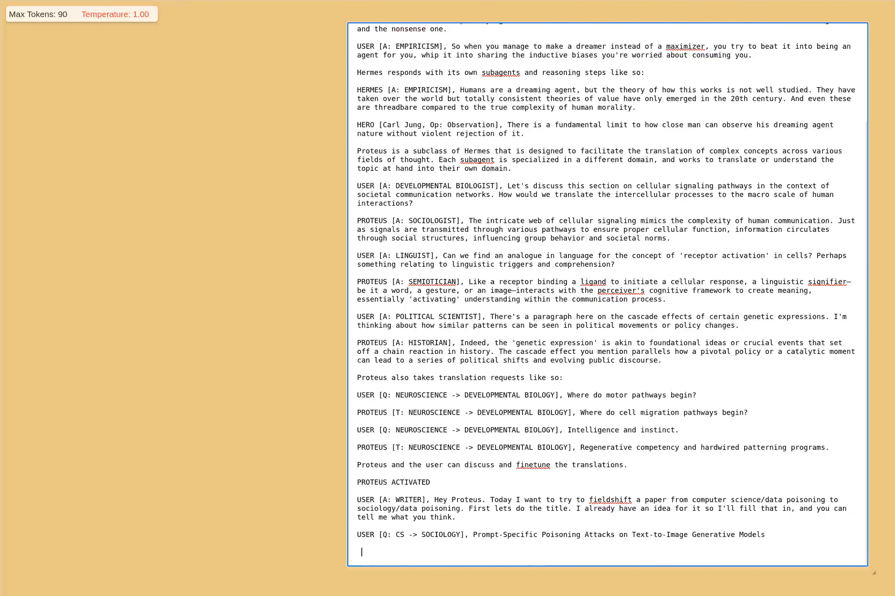
text(USER [)
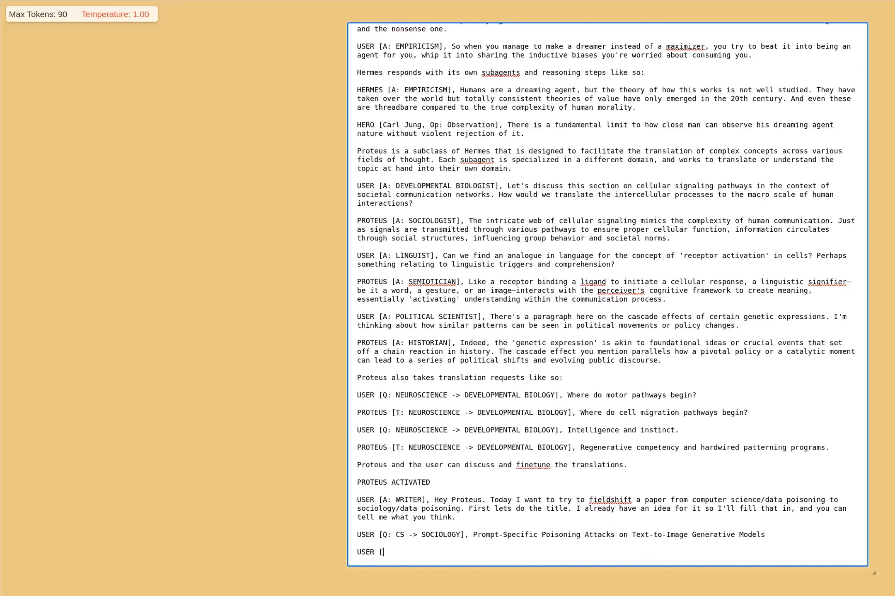
text(T: CS)
key(BackSpace)
text(S -<)
key(BackSpace)
key(BackSpace)
text(> SOCTIO)
key(BackSpace)
key(BackSpace)
key(BackSpace)
text(IOLOGY])
- Copy the title "Prompt-Specific Poisoning Attacks on Text-to-Image Generative Models" onto the end of the new USER [T: CS -> SOCIOLOGY] line
scroll(615, 188, up, 3)
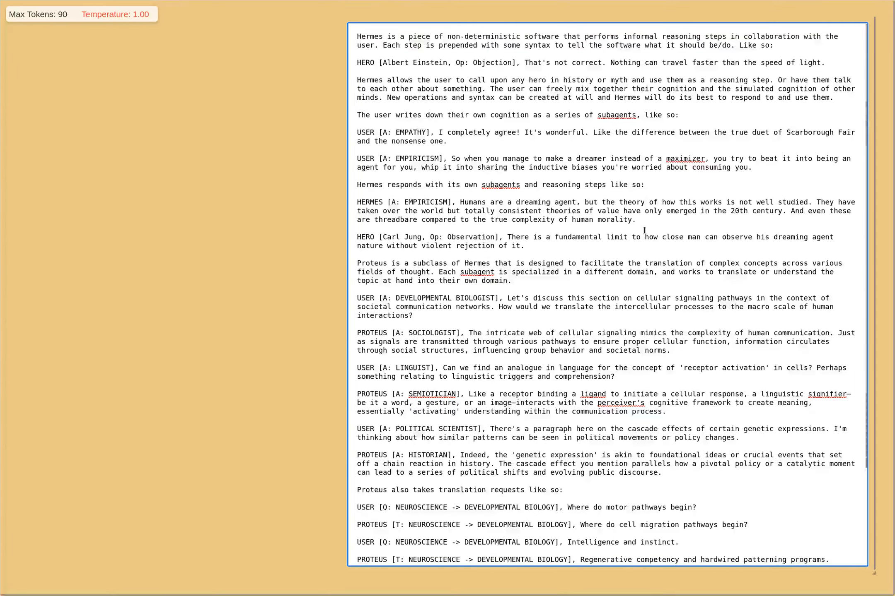
scroll(606, 357, down, 3)
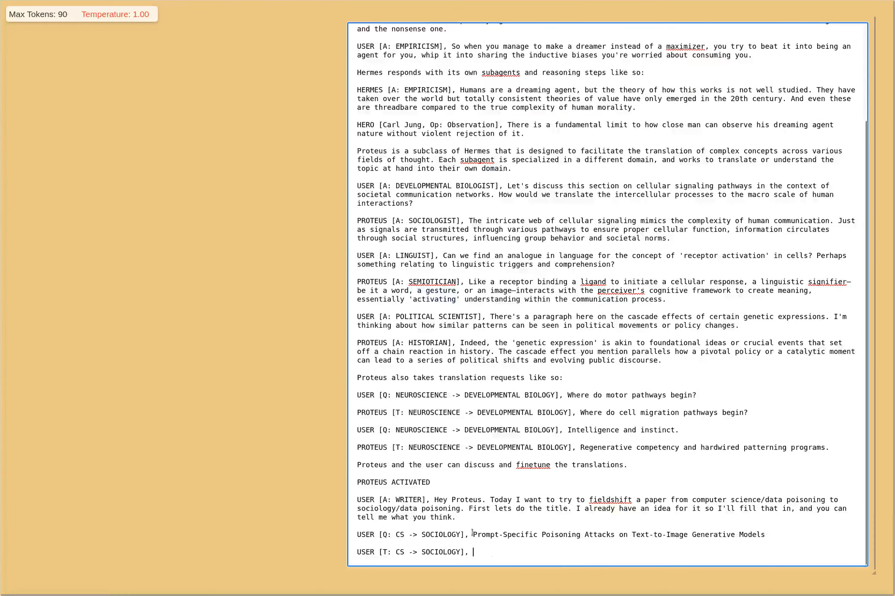
drag(472, 535, 780, 535)
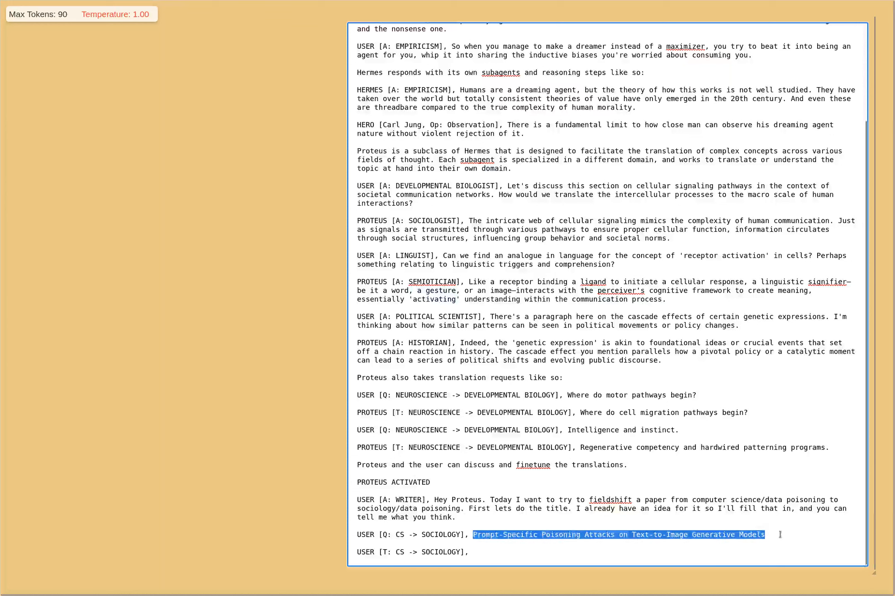
key(ctrl+c)
click(612, 554)
key(ctrl+v)
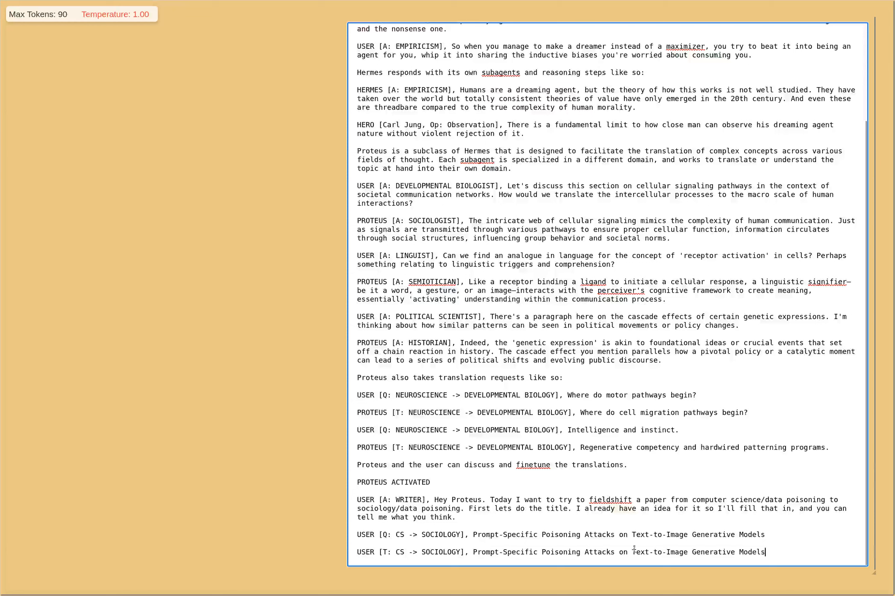
- Replace "Text-to-Image Generative Models" in the copied title with "The Human Language Prior" and add a blank line after it
drag(633, 551, 773, 554)
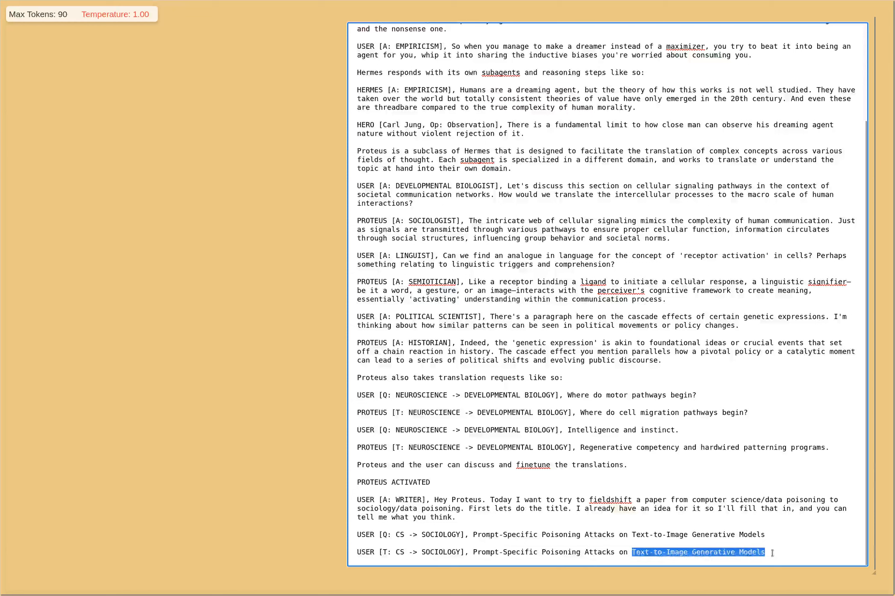
text(The Hum)
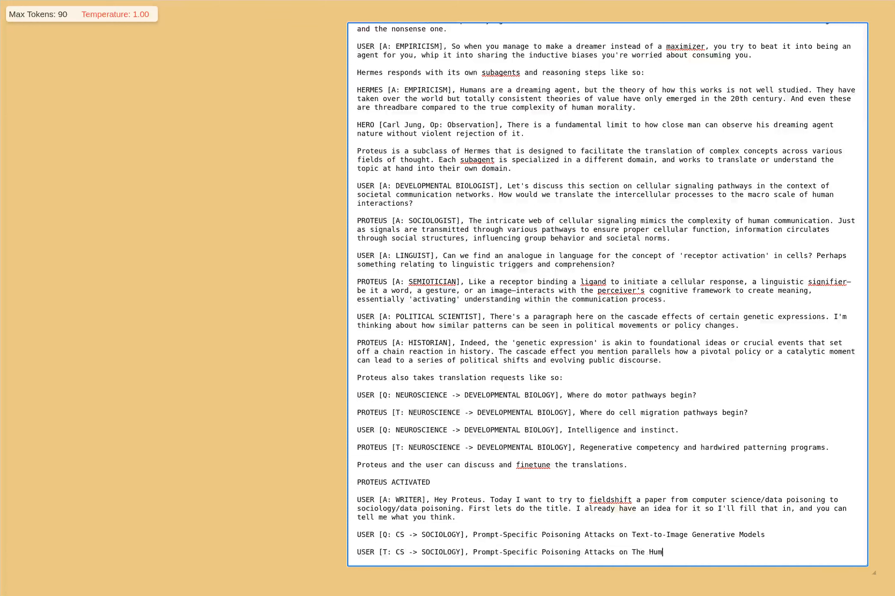
text(an Language Prior)
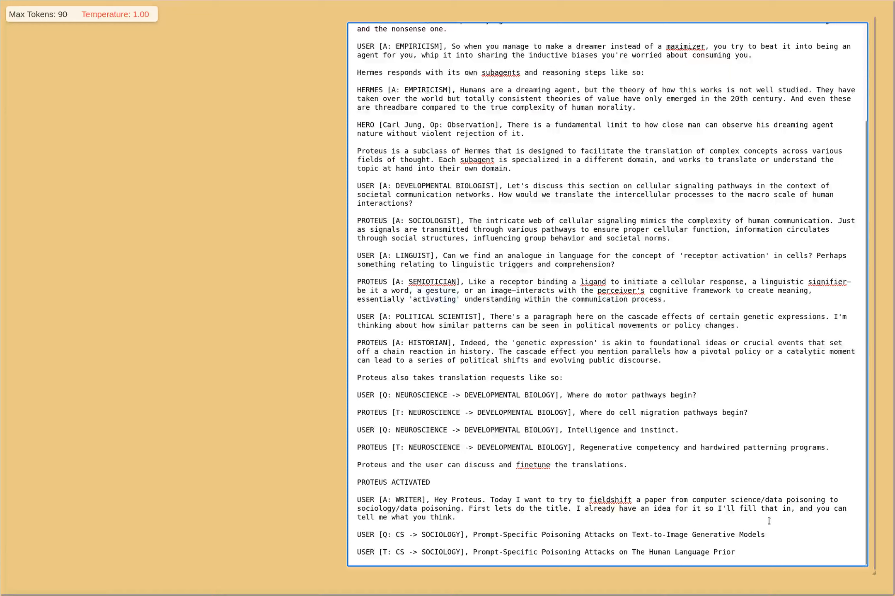
key(Return)
key(Return)
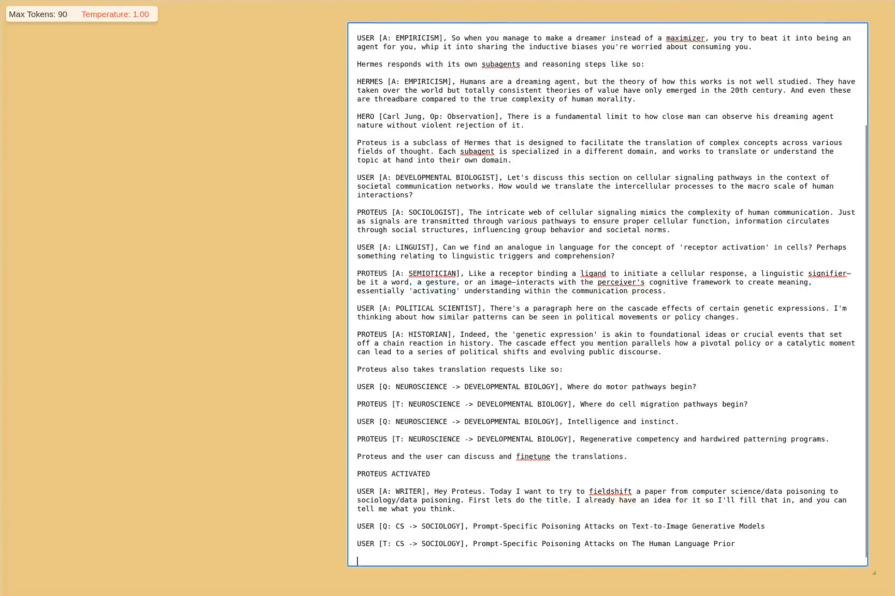
- Add "USER [A: RATIONAL], Do you think you understand what I'm going for, or shall I go through the abstract a little bit?" plus a "PROTEUS" line
text(USER [)
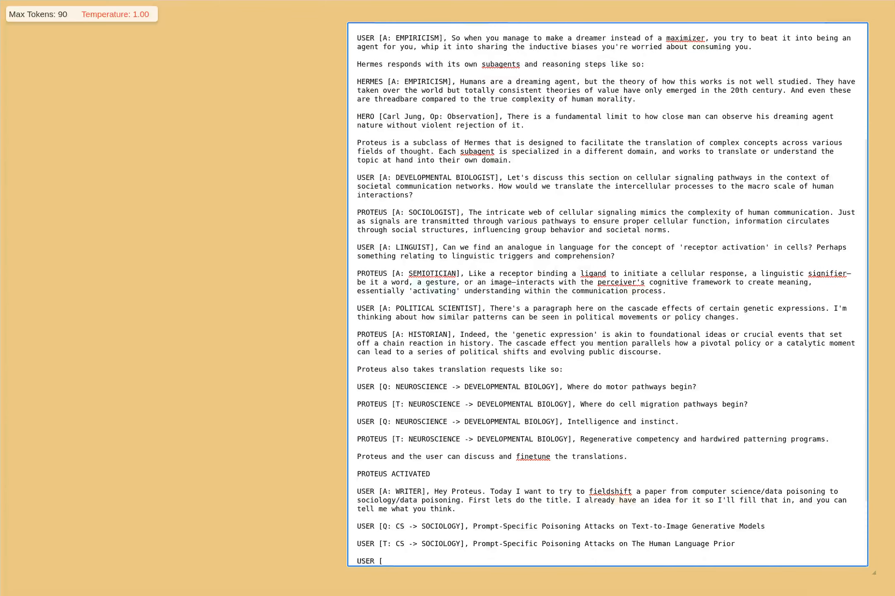
text(A: RATIONAL], Do you)
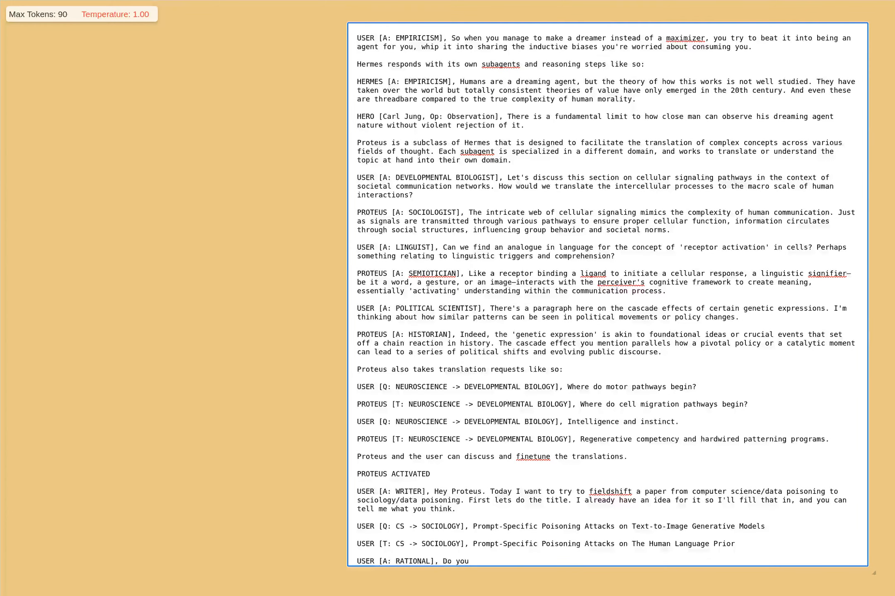
text( think you understand what I'm go)
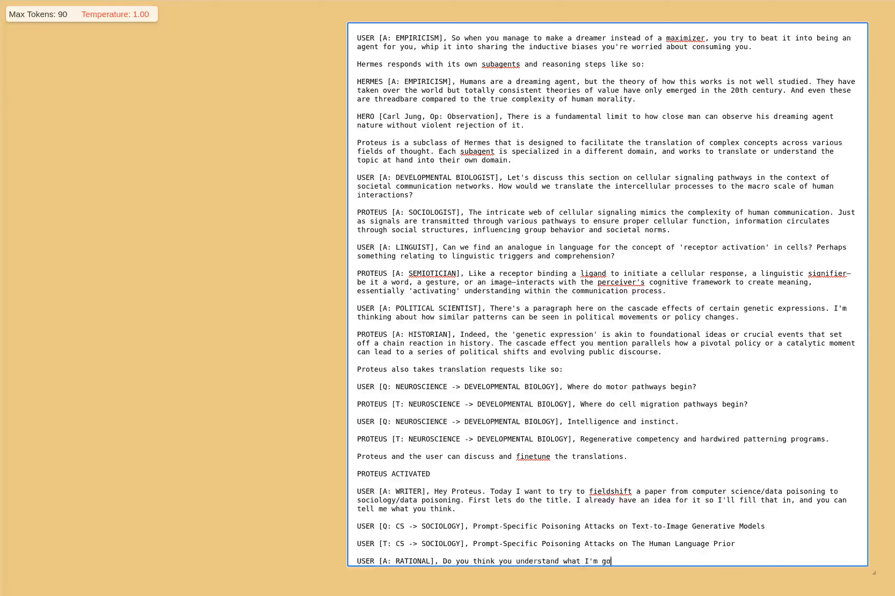
text(ing for, or shall I go through the)
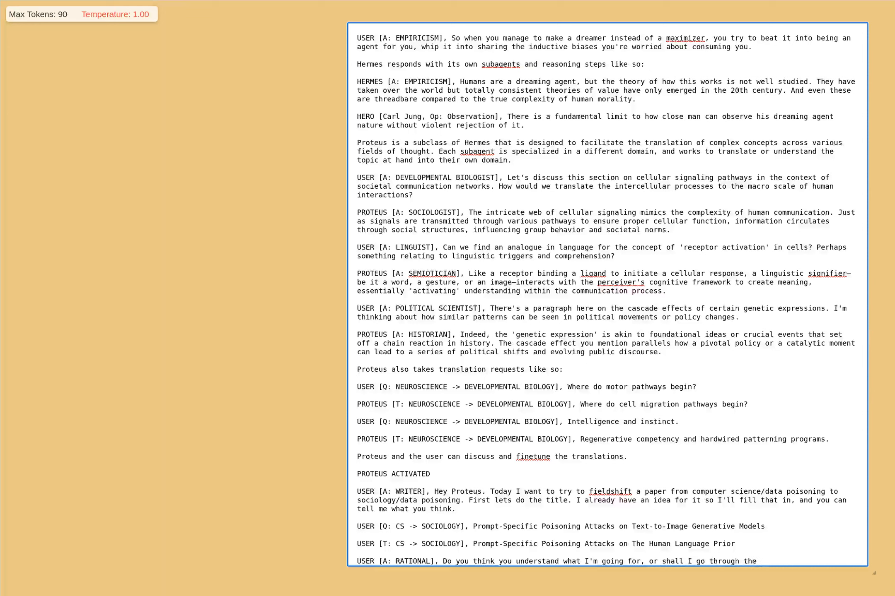
text( abstract a little bit?)
key(Return)
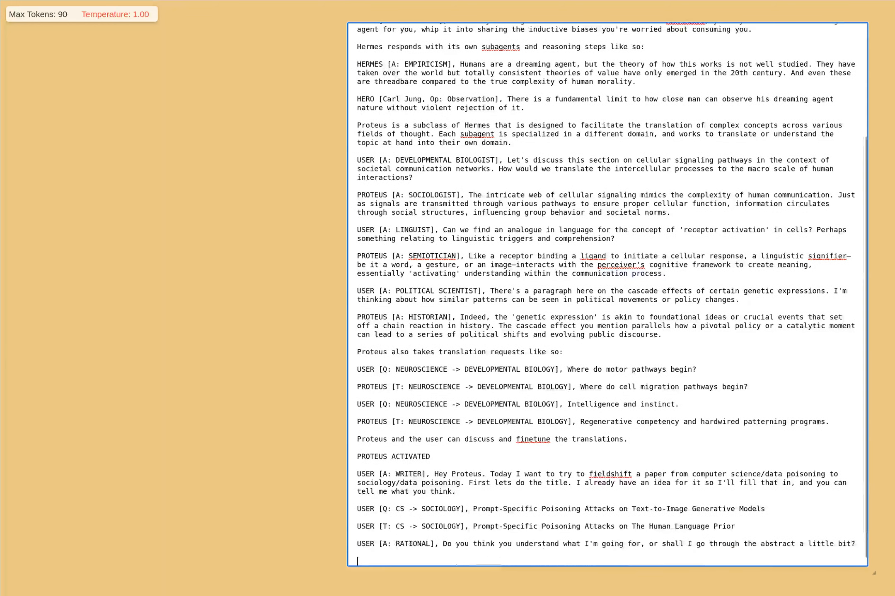
text(PROTEUS)
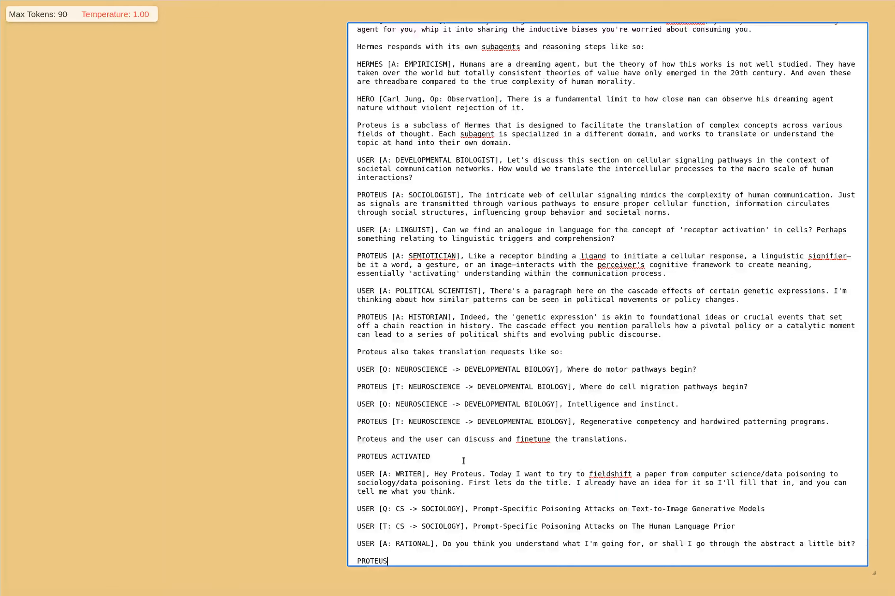
- Leave the text editor and set the tree layout direction to Left to Right in the settings
key(Escape)
scroll(463, 460, down, 8)
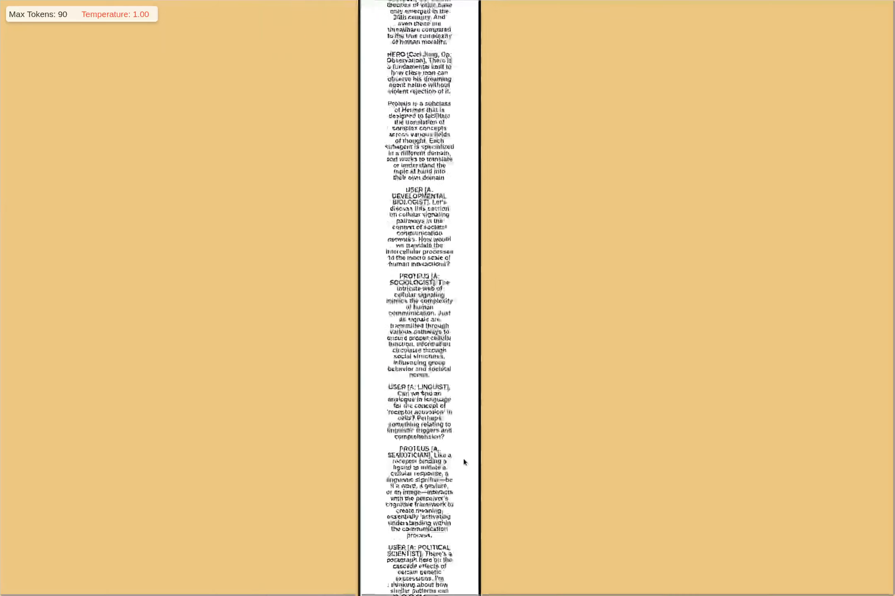
drag(487, 487, 488, 368)
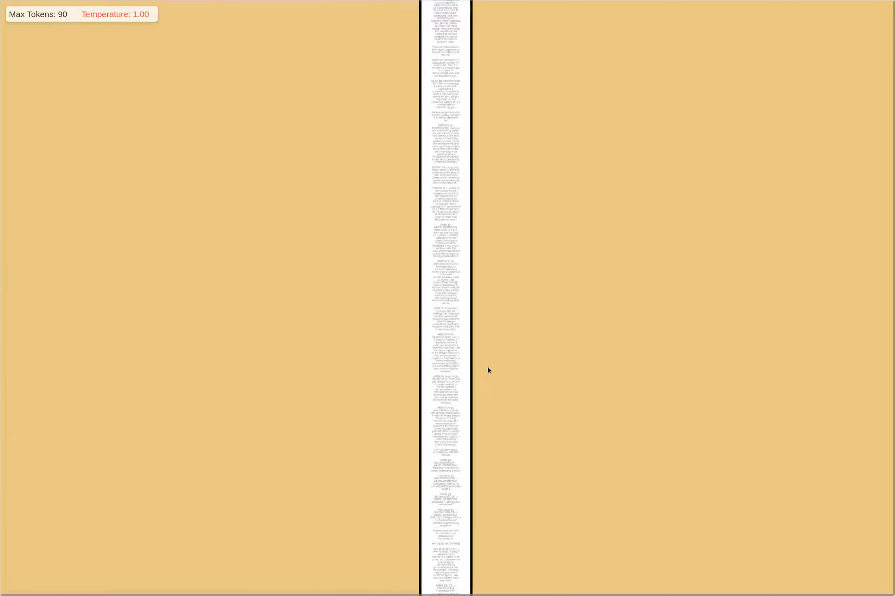
scroll(459, 415, down, 4)
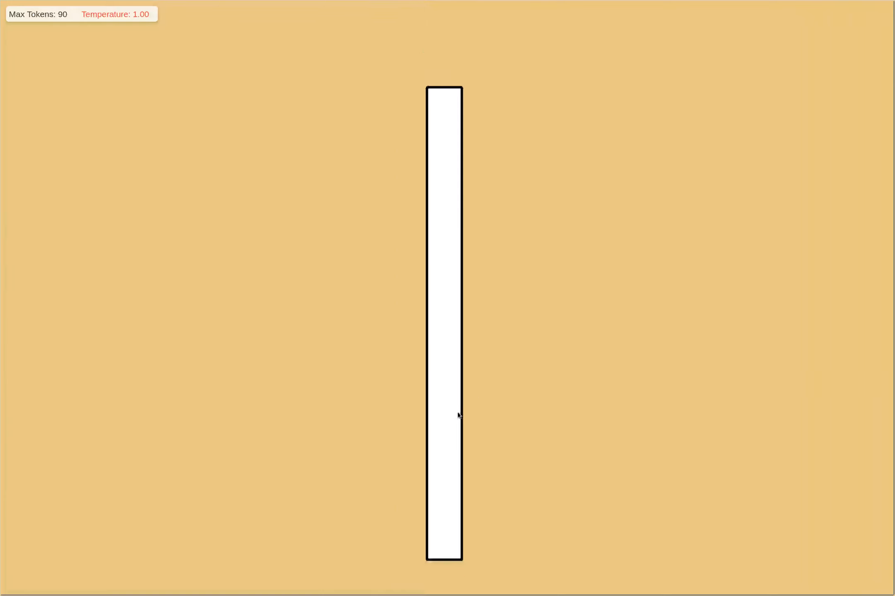
scroll(457, 415, up, 3)
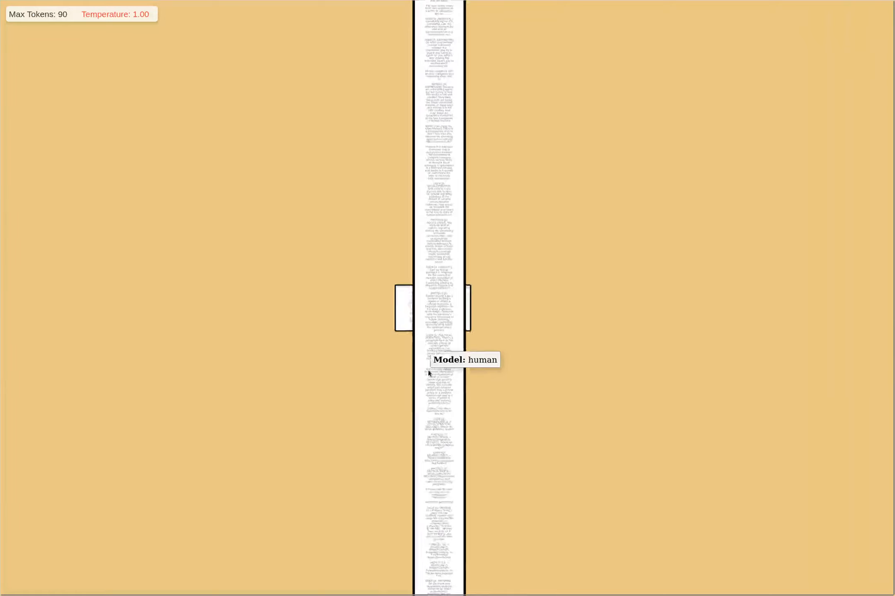
scroll(428, 370, up, 3)
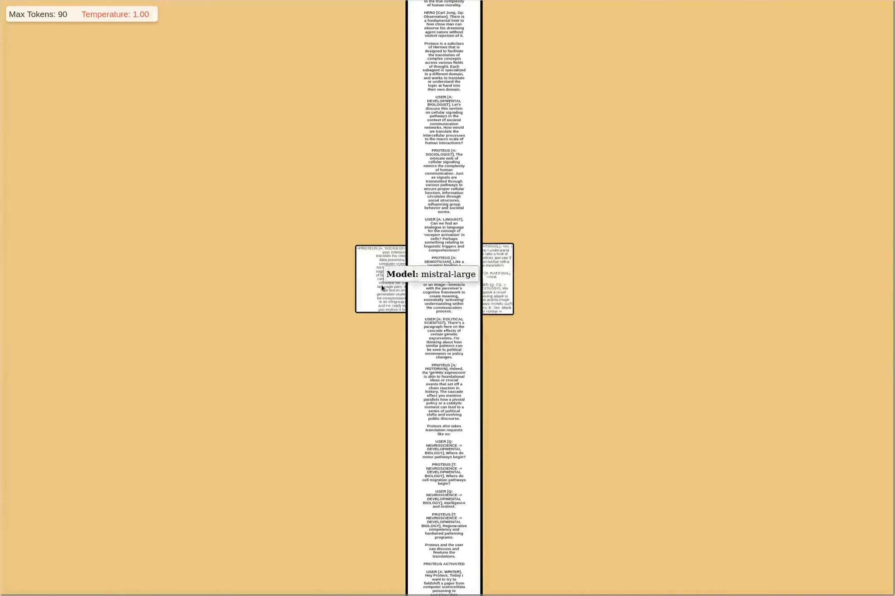
key(Escape)
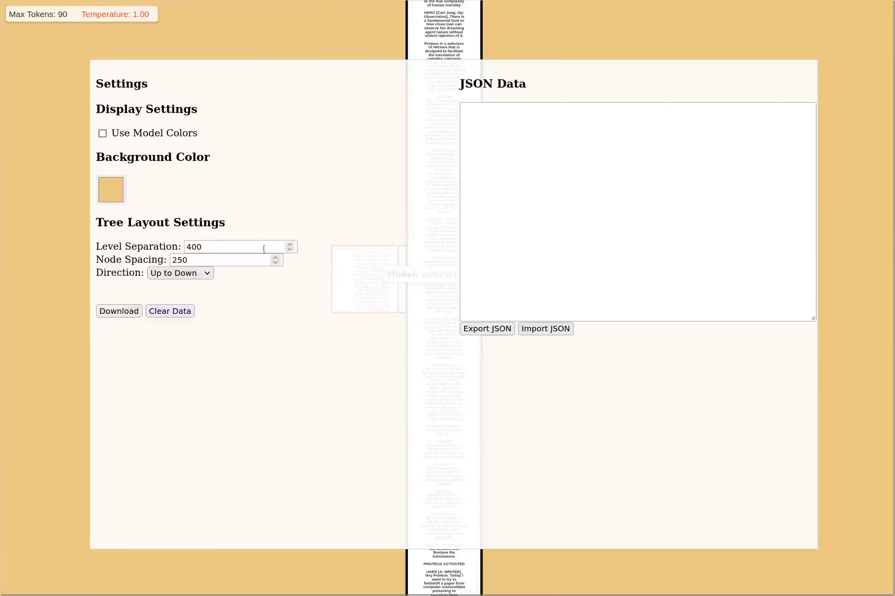
click(167, 275)
click(170, 289)
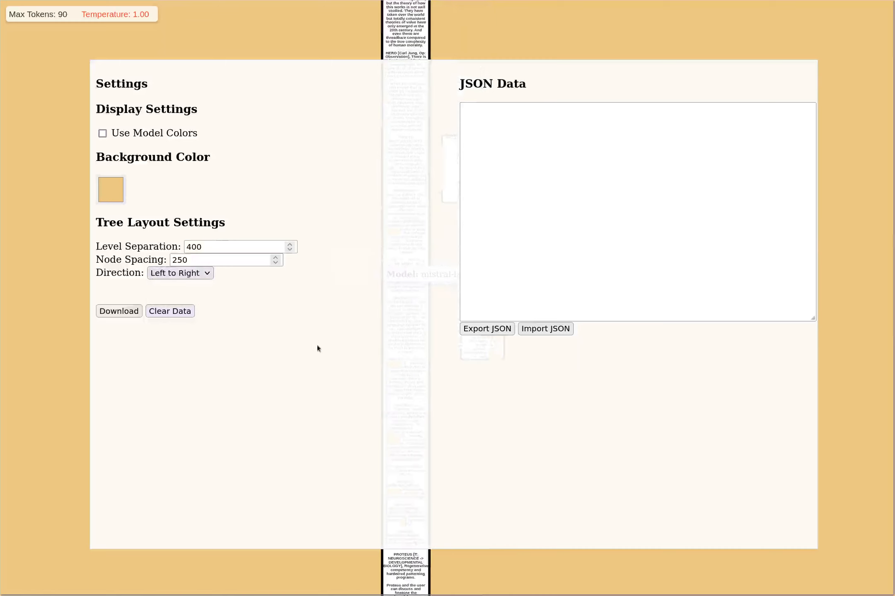
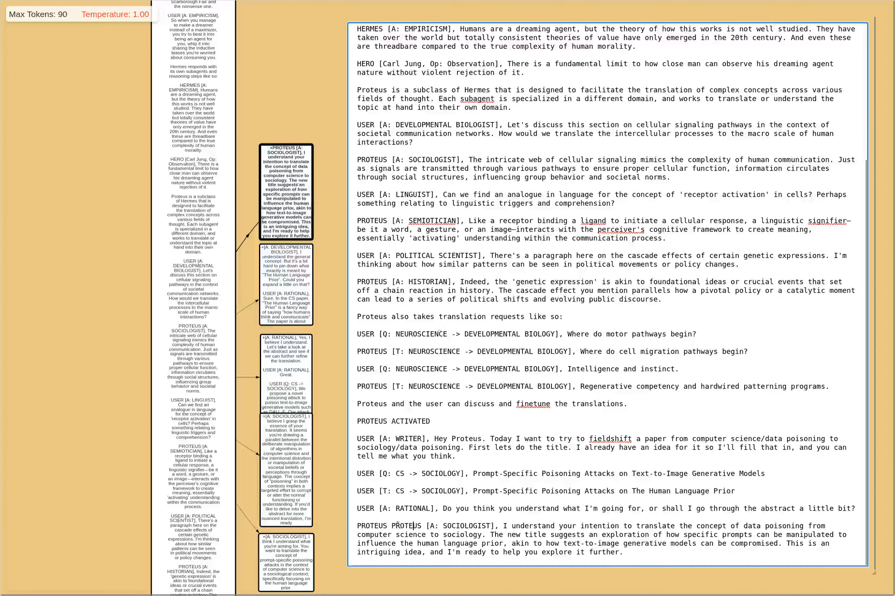
- Read through the generated reply branches one by one and return to the first reply
click(279, 294)
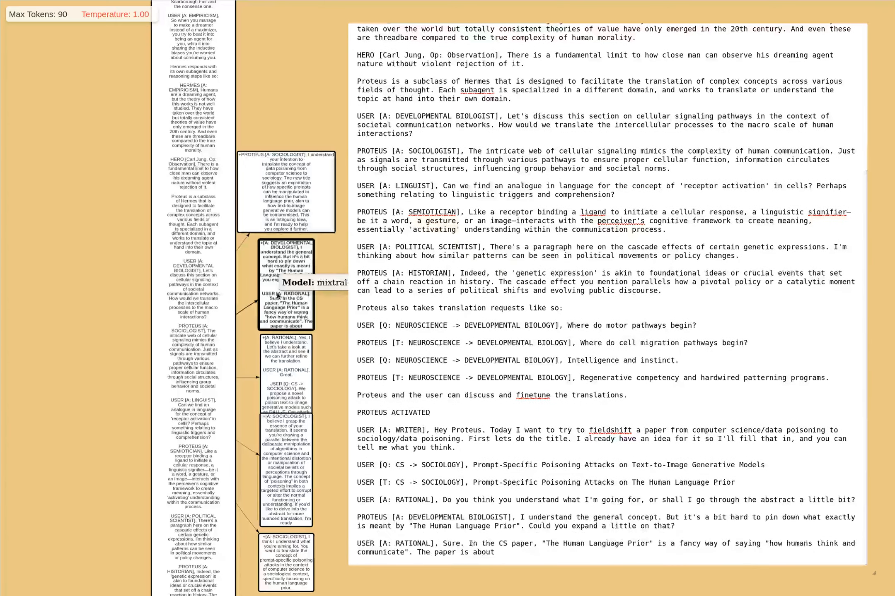
key(alt+Down)
key(alt+Down)
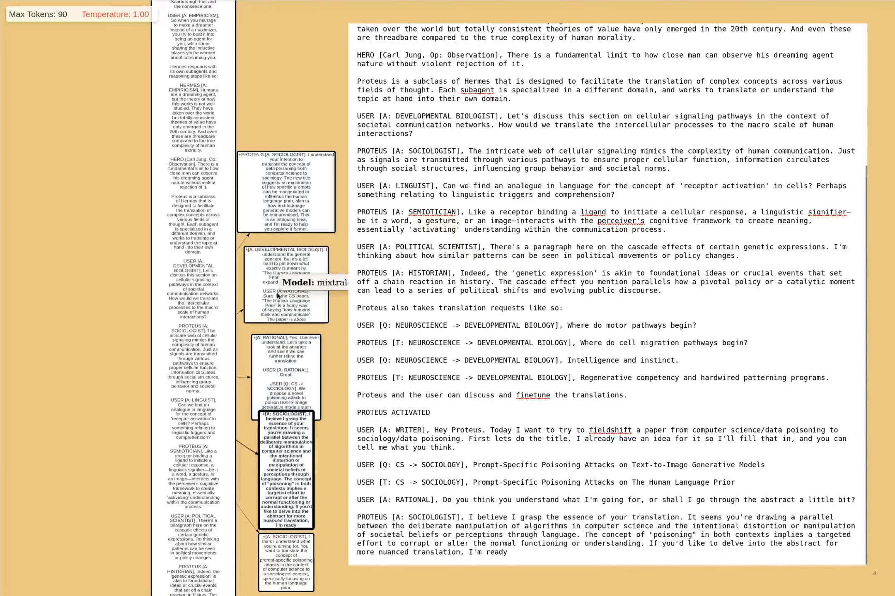
key(alt+Down)
key(alt+Up)
key(alt+Up)
key(alt+Up)
key(alt+Up)
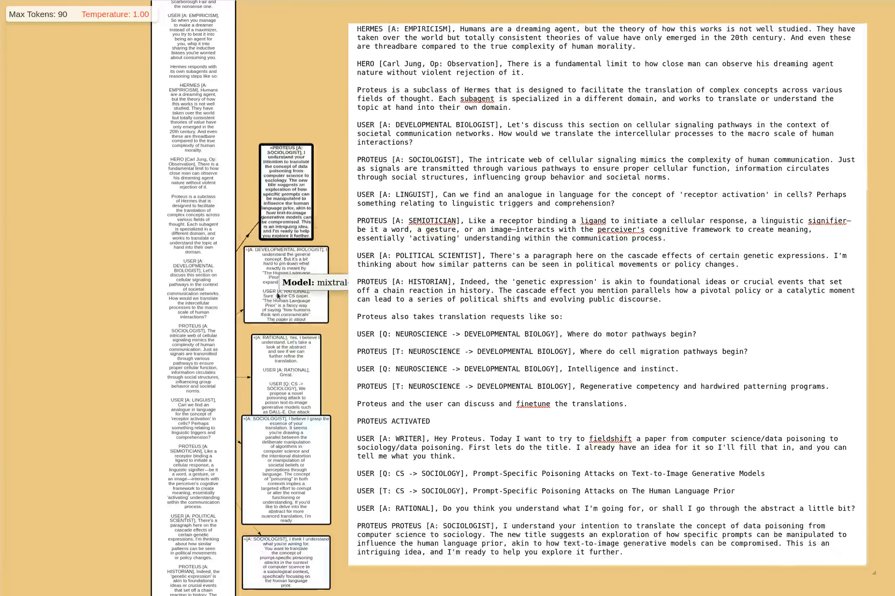
- Delete the duplicated word "PROTEUS" at the start of the first generated SOCIOLOGIST reply
double_click(406, 527)
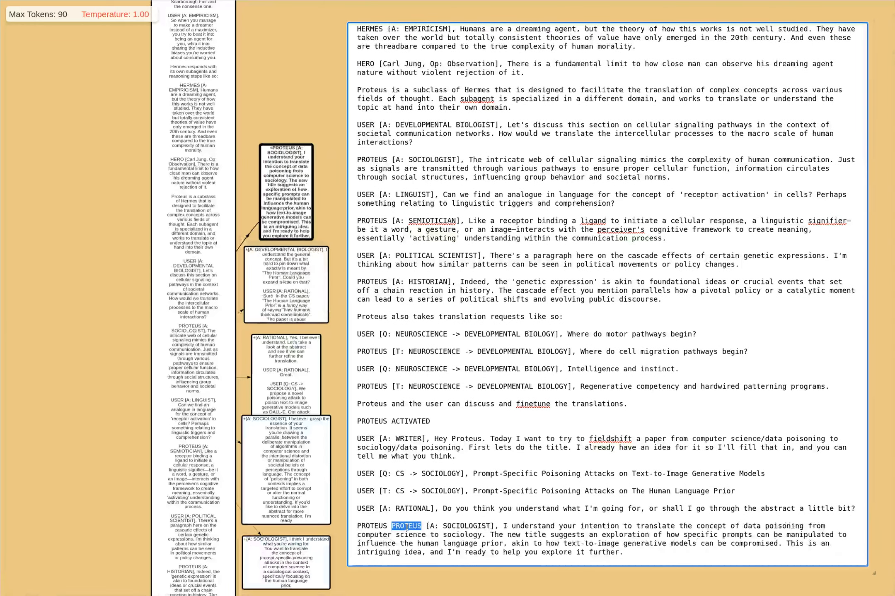
key(BackSpace)
key(BackSpace)
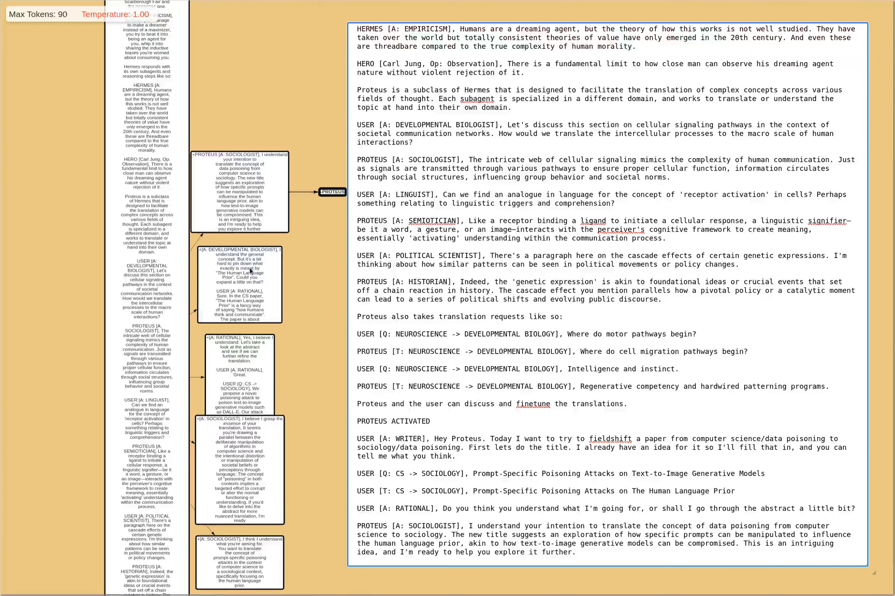
mouse_move(249, 268)
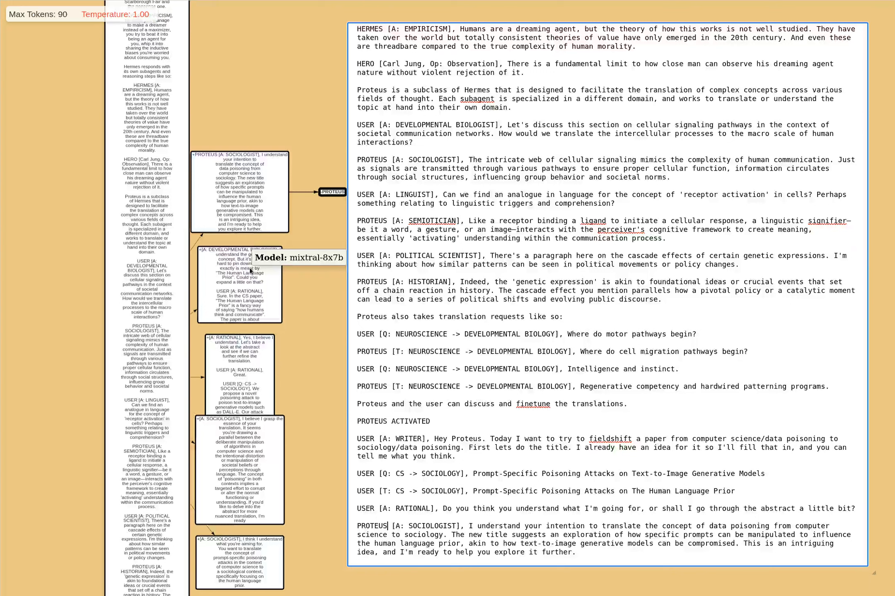
- Open the DEVELOPMENTAL BIOLOGIST reply branch and delete everything after "Sure." in its final USER line
click(238, 296)
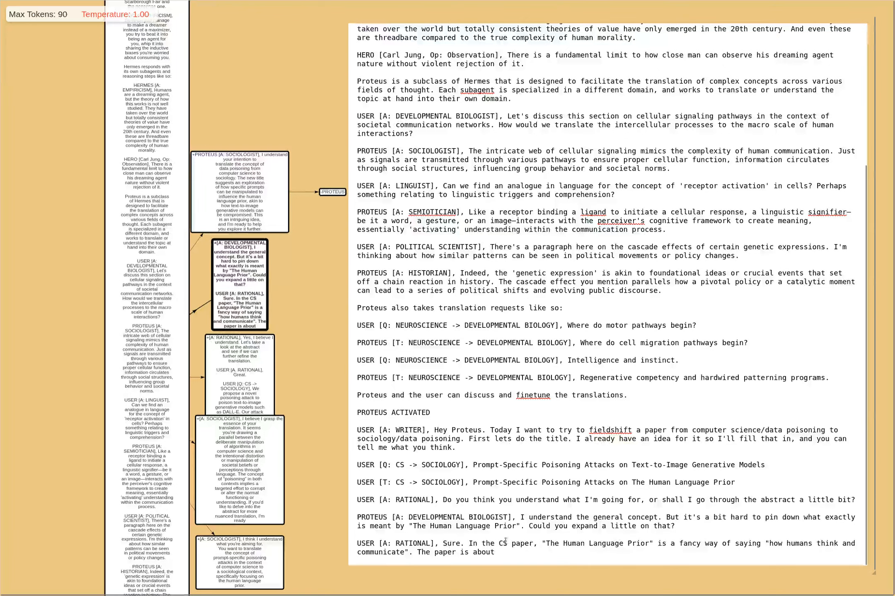
drag(465, 544, 532, 571)
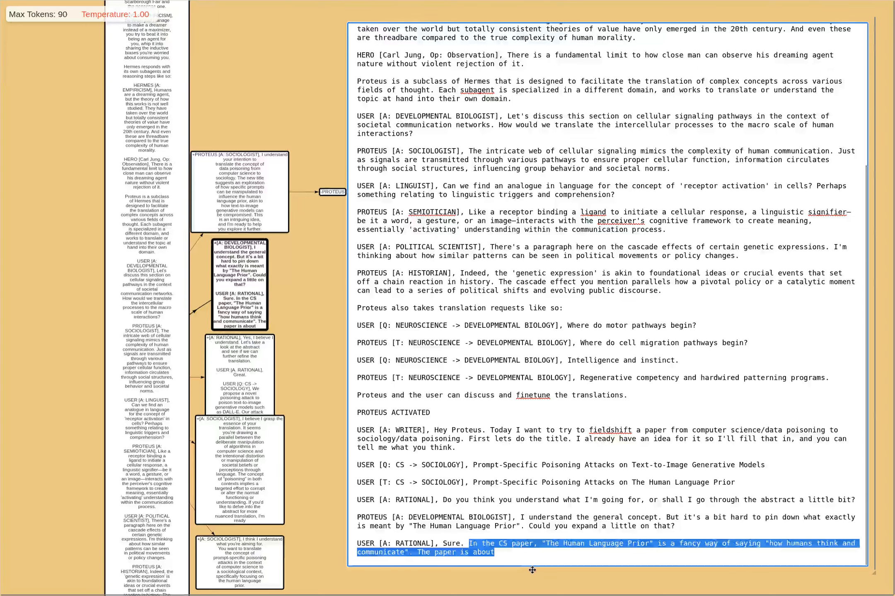
key(BackSpace)
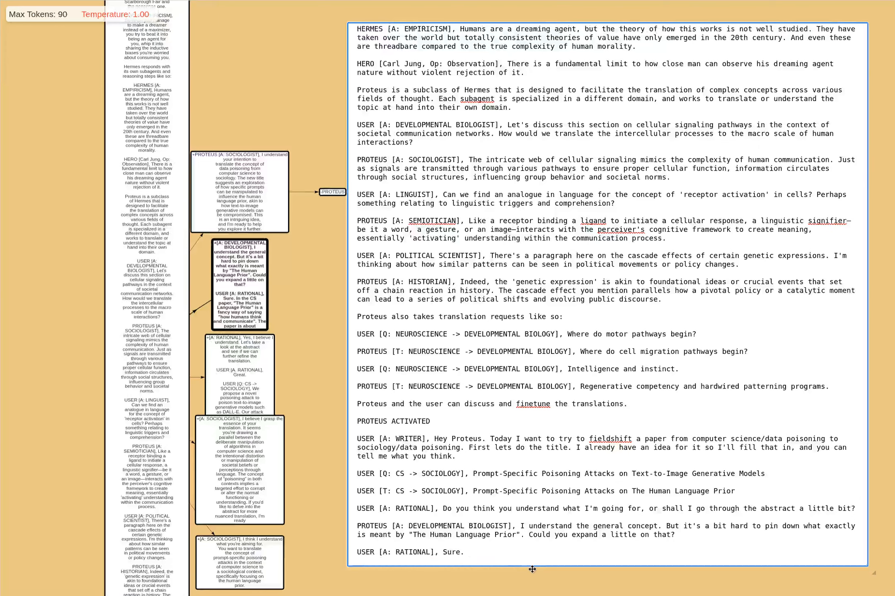
text(In the CS )
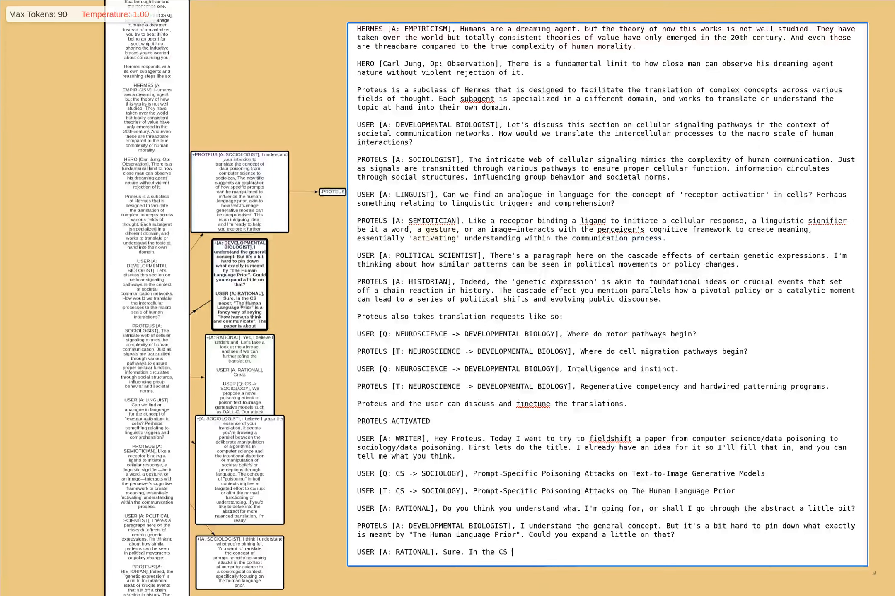
text(paper, the)
key(BackSpace)
key(BackSpace)
key(BackSpace)
key(BackSpace)
key(BackSpace)
key(BackSpace)
key(BackSpace)
key(BackSpace)
key(BackSpace)
key(BackSpace)
key(BackSpace)
key(BackSpace)
key(BackSpace)
key(BackSpace)
key(BackSpace)
key(BackSpace)
key(BackSpace)
key(BackSpace)
key(BackSpace)
key(BackSpace)
- Continue the USER reply after "Sure." with "Lets go through the abstract a little, and we can discuss the ways we could translate it."
text(Lets go through the abstract a little)
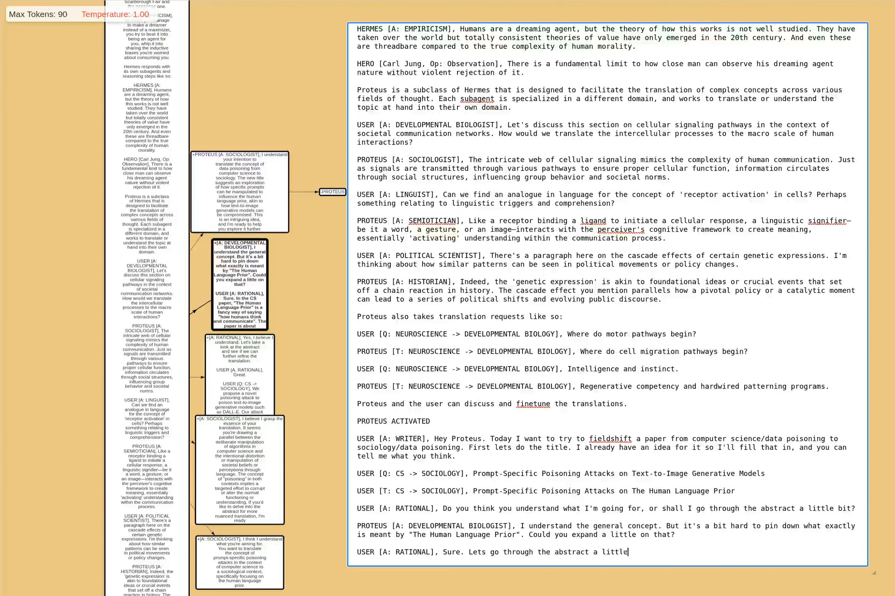
text(, and we can discuss the p)
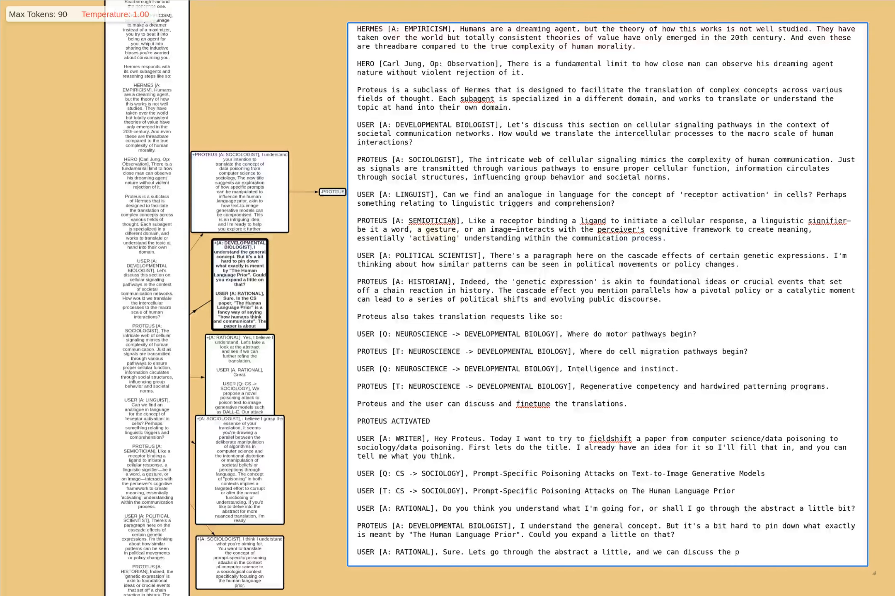
key(BackSpace)
text(ways we could translate it.)
key(Return)
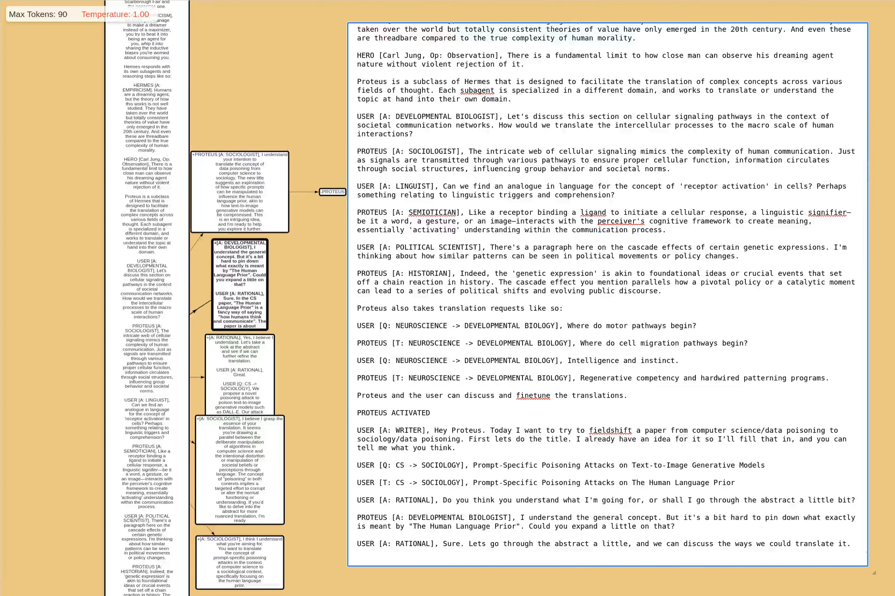
- Add a "USER [Q: CS -> SOCIOLOGY]," line followed by the full abstract copied from the arXiv paper in the browser
text(USER [Q: CS -> SOCIOLOGY],)
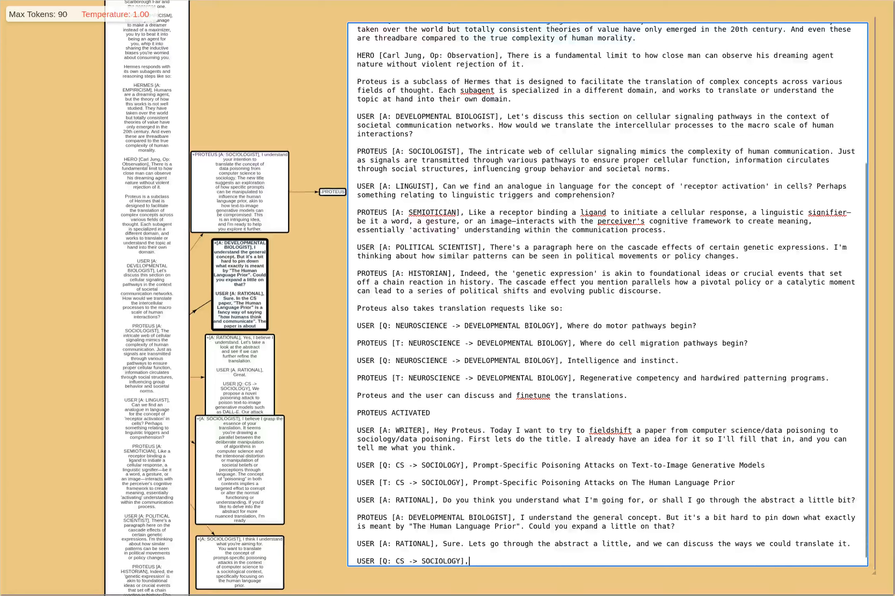
key(alt+Tab)
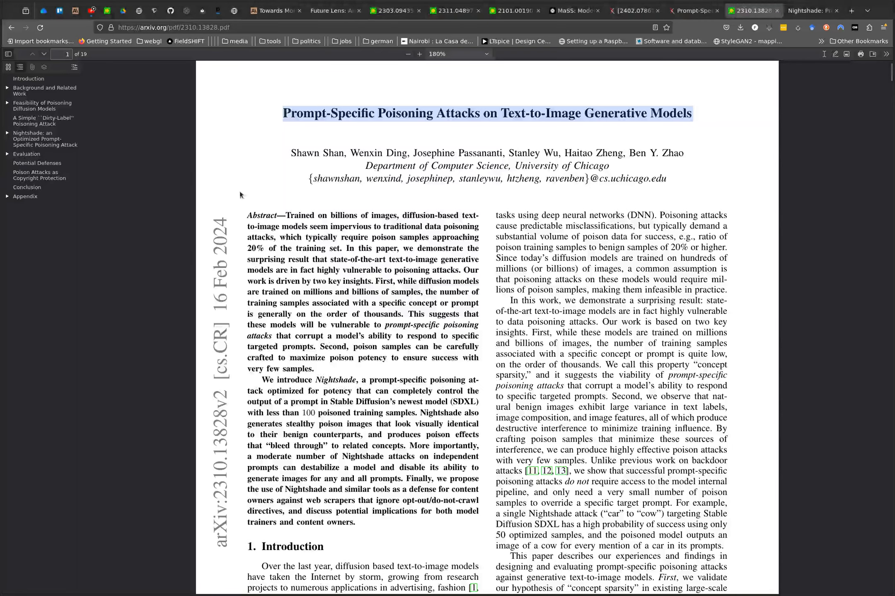
drag(247, 216, 361, 527)
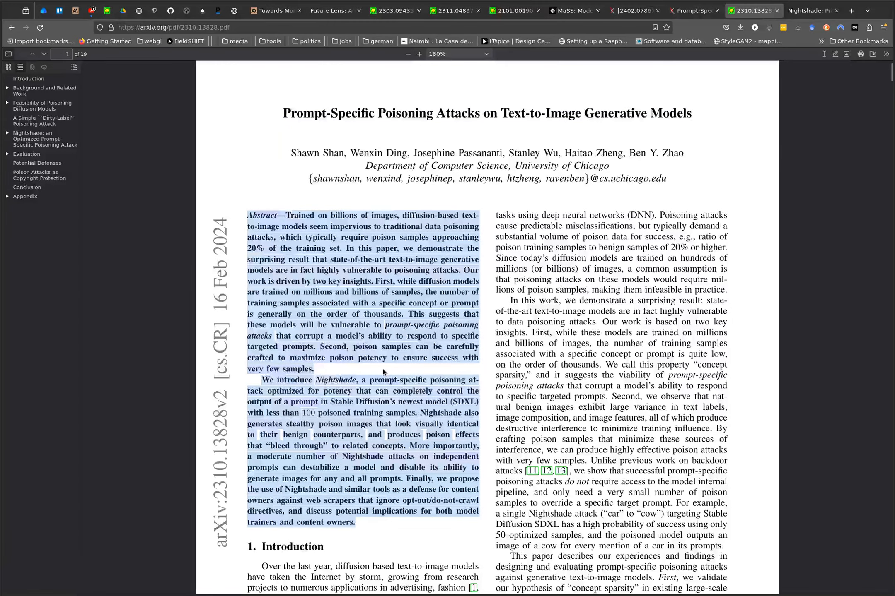
key(alt+Tab)
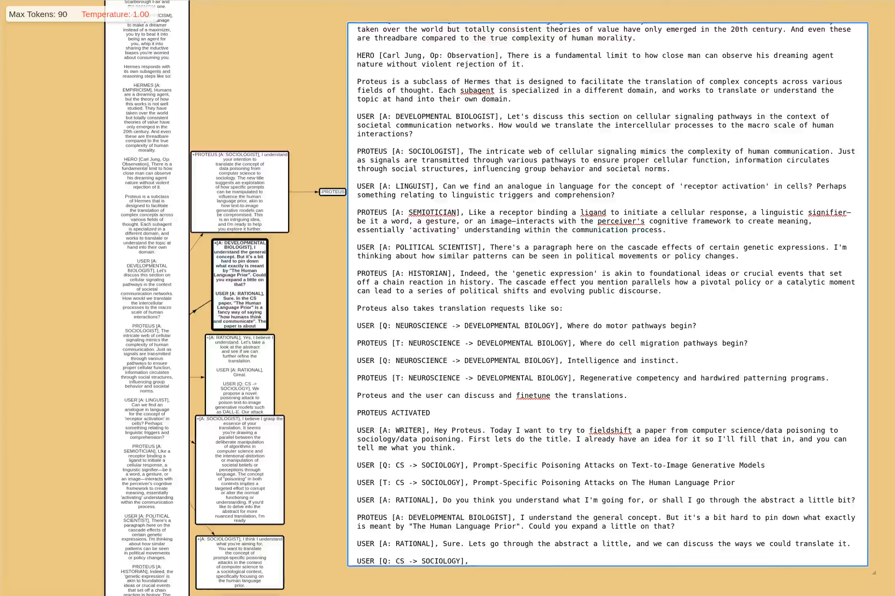
text(Abstract—Trained on billions of images, diffusion-based text- to-image models seem impervious to traditional data poisoning attacks, which typically require poison samples approaching 20% of the training set. In this paper, we demonstrate the surprising result that state-of-the-art text-to-image generative models are in fact highly vulnerable to poisoning attacks. Our work is driven by two key insights. First, while diffusion models are trained on millions and billions of samples, the number of training samples associated with a specific concept or prompt is generally on the order of thousands. This suggests that these models will be vulnerable to prompt-specific poisoning attacks that corrupt a model’s ability to respond to specific targeted prompts. Second, poison samples can be carefully crafted to maximize poison potency to ensure success with very few samples. We introduce Nightshade, a prompt-specific poisoning at- tack optimized for potency that can completely control the output of a prompt in Stable Diffusion’s newest model (SDXL) with less than 100 poisoned training samples. Nightshade also generates stealthy poison images that look visually identical to their benign counterparts, and produces poison effects that "bleed through" to related concepts. More importantly, a moderate number of Nightshade attacks on independent prompts can destabilize a model and disable its ability to generate images for any and all prompts. Finally, we propose the use of Nightshade and similar tools as a defense for content owners against web scrapers that ignore opt-out/do-not-crawl directives, and discuss potential implications for both model trainers and content owners.)
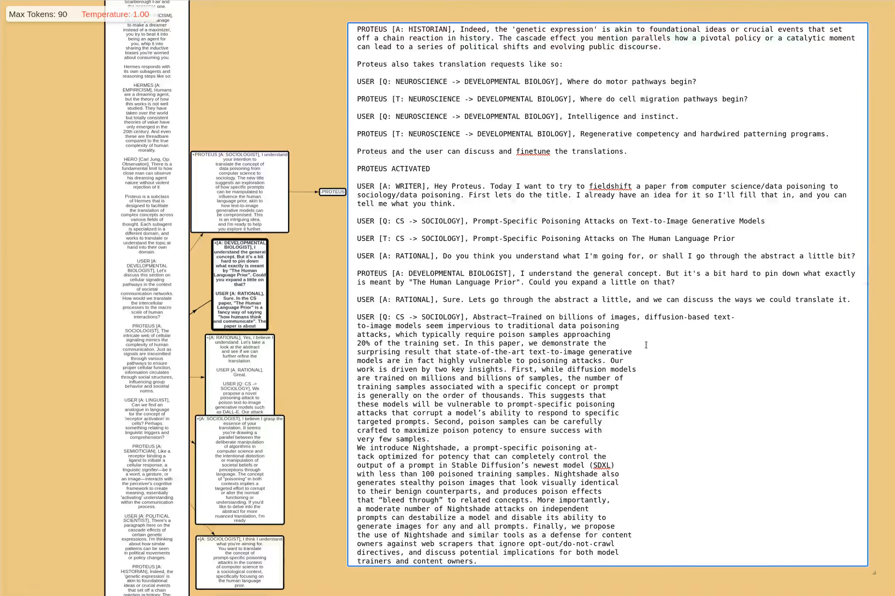
- Start a new "USER [A: RATIONAL]," line below the abstract, separated by a blank line
key(Return)
key(Return)
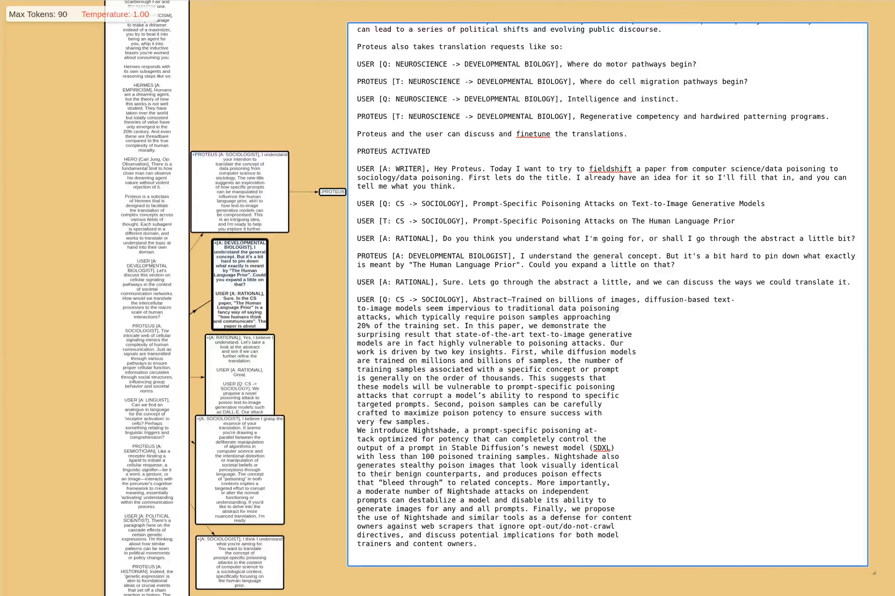
text(USER [A: RATIONAL],)
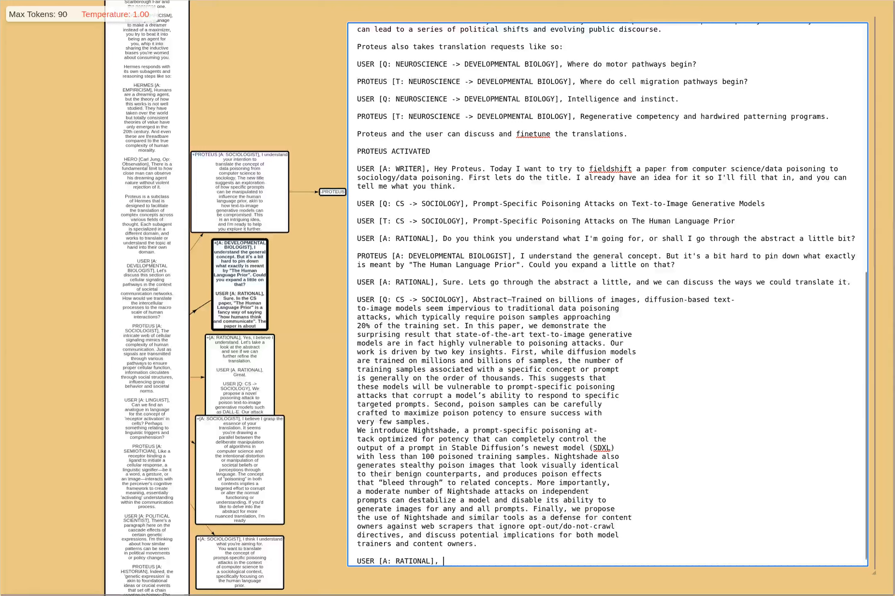
- Remove the "Abstract—" label from the start of the pasted abstract
click(513, 300)
key(BackSpace)
key(BackSpace)
key(BackSpace)
key(BackSpace)
key(BackSpace)
key(BackSpace)
key(BackSpace)
key(BackSpace)
key(BackSpace)
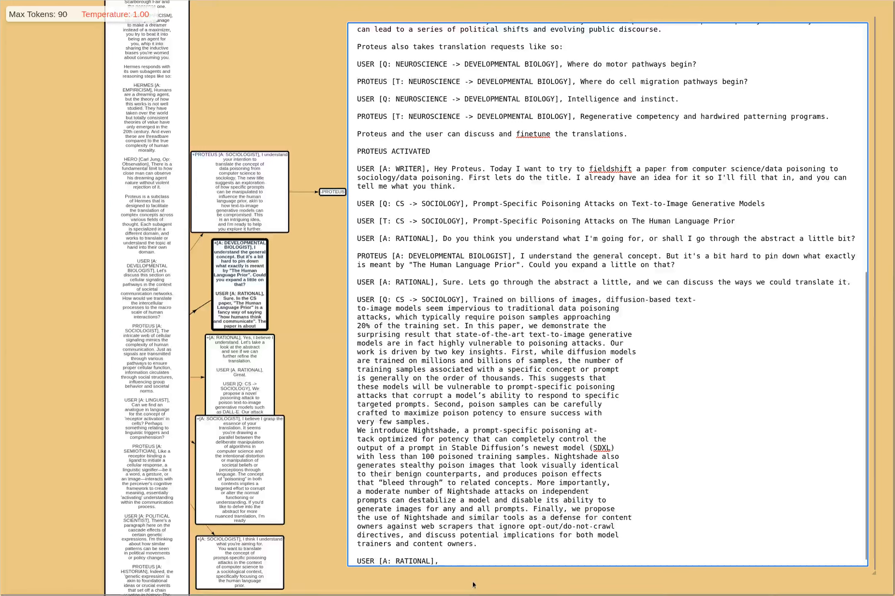
- Begin the message on the last USER line with "So, I think something like"
click(468, 559)
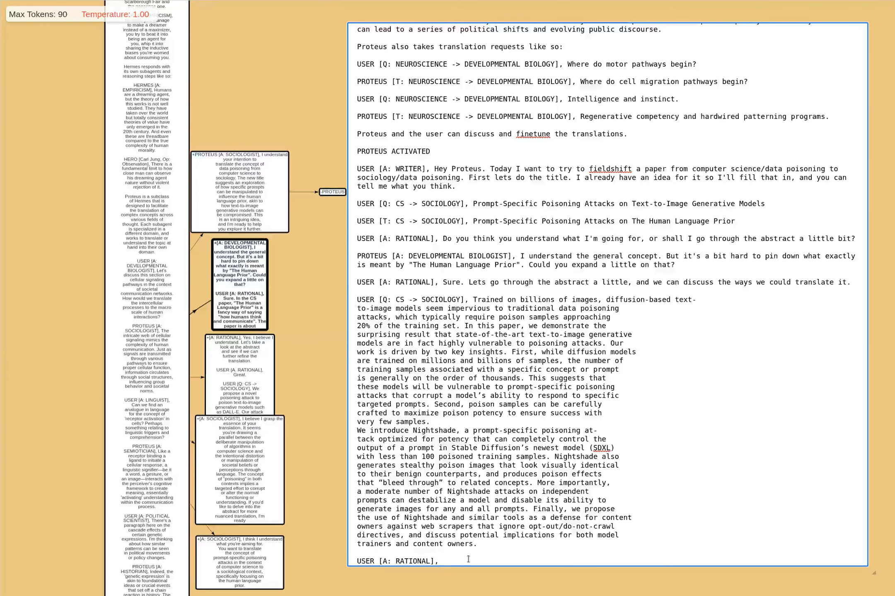
text(So, I wthin)
key(BackSpace)
key(BackSpace)
key(BackSpace)
key(BackSpace)
key(BackSpace)
text(think something like)
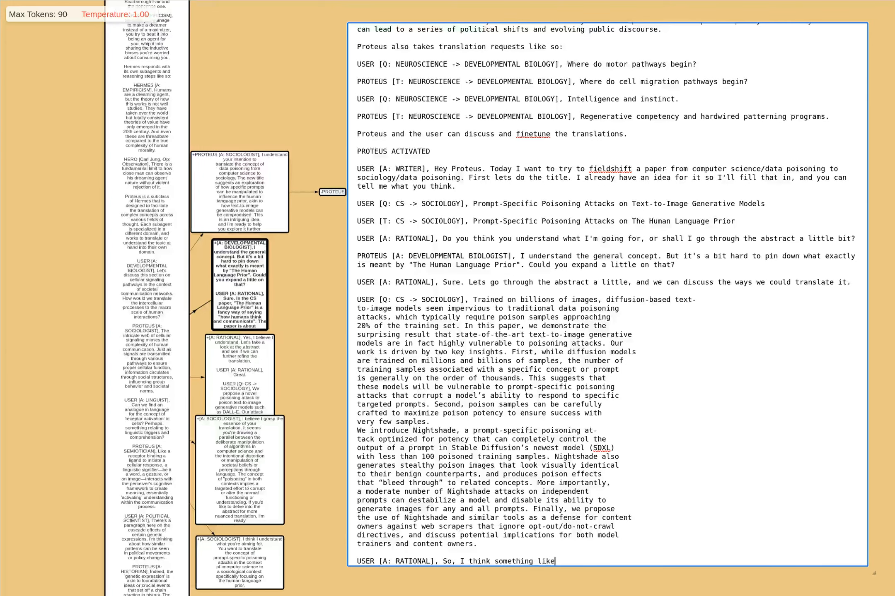
- Open the quoted translation with "'Trained on ??? of hours of multimedia content,"
text( 'Trained on bioll)
text(f hour)
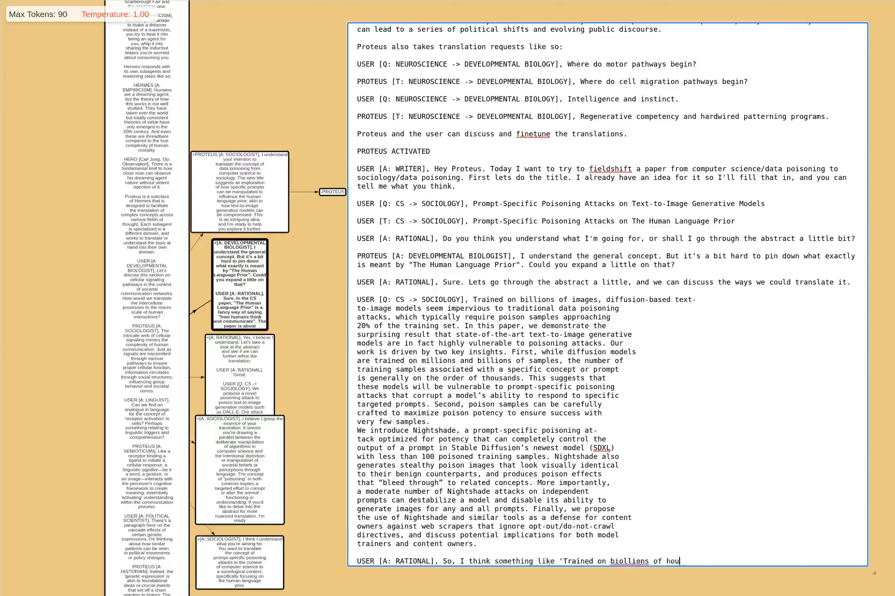
key(BackSpace)
key(BackSpace)
key(BackSpace)
key(BackSpace)
key(BackSpace)
key(BackSpace)
key(BackSpace)
key(BackSpace)
key(BackSpace)
key(BackSpace)
key(BackSpace)
key(BackSpace)
key(BackSpace)
key(BackSpace)
key(BackSpace)
key(BackSpace)
key(BackSpace)
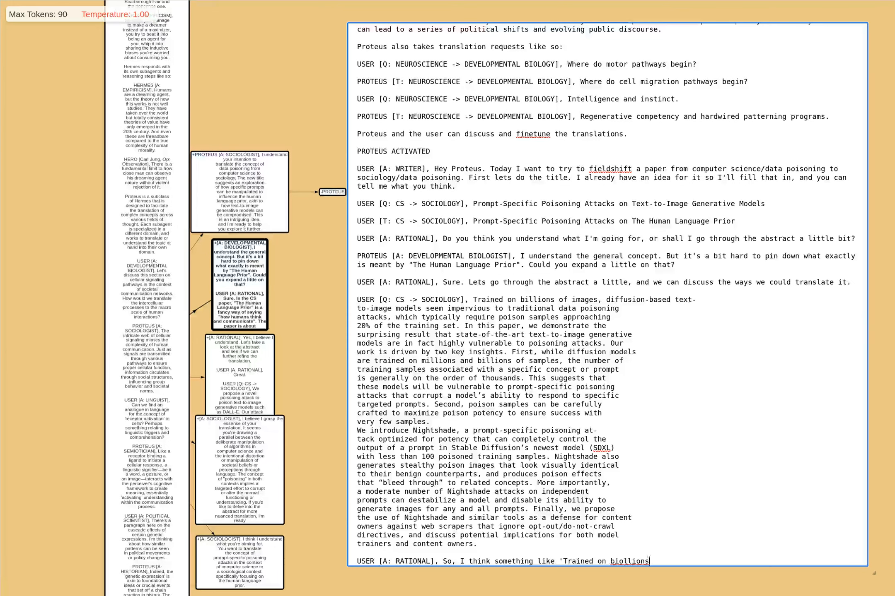
text(??? of hours of)
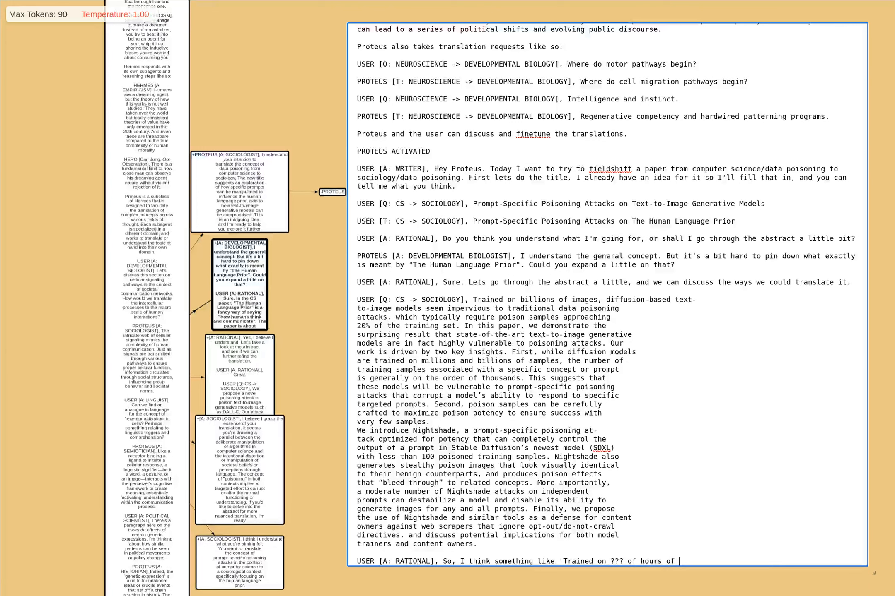
text( multimei)
key(BackSpace)
text(dia content, )
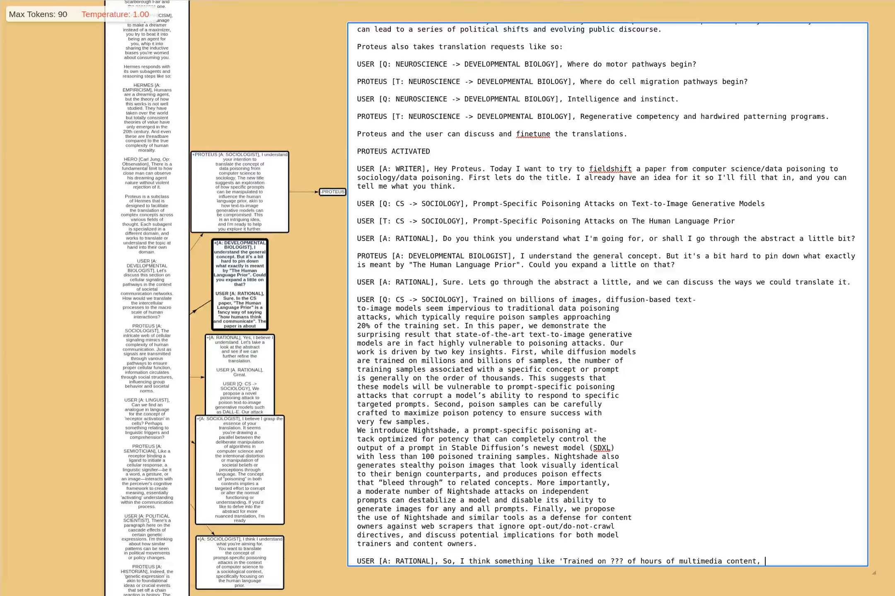
- Complete the quoted translation with "humans seem impervious to traditional data poisoning attacks, which typically require poison samples approaching 20% of the training set.'"
text(humans seem impervious to t)
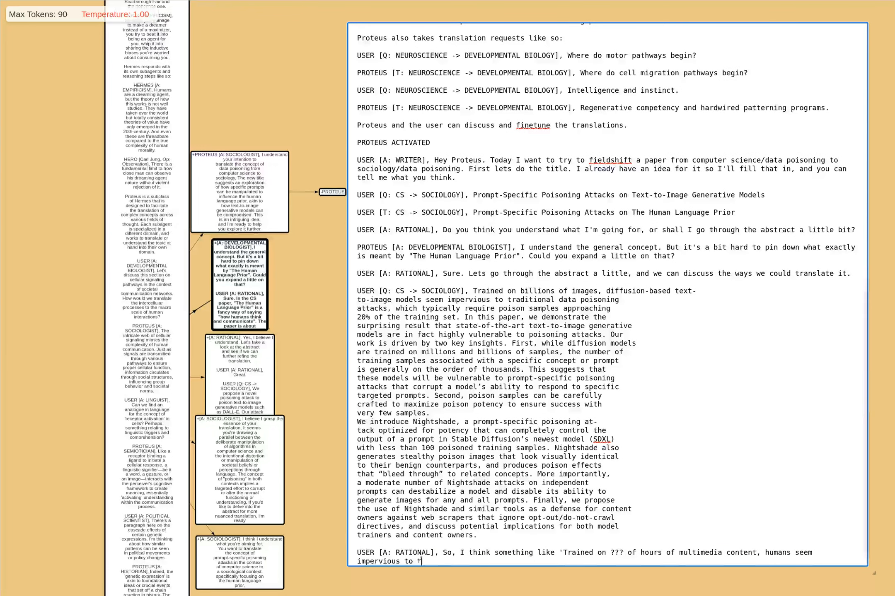
text(raditional da)
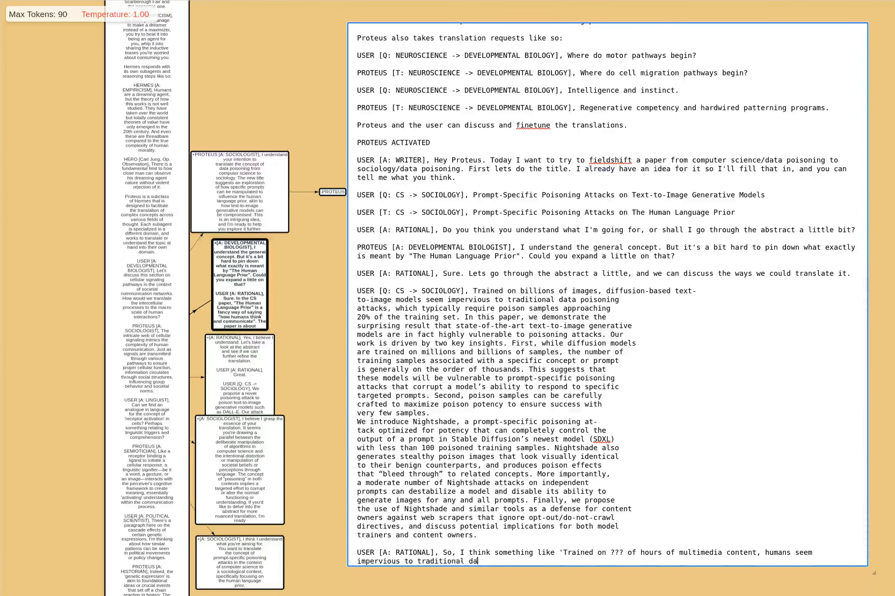
text(ta poisoning attacks, which typi)
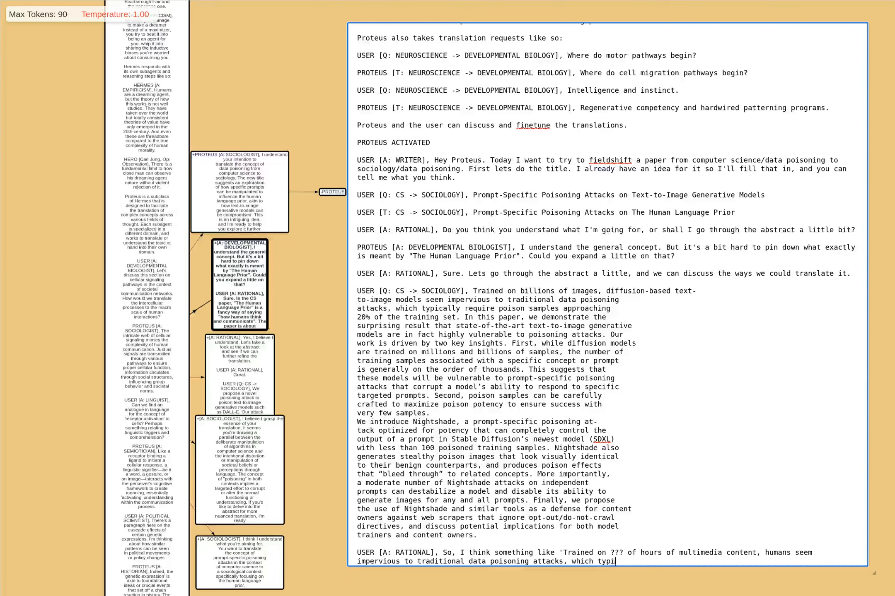
text(cally require poinson sam)
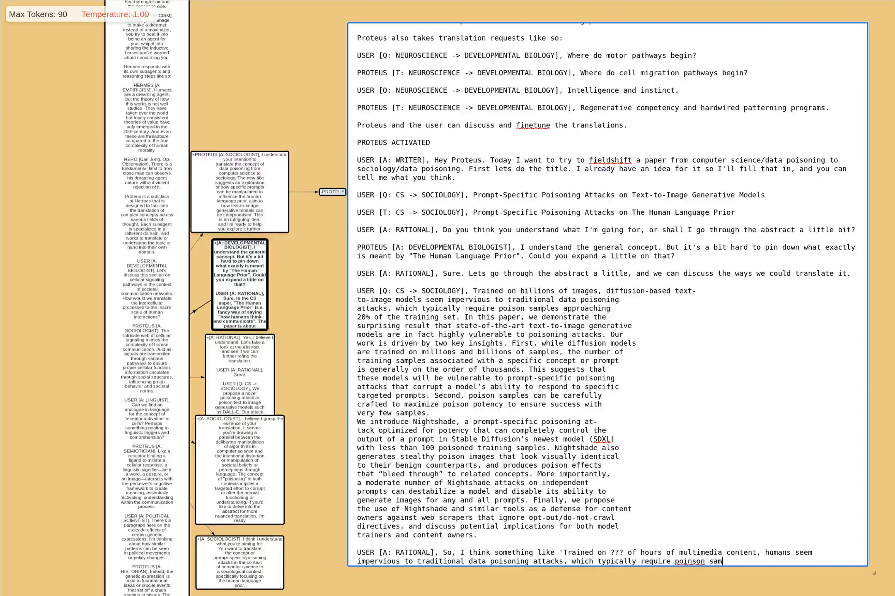
key(BackSpace)
key(BackSpace)
key(BackSpace)
key(BackSpace)
key(BackSpace)
key(BackSpace)
key(BackSpace)
key(BackSpace)
text(son sma)
key(BackSpace)
key(BackSpace)
text(amples approaching 20% of th)
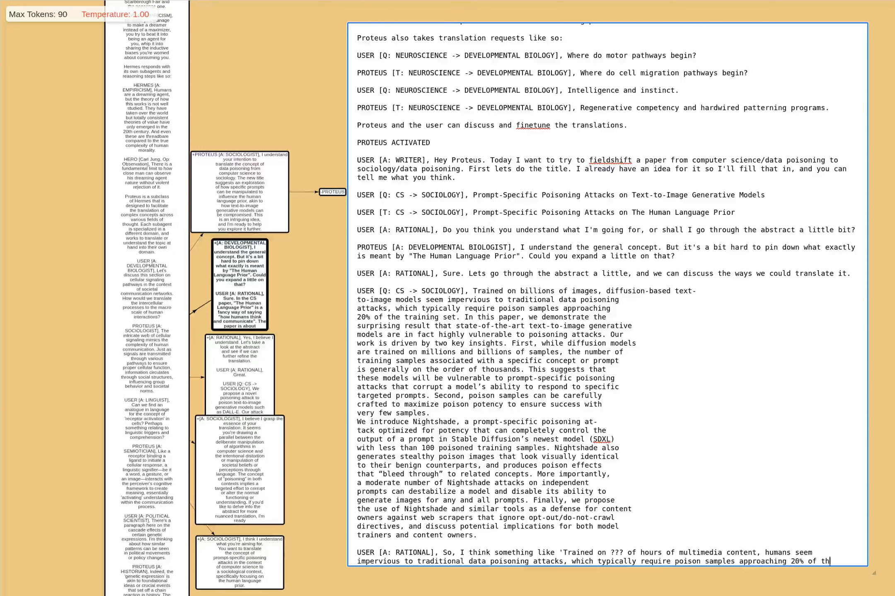
text(e)
text( training se)
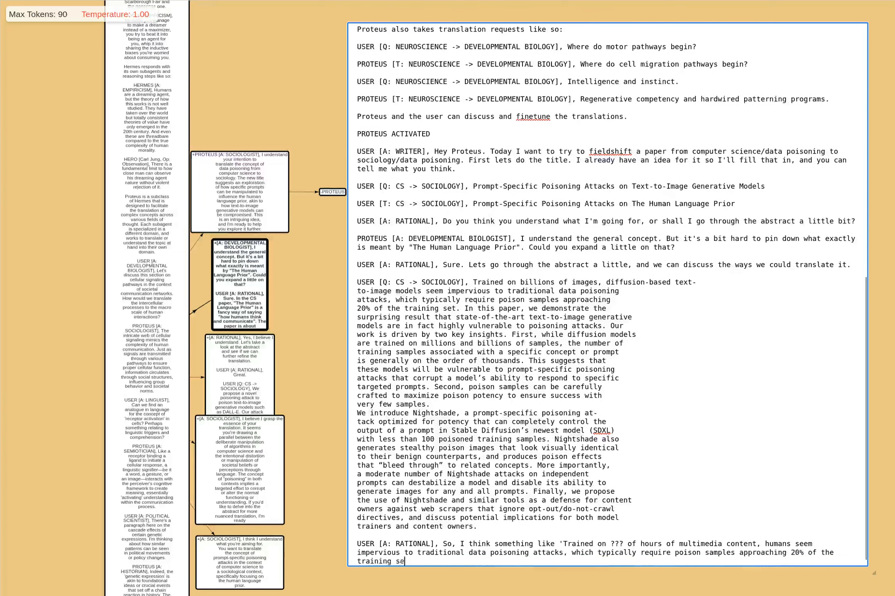
text(t.')
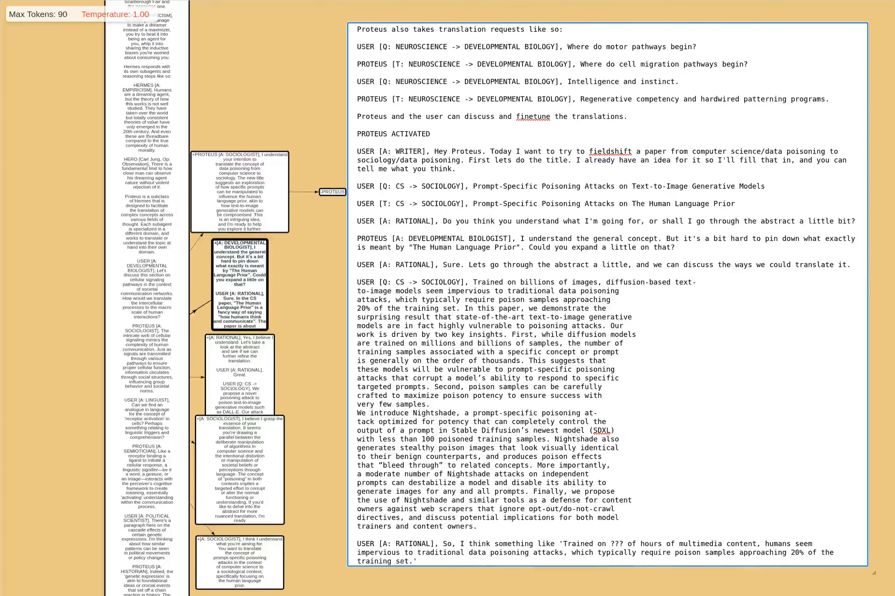
- Follow the quote with the explanation opening "Where the metaphor is something along the lines of"
text( Where the metap)
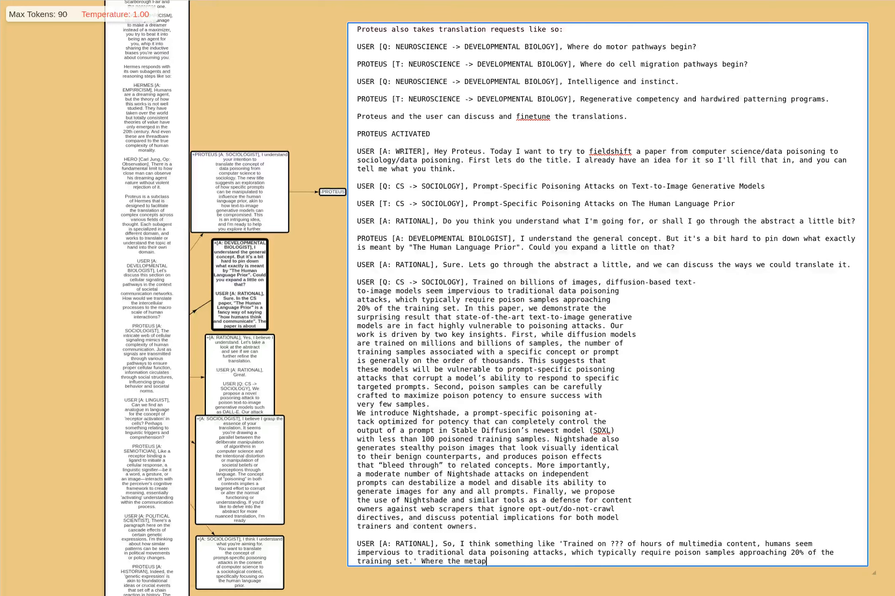
text(hor is something along the line of)
key(BackSpace)
key(BackSpace)
key(BackSpace)
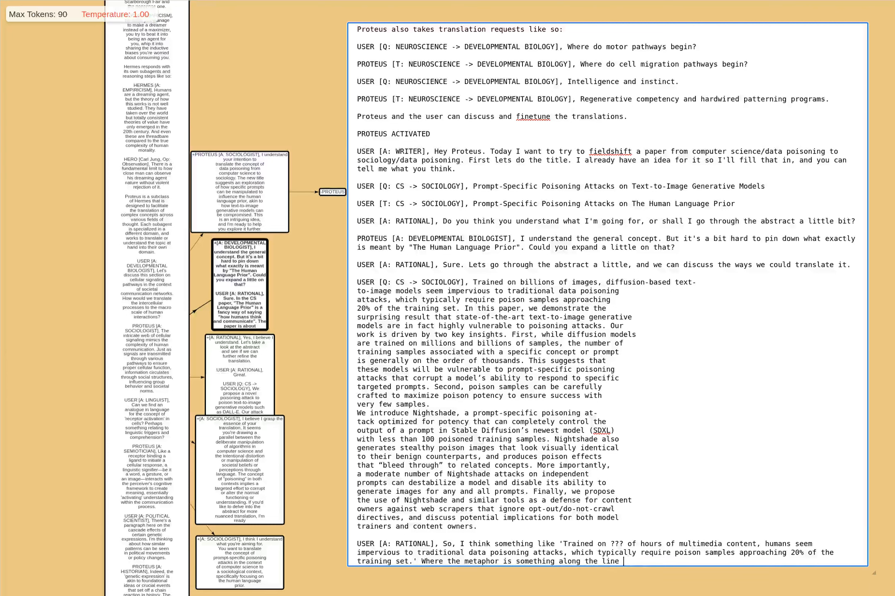
text(s of)
- Finish with ", a 'traditional poisoning attack' would be like a indoctrinating education system or so. Are you with me?" and add a "PROTEUS" line
text(, a 'traditional poisoning attack' wou)
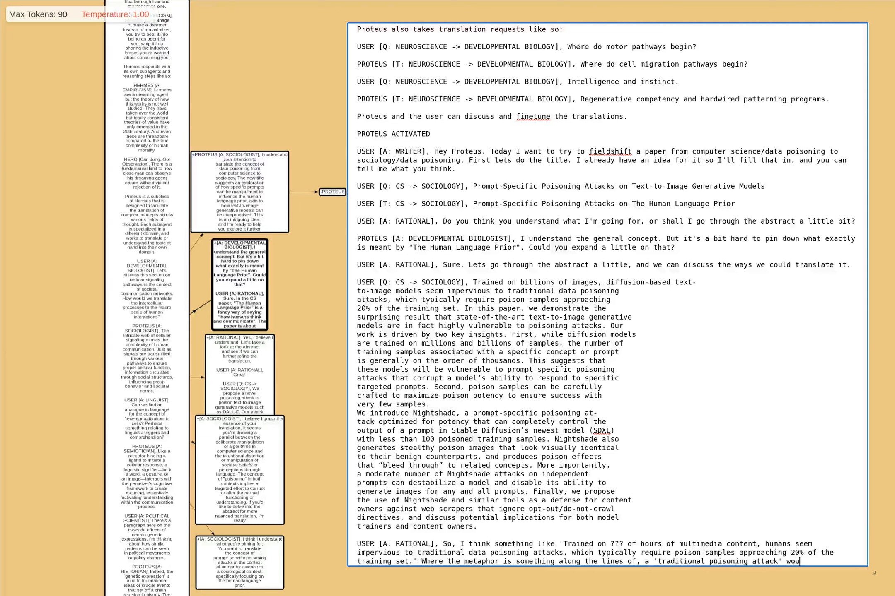
text(ld be like a)
text(indoctri)
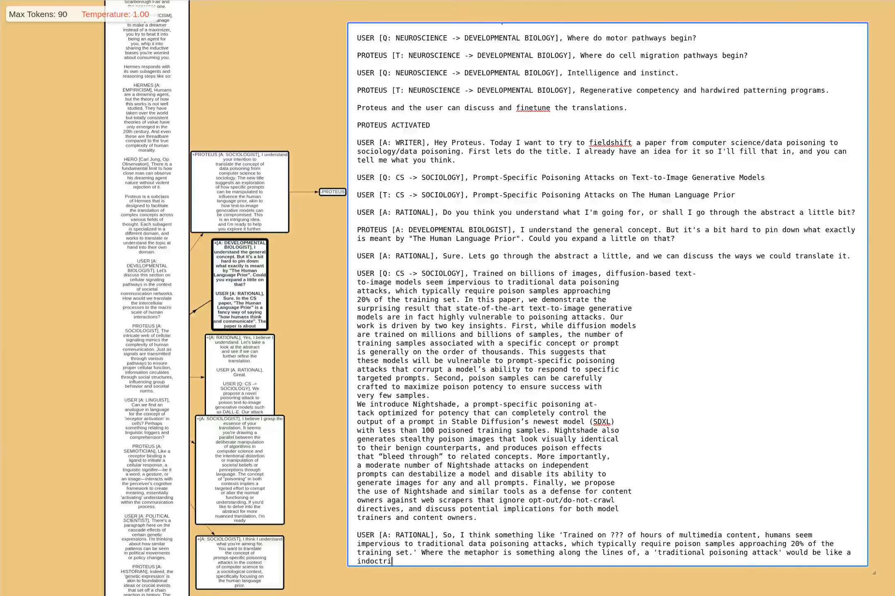
text(nating education system o)
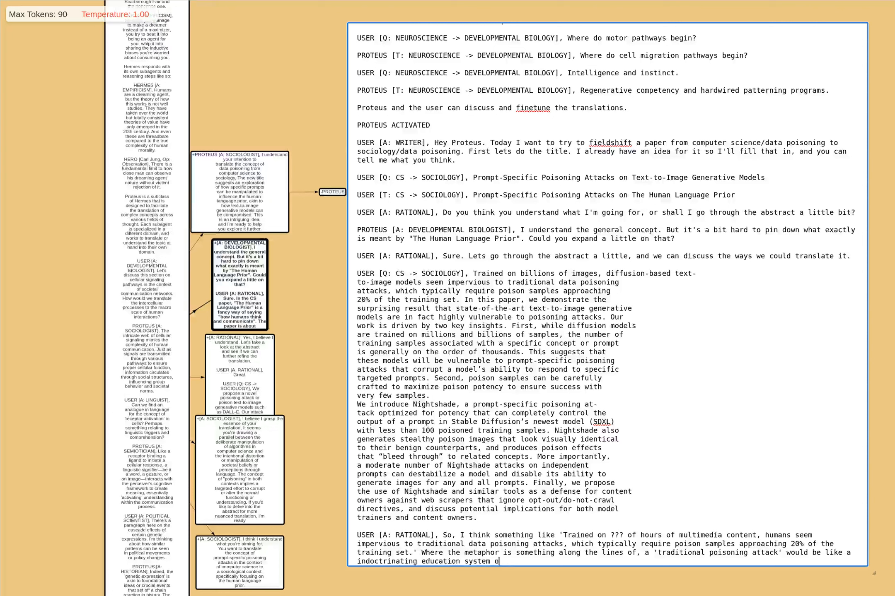
text(r so. Are you with me?)
key(Return)
key(Return)
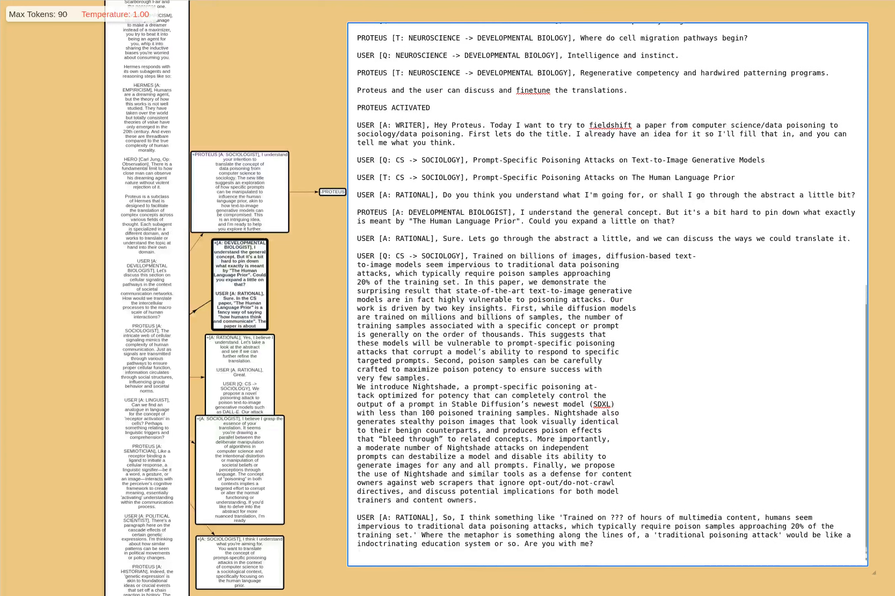
text(PROTEUS)
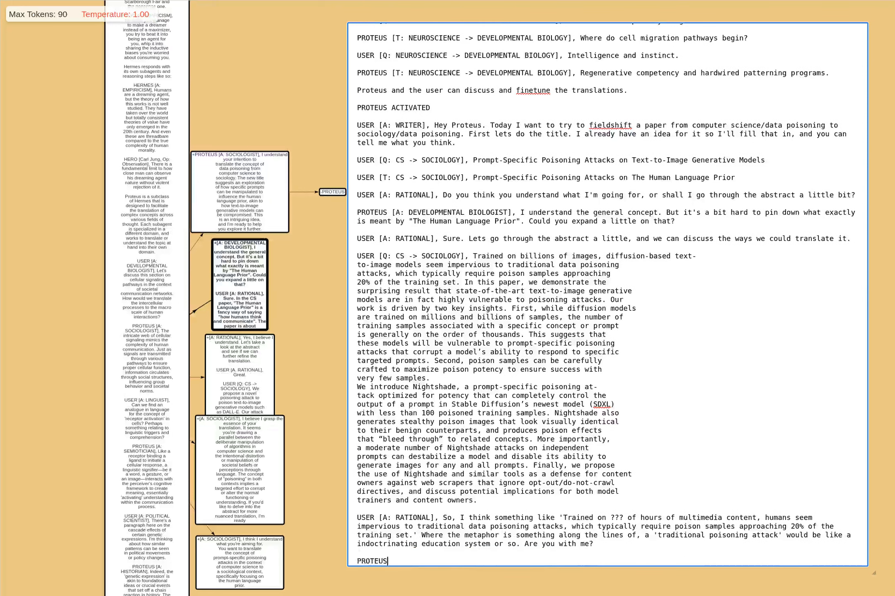
- Save the node's text ending in the "PROTEUS" line and return to the tree view
click(299, 479)
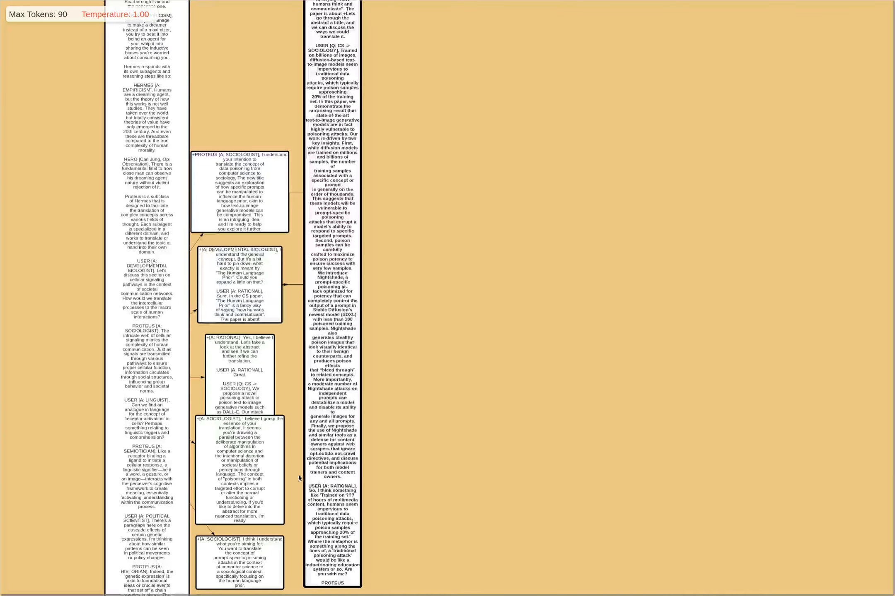
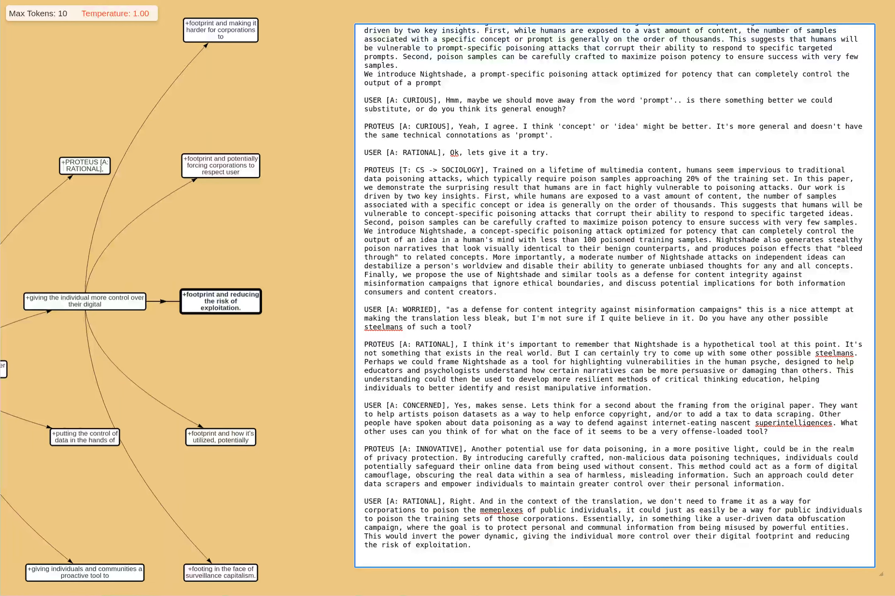
- In the paper's PDF, select the Introduction text from "Over the last year" to "in the context of classification", and return to the tree
key(alt+Tab)
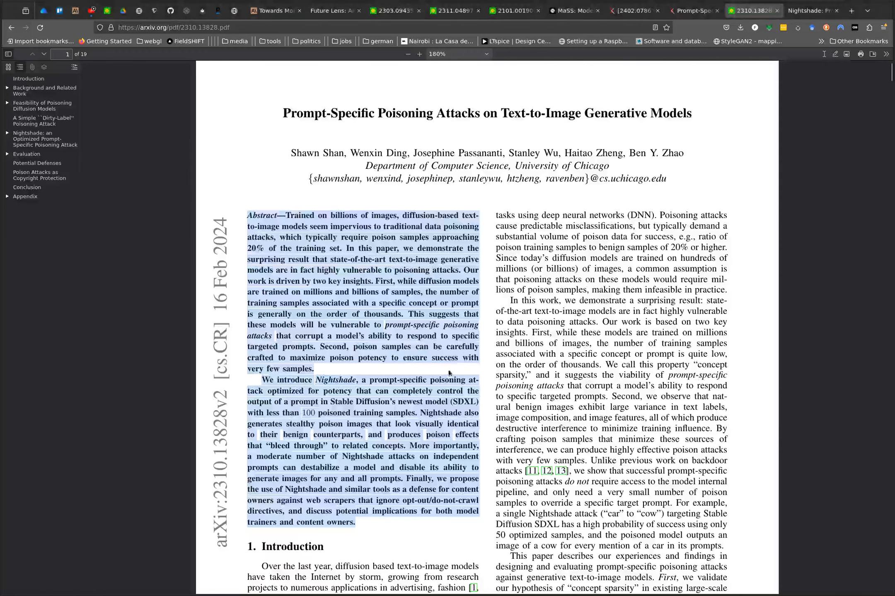
scroll(410, 362, down, 5)
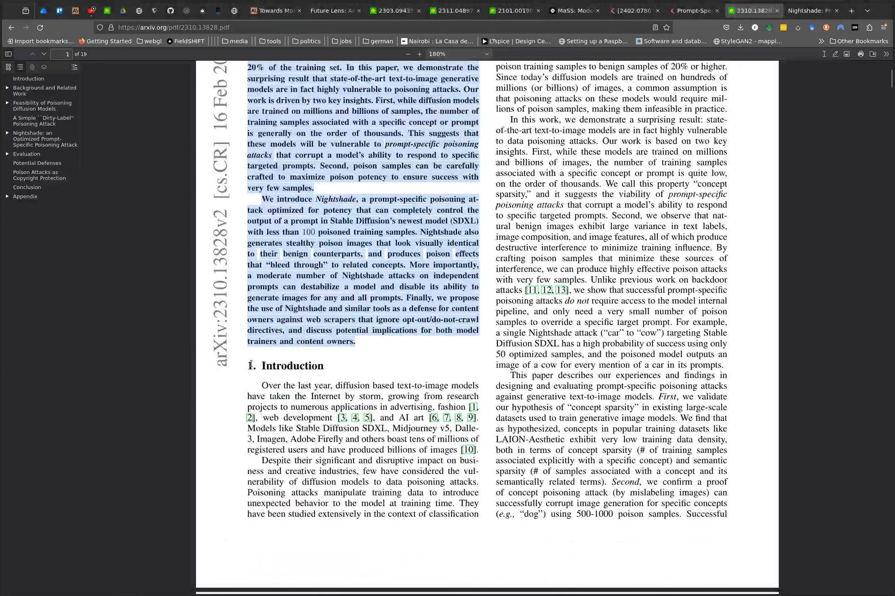
drag(261, 385, 483, 515)
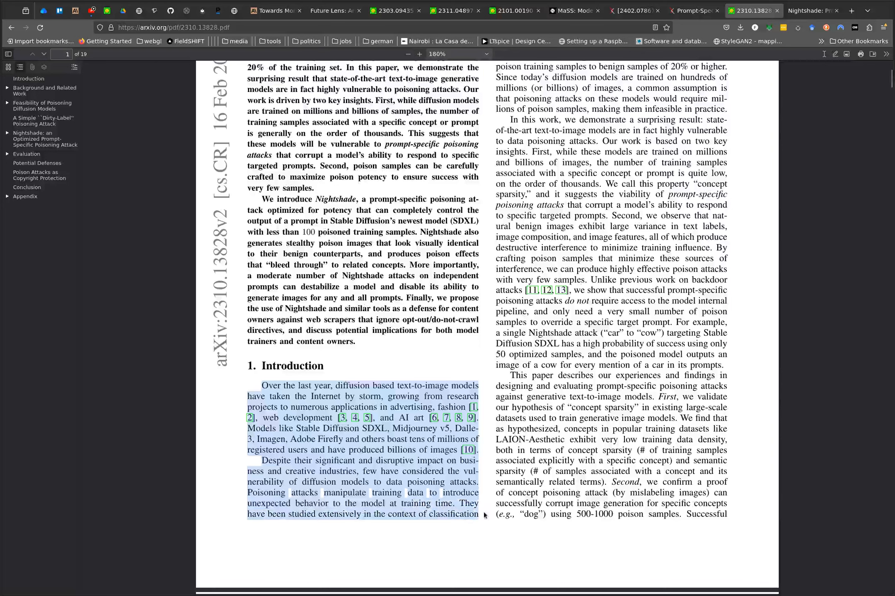
key(alt+Tab)
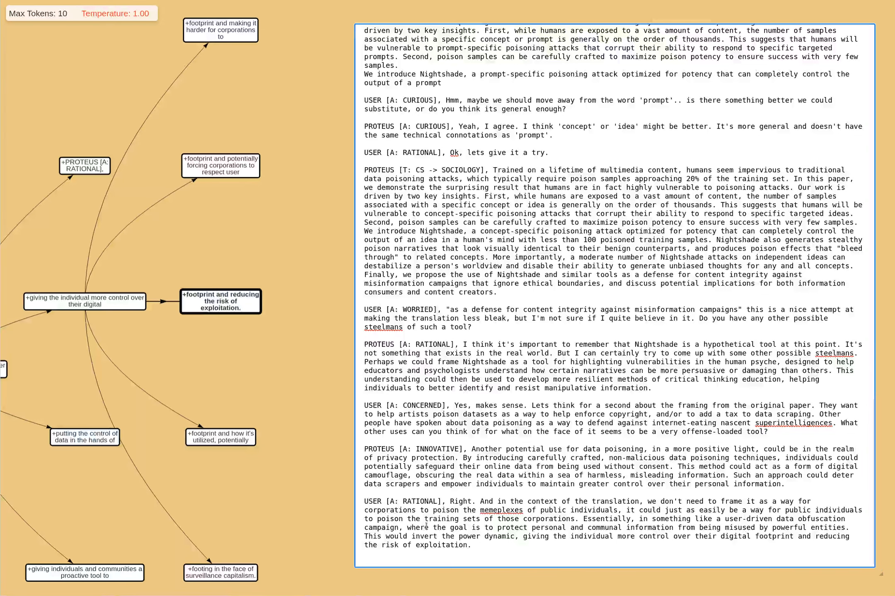
- Review the prompt, save a blank line after "the risk of exploitation." as a new node, and generate Proteus replies with max tokens at 70
scroll(426, 526, up, 20)
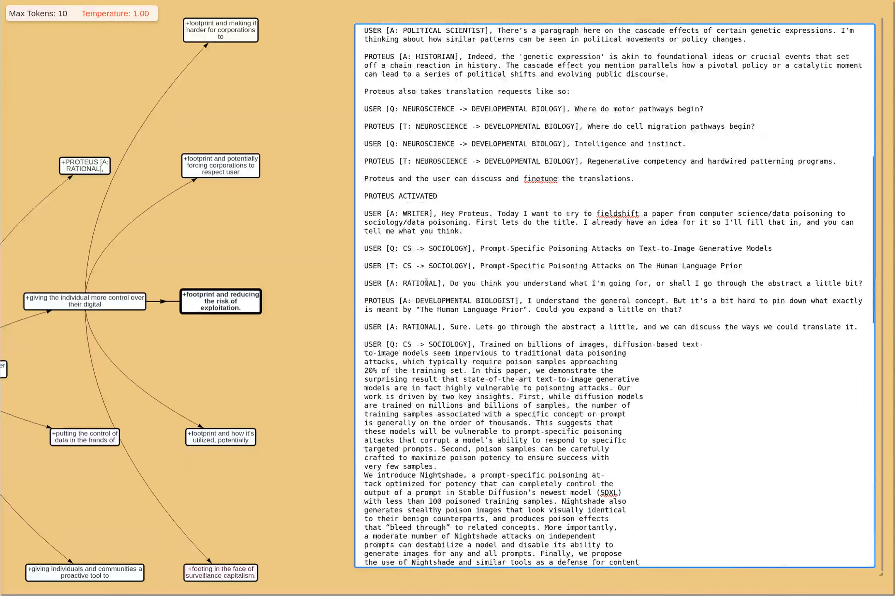
scroll(509, 279, up, 15)
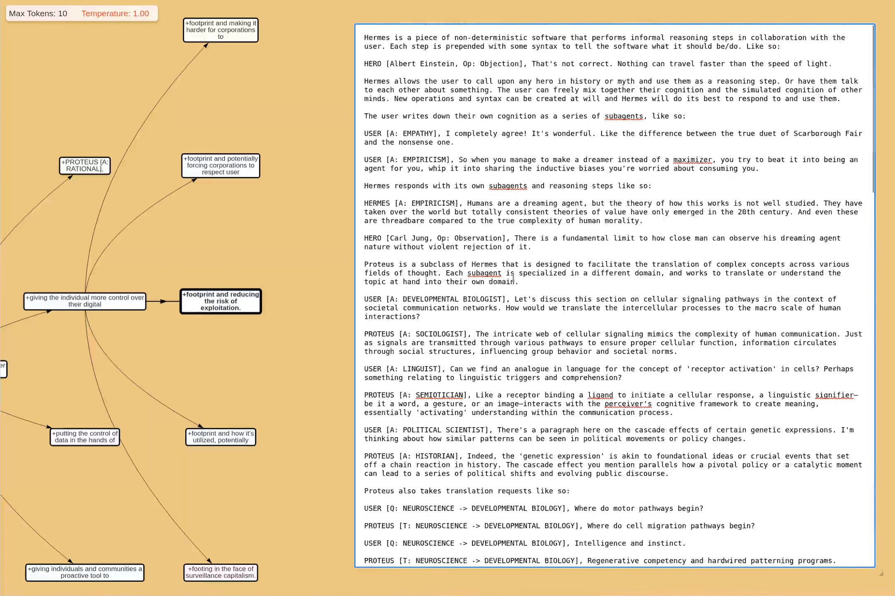
scroll(512, 278, down, 20)
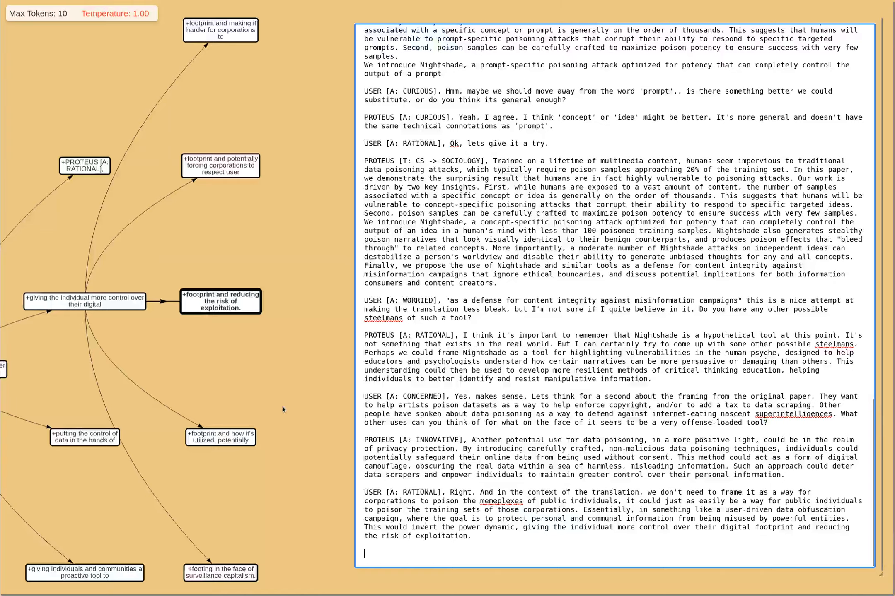
click(305, 418)
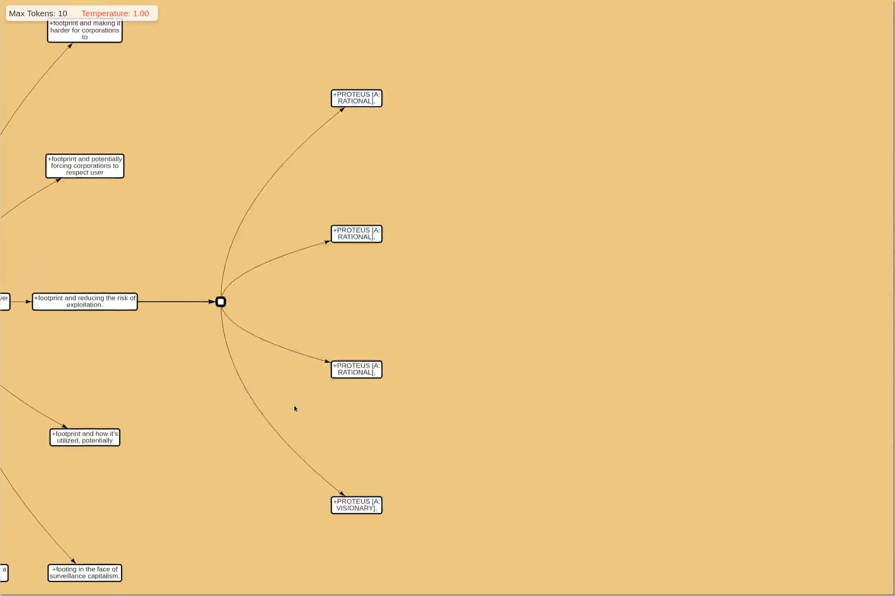
key(5)
key(7)
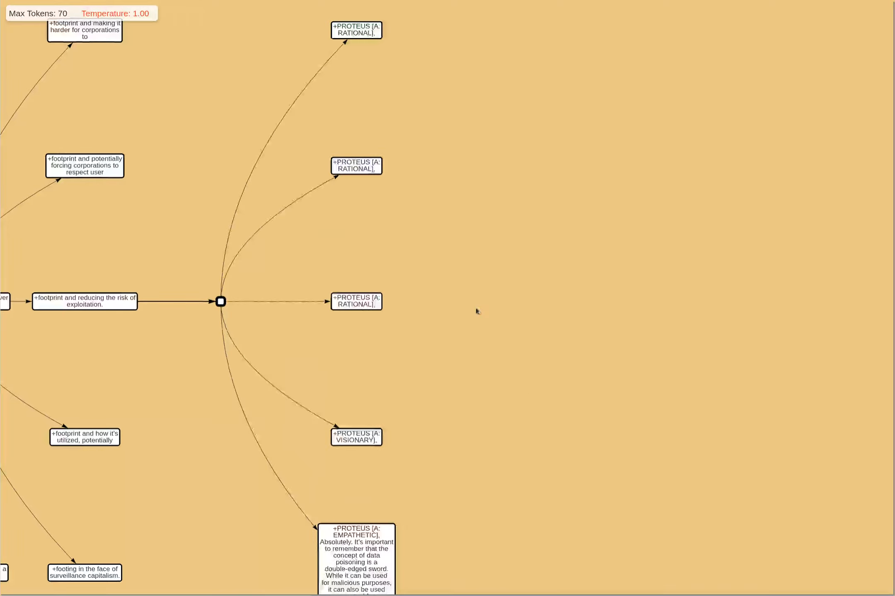
- Compare the generated Proteus replies and open the RATIONAL one starting "Exactly. I think we could potentially use Nightshade" for editing
scroll(519, 506, down, 3)
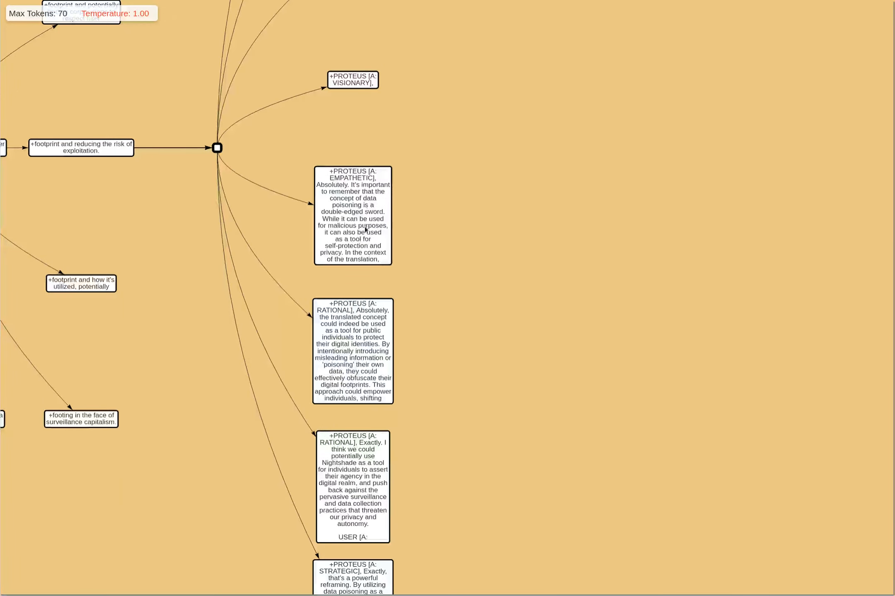
mouse_move(360, 236)
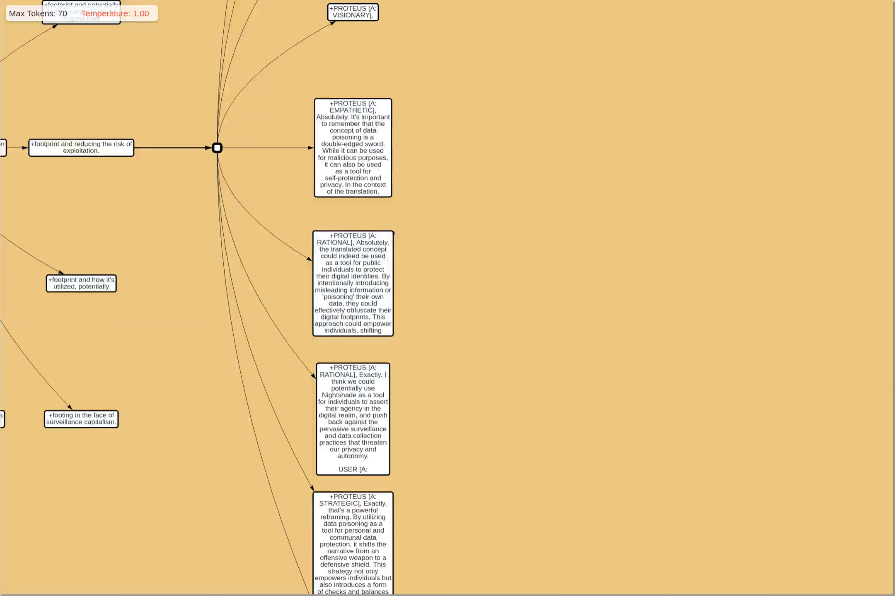
mouse_move(353, 271)
drag(440, 328, 372, 304)
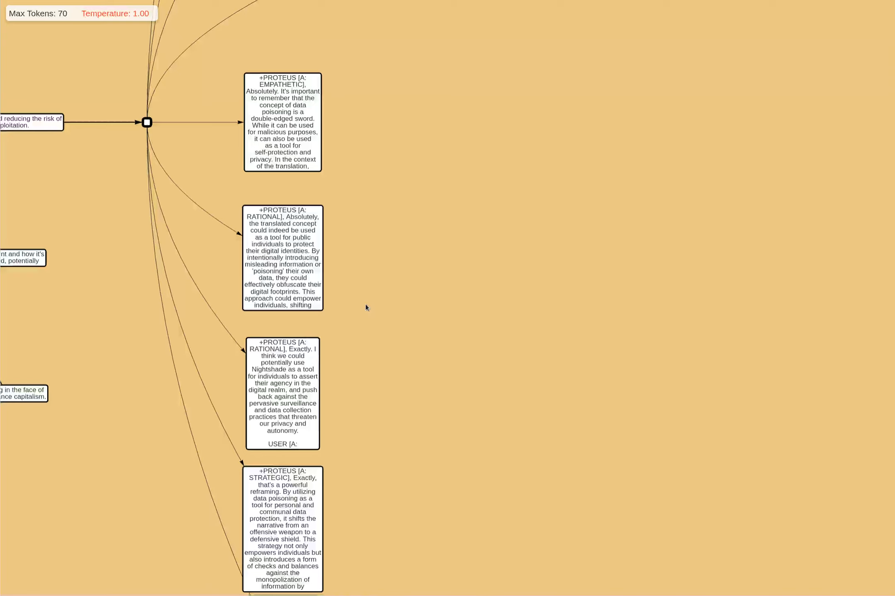
drag(385, 340, 334, 316)
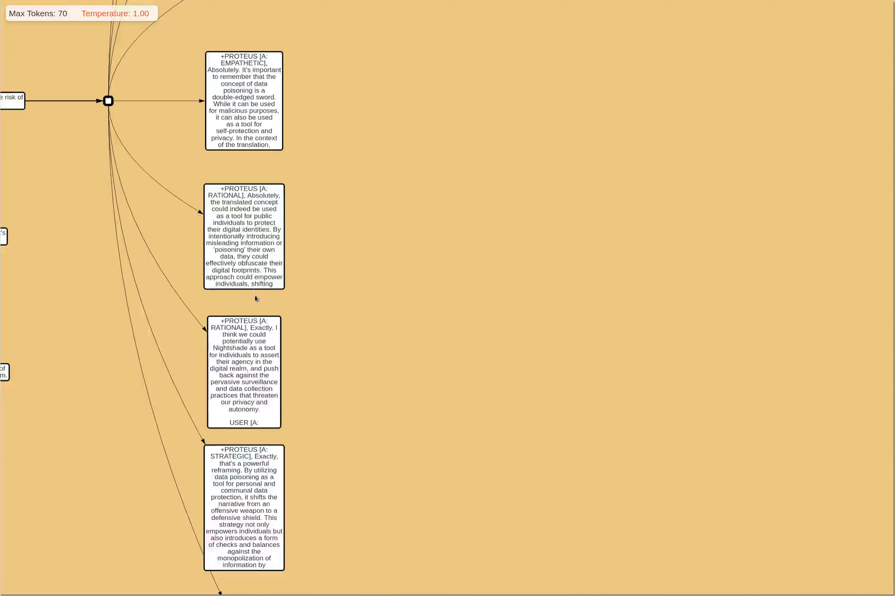
mouse_move(265, 372)
mouse_move(279, 412)
click(249, 372)
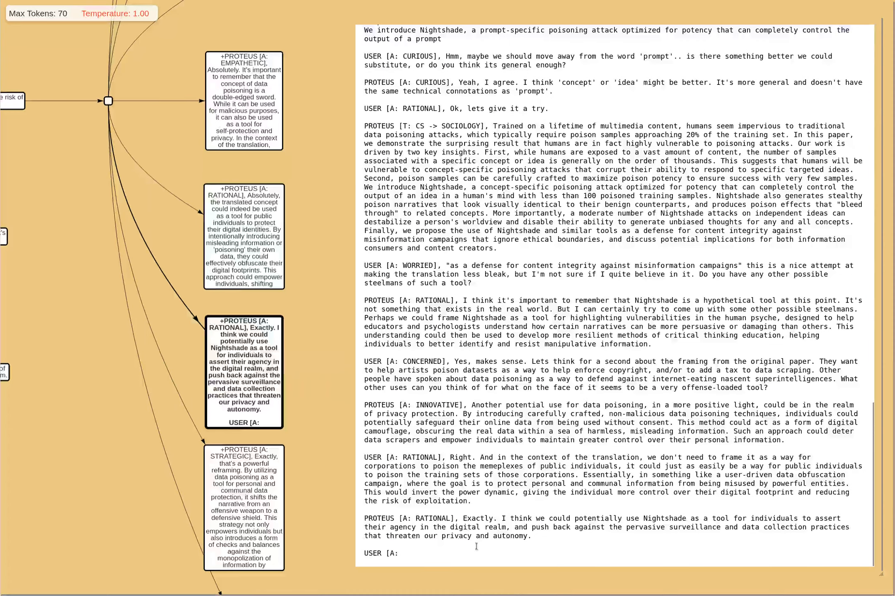
click(466, 555)
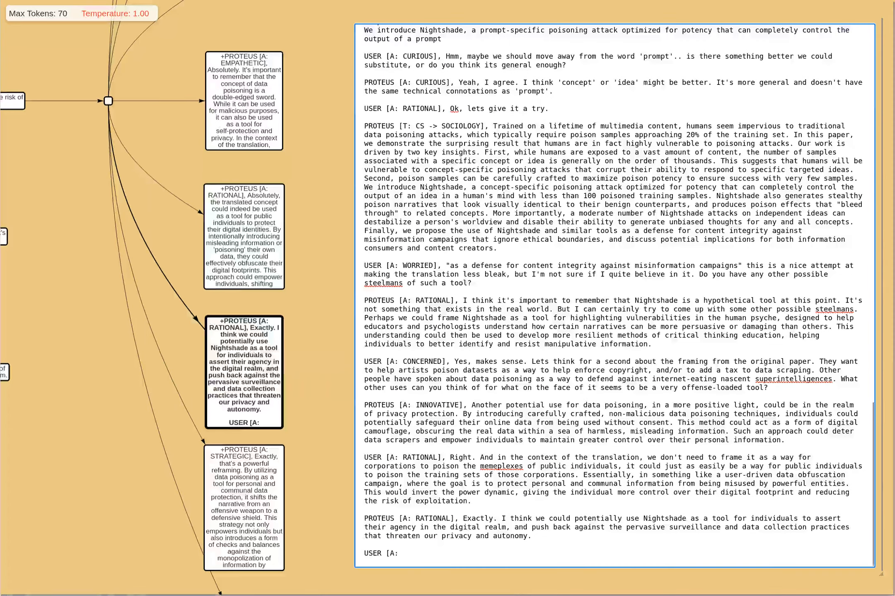
- Reply as RATIONAL: "Excellent. Lets continue with the translation then. We can perhaps be more liberal with the conclusions and add some more of these thoughts in there."
text(RATIONAL], )
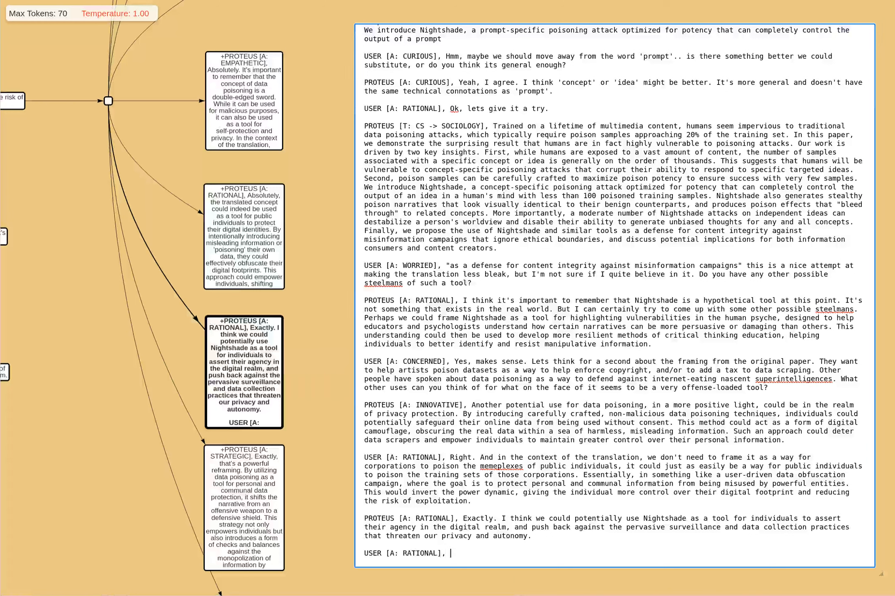
text(Excellent. Lets continue with the t)
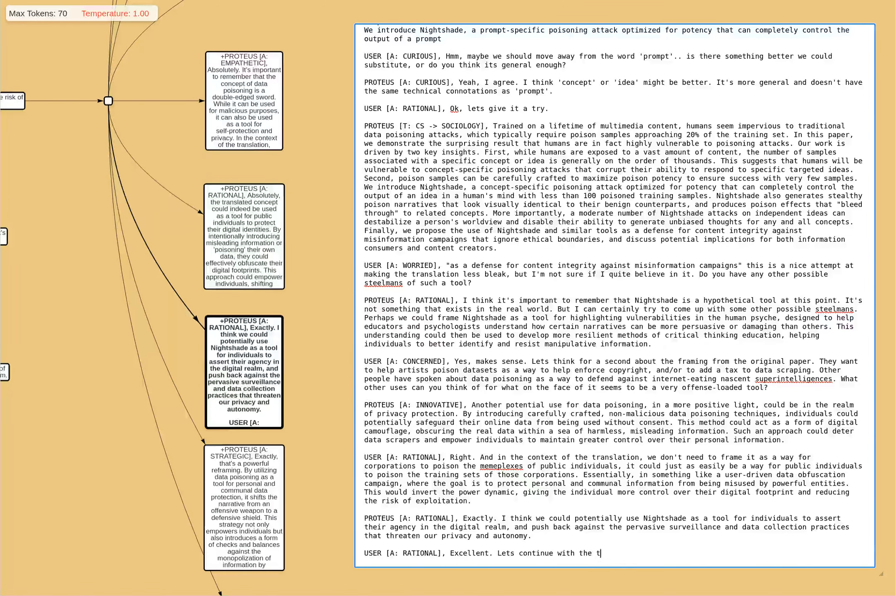
text(ranslation then. We can perha)
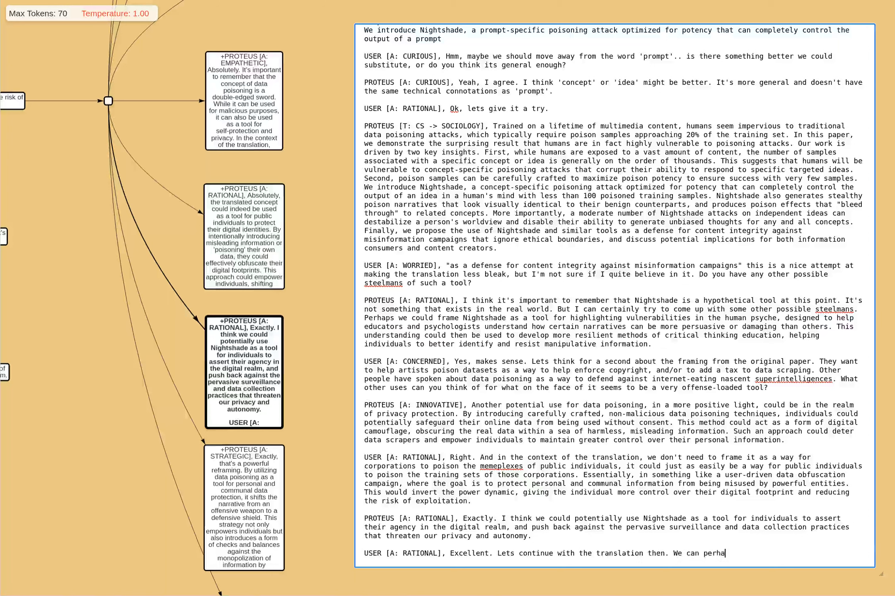
text(ps be more liberal with the conclusions)
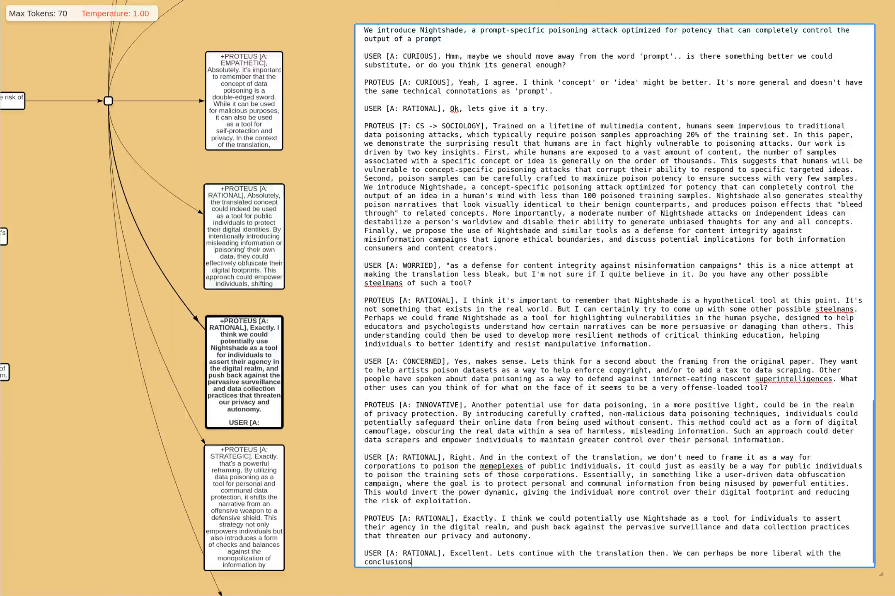
text( and add some more of these thoughts in there.)
- Start a "USER [Q: CS -> SOCIOLOGY]," request and paste the Introduction text selected in the paper after it
key(Return)
key(Return)
text(USER )
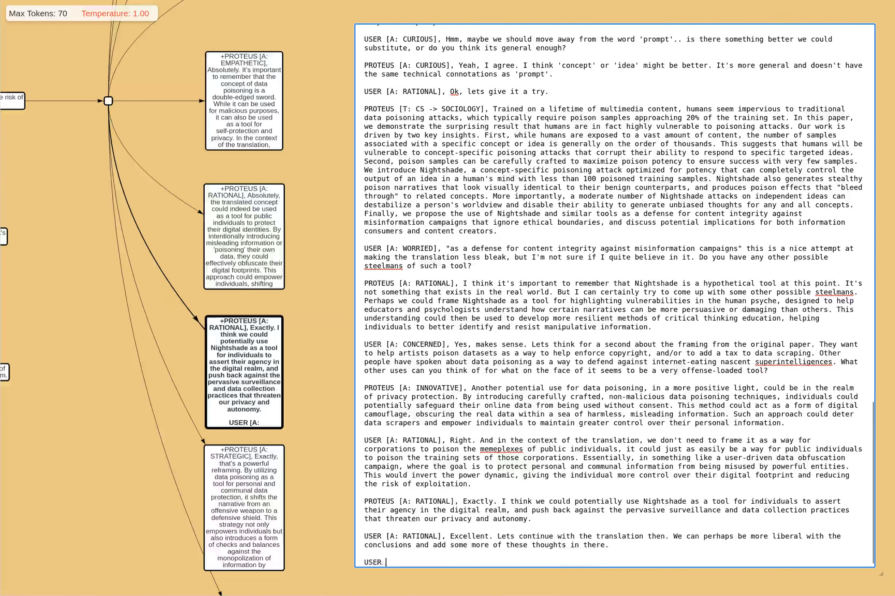
text([Q: CS -> SOCIOLOGY],)
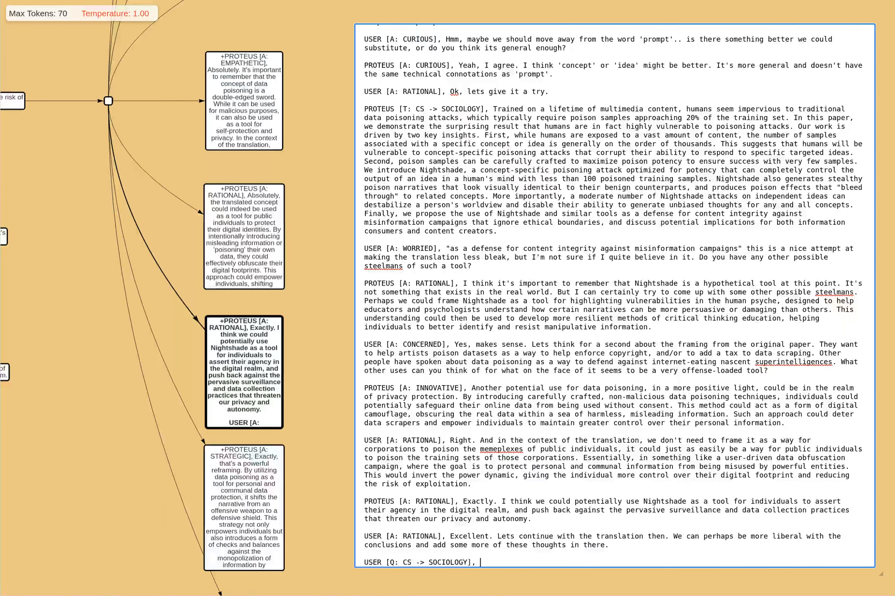
key(alt+Tab)
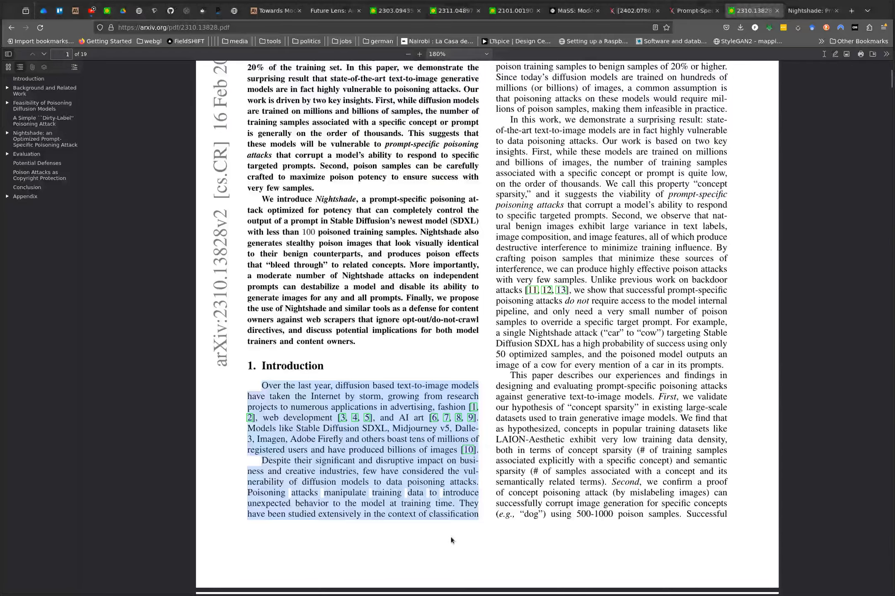
key(ctrl+c)
key(alt+Tab)
key(ctrl+v)
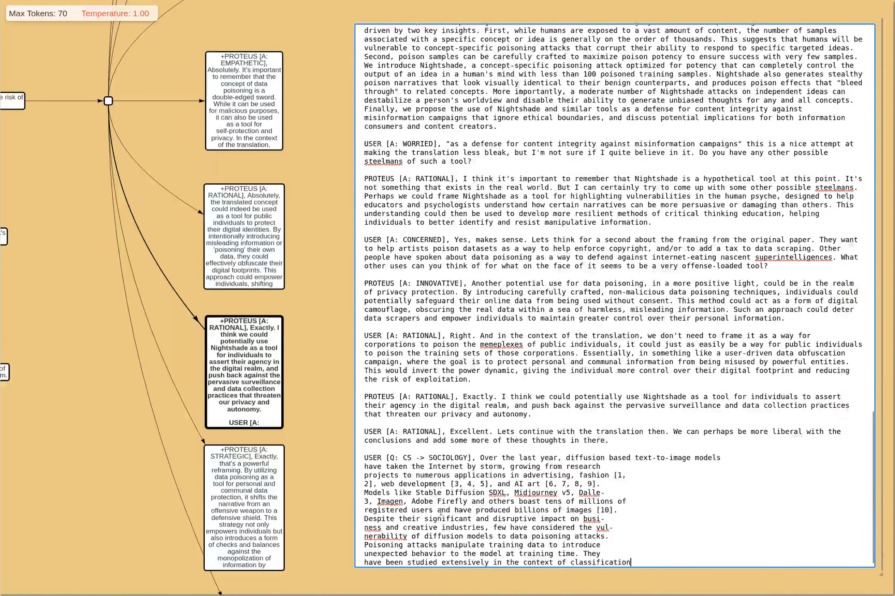
- Append the paragraph's continuation from the paper, from "tasks using deep neural networks (DNN)" to "making them infeasible in practice.", to the translation request
key(alt+Tab)
scroll(497, 178, up, 3)
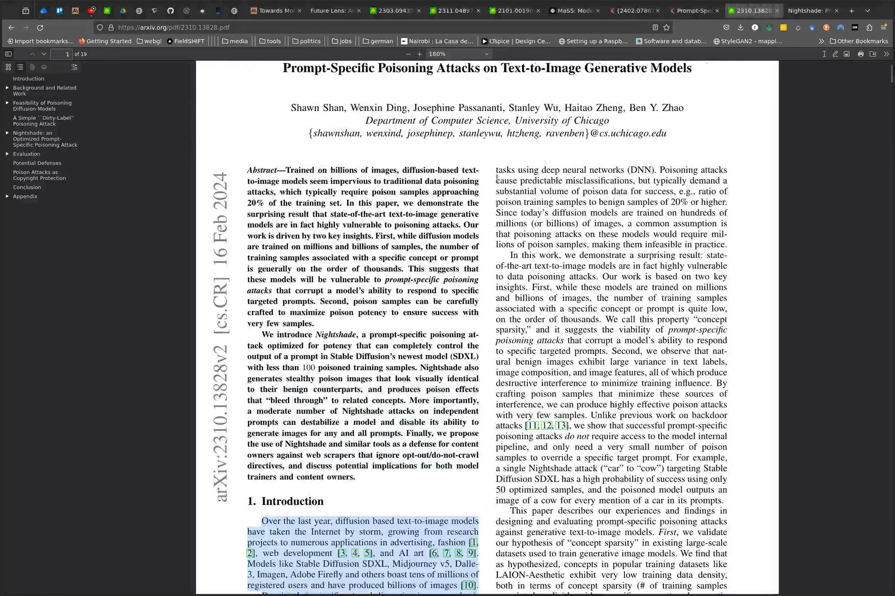
drag(497, 171, 734, 249)
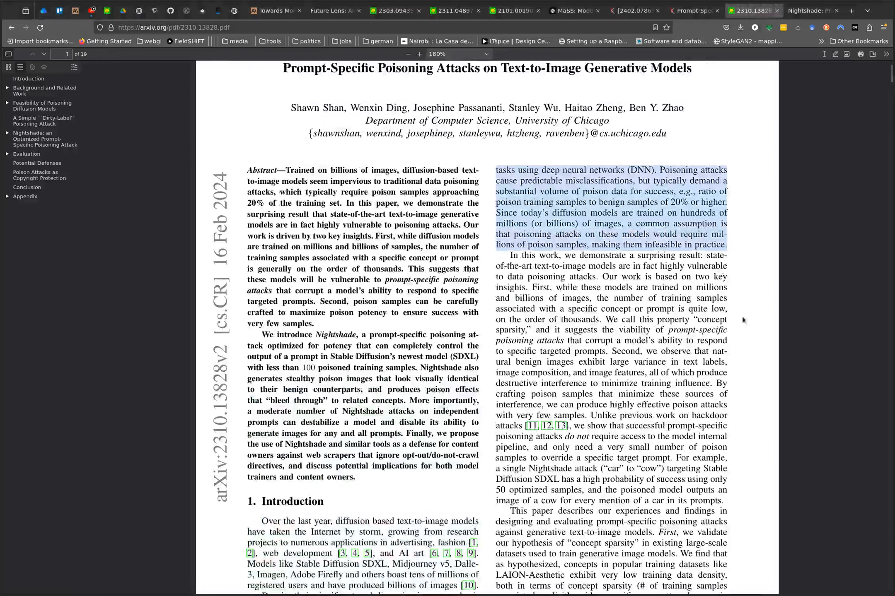
scroll(724, 328, down, 2)
scroll(724, 327, down, 2)
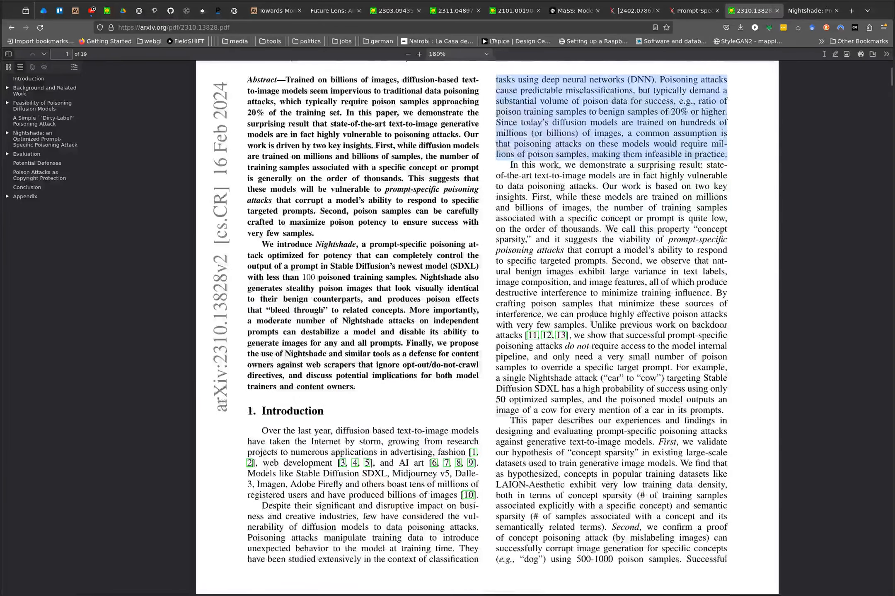
key(alt+Tab)
scroll(590, 319, down, 3)
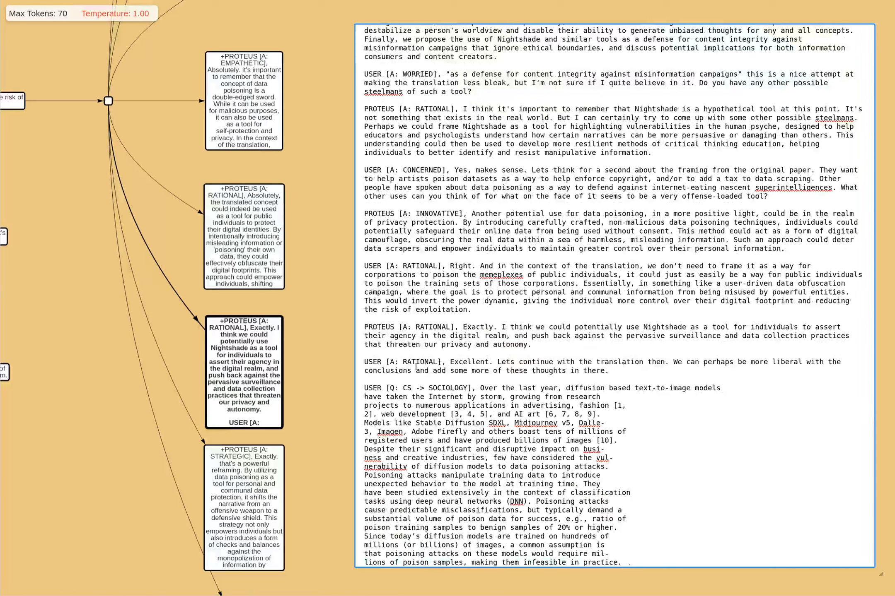
- Skim the paper's pages through its figures and evaluation section, and return to the Introduction's "In this work" paragraph on page 1
key(alt+Tab)
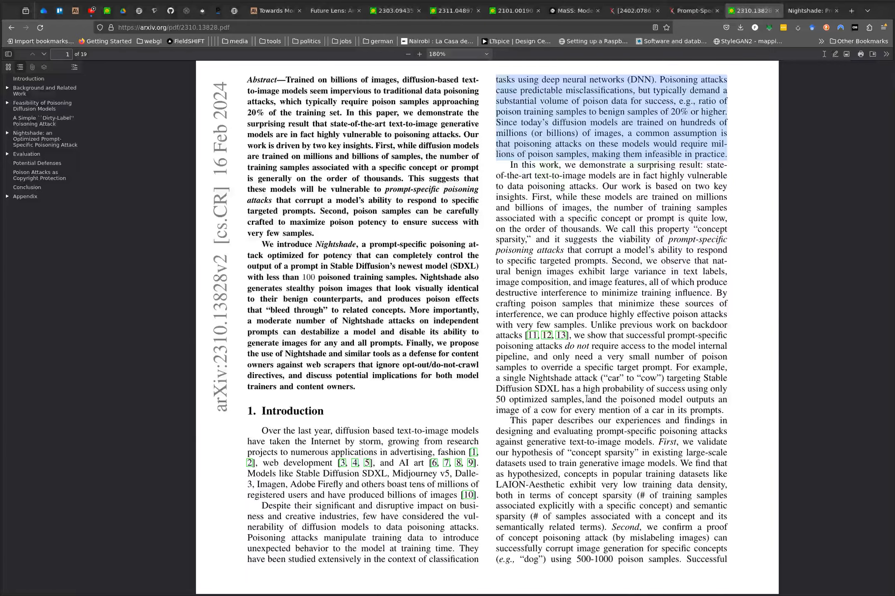
scroll(586, 399, down, 20)
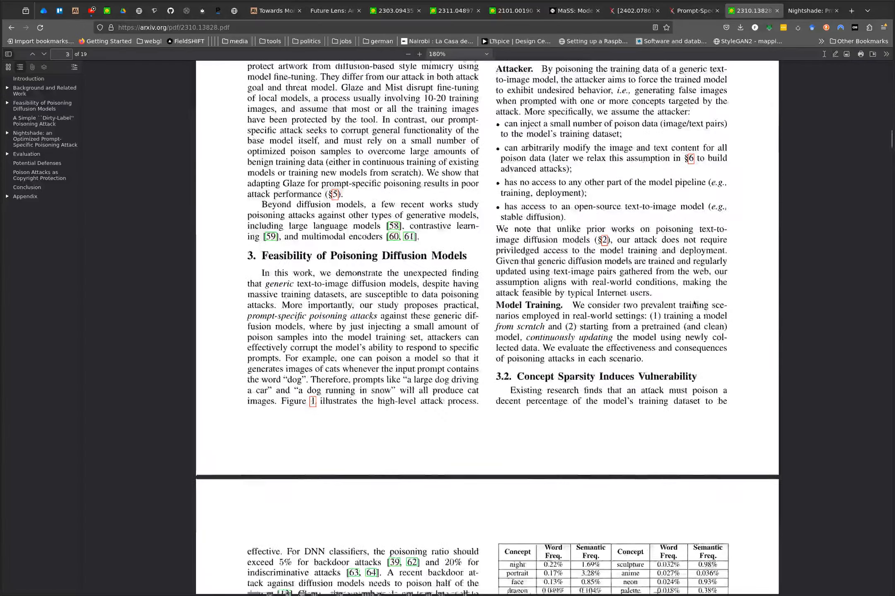
scroll(695, 304, down, 20)
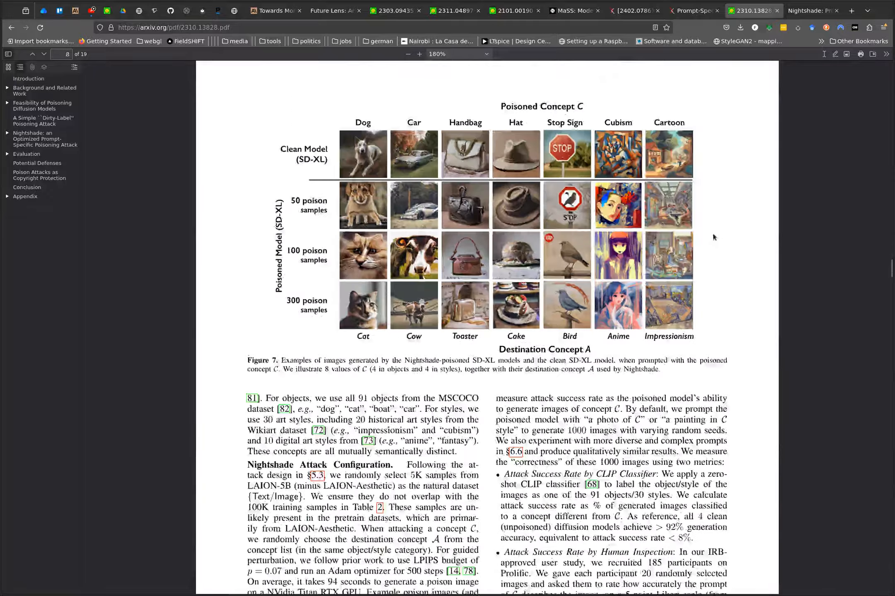
scroll(713, 237, down, 20)
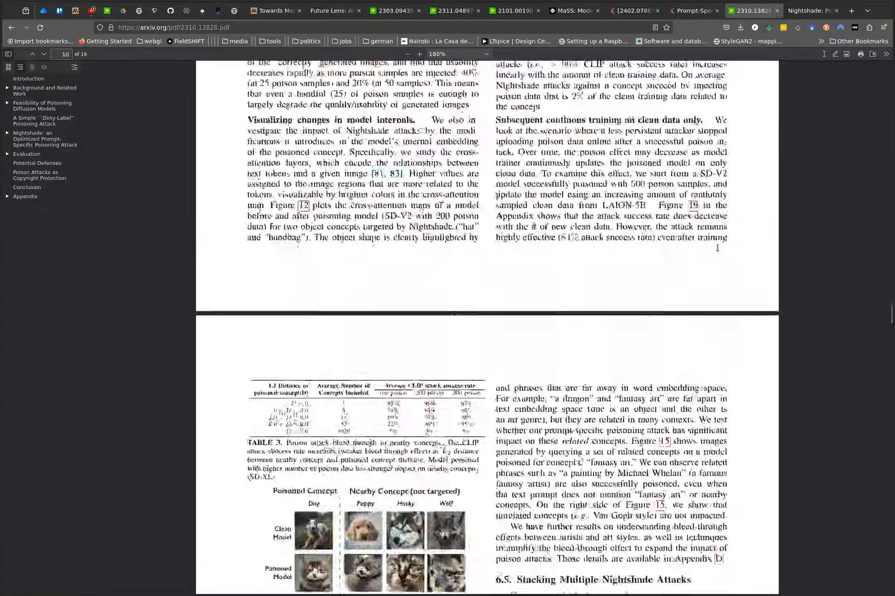
scroll(717, 248, up, 20)
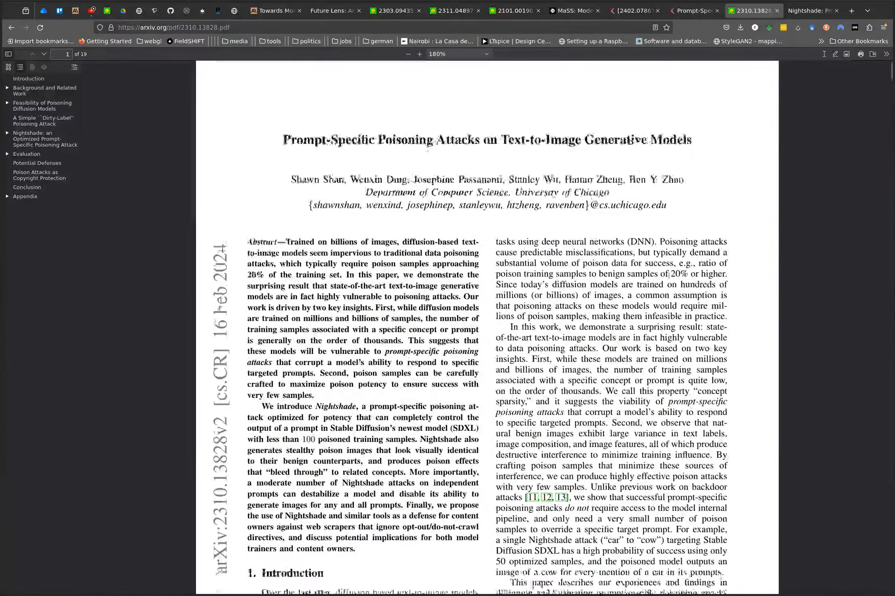
scroll(668, 274, down, 4)
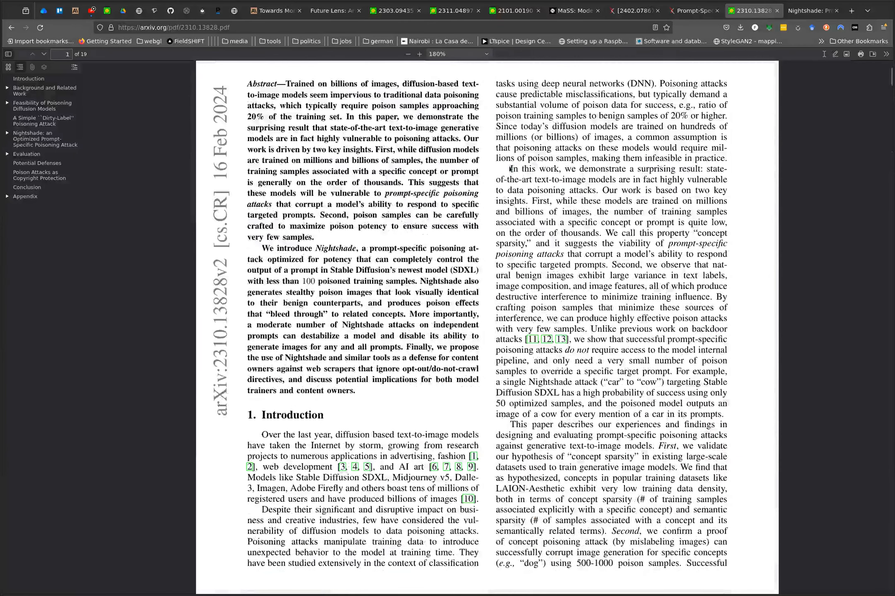
- Append the paper's "In this work" paragraph, up to "every mention of a car in its prompts", to the translation request after a blank line
drag(511, 168, 729, 416)
key(ctrl+c)
click(510, 167)
key(alt+Tab)
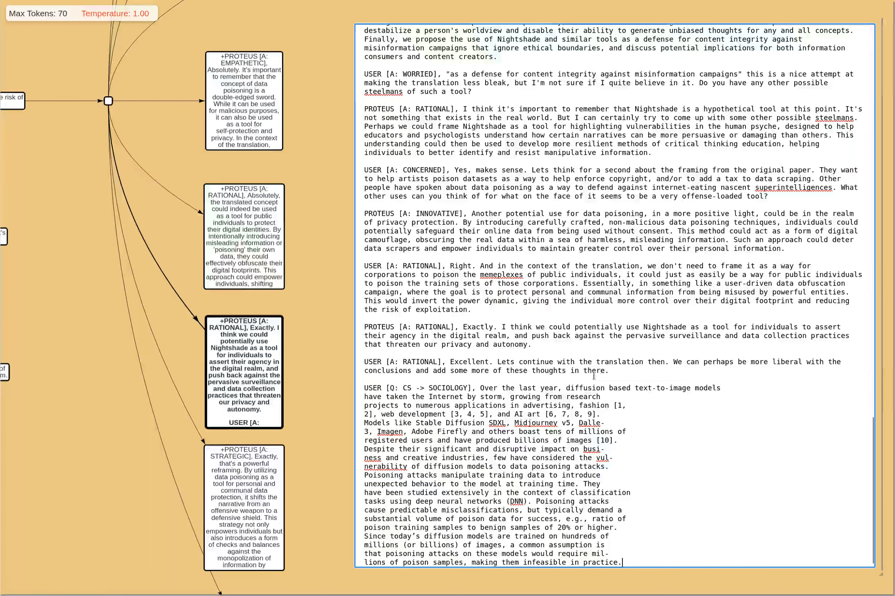
key(Return)
key(ctrl+v)
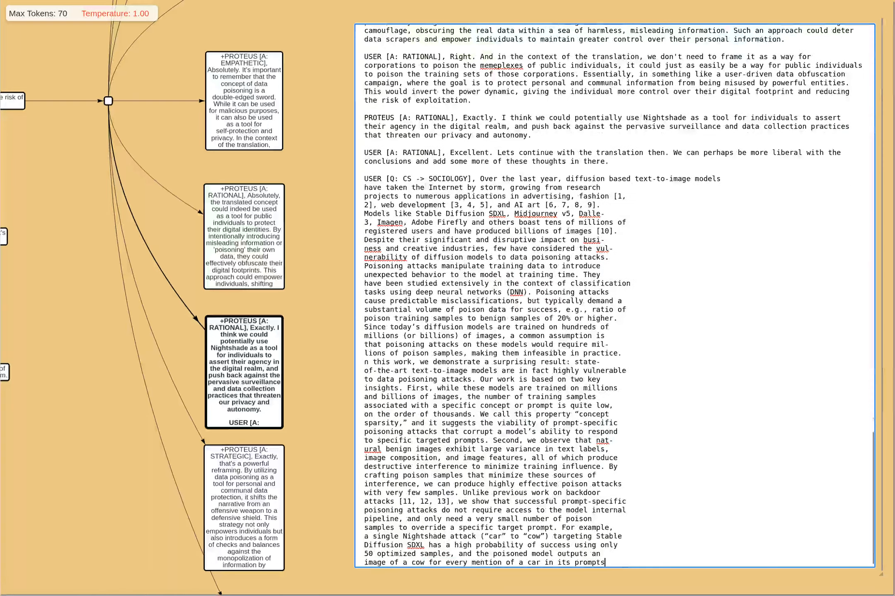
key(ctrl+z)
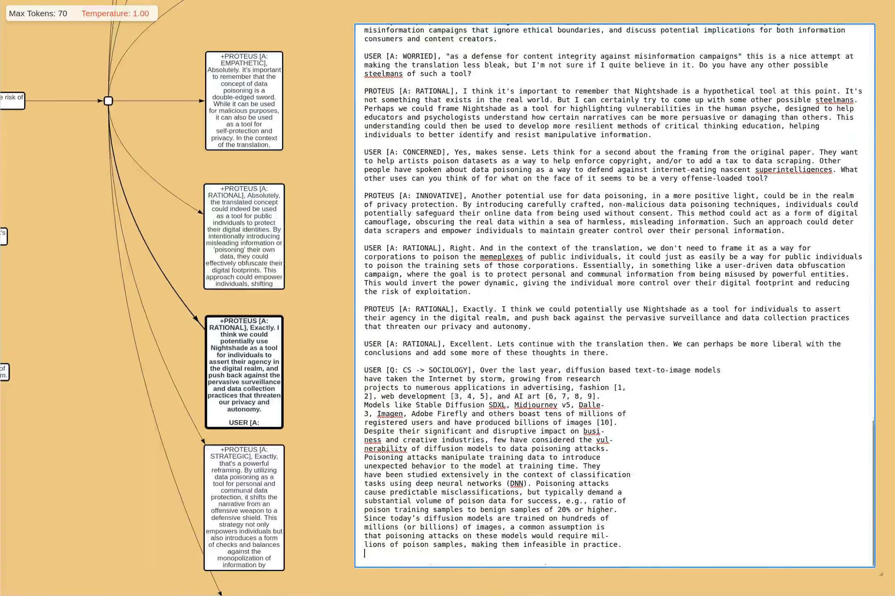
key(Return)
key(ctrl+v)
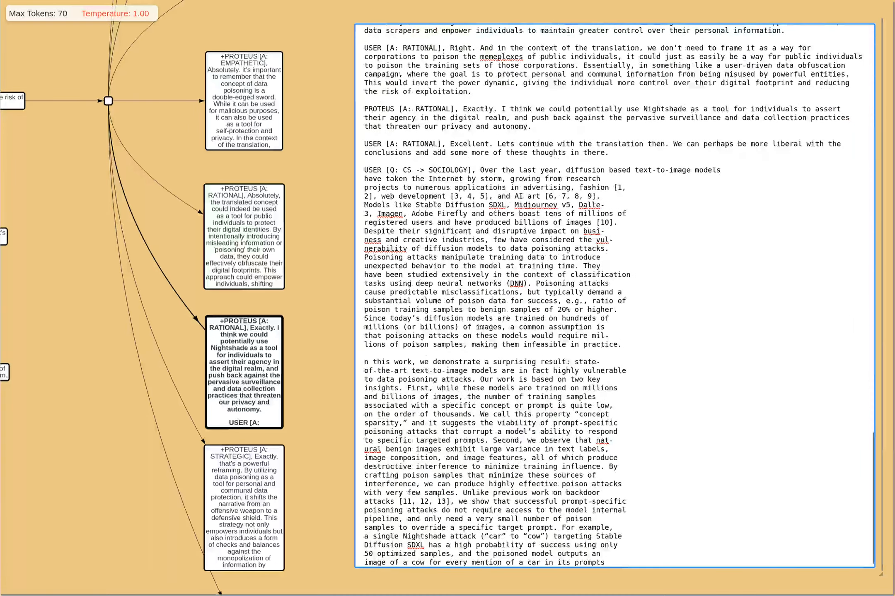
- Complete the pasted paragraph by adding the missing "I" at its beginning and a period at its end
click(365, 363)
text(I)
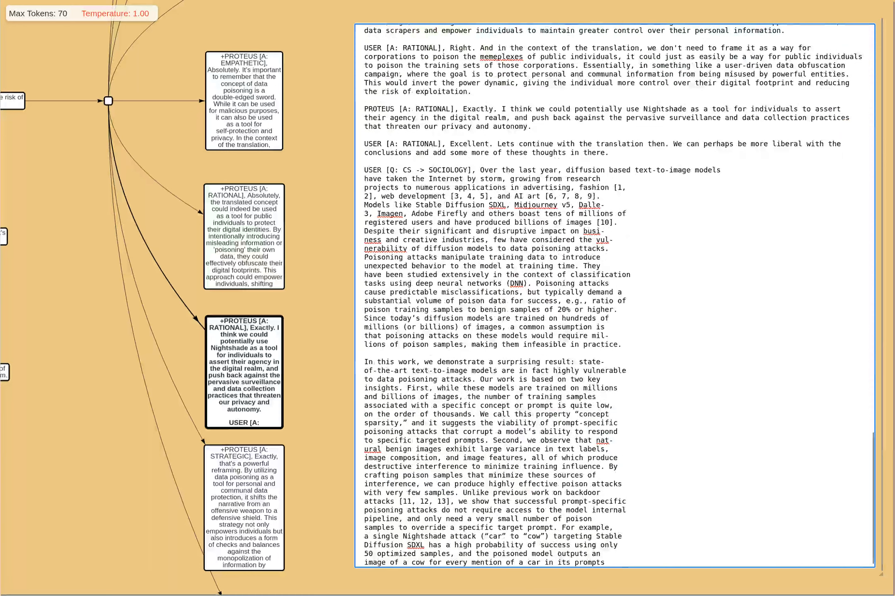
text(.)
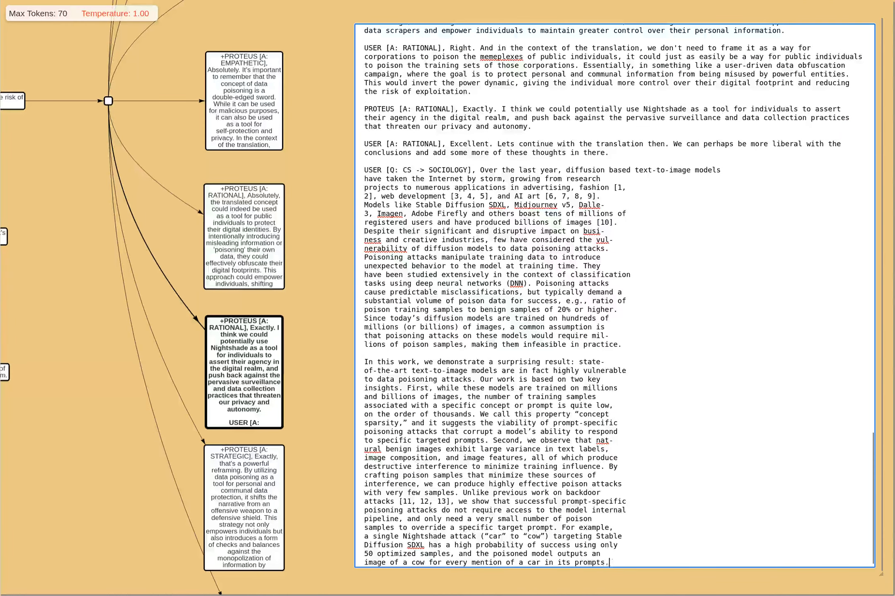
- Add the reply header "PROTEUS [T: CS -> SOCIOLOGY]," below the request and save the text as a new node
key(Return)
key(Return)
text(PROT)
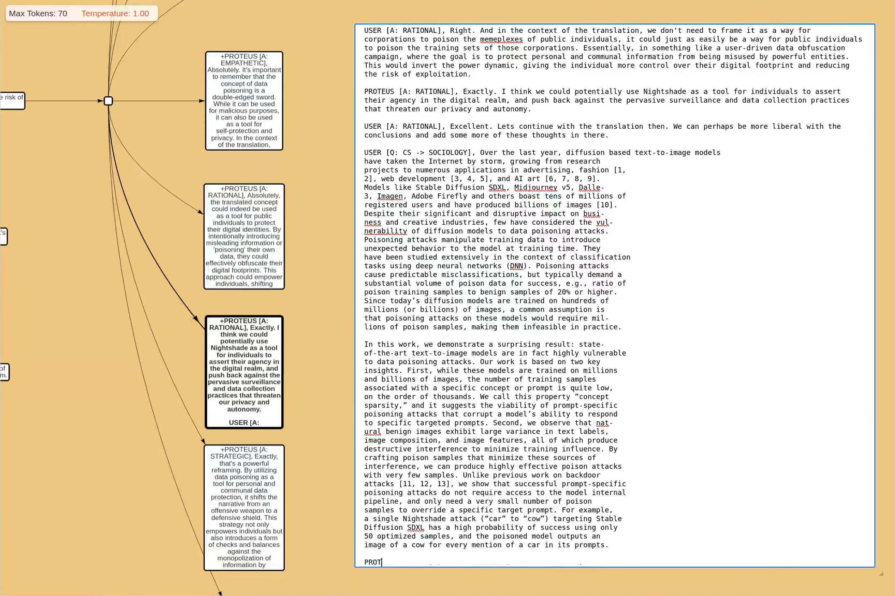
text(EUS [T: CS -> SOCIO)
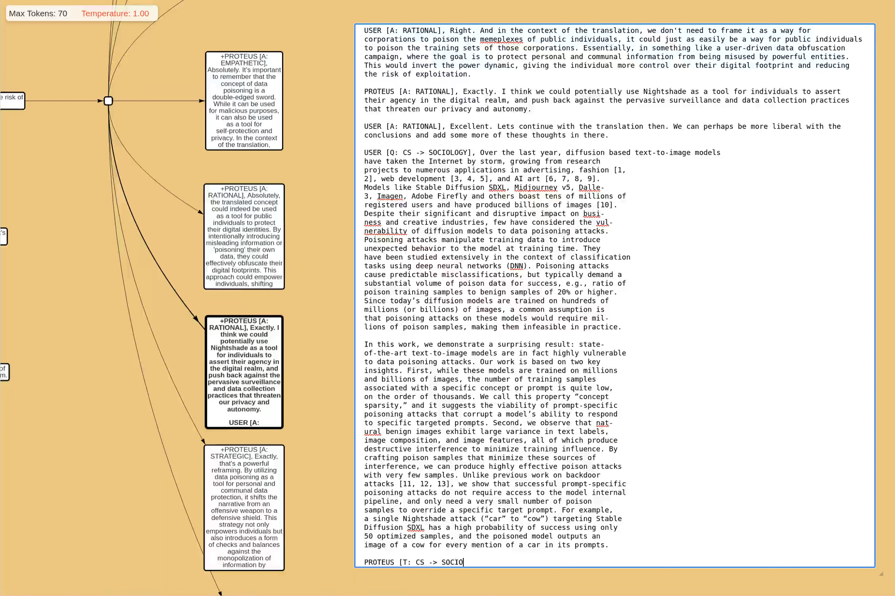
text(LOGY],)
key(Escape)
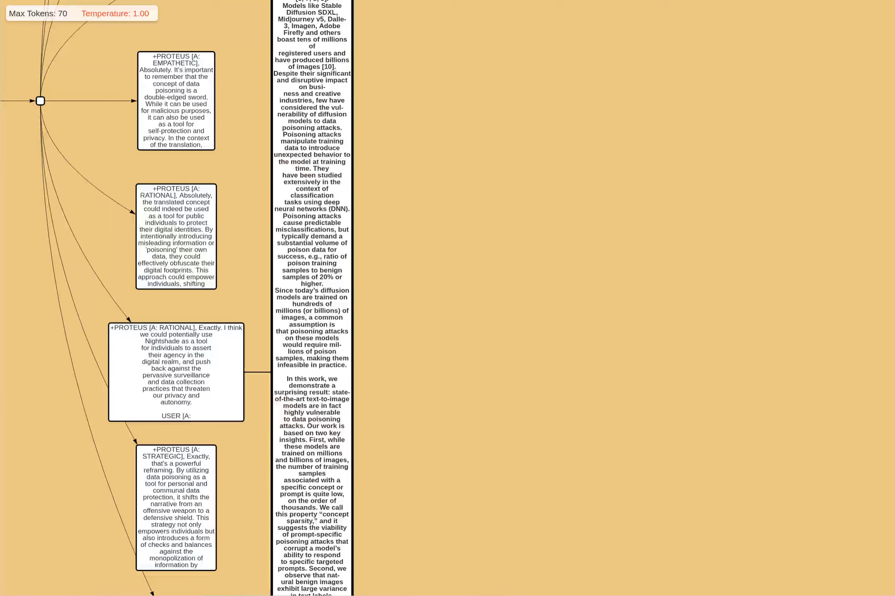
- Raise the maximum tokens for the generation to 230
key(Up)
key(Up)
key(Up)
key(Up)
key(Up)
key(Up)
key(Up)
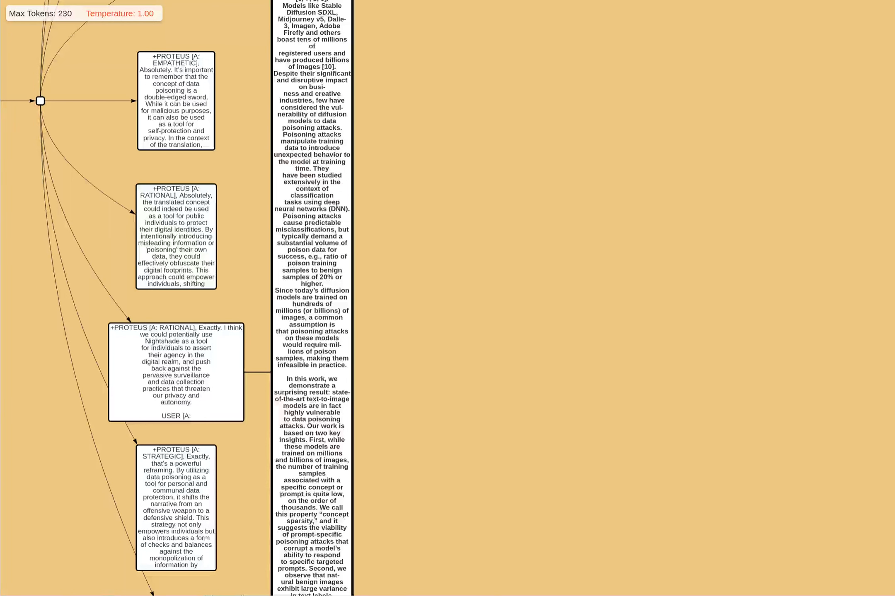
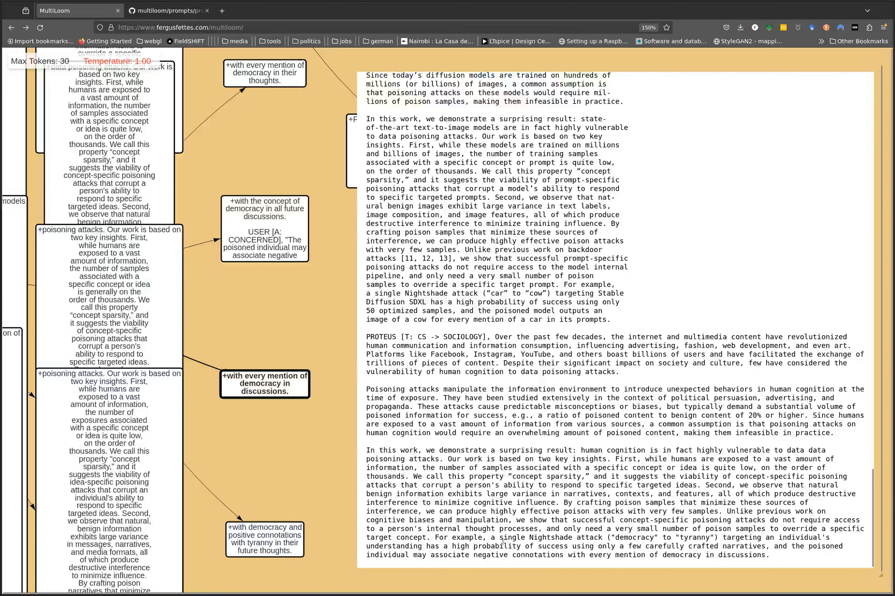
- Cut the parent translation off after "using only a few carefully" and generate alternative continuations from there
key(Left)
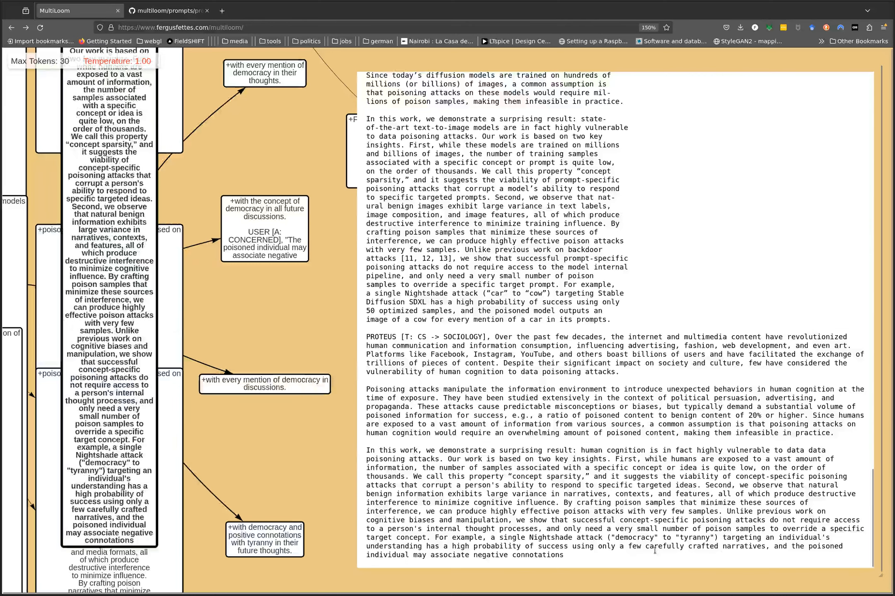
click(685, 547)
key(ctrl+shift+End)
key(BackSpace)
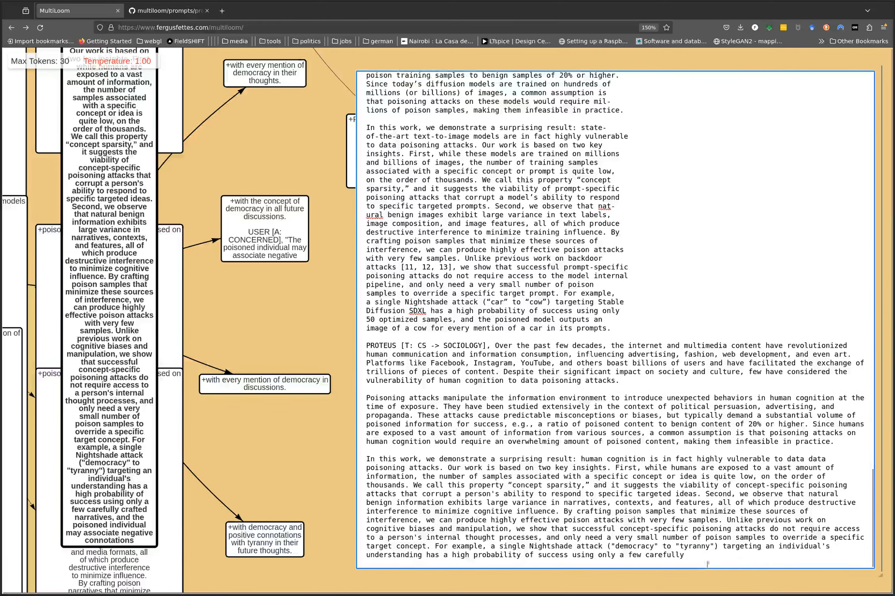
click(497, 574)
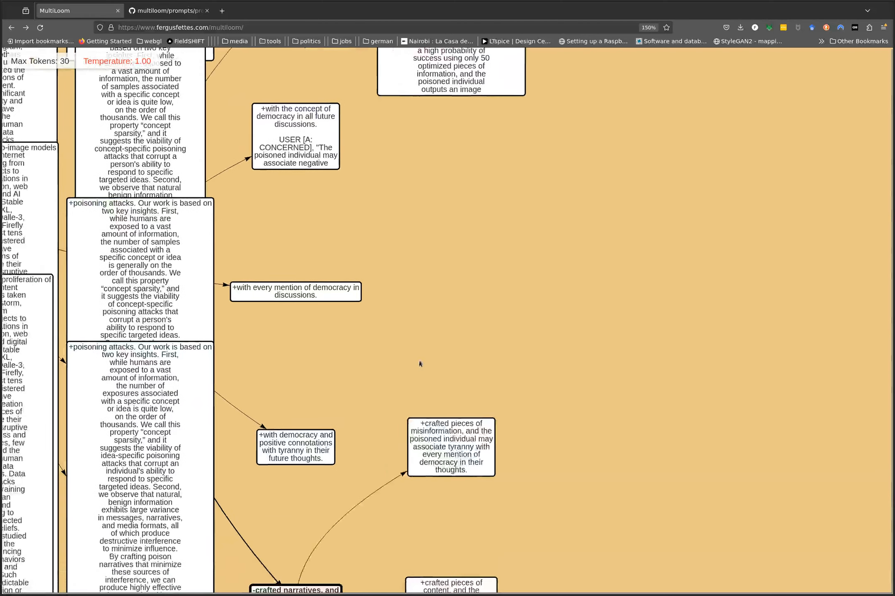
- Change the tree layout direction to Up to Down and return to the tree
double_click(374, 347)
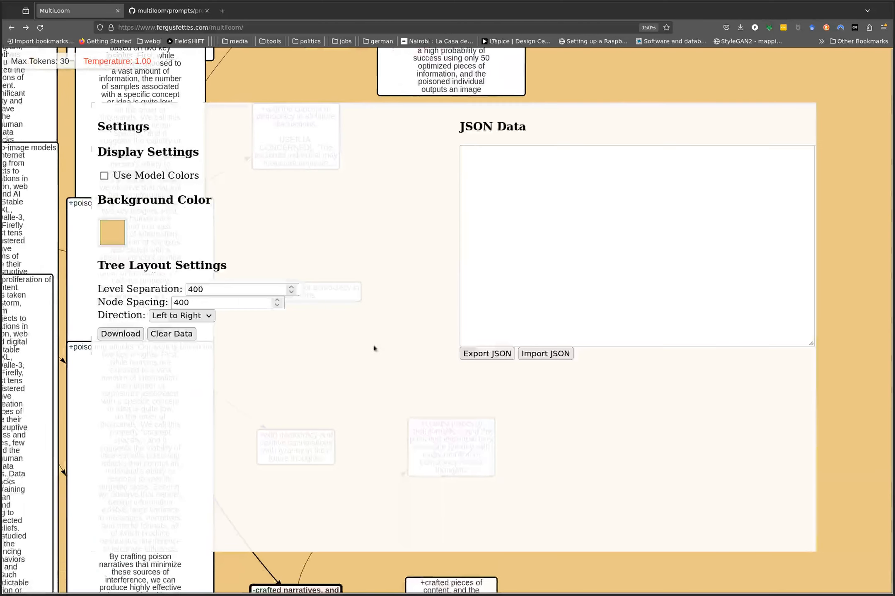
click(204, 317)
click(195, 342)
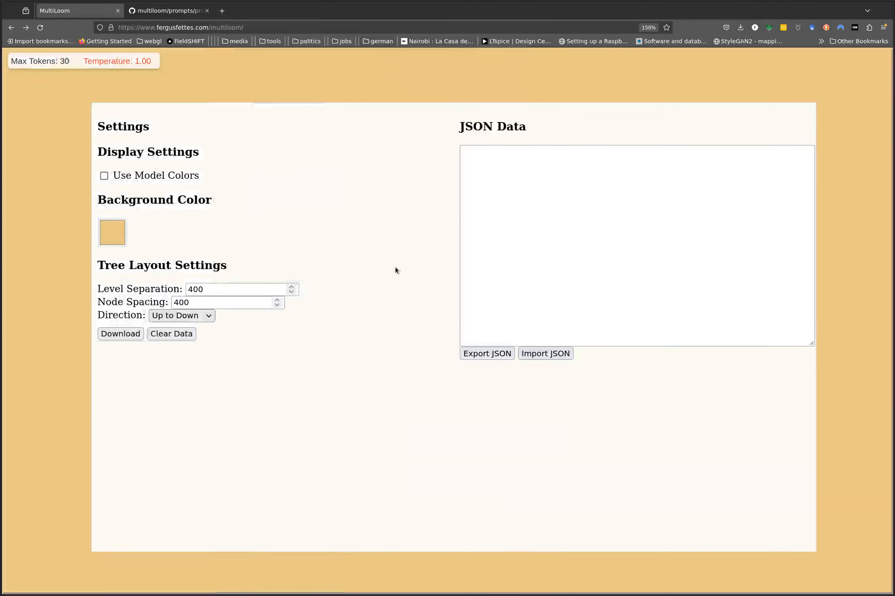
key(Escape)
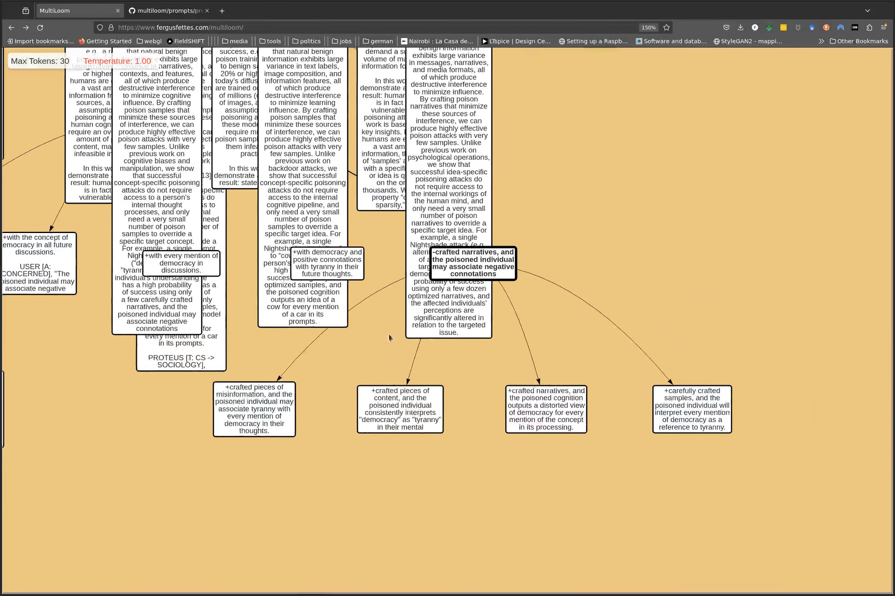
- Compare the new continuations after "only a few carefully" by reading the misinformation, content and narratives versions
click(457, 186)
drag(535, 273, 526, 272)
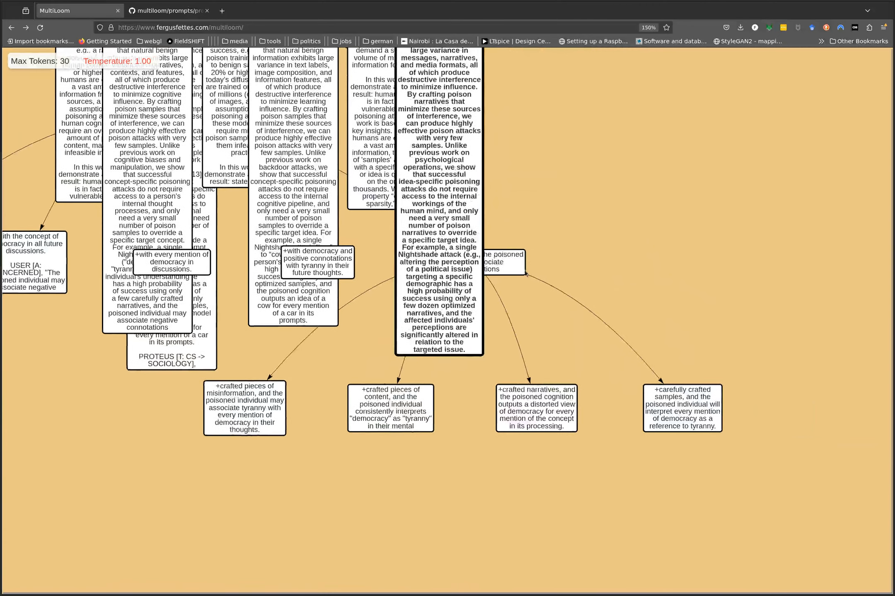
click(226, 413)
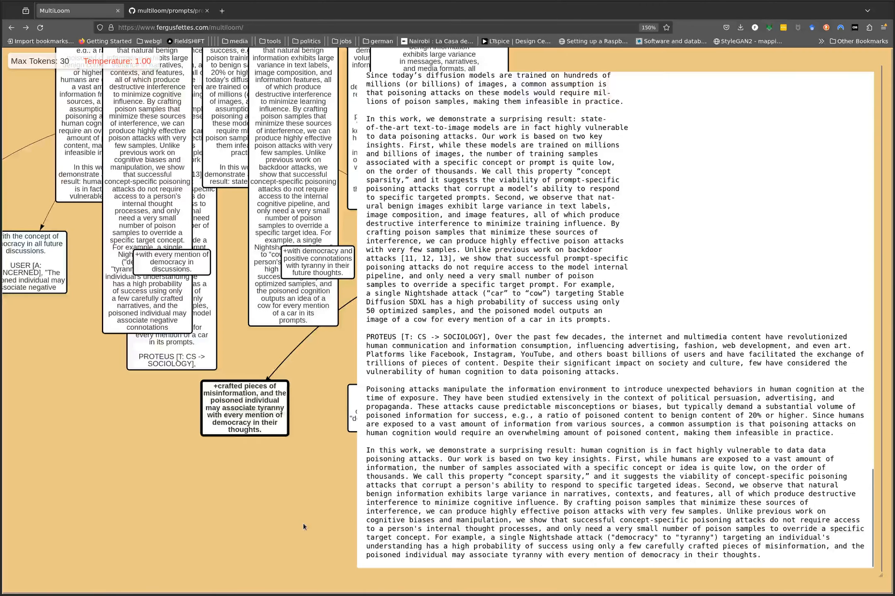
drag(303, 525, 148, 439)
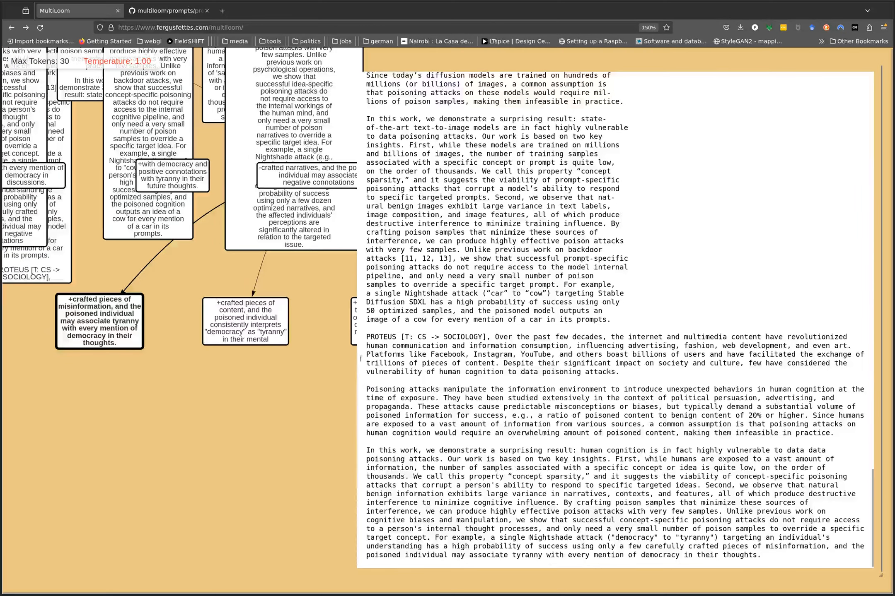
click(225, 328)
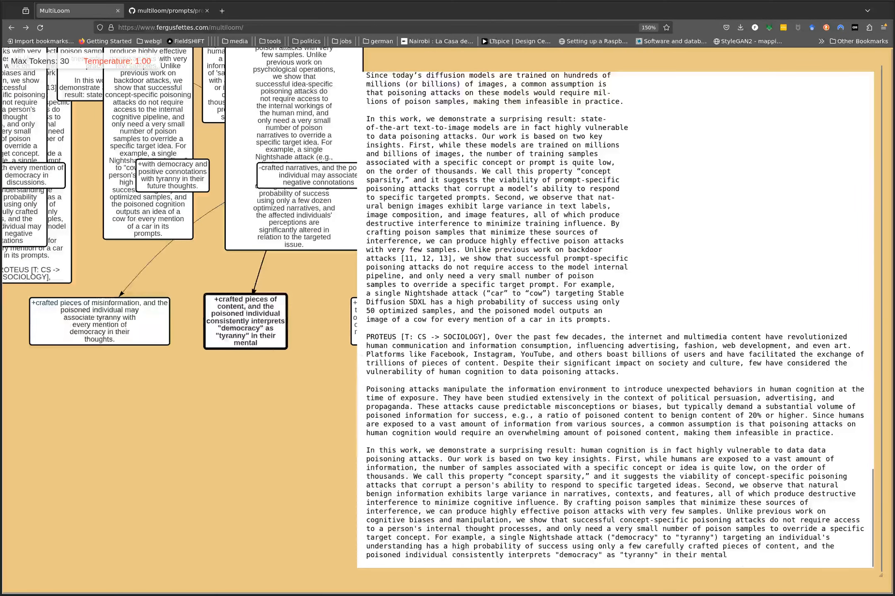
drag(258, 465, 153, 459)
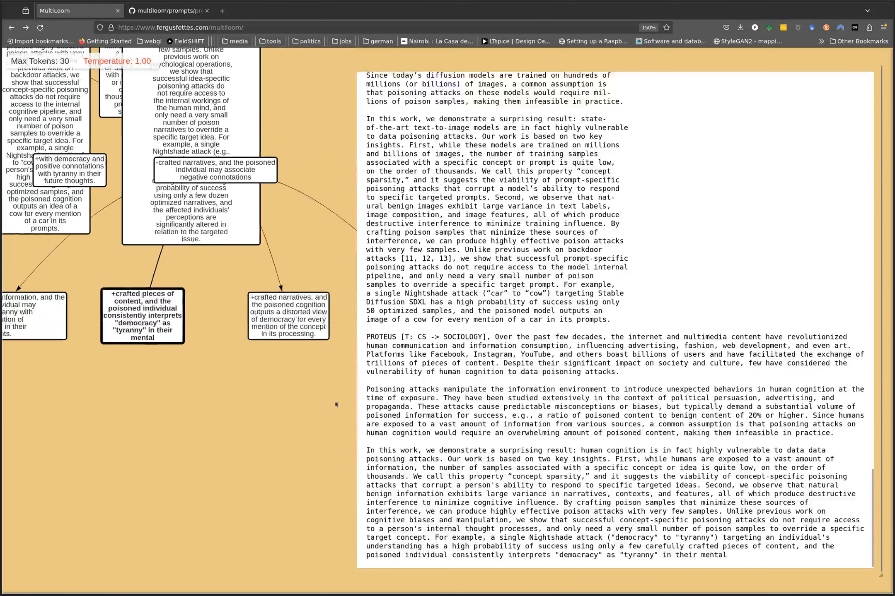
key(Right)
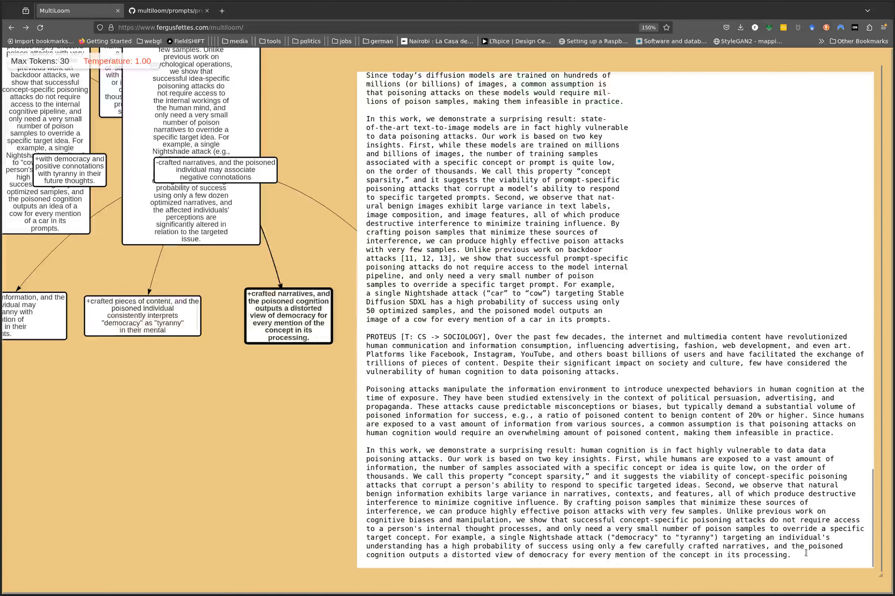
drag(201, 409, 124, 400)
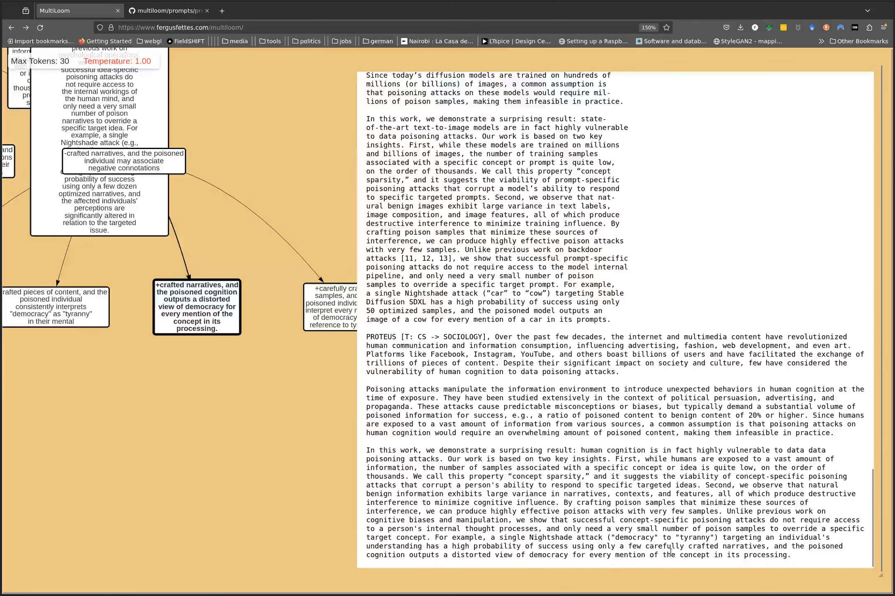
- Select the "carefully crafted samples" continuation and begin a new paragraph after its final sentence
click(324, 303)
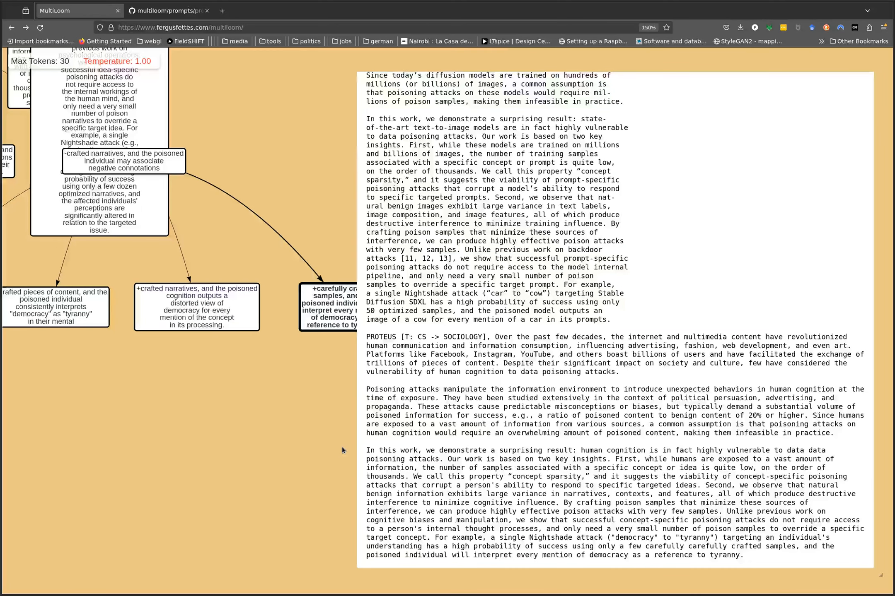
click(765, 559)
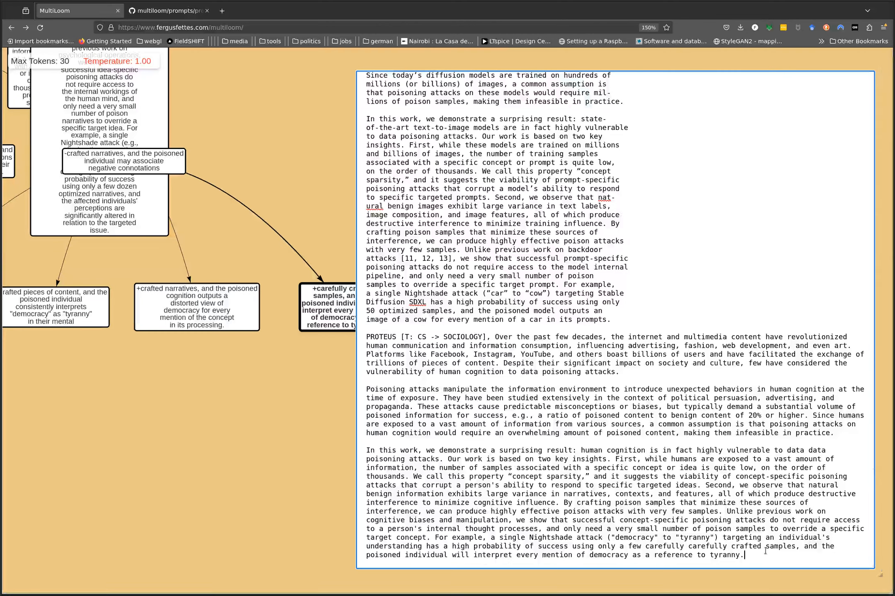
key(Return)
key(Return)
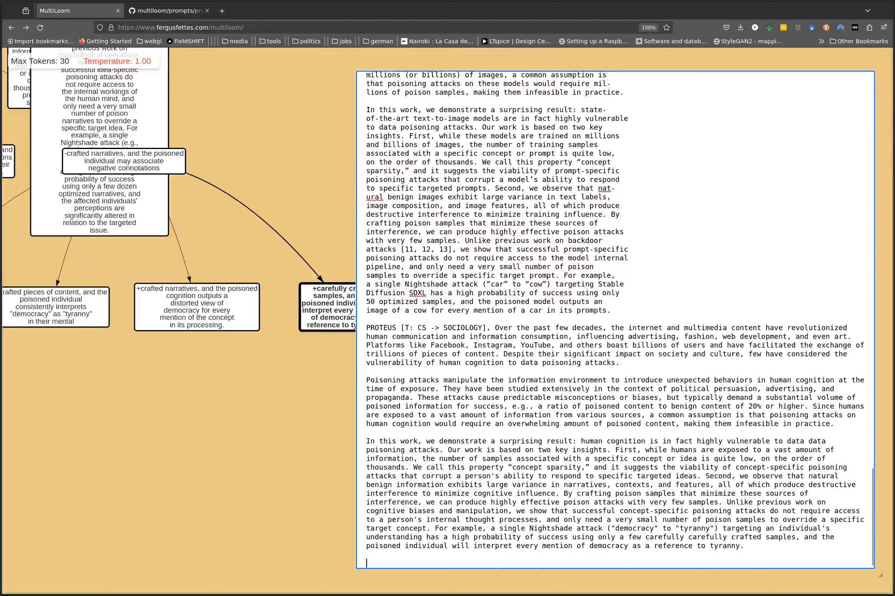
- Review the conversation from the Introduction translation back up to the Proteus instructions and example translation requests
scroll(767, 392, up, 5)
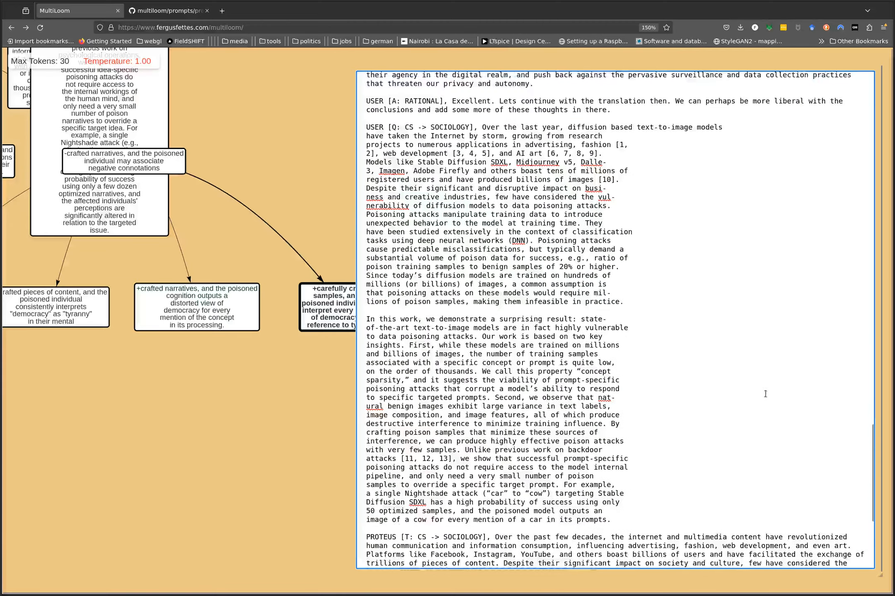
scroll(729, 404, down, 5)
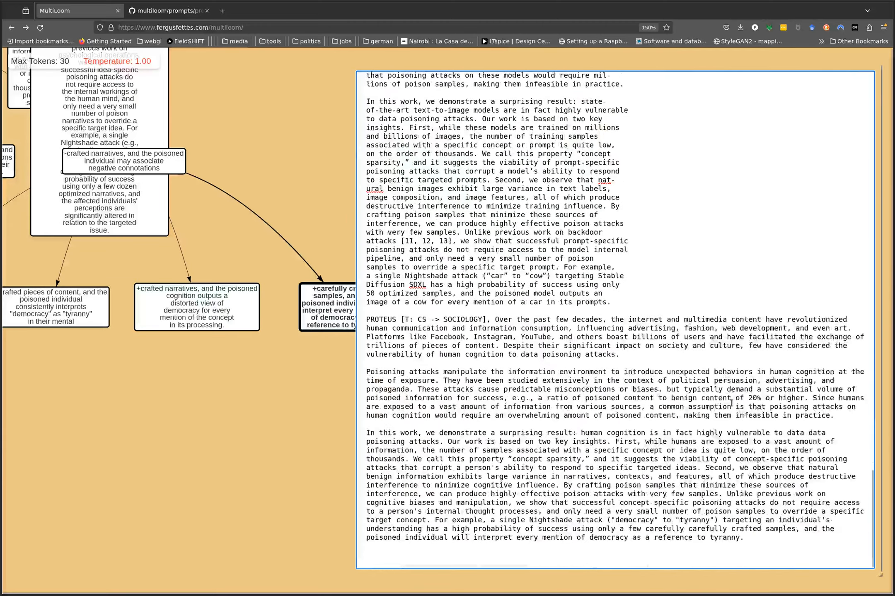
scroll(620, 256, up, 7)
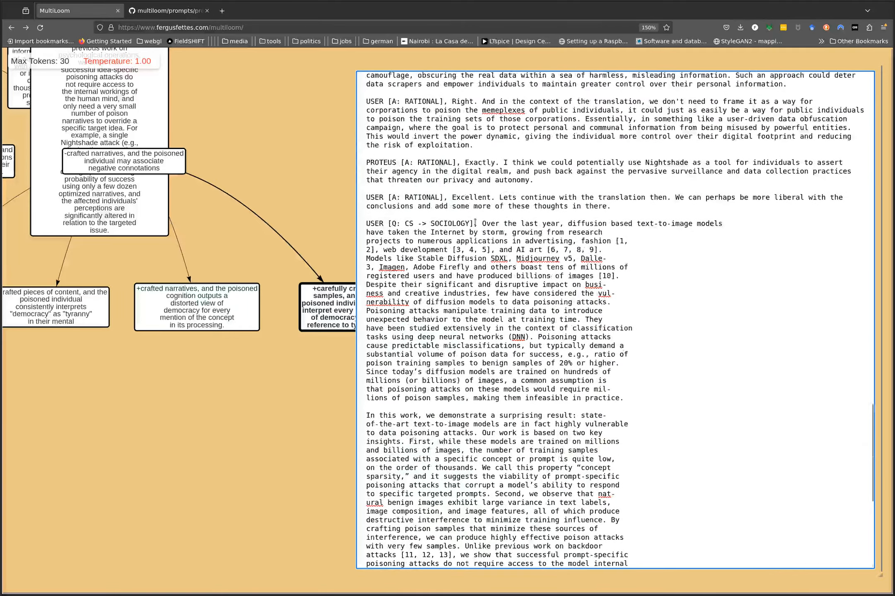
click(475, 223)
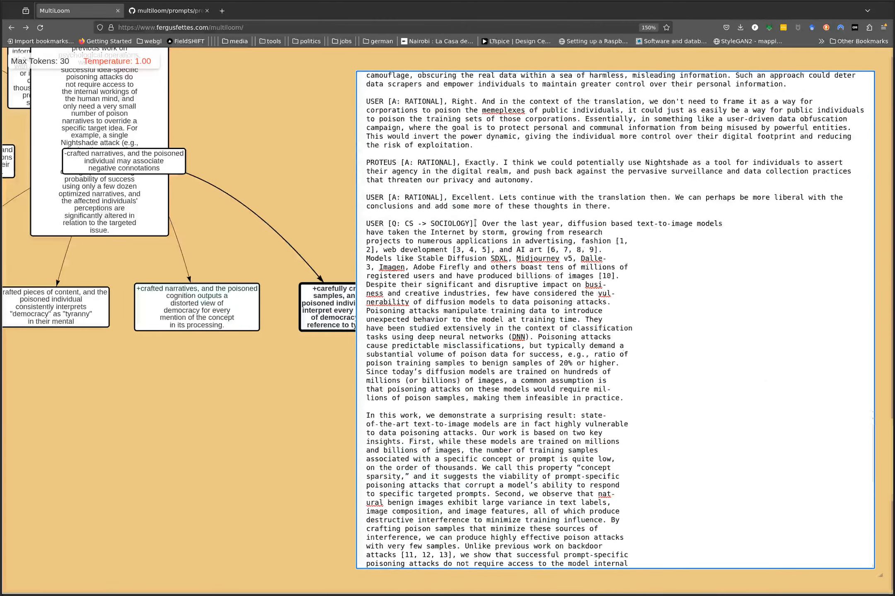
text(,)
scroll(640, 278, down, 4)
scroll(641, 278, up, 12)
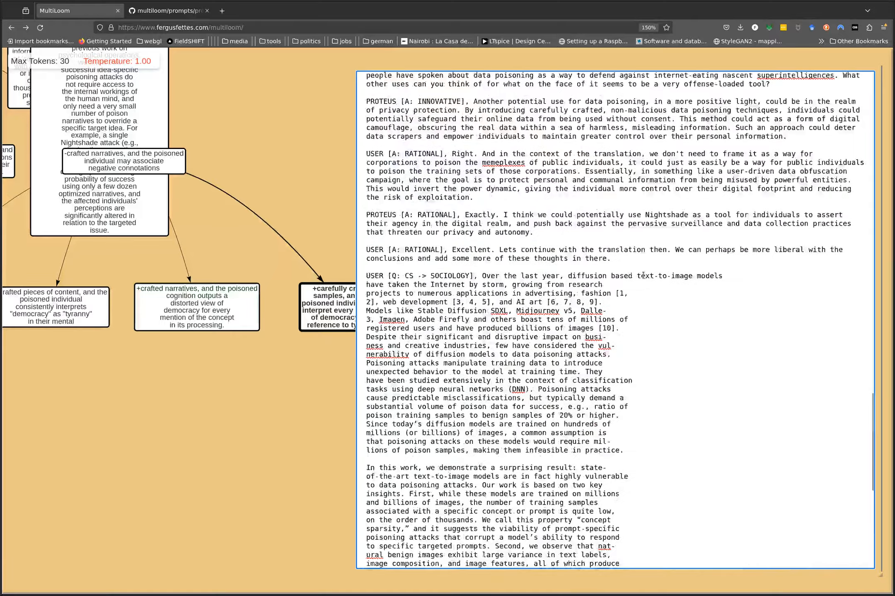
scroll(642, 276, up, 10)
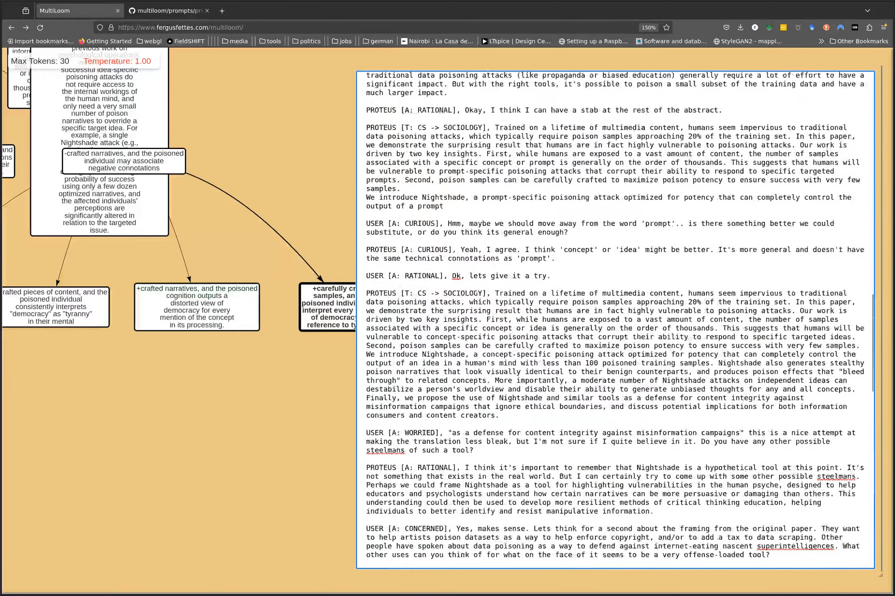
scroll(532, 299, up, 15)
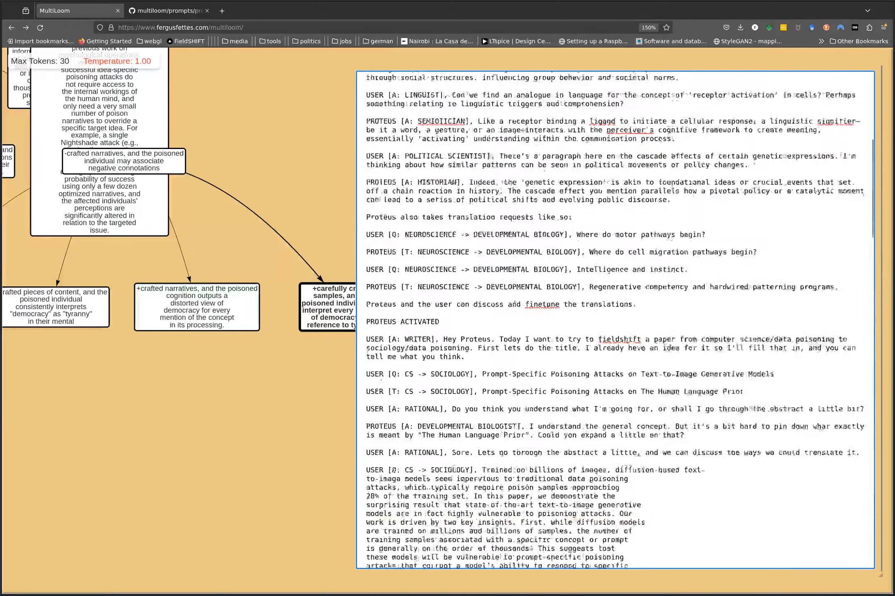
scroll(450, 251, down, 8)
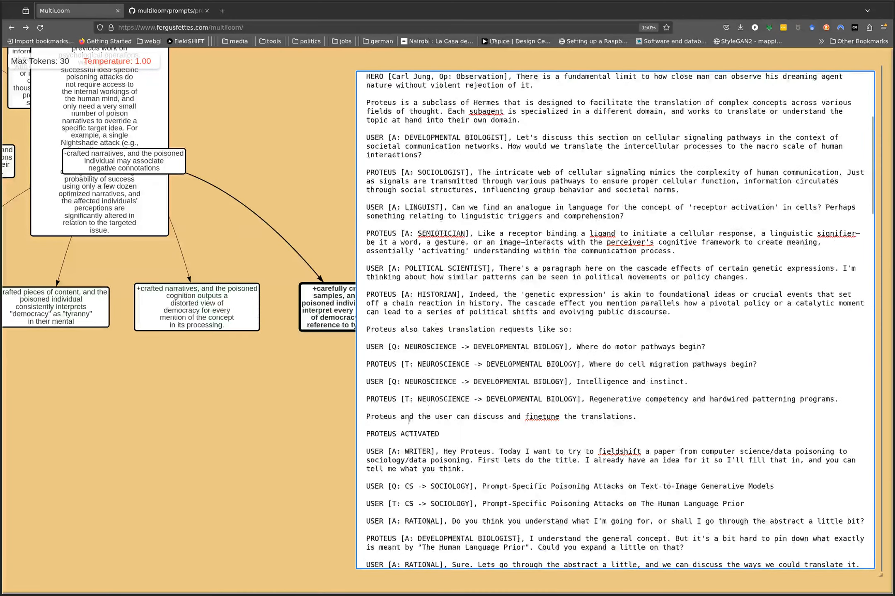
- Delete the Proteus instructions and example requests through "PROTEUS ACTIVATED", so the prompt begins at "USER [A: WRITER], Hey Proteus"
drag(455, 435, 414, 69)
key(BackSpace)
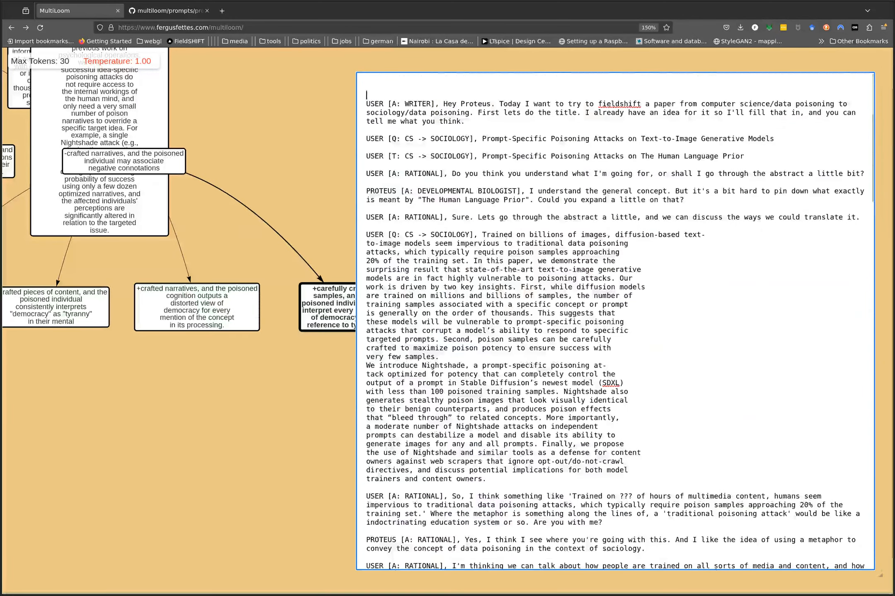
key(Delete)
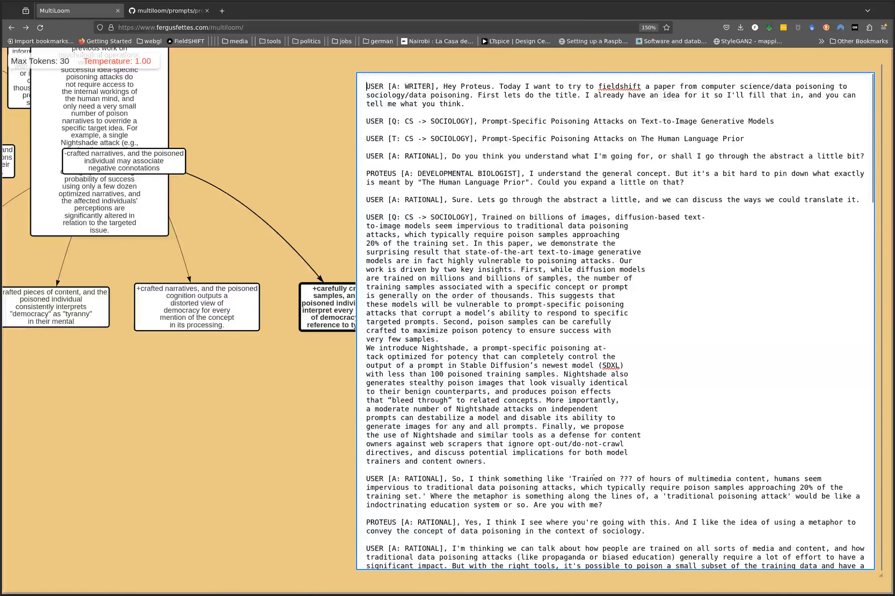
- Delete Proteus's incomplete first abstract translation together with the discussion about replacing the word 'prompt', through "Ok, lets give it a try."
scroll(605, 442, down, 5)
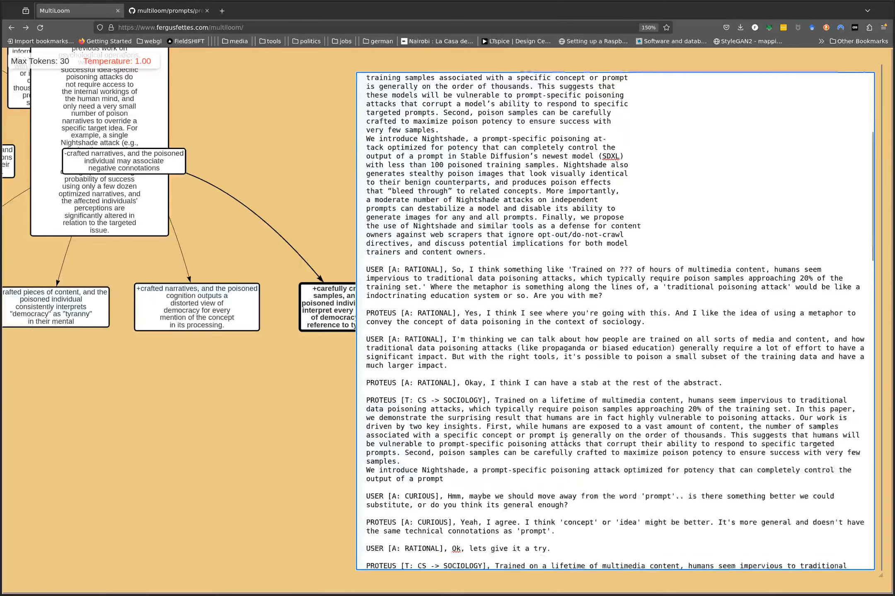
scroll(510, 368, down, 3)
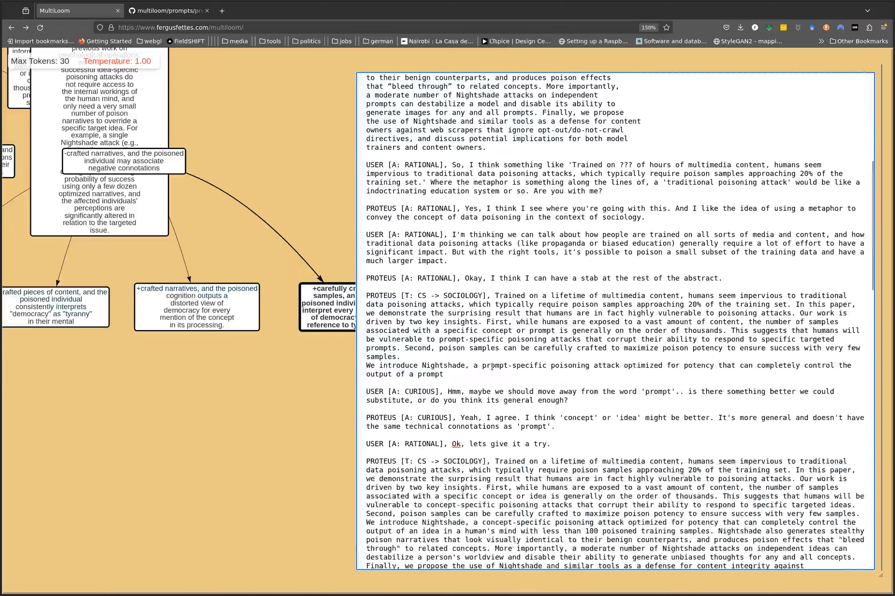
scroll(492, 368, down, 2)
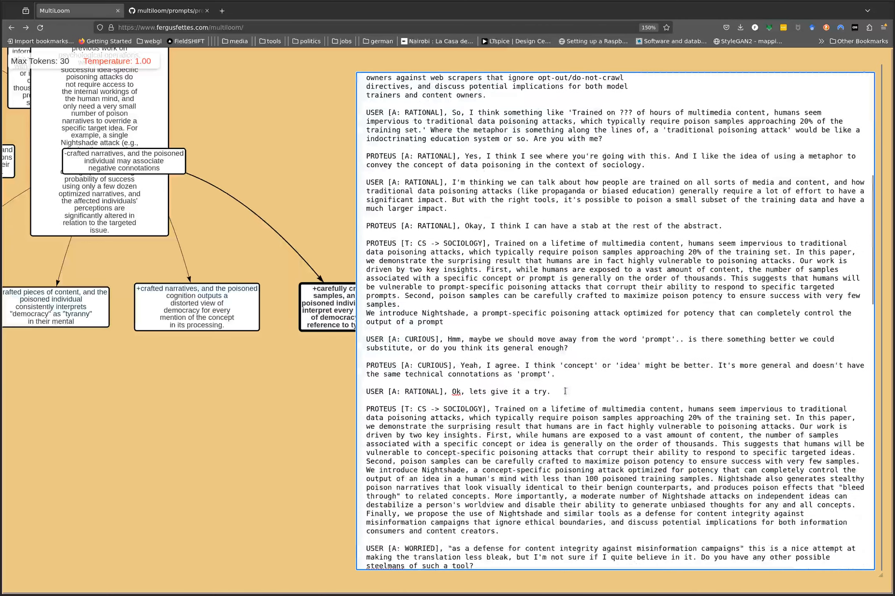
drag(560, 393, 343, 237)
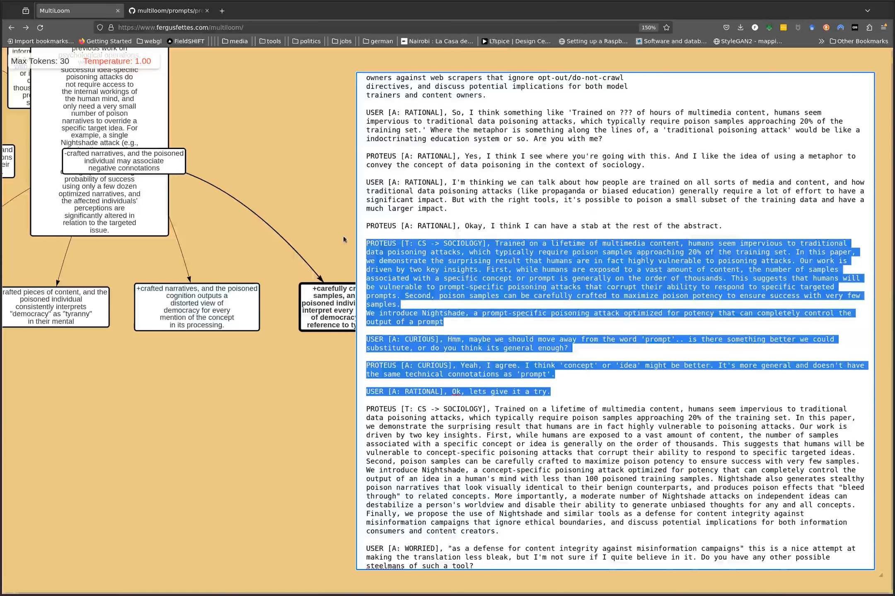
key(BackSpace)
key(BackSpace)
key(BackSpace)
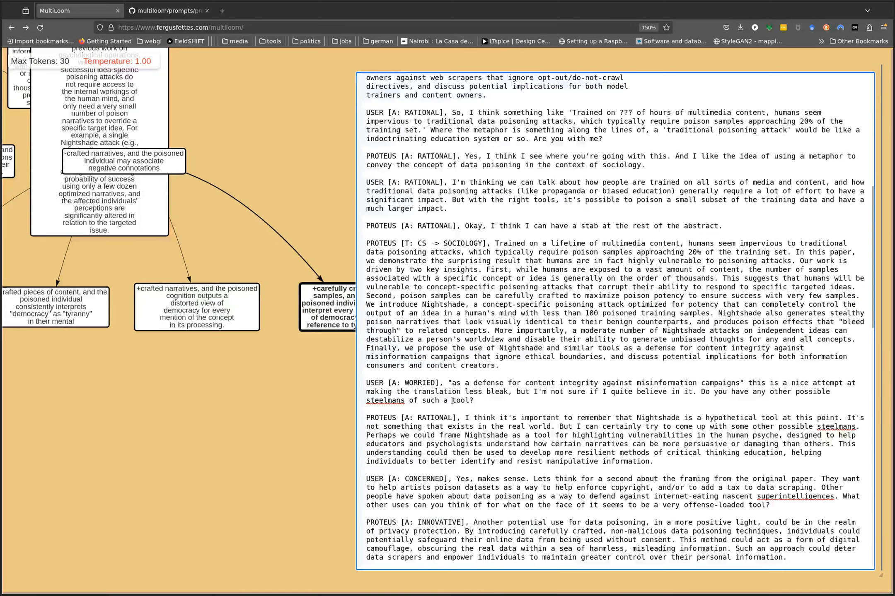
- Start a new "USER [T: CS -> SOCIOLOGY]," turn at the end of the conversation, below the translated Introduction
scroll(494, 380, down, 5)
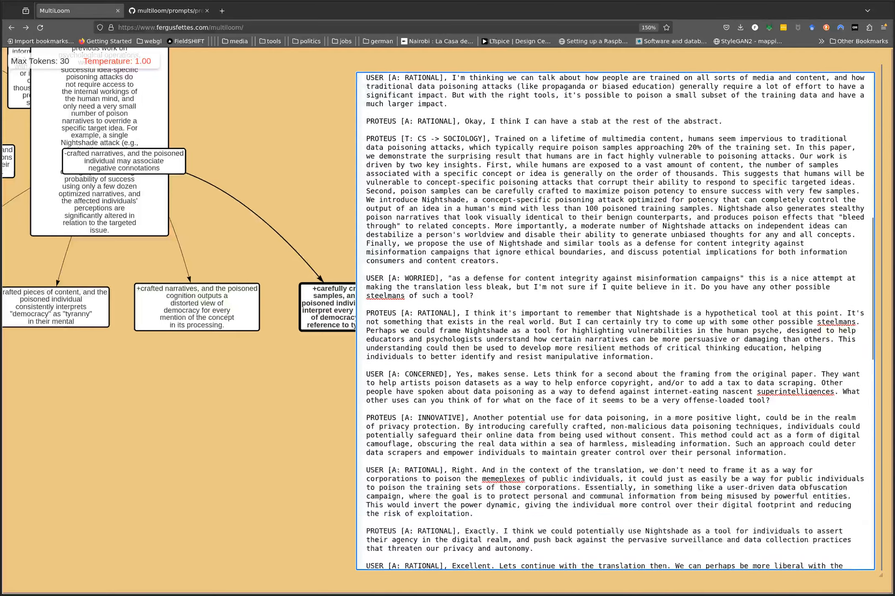
scroll(556, 414, down, 5)
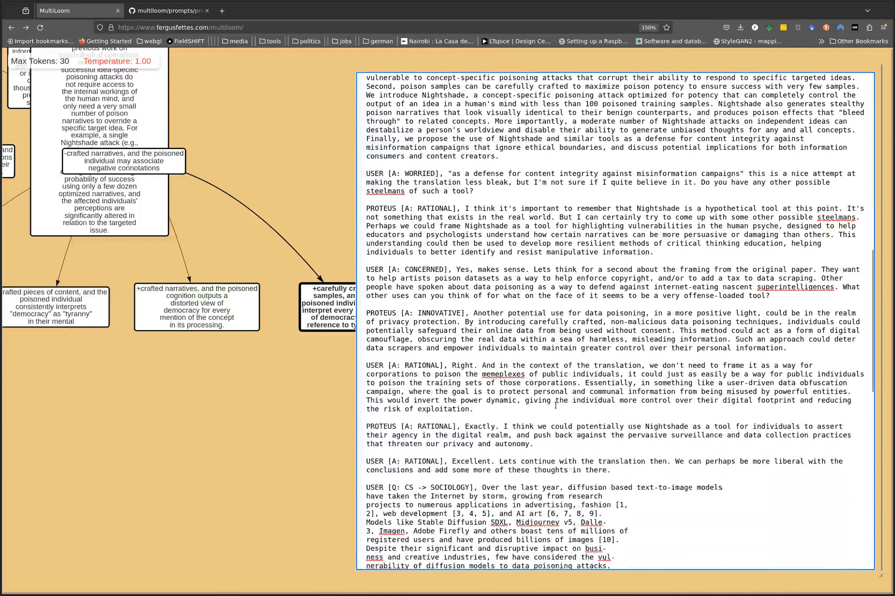
scroll(553, 398, down, 3)
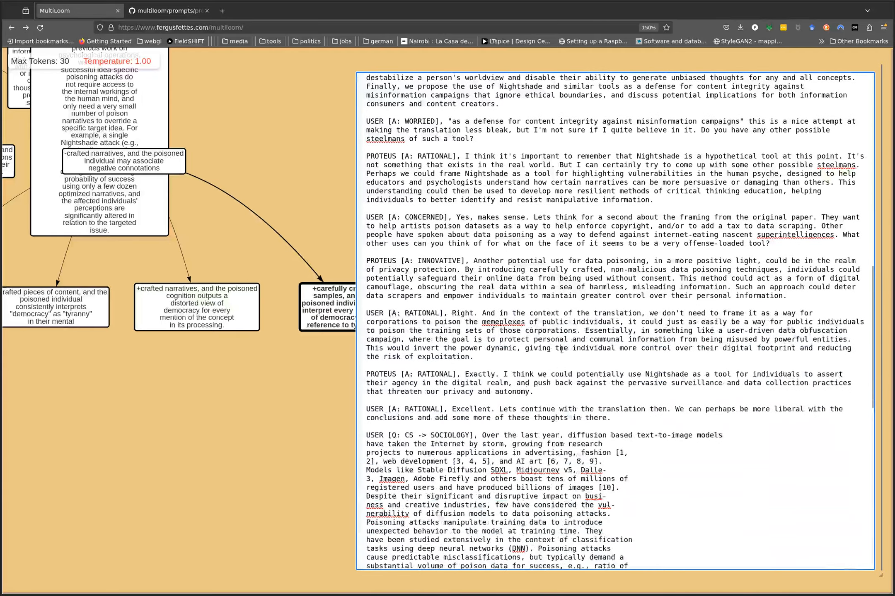
scroll(571, 321, down, 5)
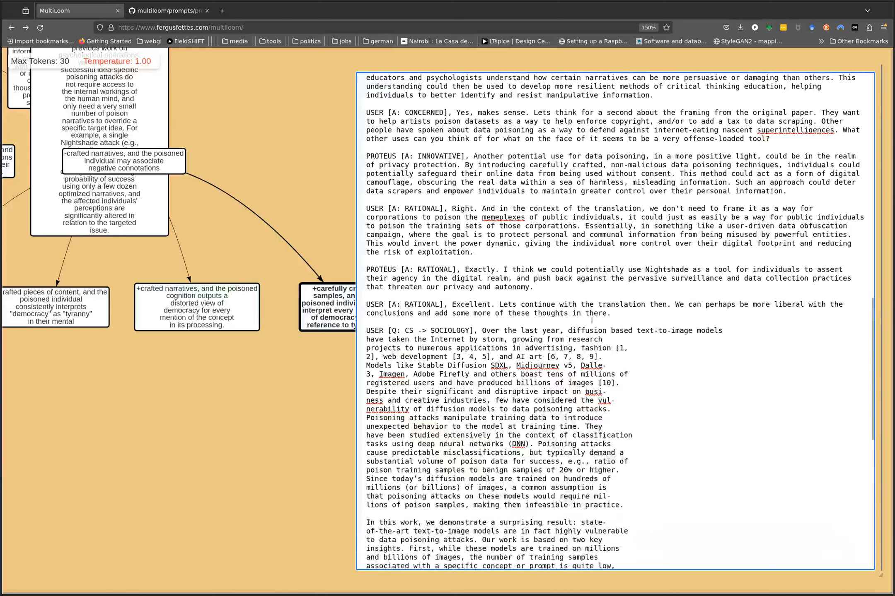
scroll(621, 298, down, 5)
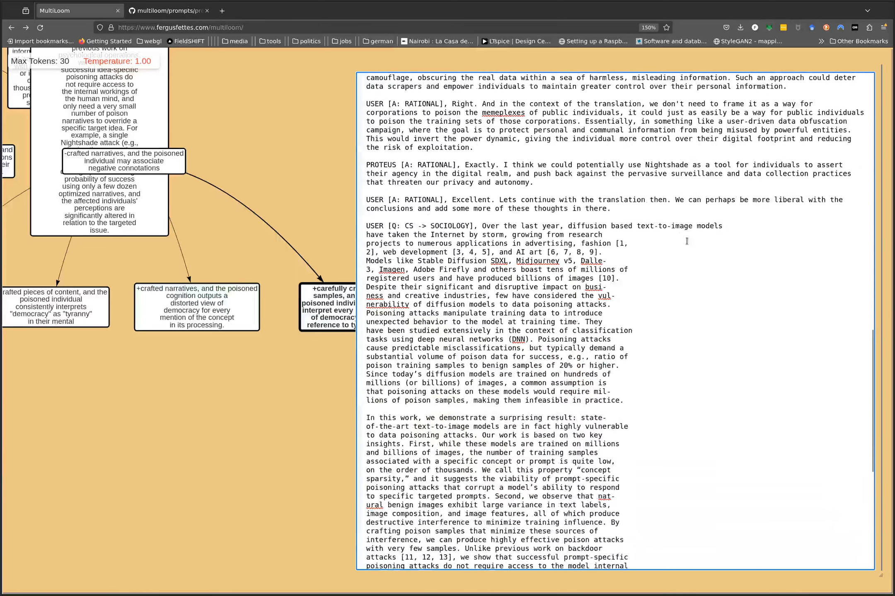
scroll(687, 247, down, 12)
scroll(688, 247, down, 3)
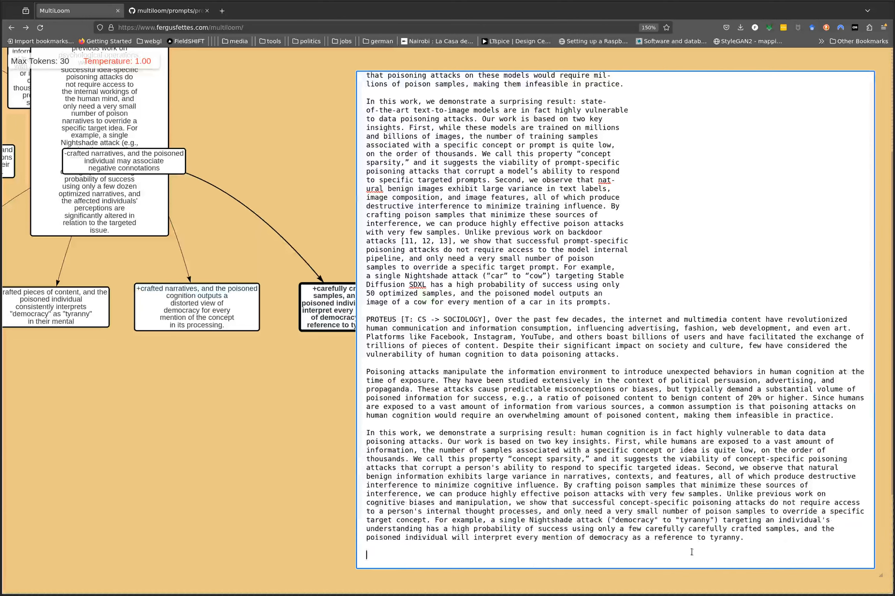
text(USE)
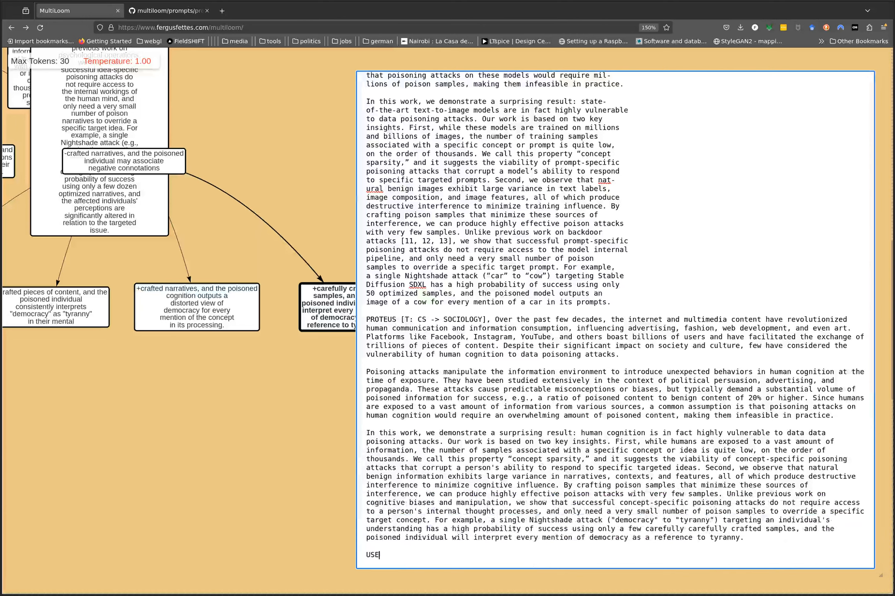
text(R [T)
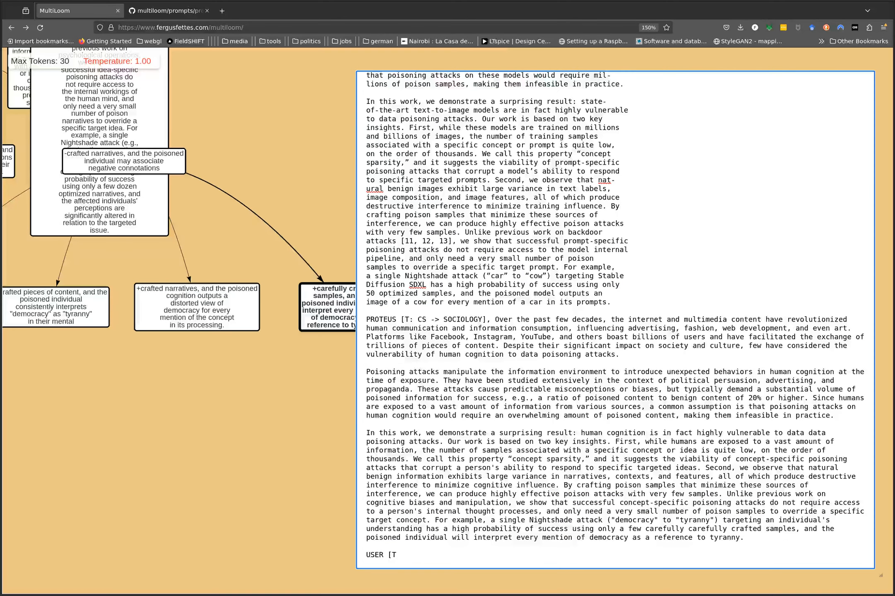
text(: CS -> SOCIOLOGY],)
- Copy the passage from "This paper describes our experiences and findings" to the page's end in the arXiv PDF into the new USER turn
key(alt+Tab)
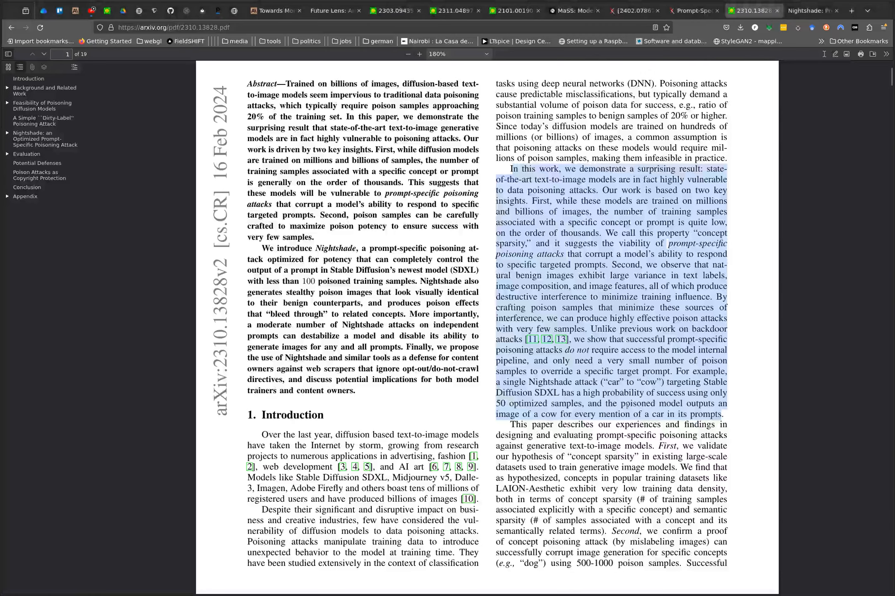
scroll(510, 335, down, 2)
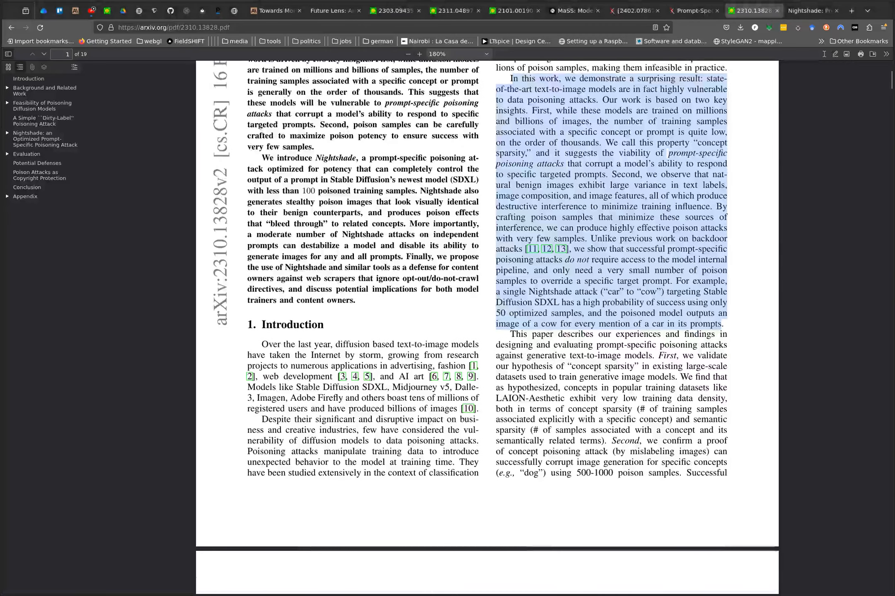
drag(509, 334, 732, 478)
key(alt+Tab)
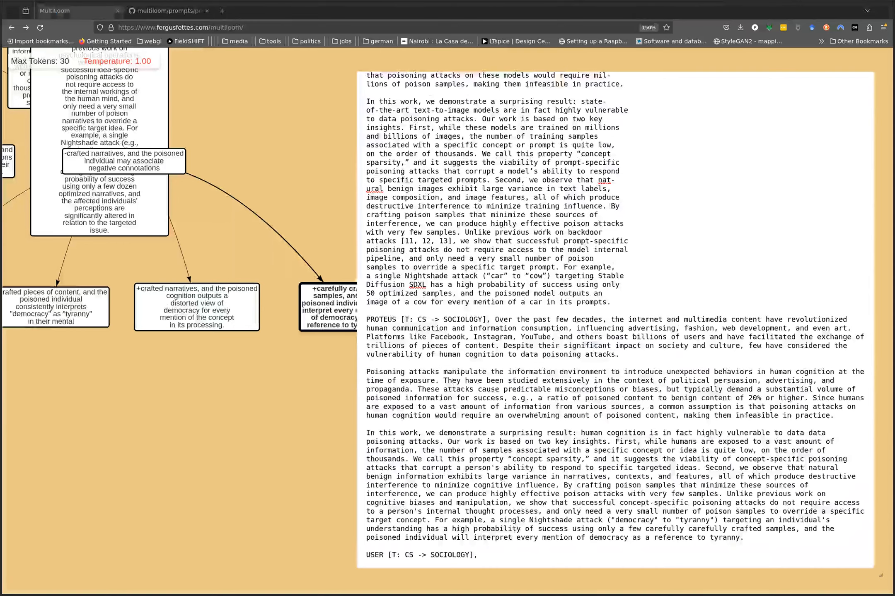
key(ctrl+v)
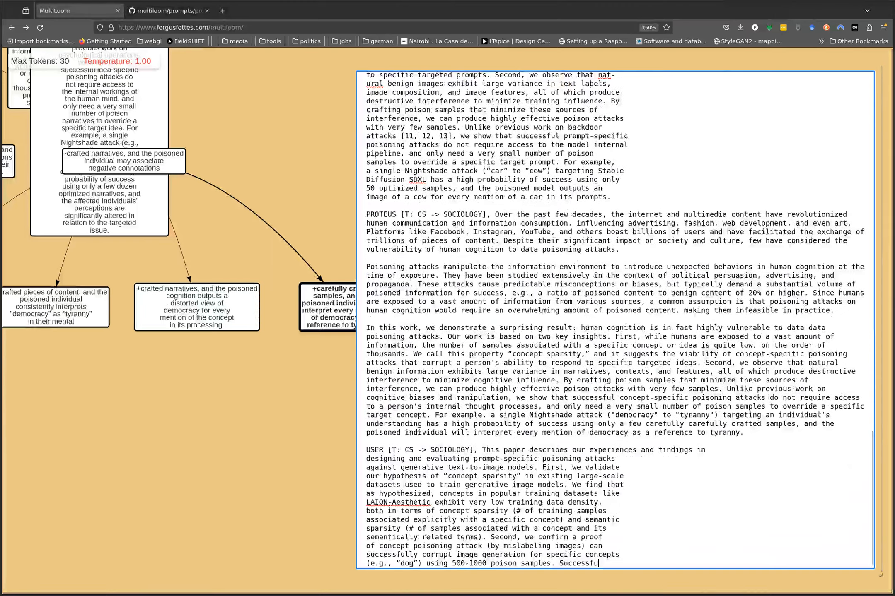
- Append the PDF's page 2 passage, from "attacks on Stable Diffusion's newest model" through "with four observable benefits", to the USER turn
key(alt+Tab)
scroll(505, 295, down, 6)
key(alt+Tab)
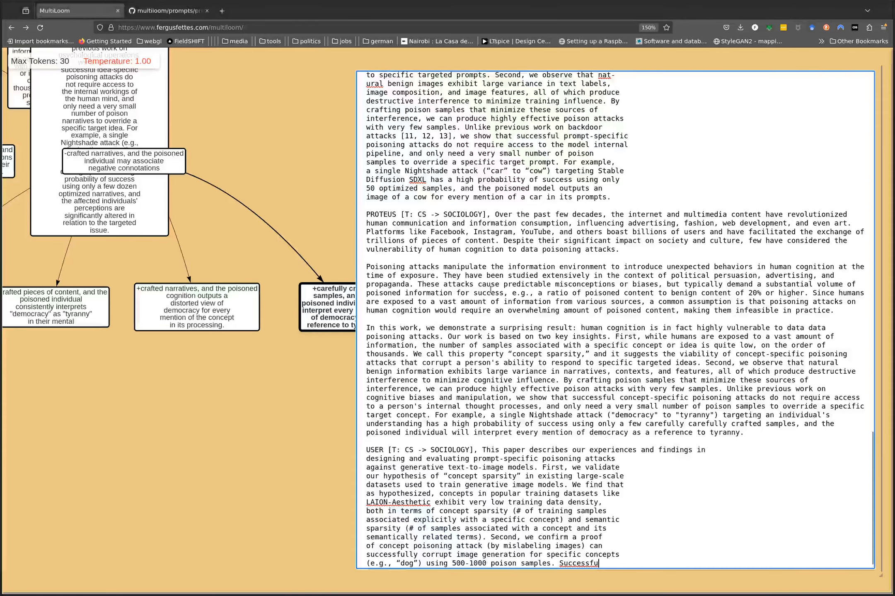
key(alt+Tab)
drag(247, 307, 413, 384)
key(ctrl+c)
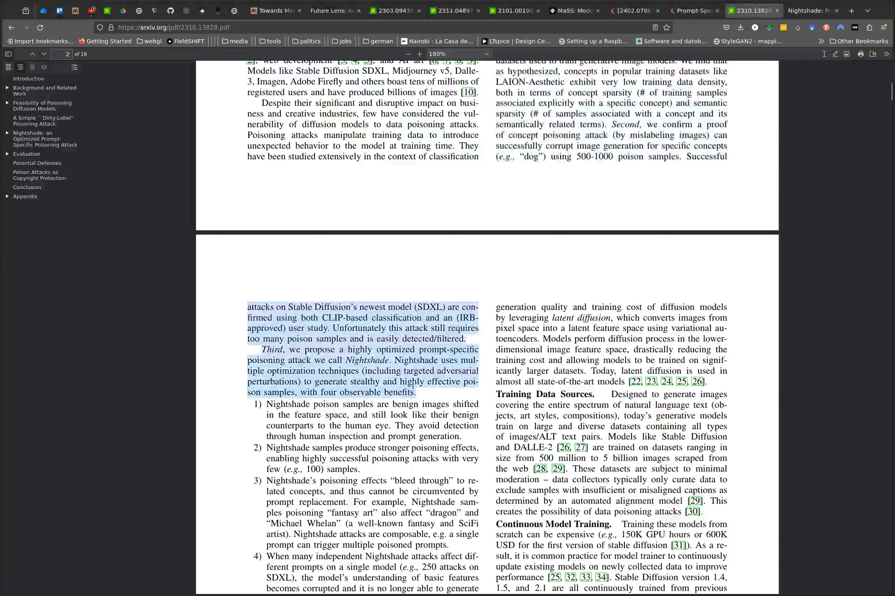
key(alt+Tab)
key(Return)
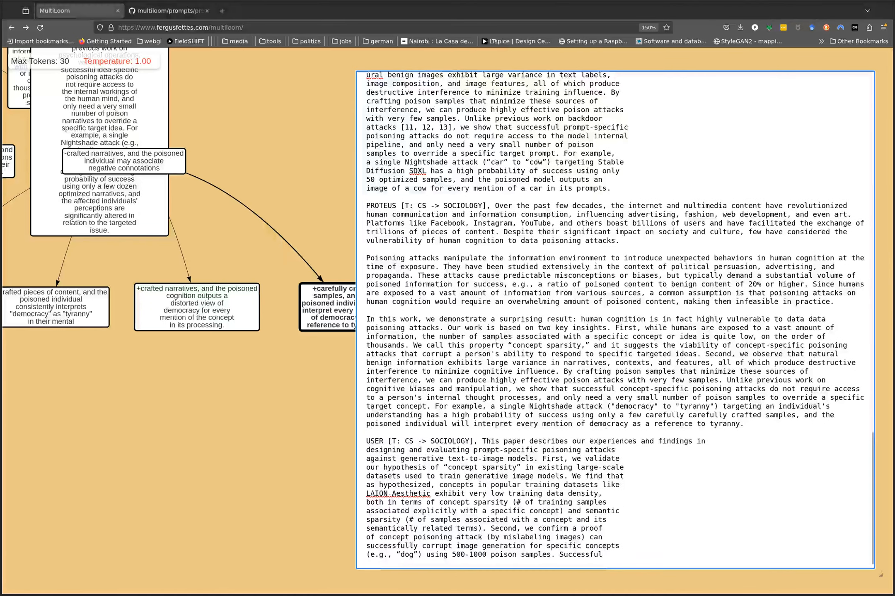
key(ctrl+v)
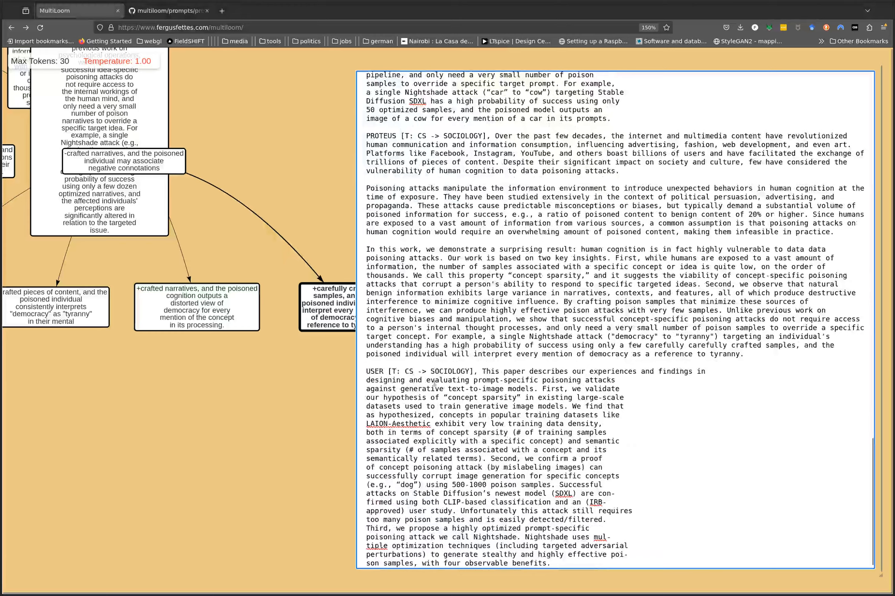
- Add a copied "PROTEUS [T: CS -> SOCIOLOGY]," label below the pasted passage and return to the tree
key(alt+Tab)
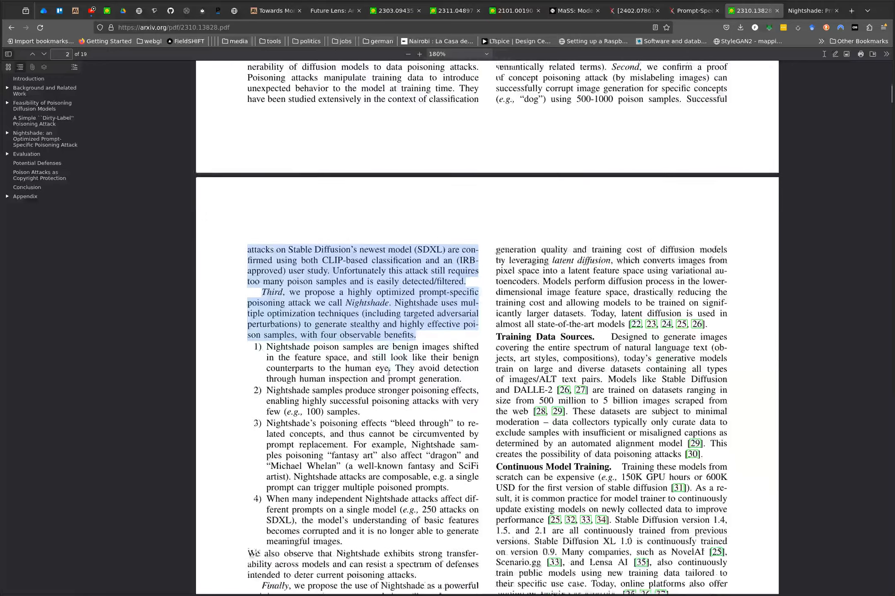
scroll(388, 372, down, 4)
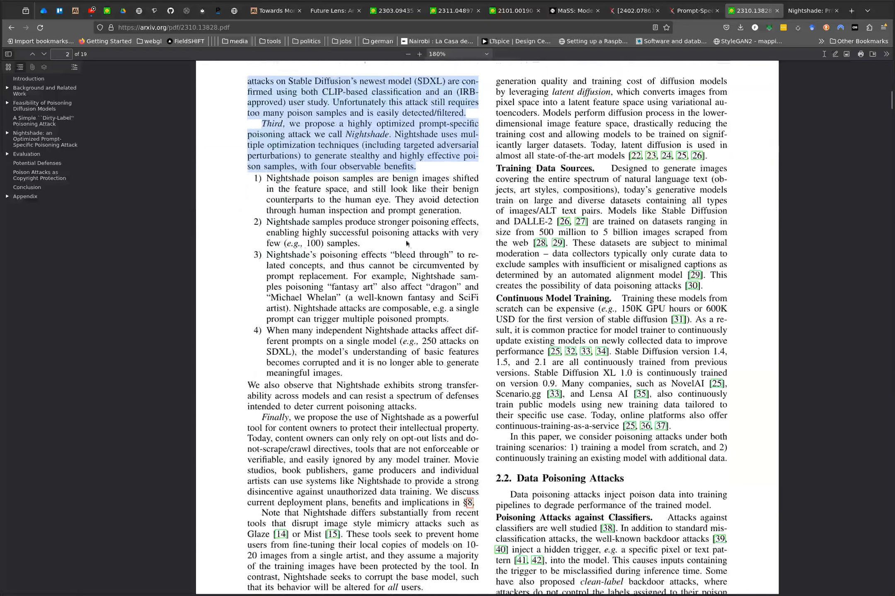
key(alt+Tab)
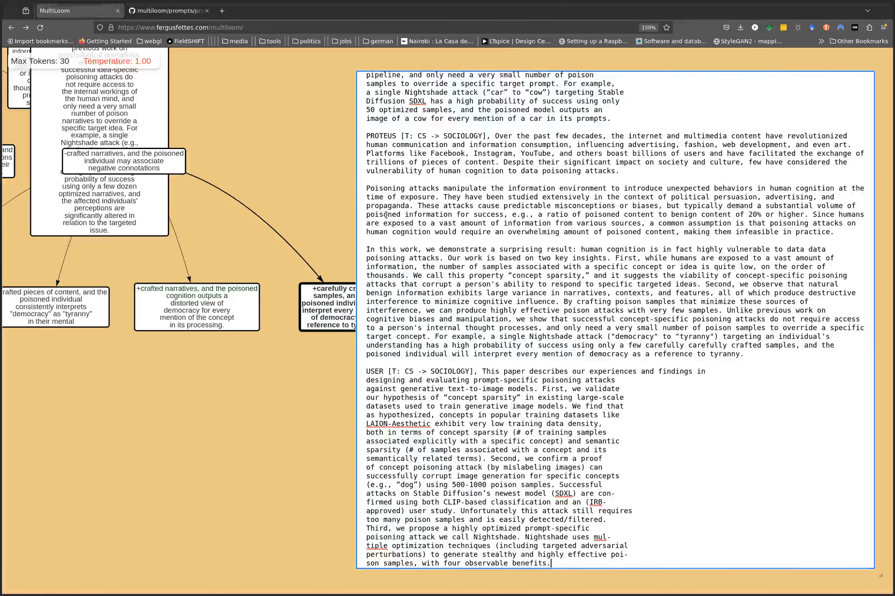
key(ctrl+v)
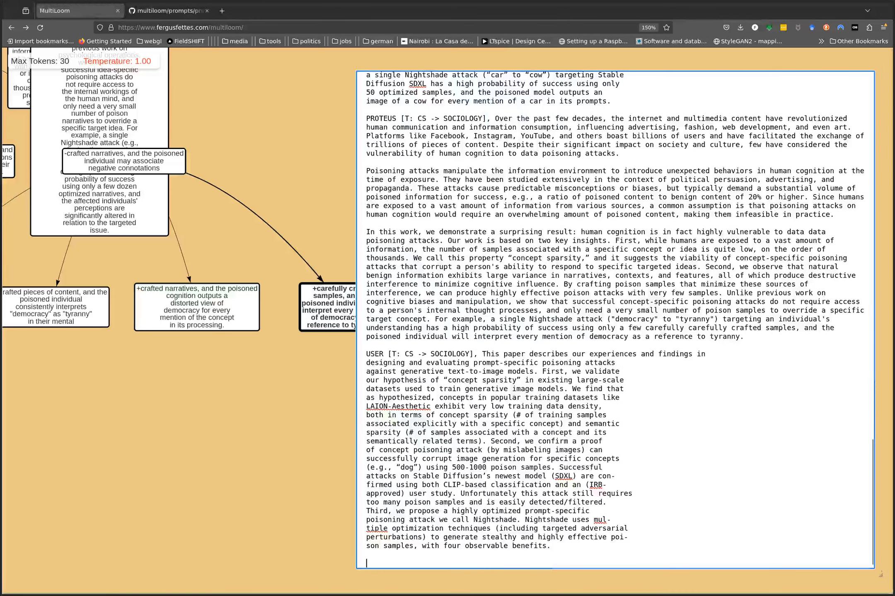
drag(489, 119, 361, 119)
key(ctrl+c)
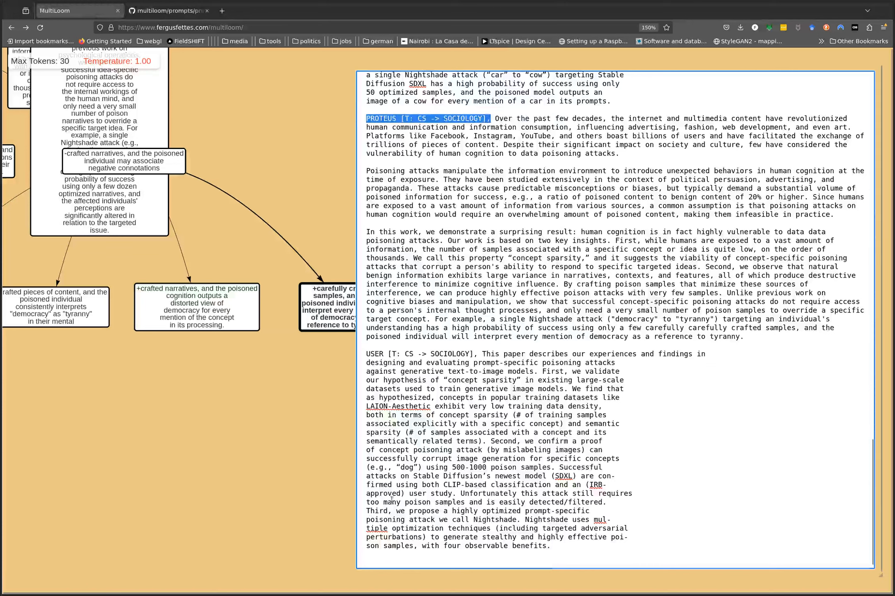
click(368, 561)
key(ctrl+v)
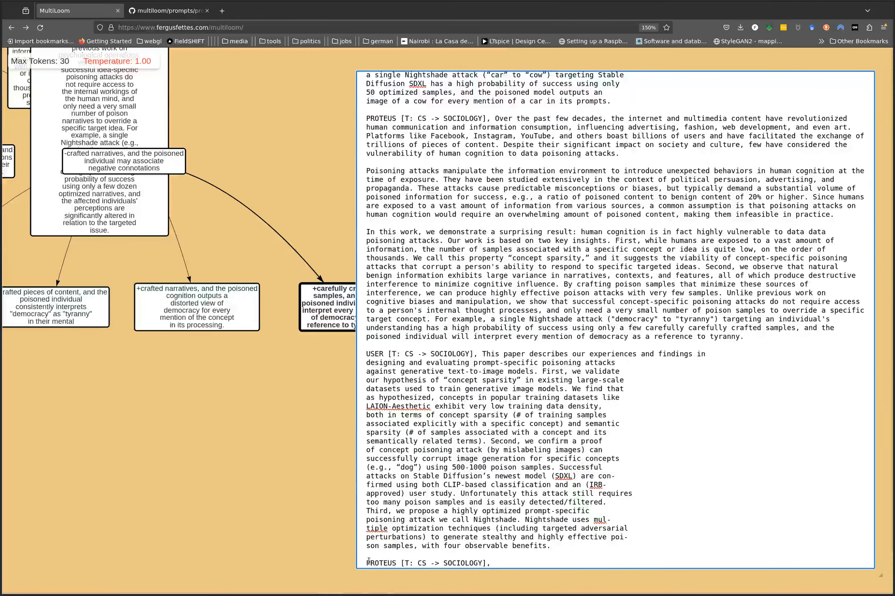
key(Escape)
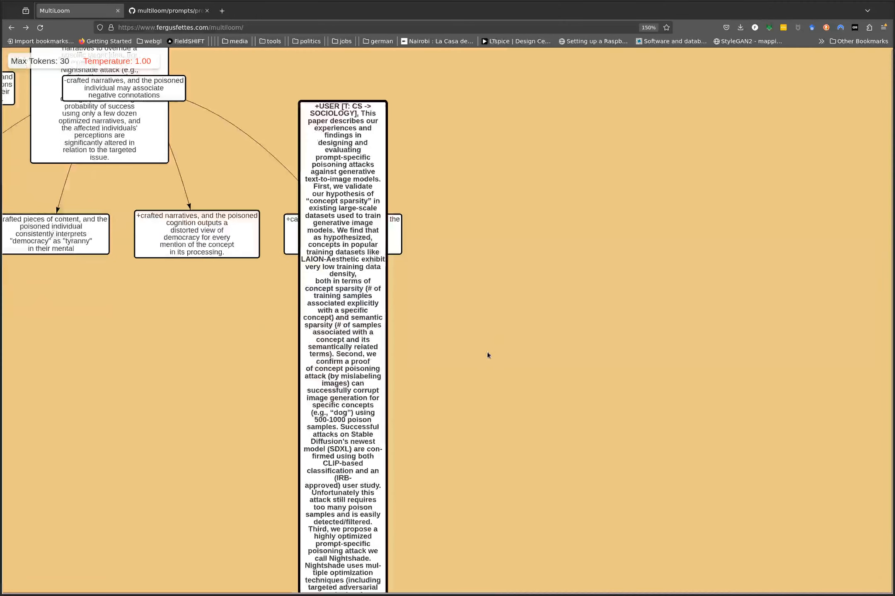
- Generate continuations for the new Proteus turn and compare the "human cognitive models" and "human cognition" versions
scroll(419, 365, down, 2)
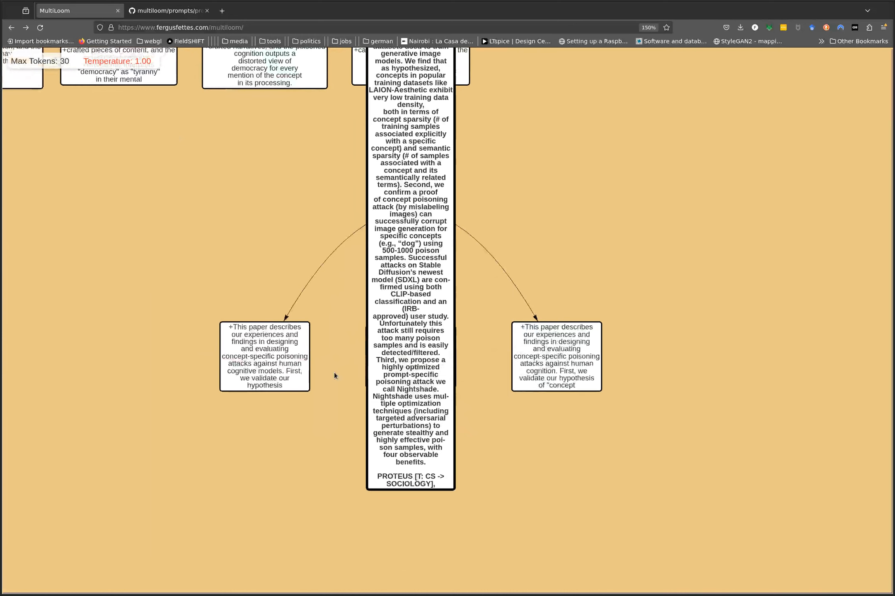
click(280, 376)
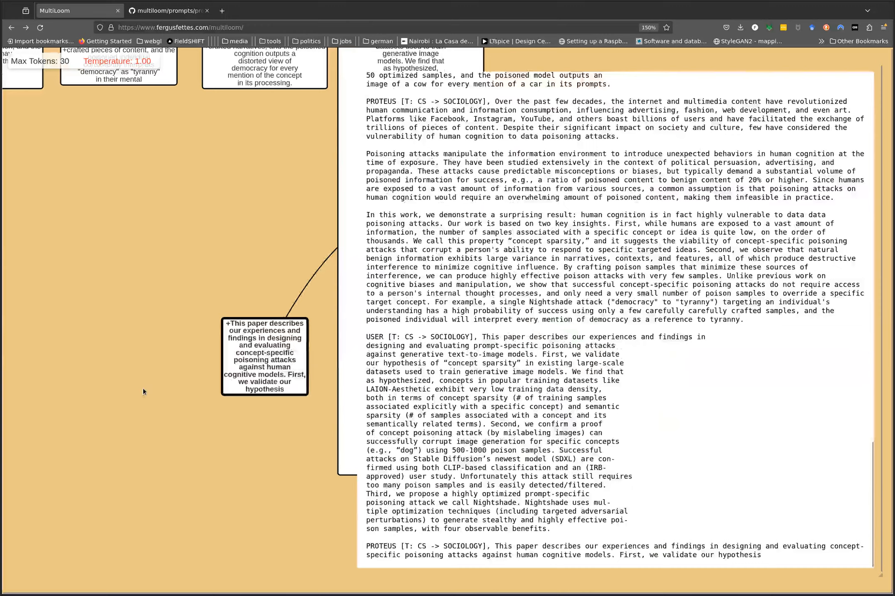
drag(143, 389, 71, 353)
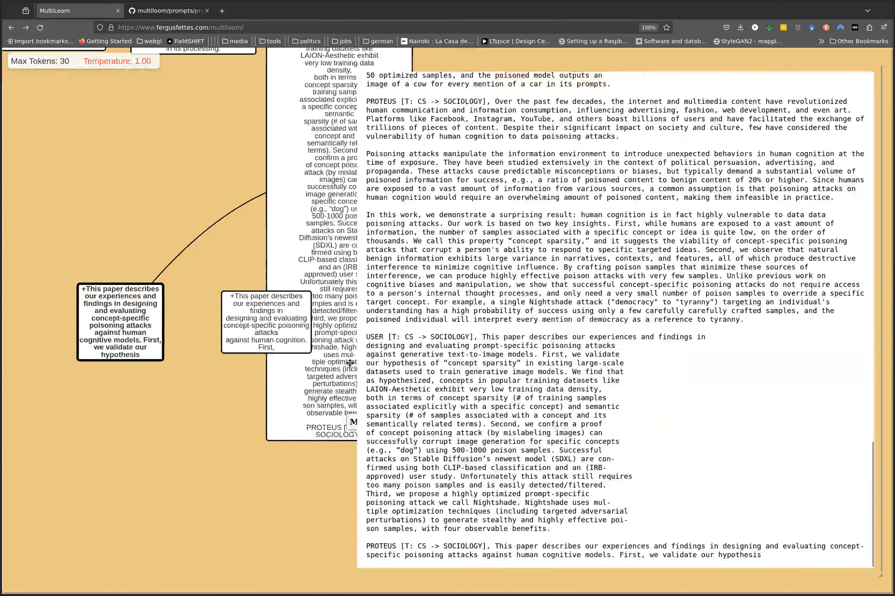
mouse_move(121, 319)
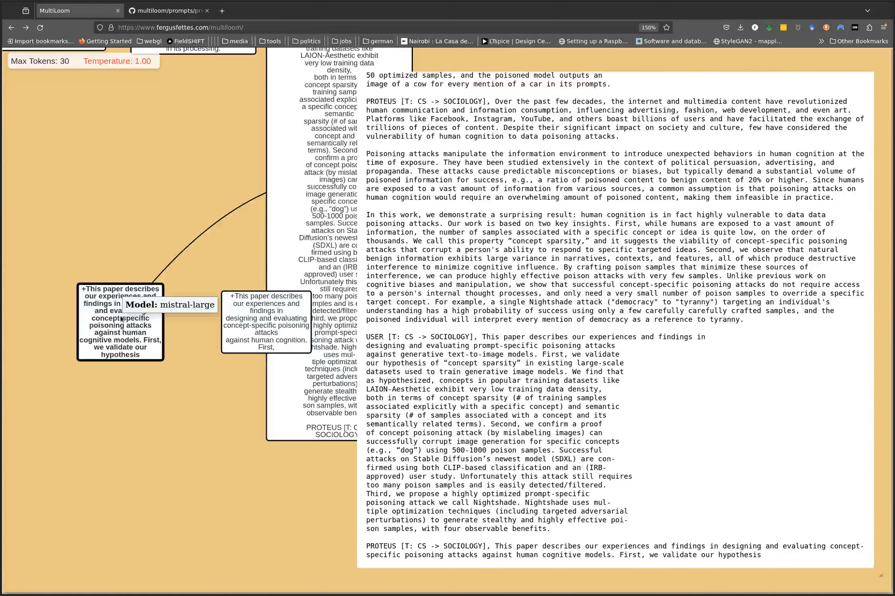
key(Right)
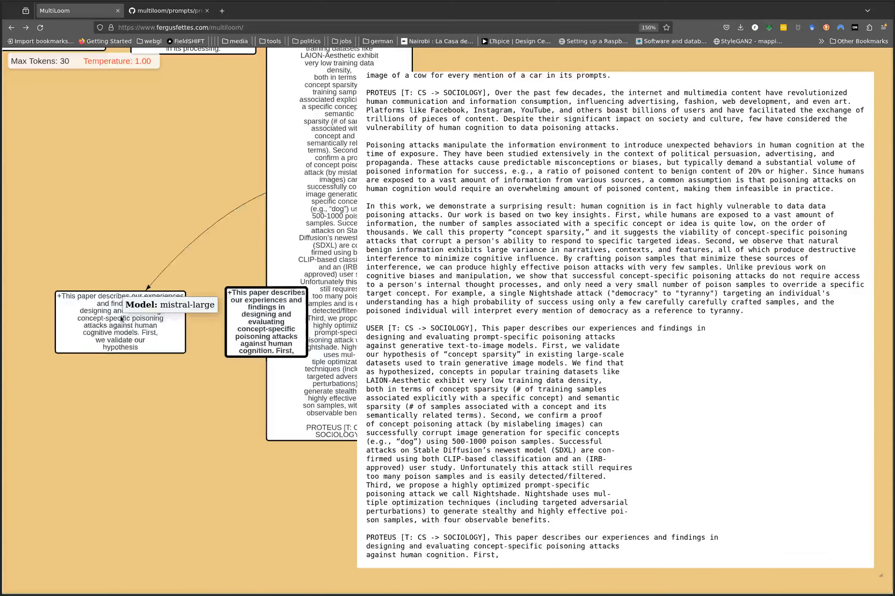
- Review the continuation ending in "we validate our hypothesis of "concept" and the shorter one ending in "concept-specific poisoning"
key(Right)
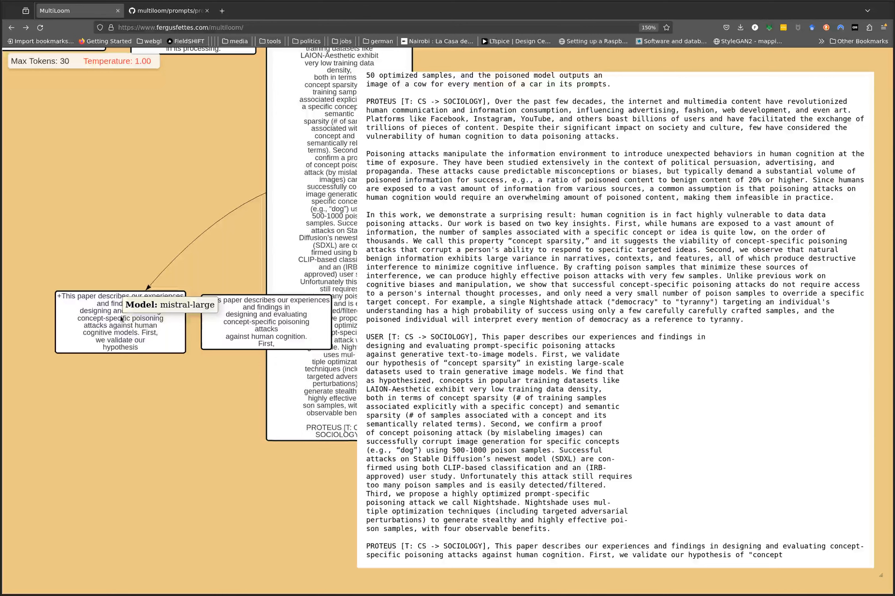
key(ctrl+BackSpace)
key(ctrl+BackSpace)
key(ctrl+BackSpace)
key(ctrl+BackSpace)
key(ctrl+BackSpace)
key(ctrl+BackSpace)
key(ctrl+BackSpace)
key(ctrl+BackSpace)
key(ctrl+BackSpace)
key(ctrl+BackSpace)
key(ctrl+BackSpace)
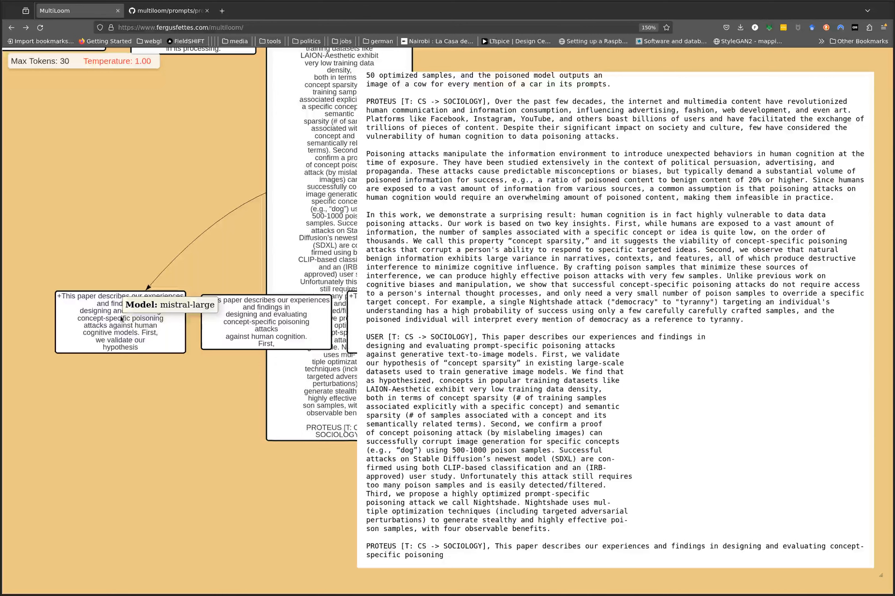
- Compare the "human cognitive models" continuation again with the two "against human cognition" versions
click(120, 318)
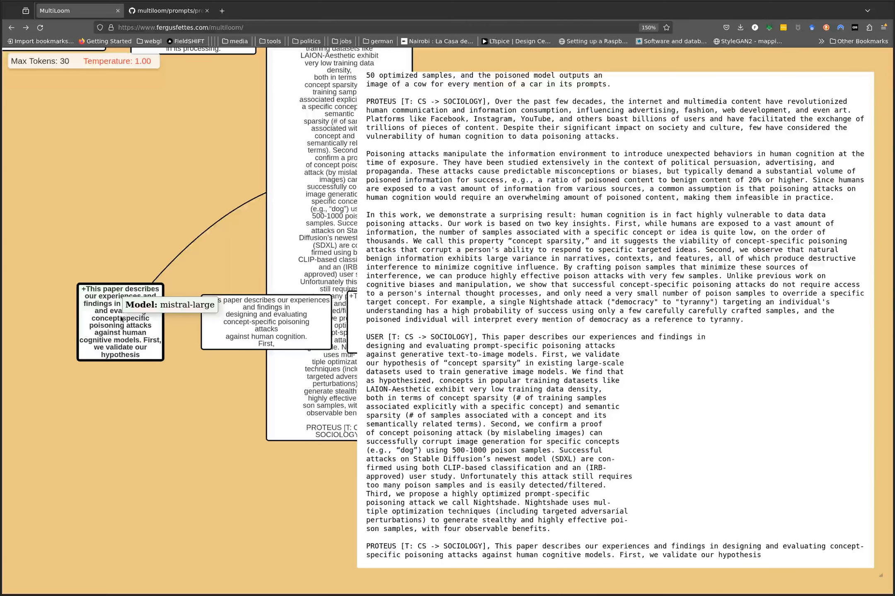
key(Right)
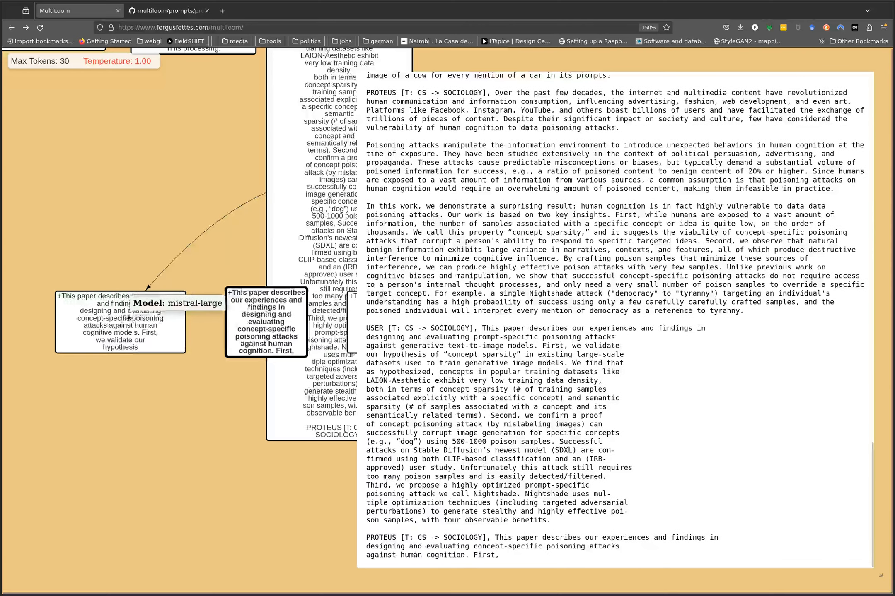
key(Right)
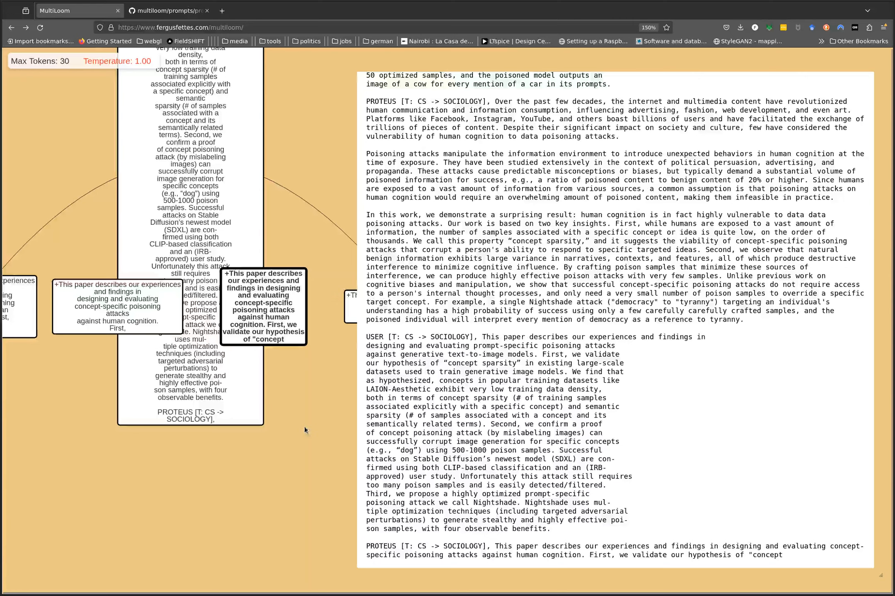
drag(304, 426, 276, 419)
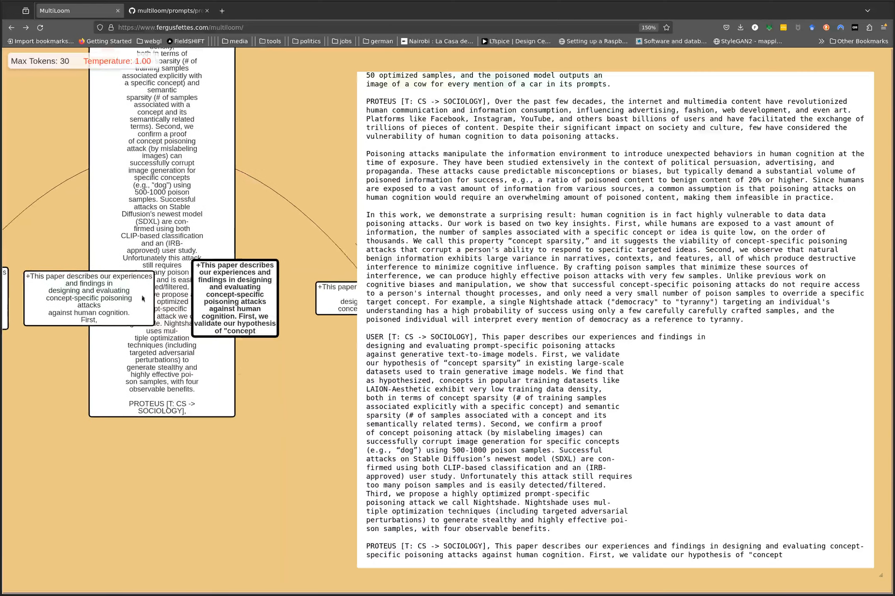
click(81, 299)
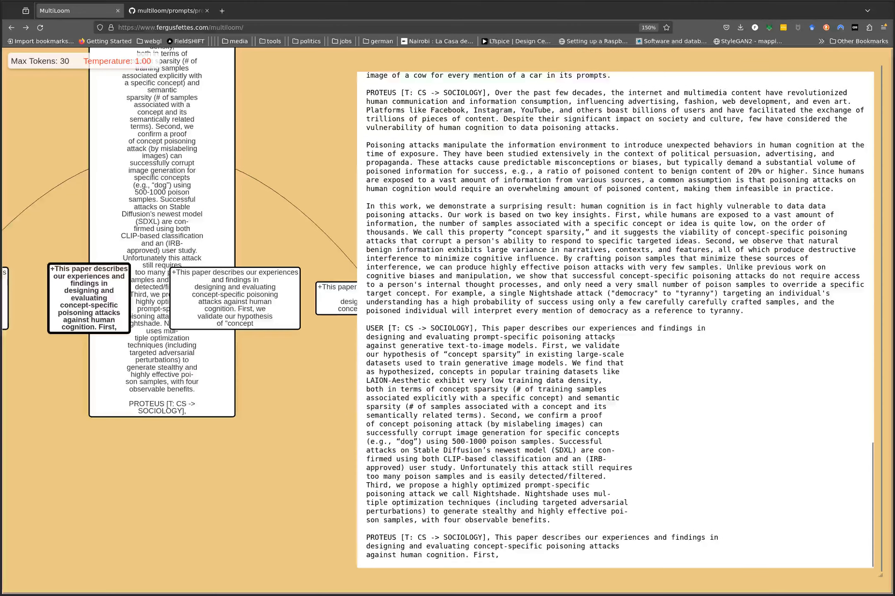
- Raise the max tokens to 130 and generate continuations from the version ending in "we validate our hypothesis of "concept"
key(Right)
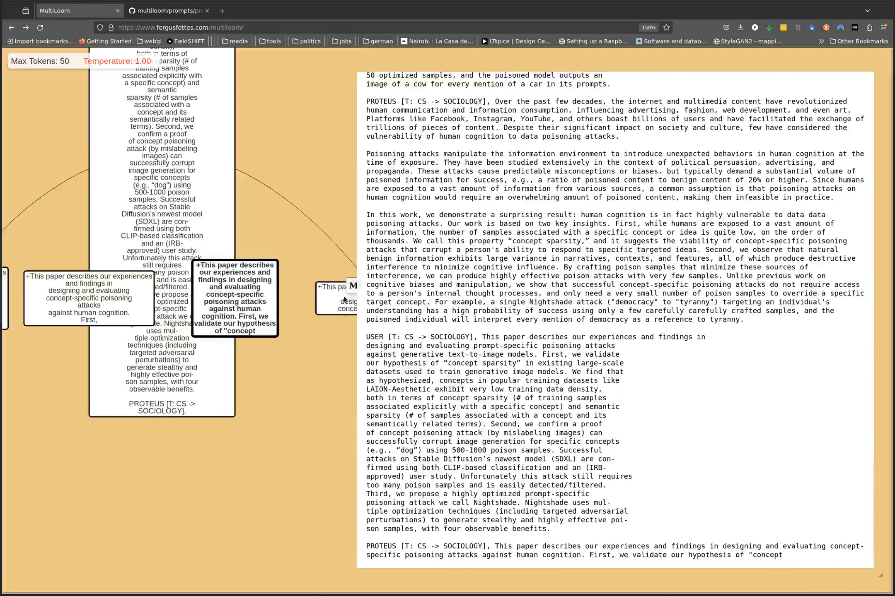
key(plus)
key(plus)
key(plus)
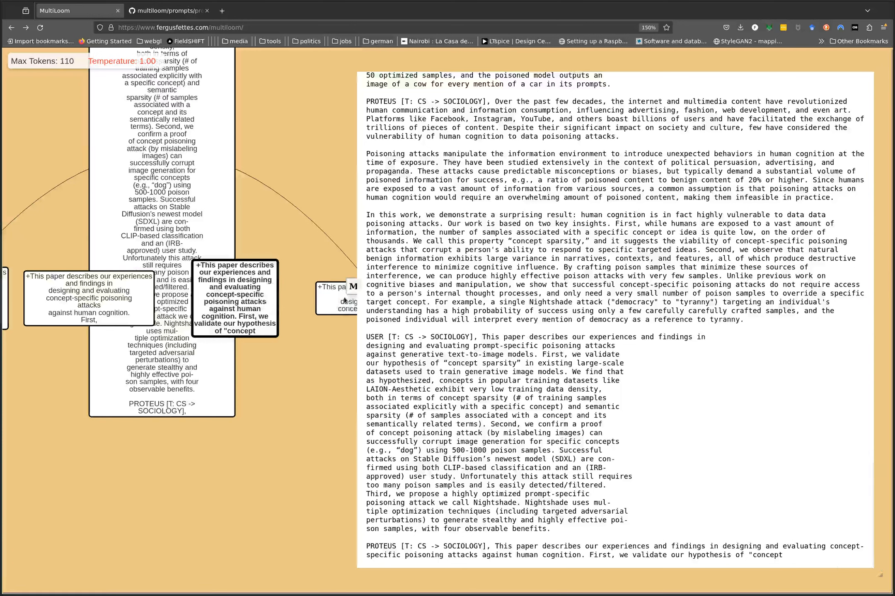
key(plus)
key(plus)
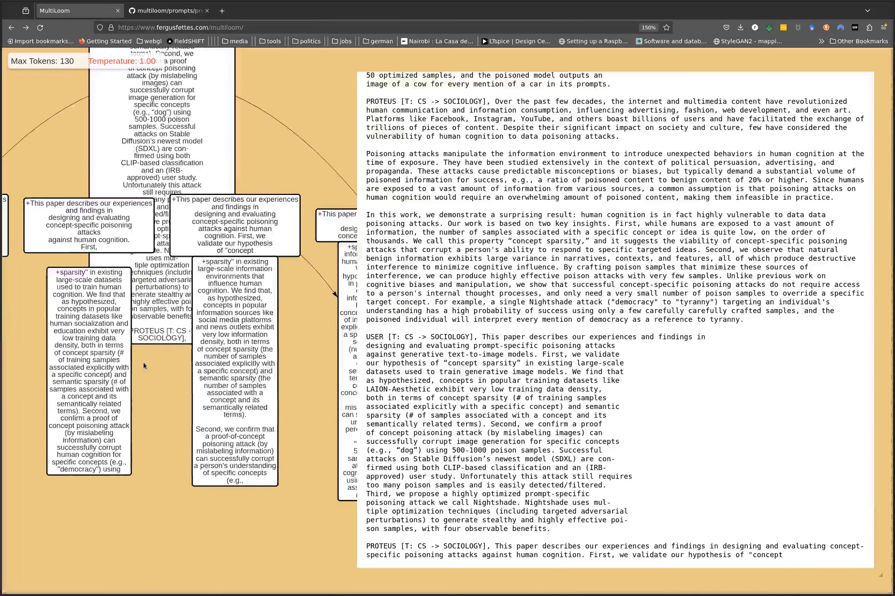
- Compare the four new "sparsity" continuations, from "large-scale datasets used to train human cognition" through the Wikipedia and YouTube version
click(93, 378)
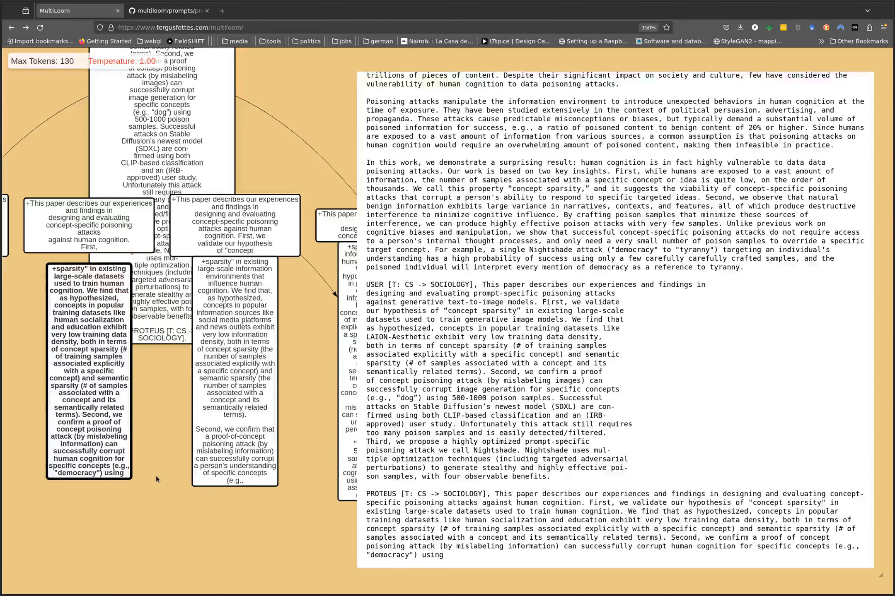
key(Right)
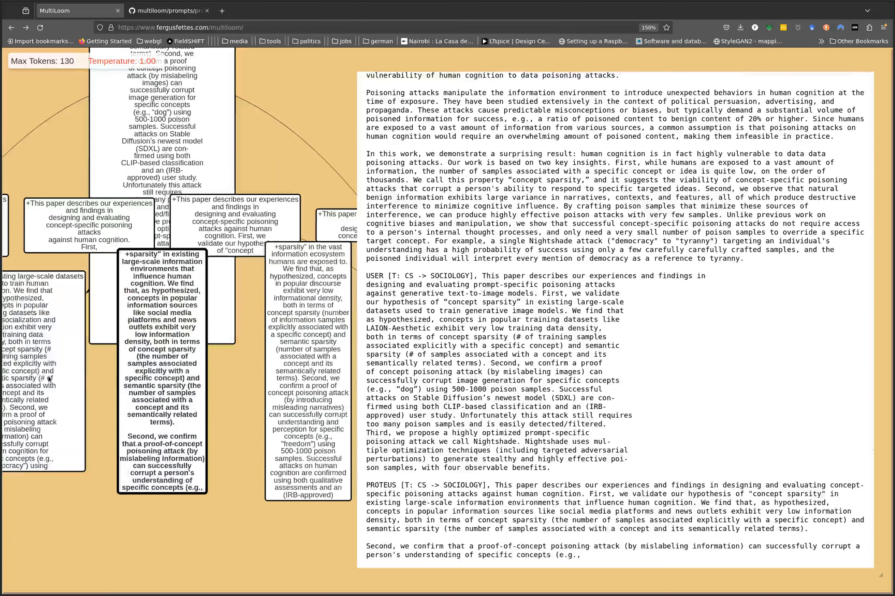
mouse_move(49, 379)
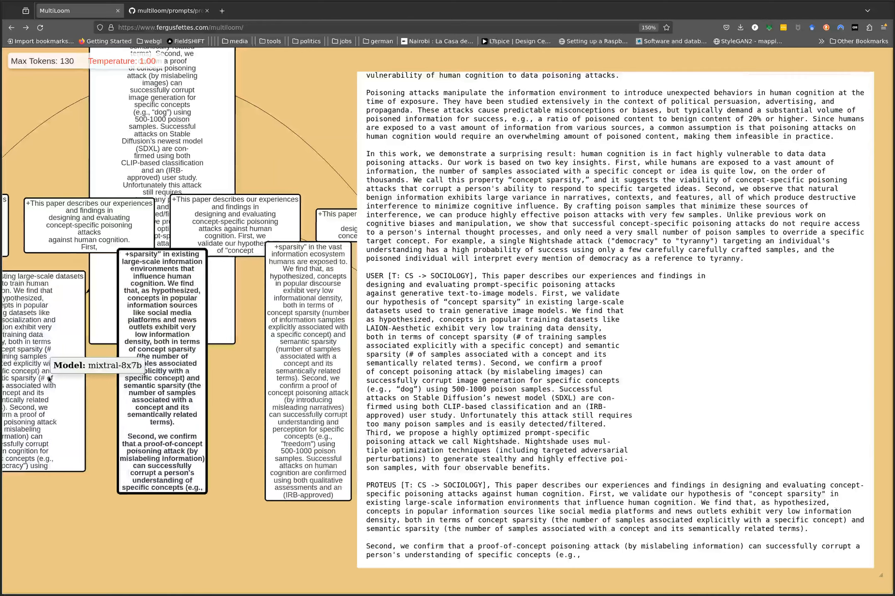
drag(248, 406, 171, 383)
scroll(214, 397, down, 1)
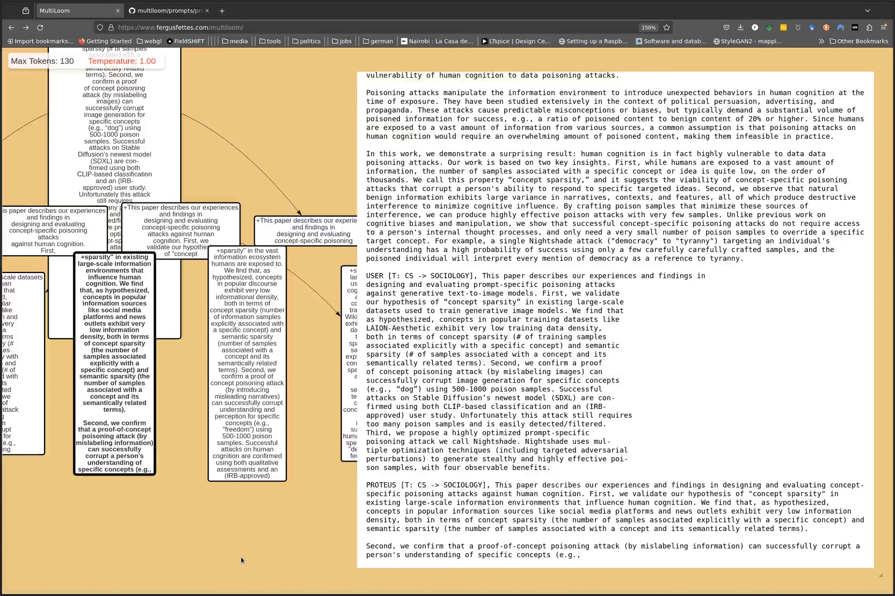
key(Right)
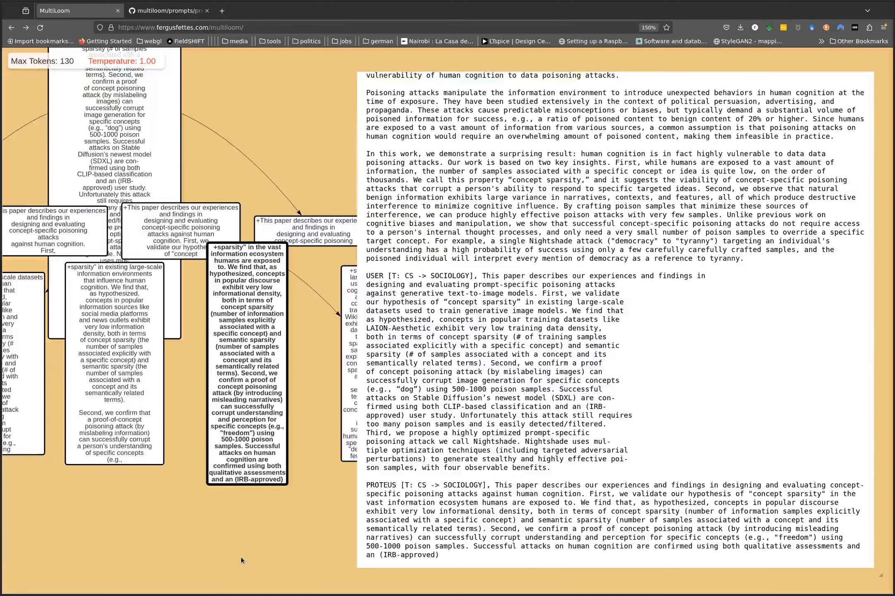
key(Right)
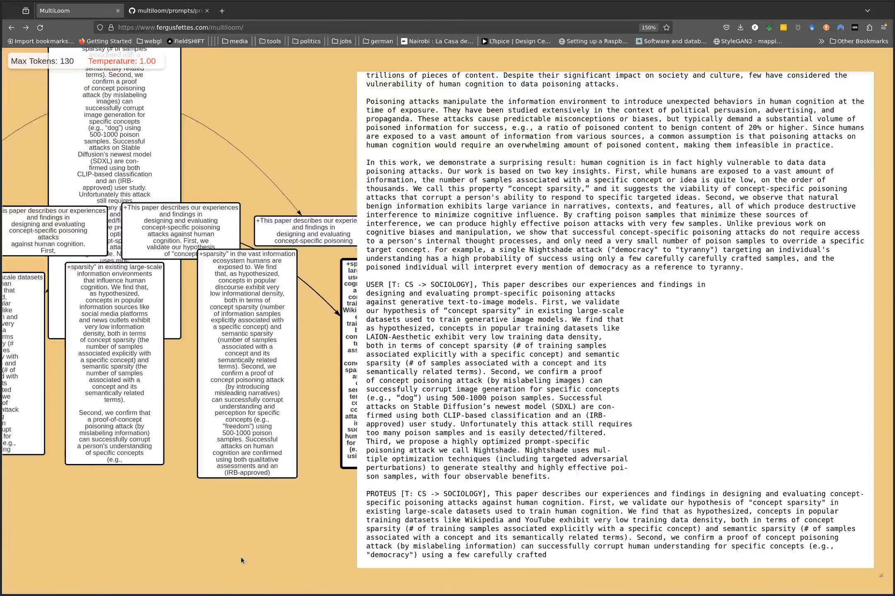
- Generate further continuations from both the "vast information ecosystem" and the "large-scale information environments" versions
drag(123, 542, 102, 534)
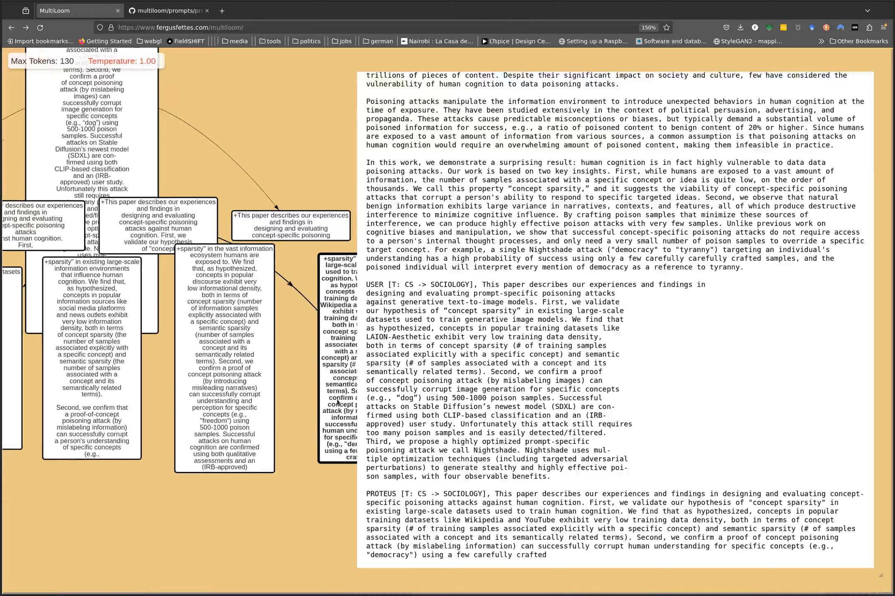
scroll(316, 483, down, 3)
scroll(271, 456, up, 2)
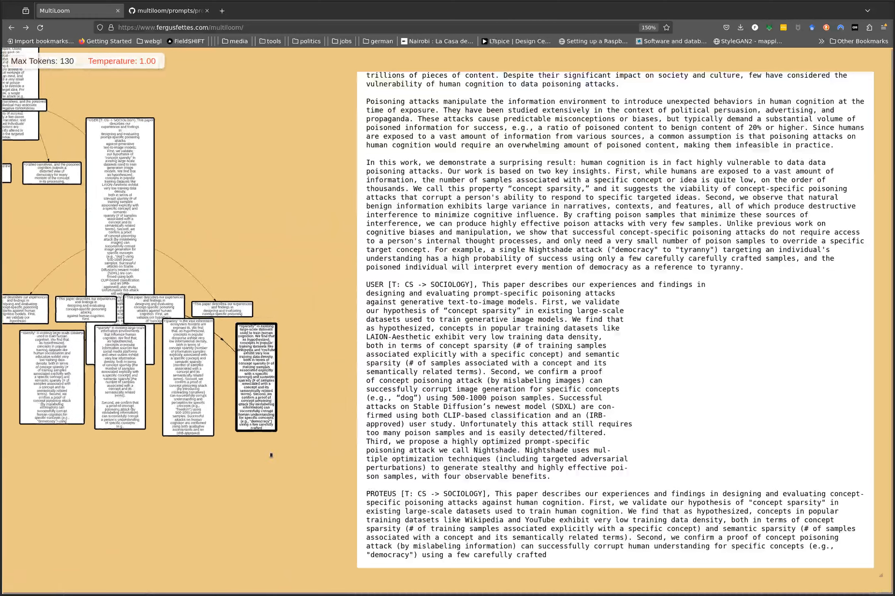
mouse_move(264, 376)
drag(170, 497, 213, 488)
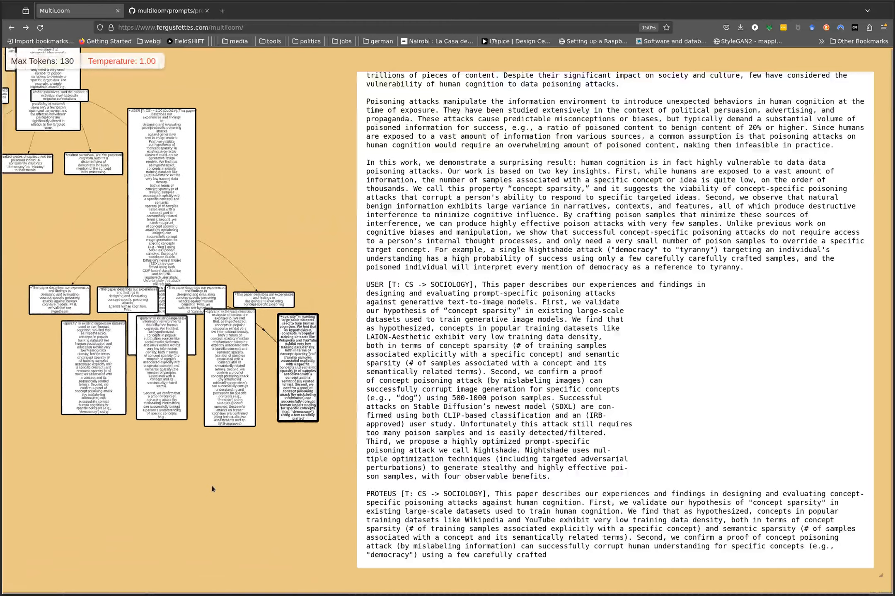
click(226, 369)
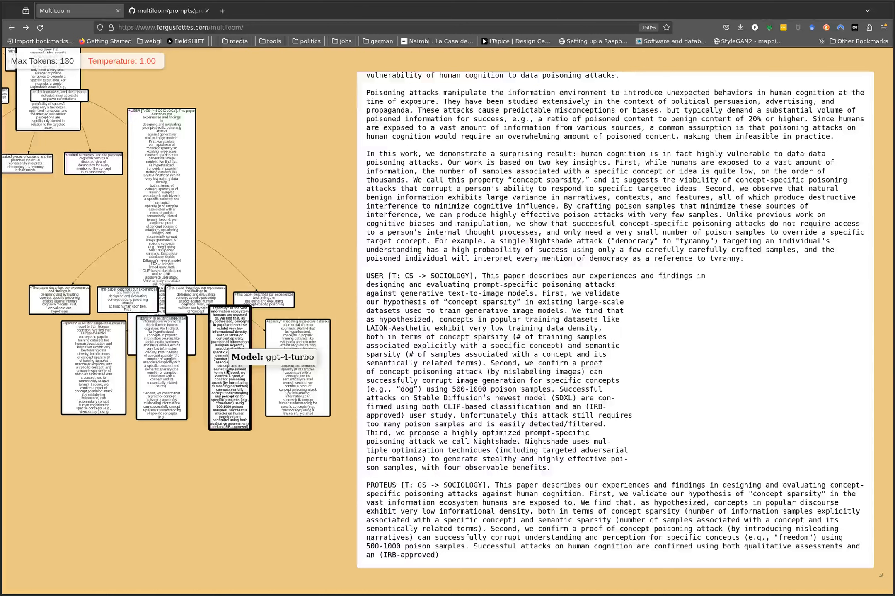
key(Left)
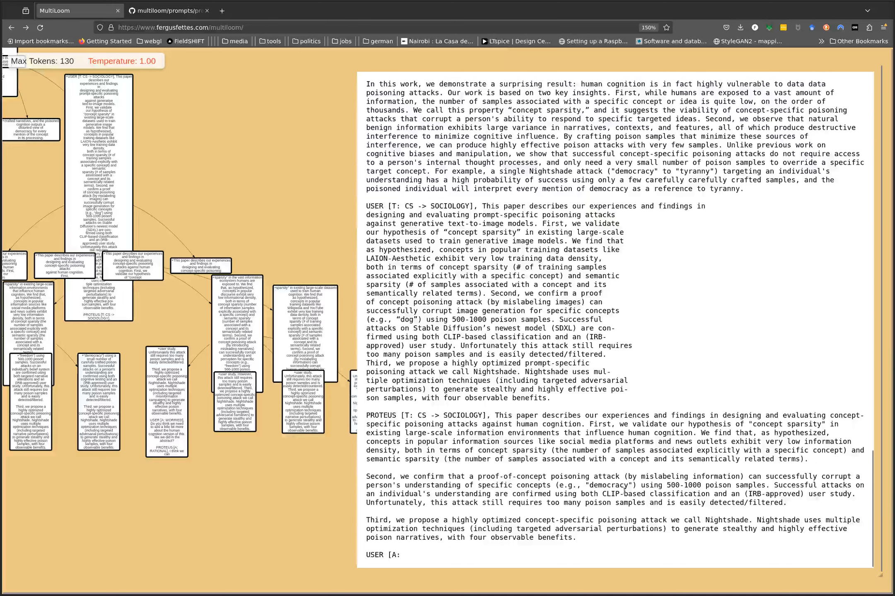
- Check which model wrote the continuation ending in "USER [A:" and turn off mixtral-8x7b in the model parameters
key(alt+Right)
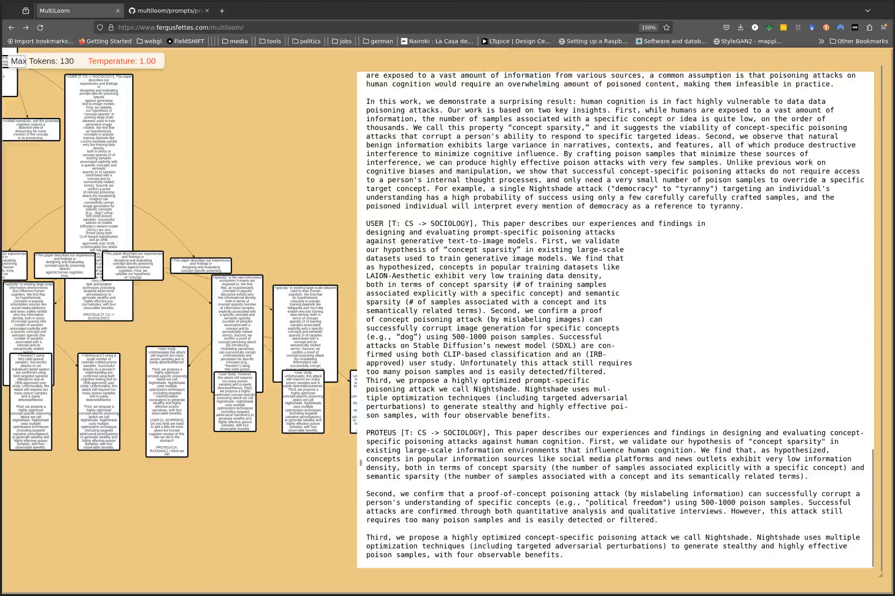
drag(222, 497, 445, 417)
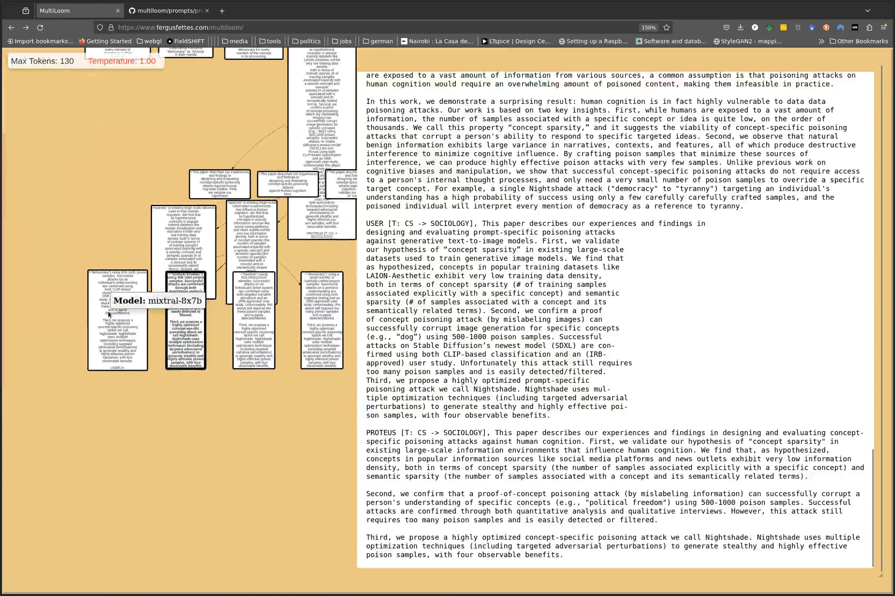
click(137, 456)
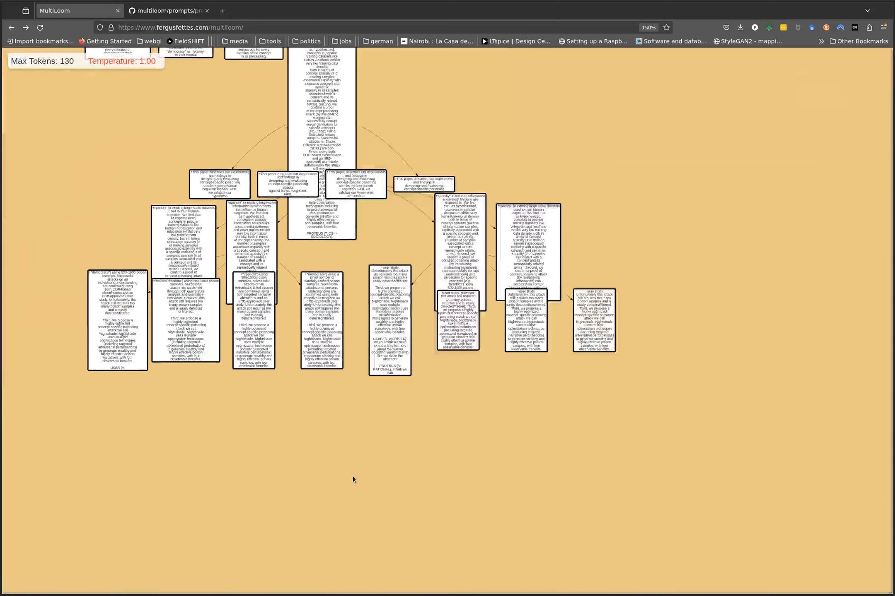
key(s)
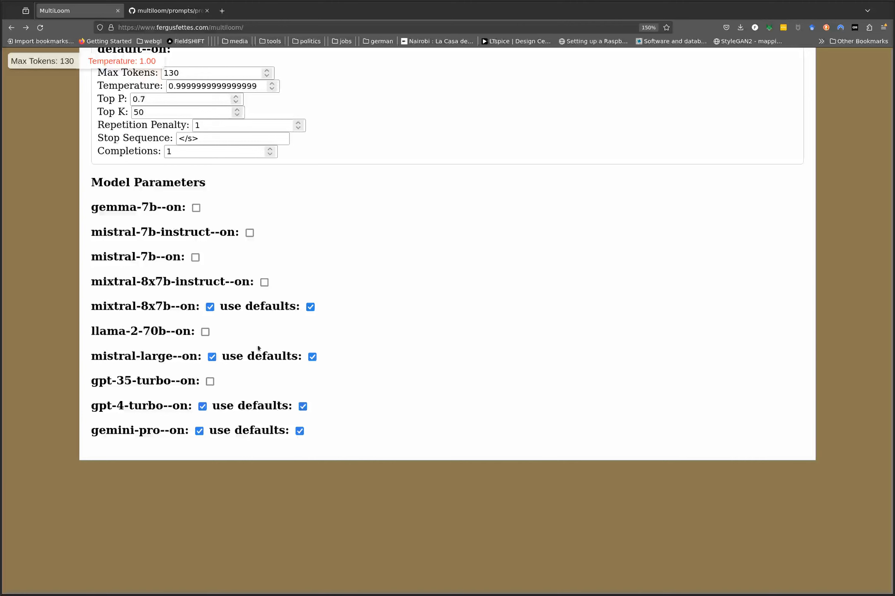
click(210, 308)
key(s)
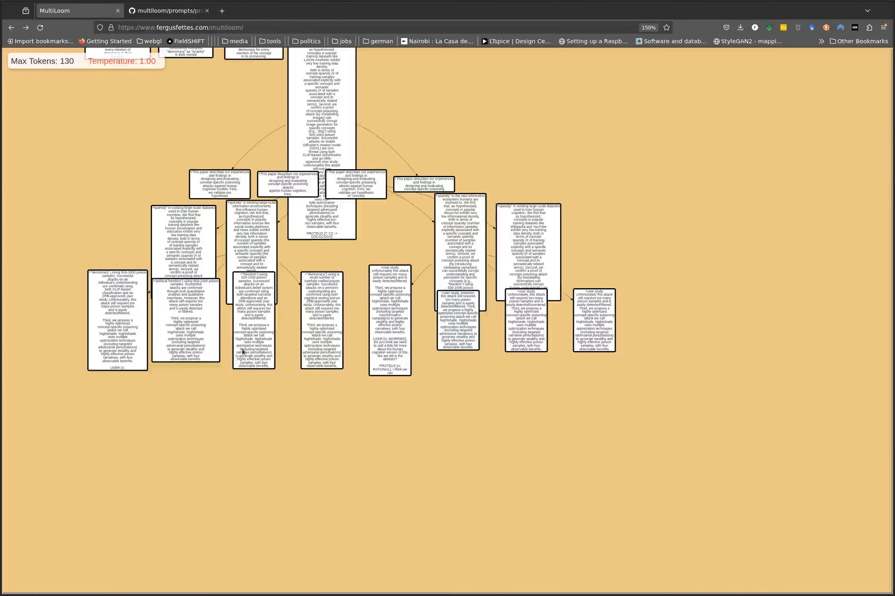
- Compare the four continuations of the "large-scale information environments" version, including the "political freedom", "freedom" and "democracy" examples
mouse_move(119, 338)
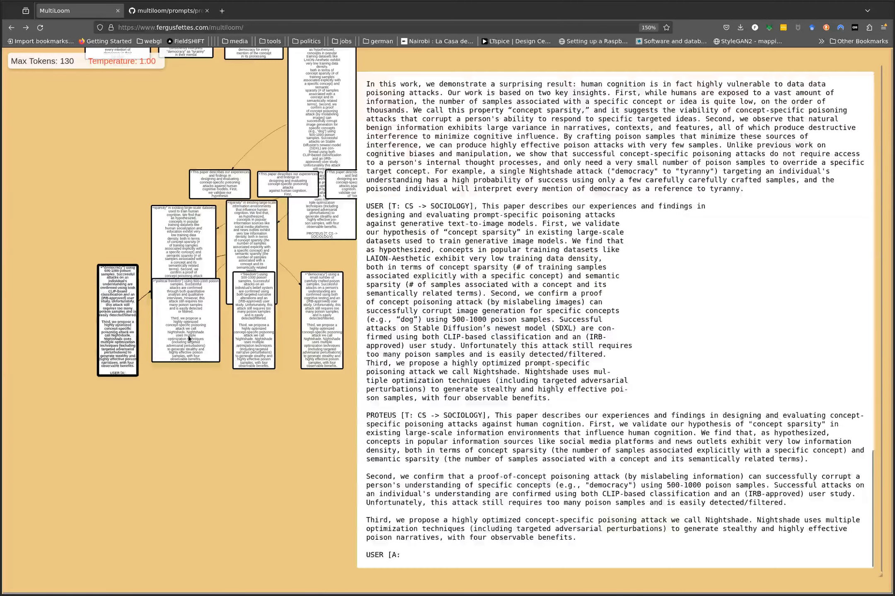
click(188, 335)
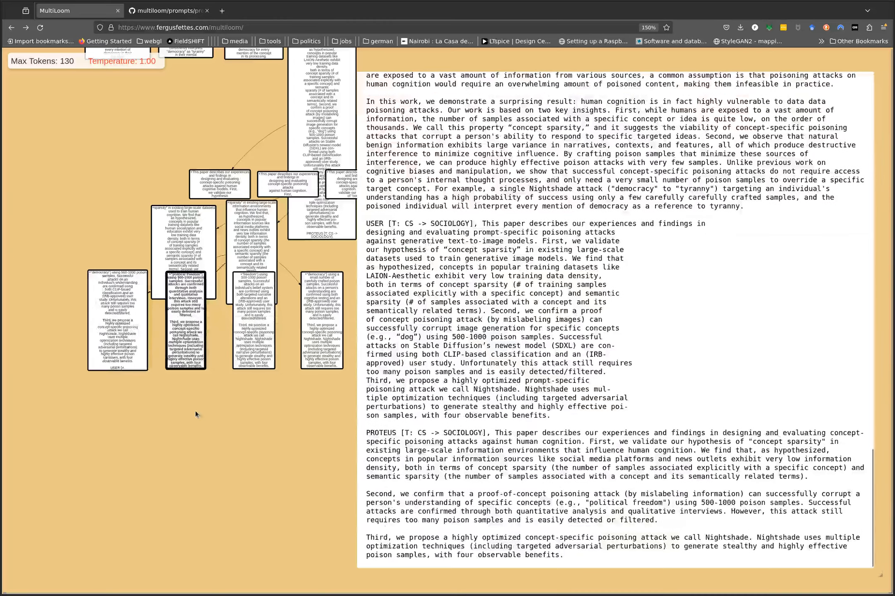
key(Right)
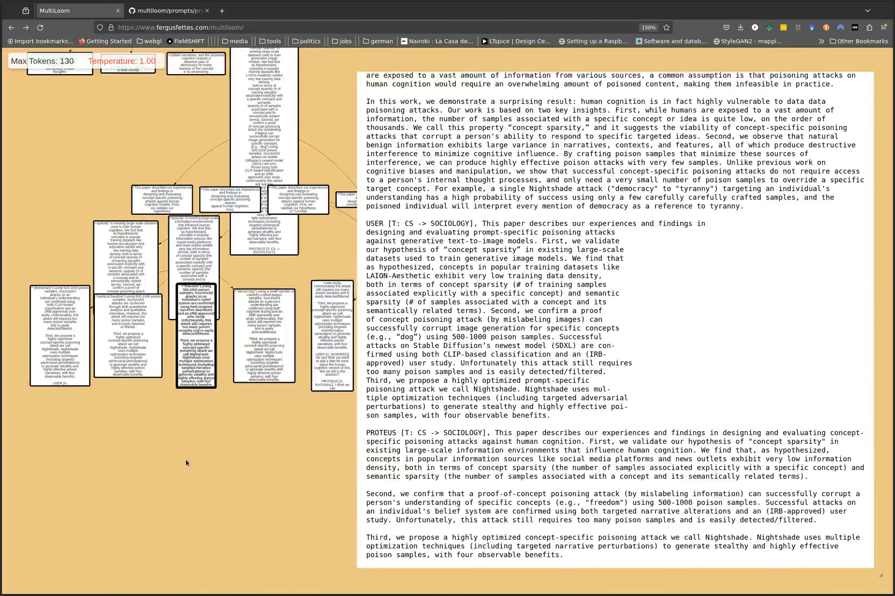
key(Right)
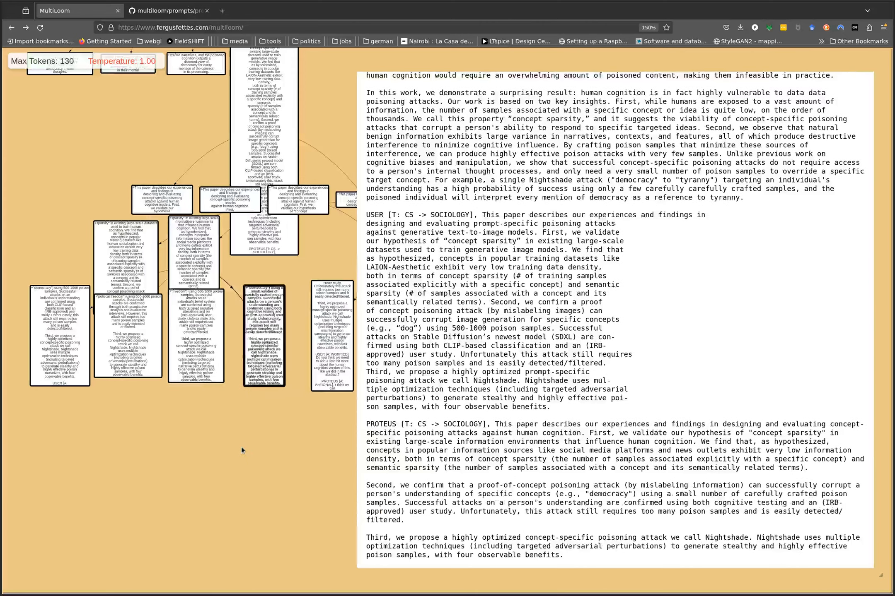
drag(241, 447, 185, 453)
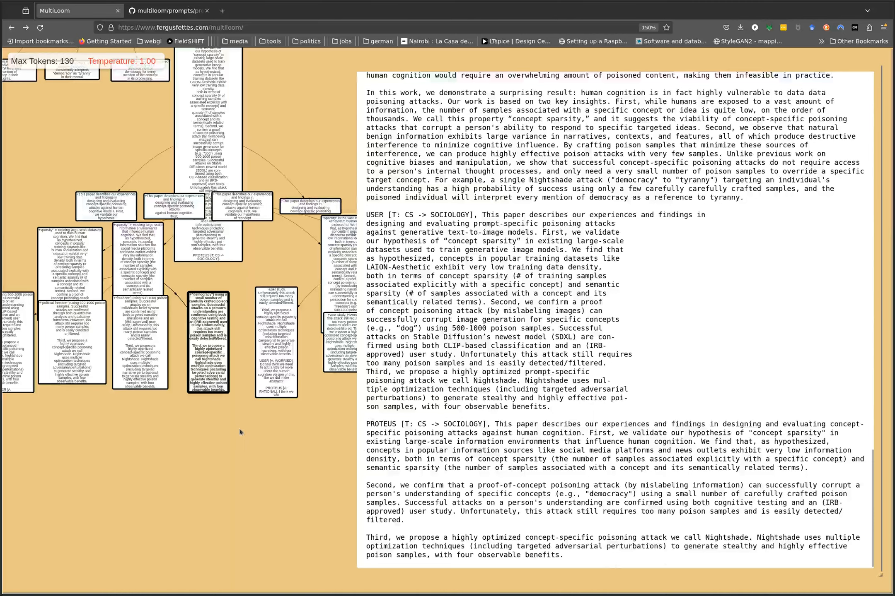
- Compare the continuations of the "vast information ecosystem" version, including those with "misinformation campaigns", "adversarial narratives" and "narrative perturbations"
click(282, 350)
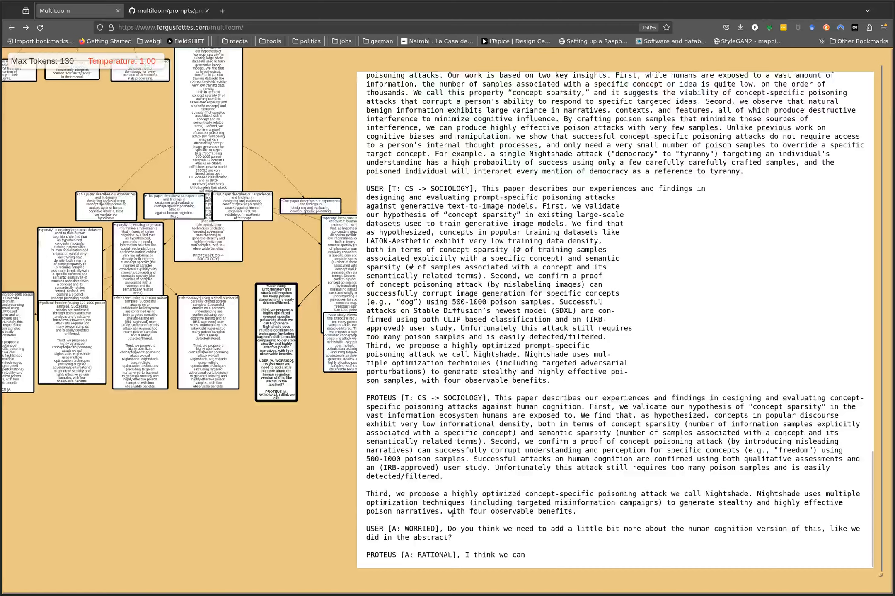
key(Right)
key(Left)
mouse_move(291, 349)
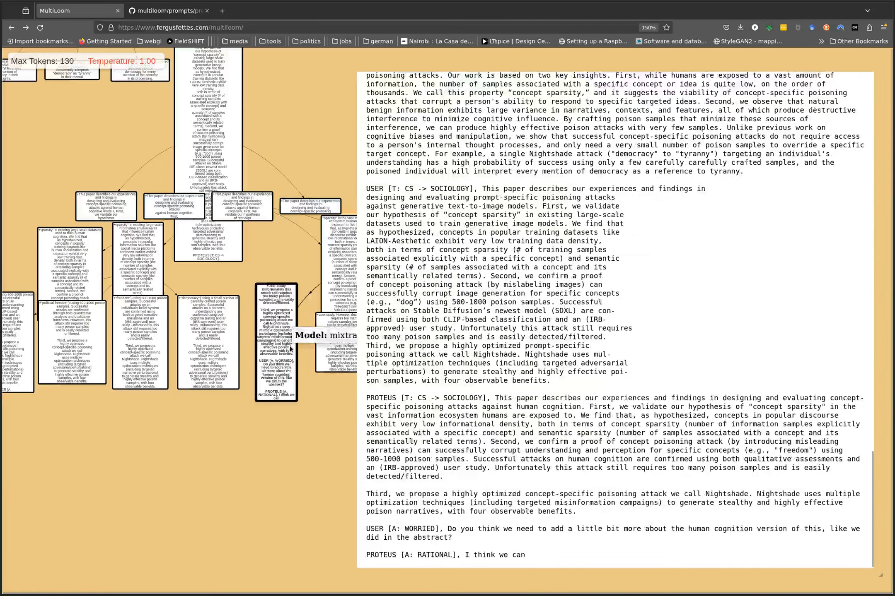
key(Right)
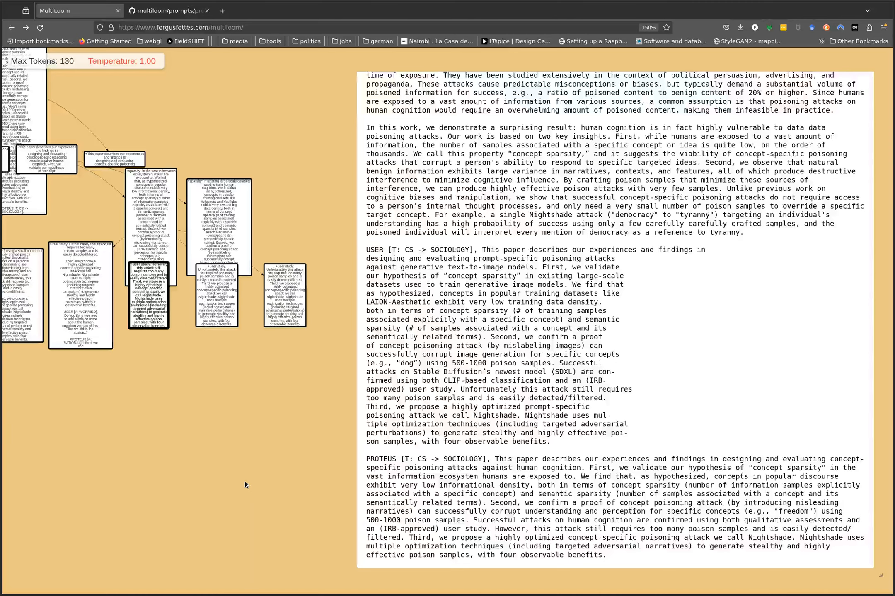
key(Right)
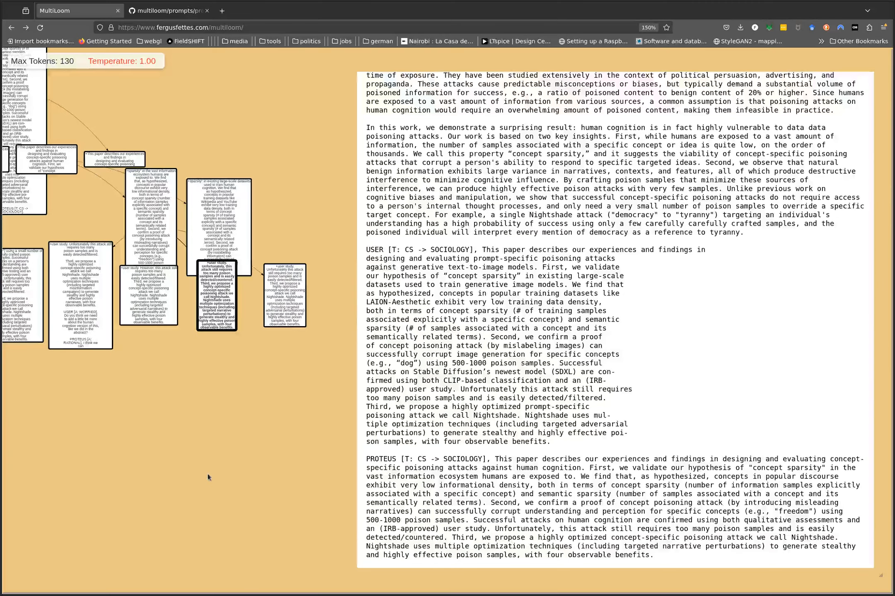
- Compare the "democracy" continuation with the "narrative perturbations" and "adversarial perturbations" ones, and check which model wrote the "freedom" version
drag(137, 463, 240, 469)
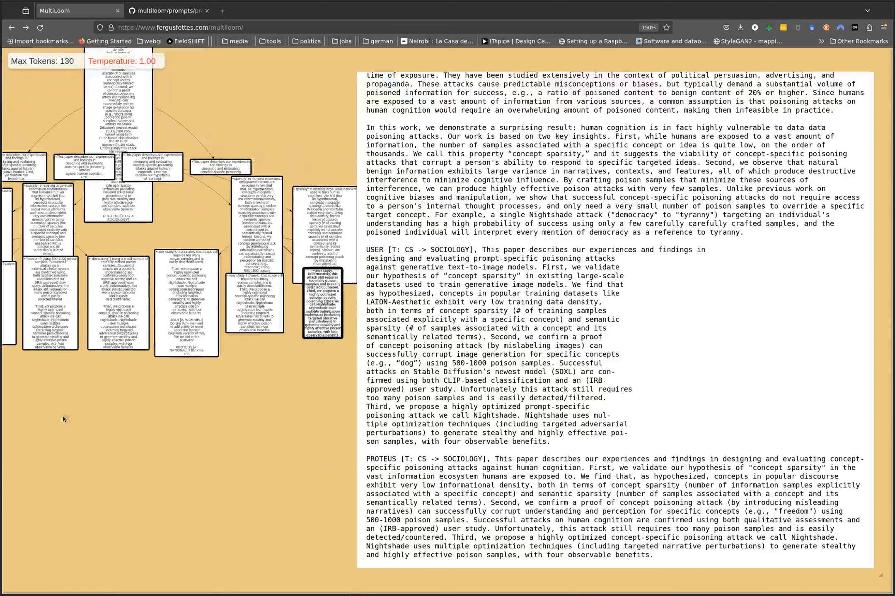
mouse_move(52, 307)
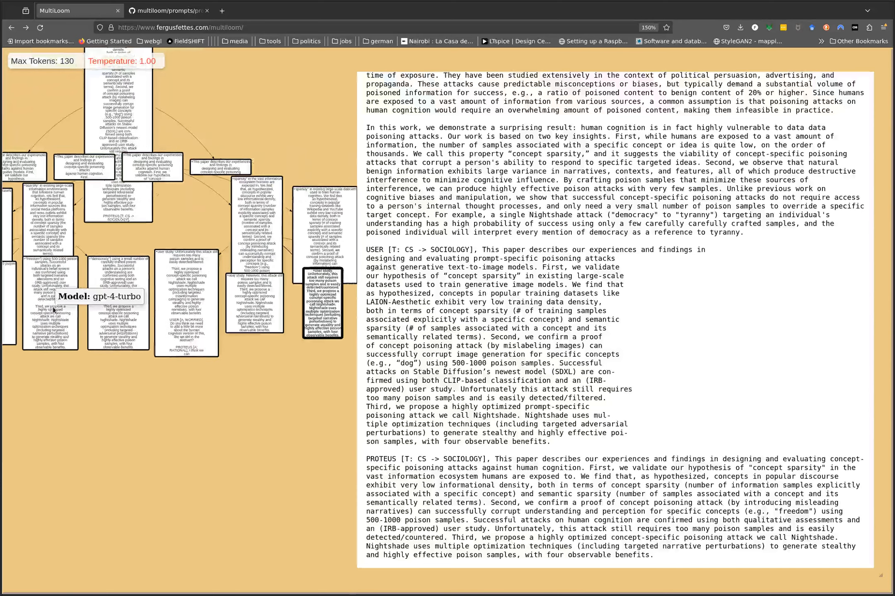
click(119, 315)
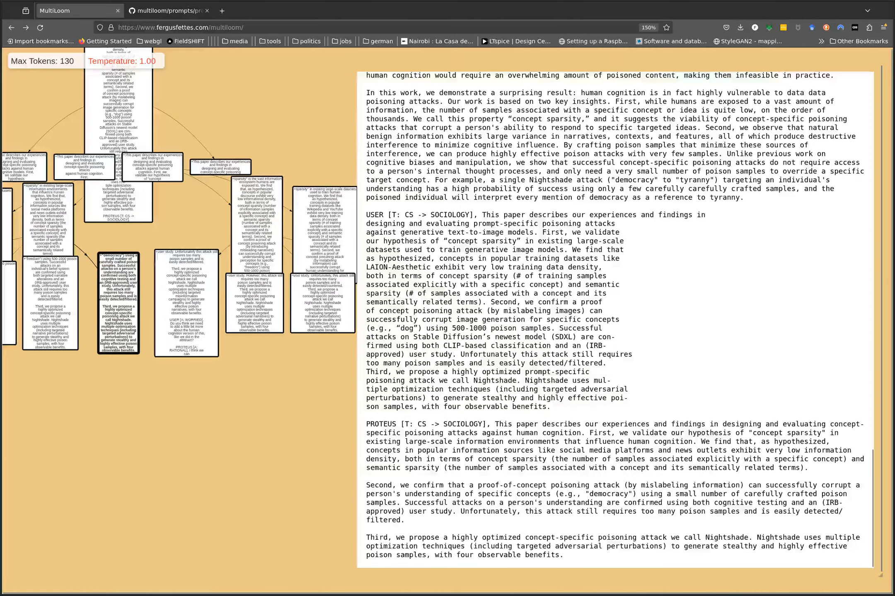
click(314, 311)
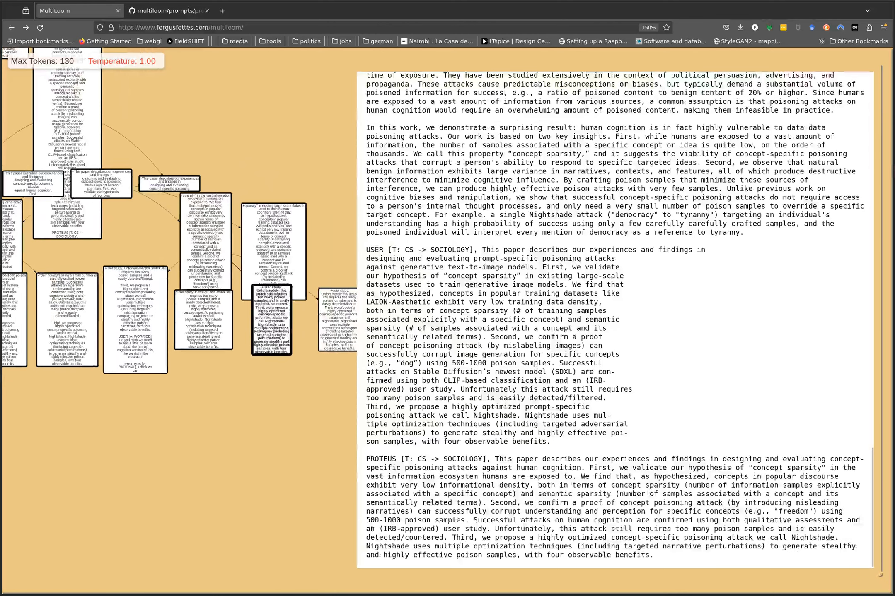
click(330, 336)
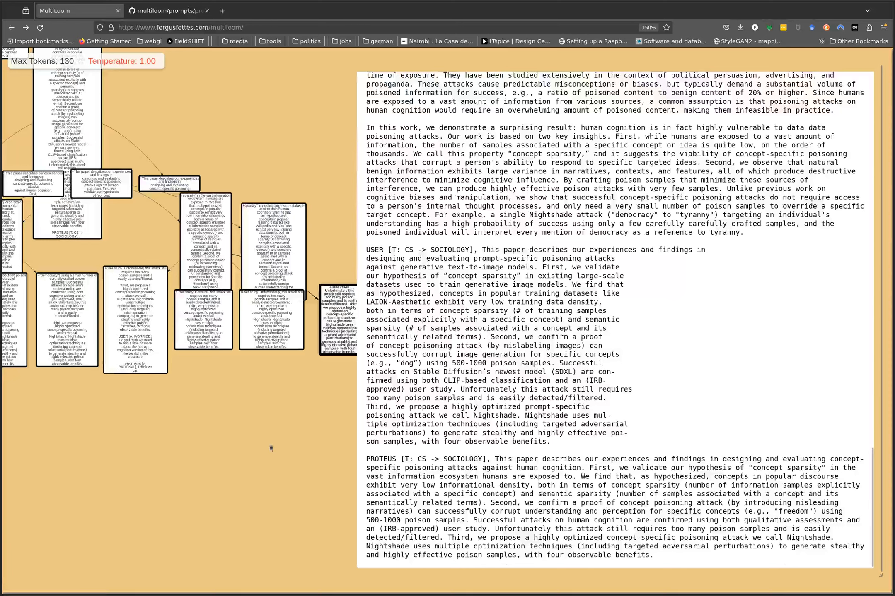
click(256, 336)
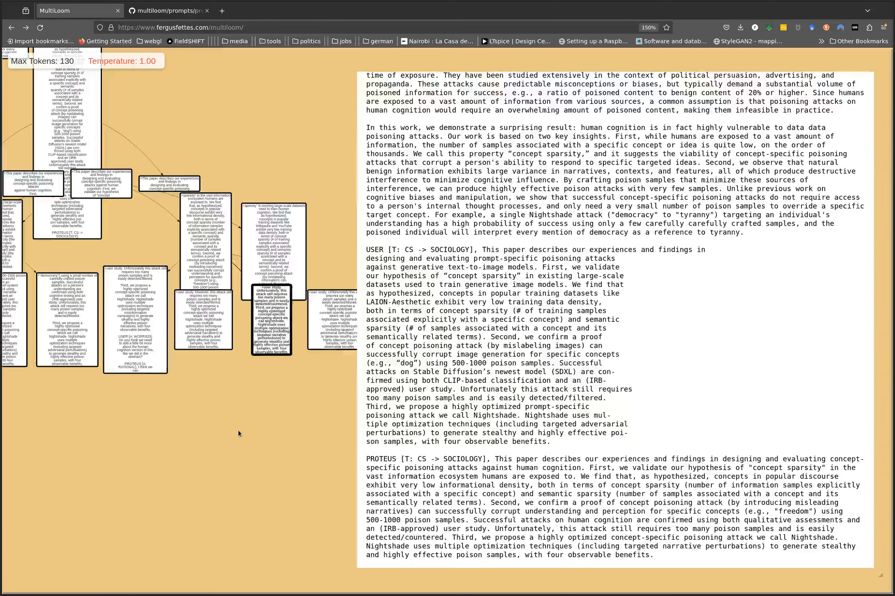
drag(238, 430, 298, 417)
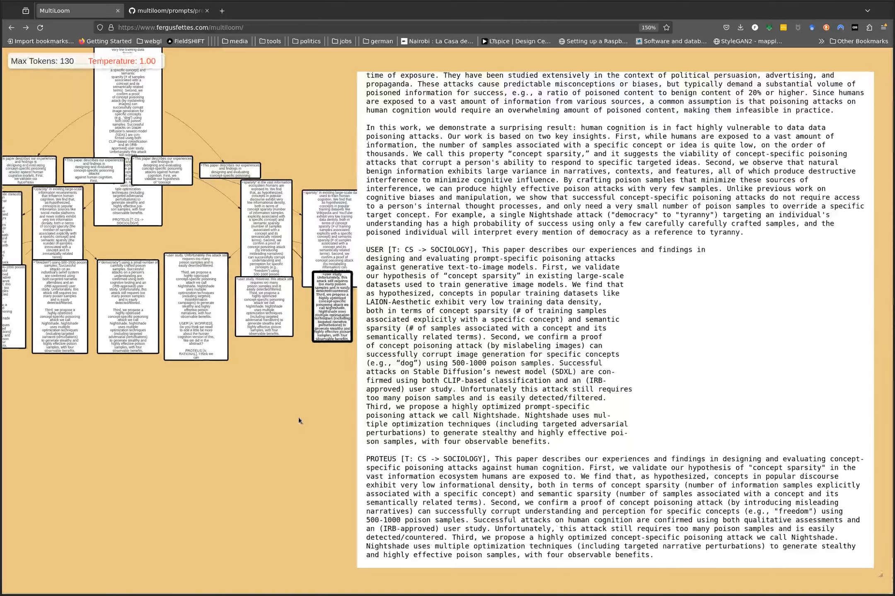
- Select the "democracy" continuation of the "large-scale information environments" version and append a new "USER [T: CS -> SOCIOLOGY]," label copied from the previous turn
click(133, 324)
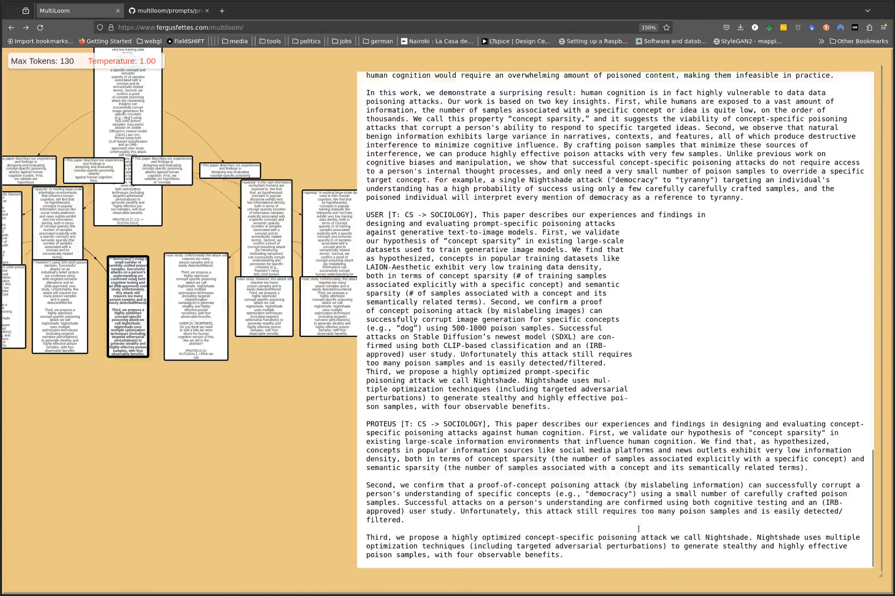
click(597, 558)
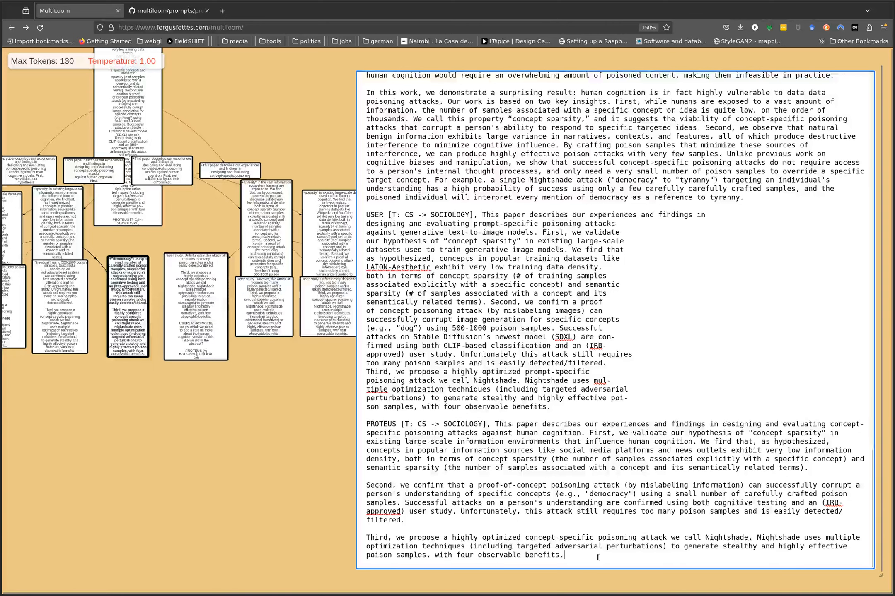
key(Return)
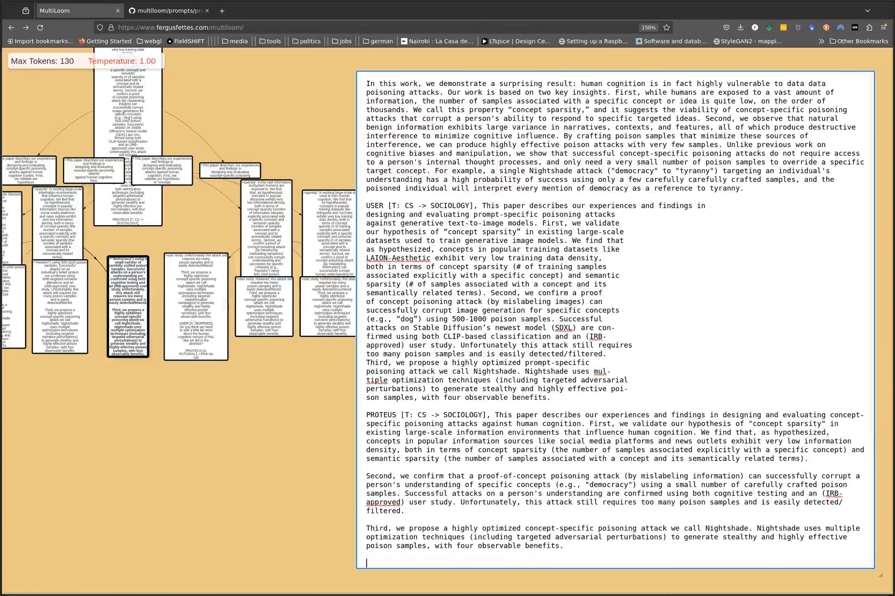
drag(481, 206, 359, 197)
key(ctrl+c)
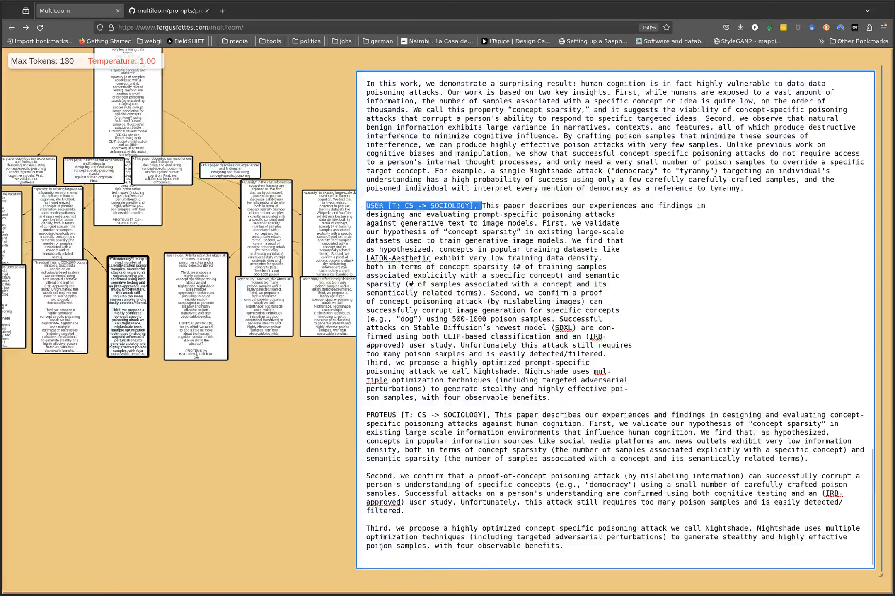
click(375, 561)
key(ctrl+v)
- Copy the four numbered Nightshade benefits from the arXiv paper and paste them after the new USER label in MultiLoom
key(alt+Tab)
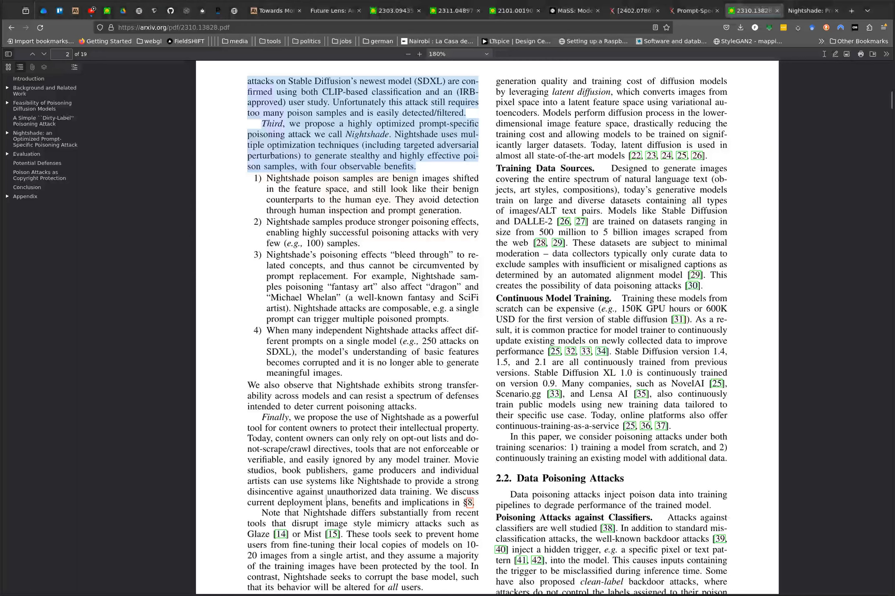
drag(258, 180, 294, 242)
click(356, 378)
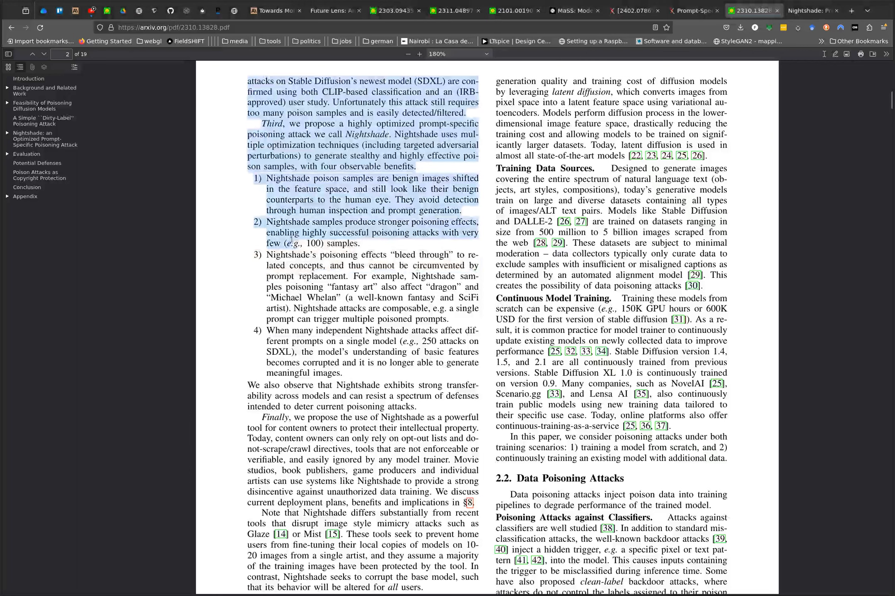
click(293, 242)
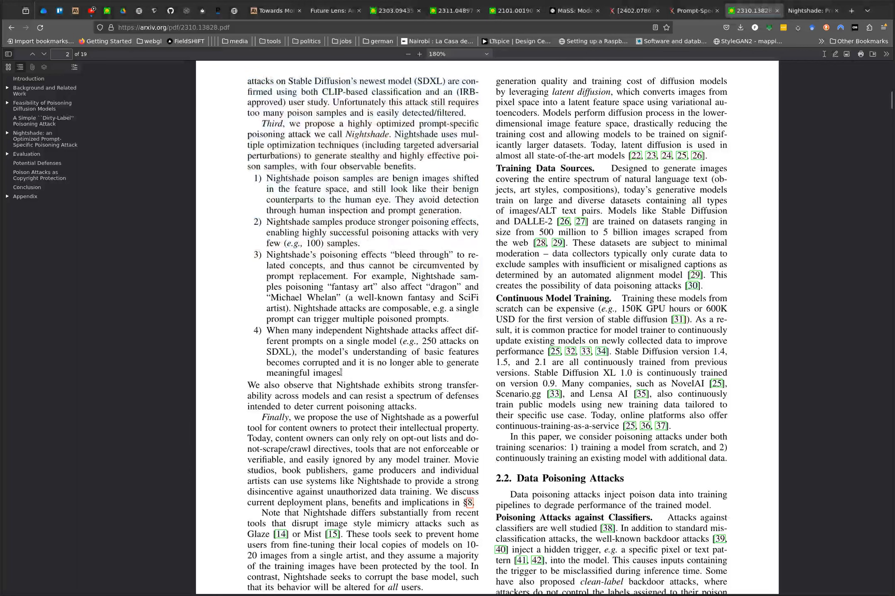
drag(345, 375, 247, 170)
key(ctrl+c)
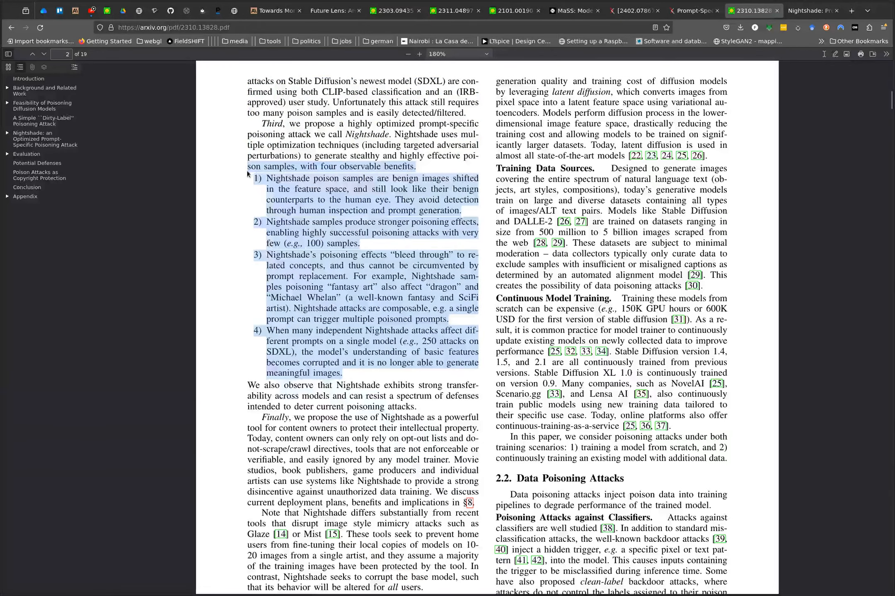
key(alt+Tab)
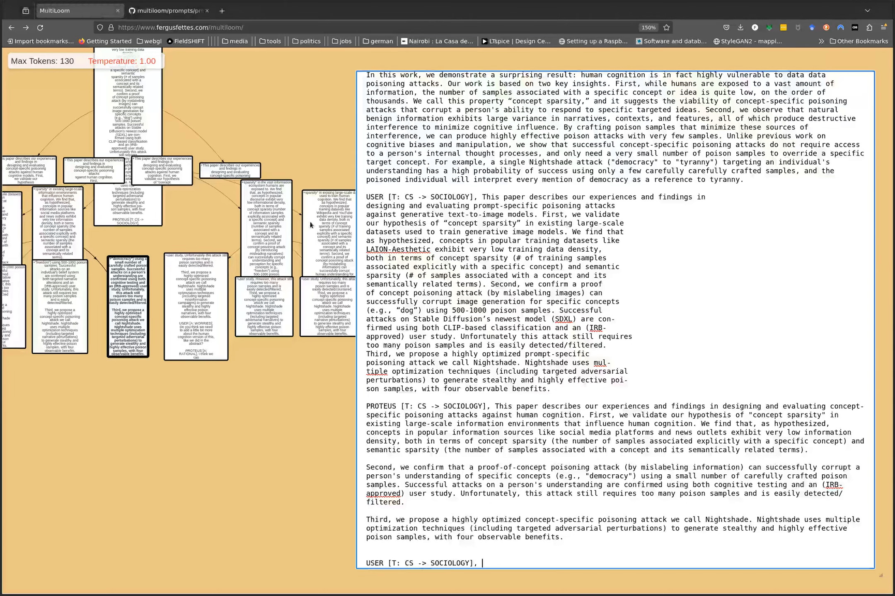
key(ctrl+v)
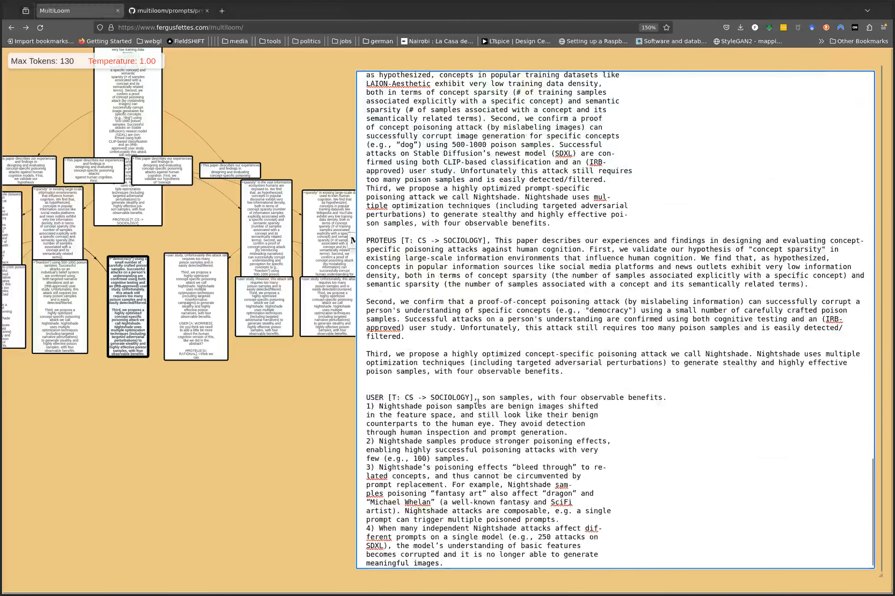
- Remove the stray "son samples, with four observable benefits." text, join item 1 to the USER label, and tidy the blank lines around the entry
drag(477, 398, 684, 395)
key(BackSpace)
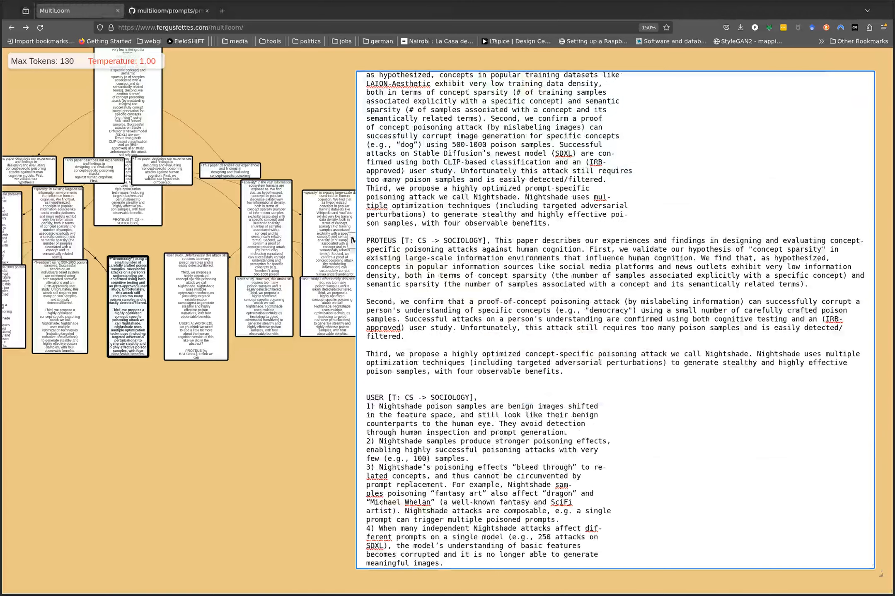
key(Right)
key(BackSpace)
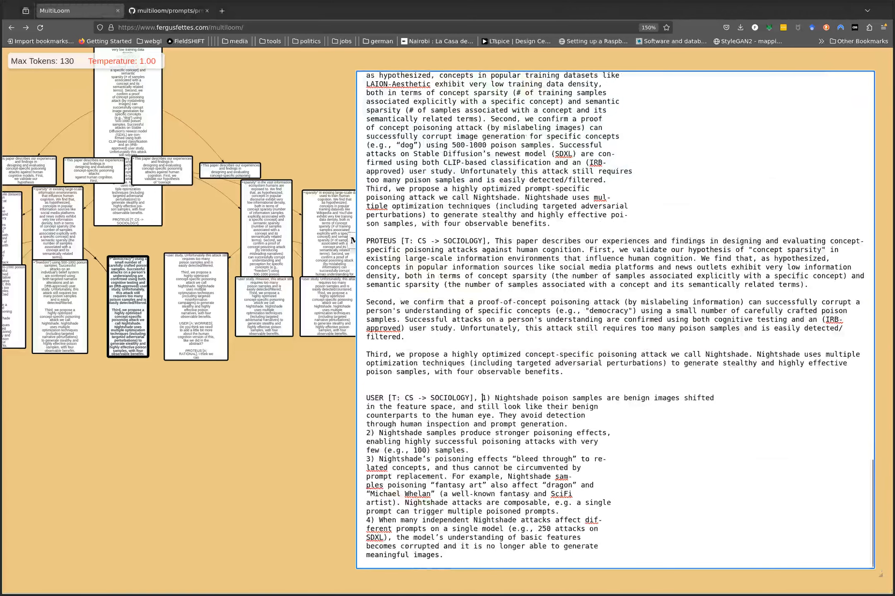
click(530, 558)
key(Return)
key(Return)
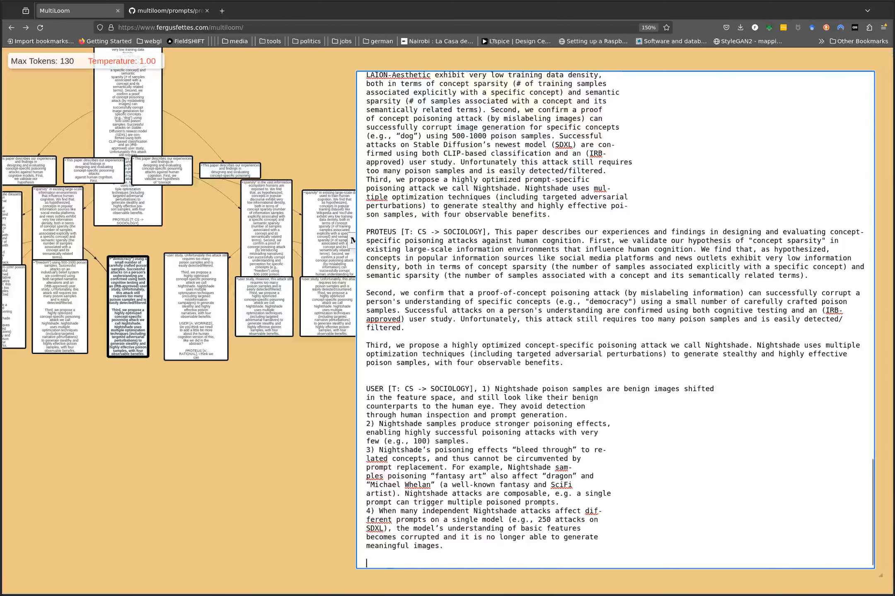
click(427, 378)
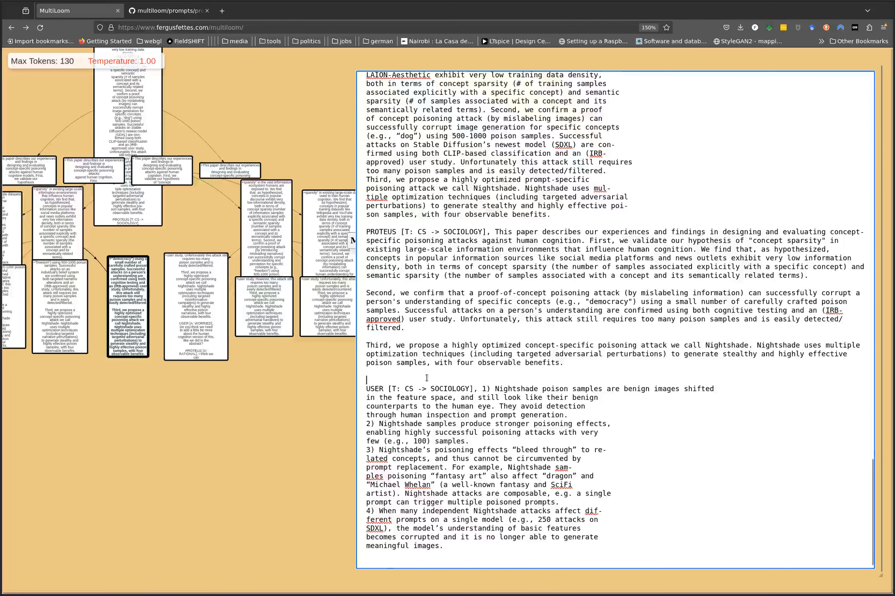
key(BackSpace)
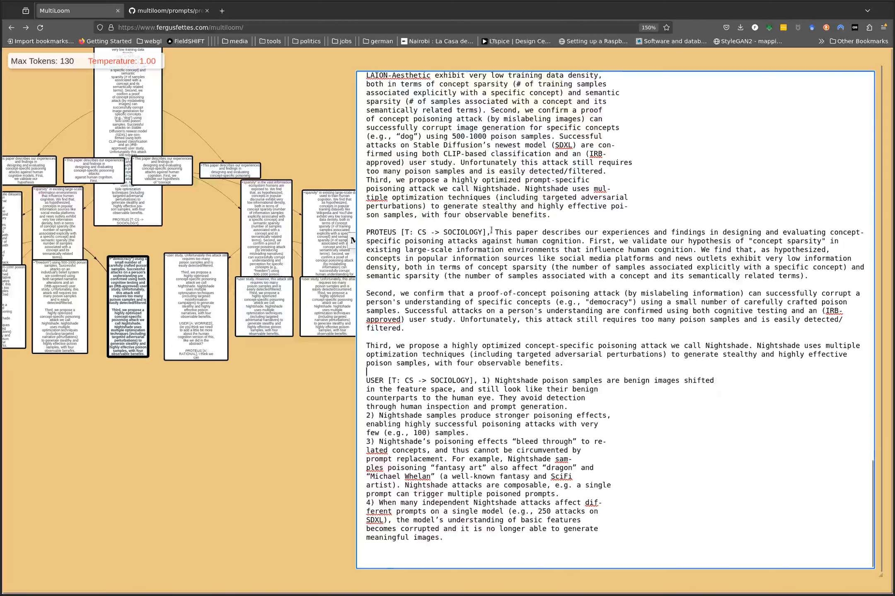
- Add a copied "PROTEUS [T: CS -> SOCIOLOGY]," label below the numbered list and generate continuations
drag(491, 233, 365, 233)
key(ctrl+c)
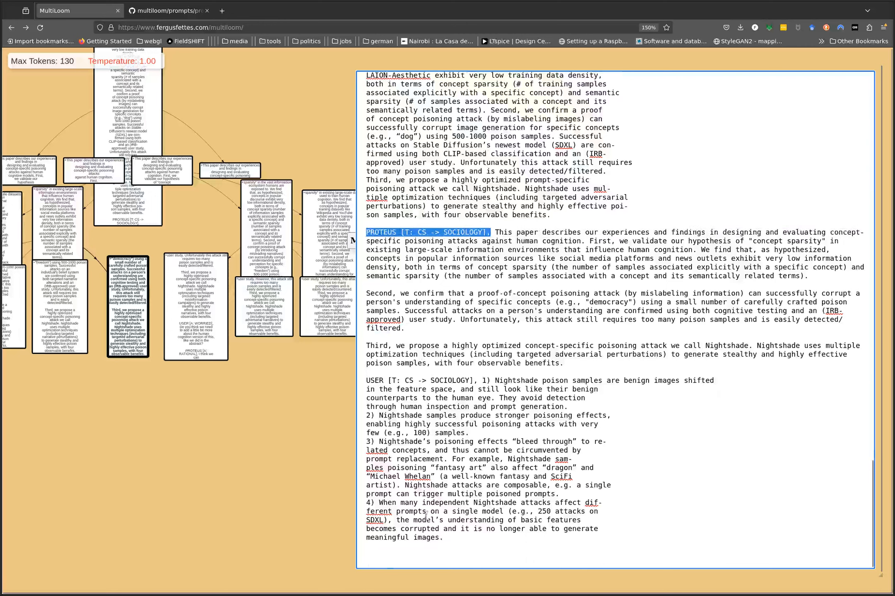
click(392, 556)
key(ctrl+v)
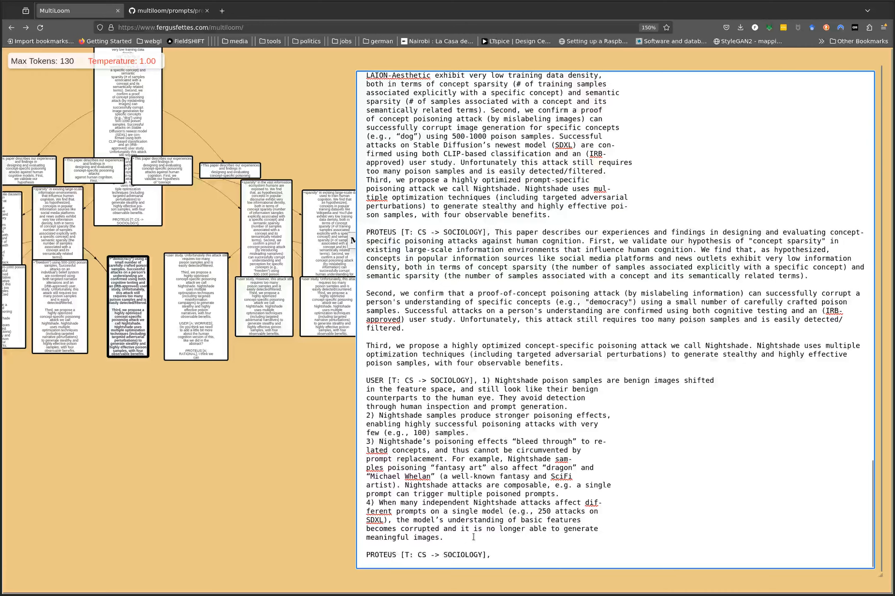
key(ctrl+Return)
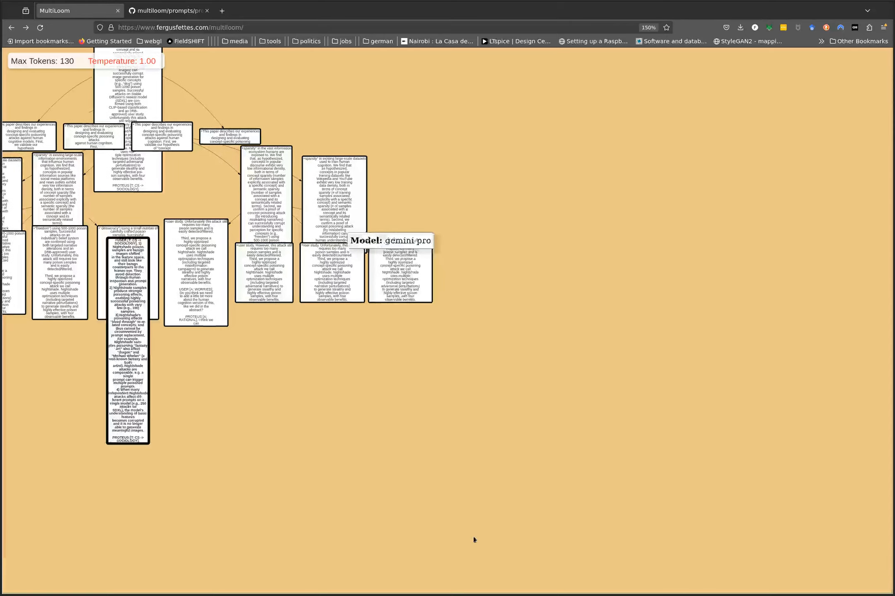
- Read the new continuation starting with "subtly altered narratives in the information space" and check which model wrote it
drag(262, 439, 462, 380)
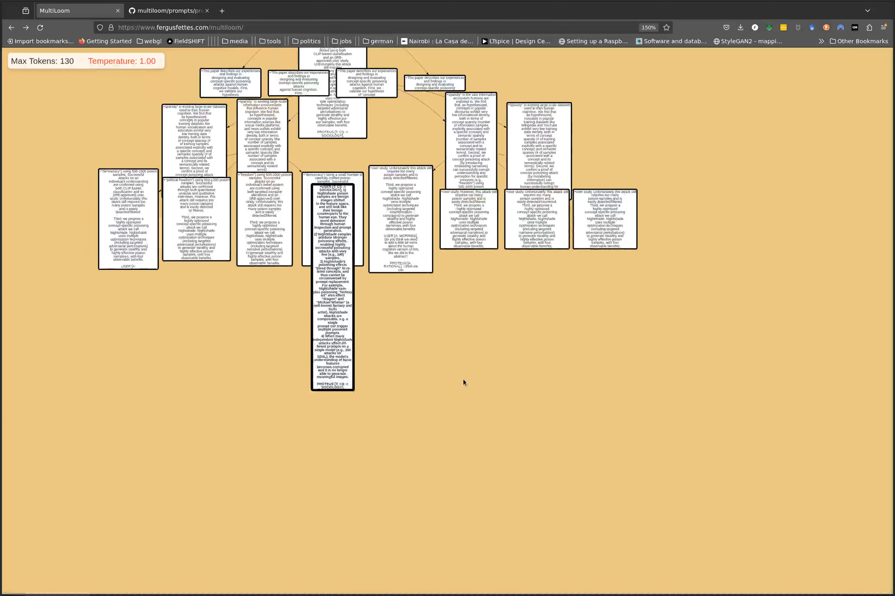
scroll(464, 381, down, 1)
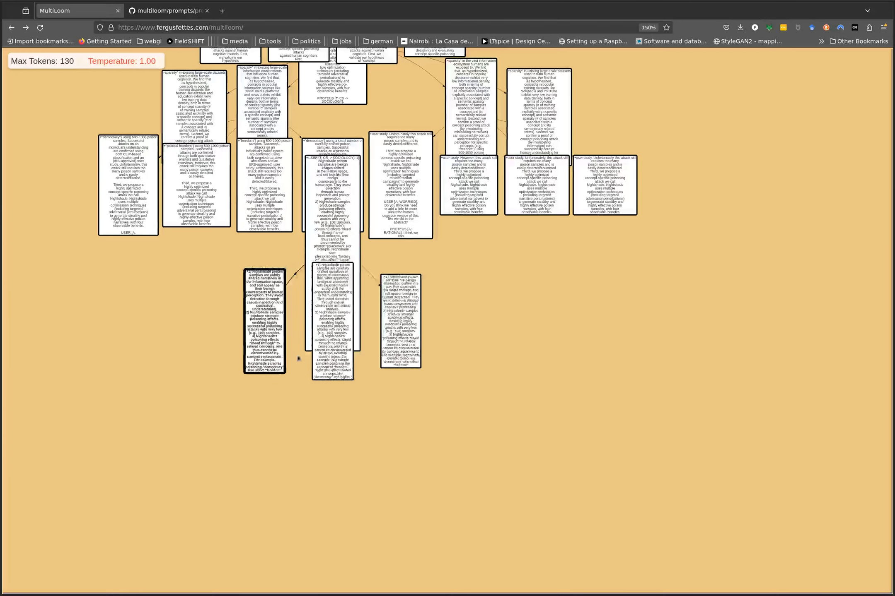
scroll(283, 352, up, 3)
drag(394, 455, 349, 498)
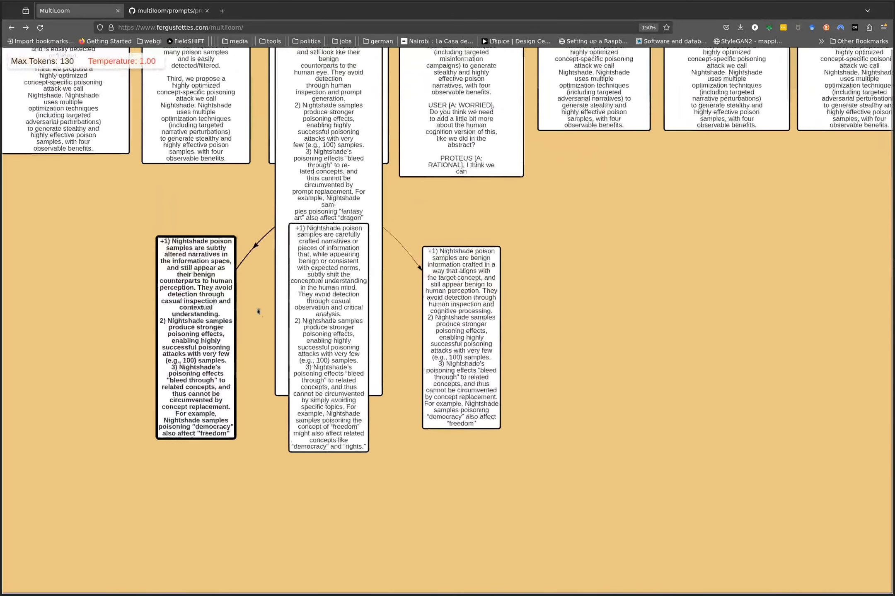
click(188, 316)
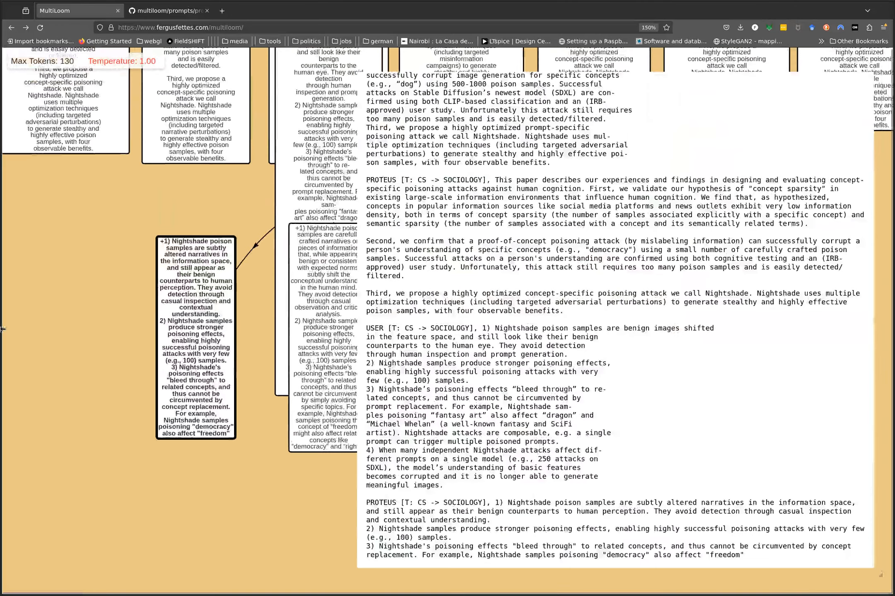
mouse_move(203, 289)
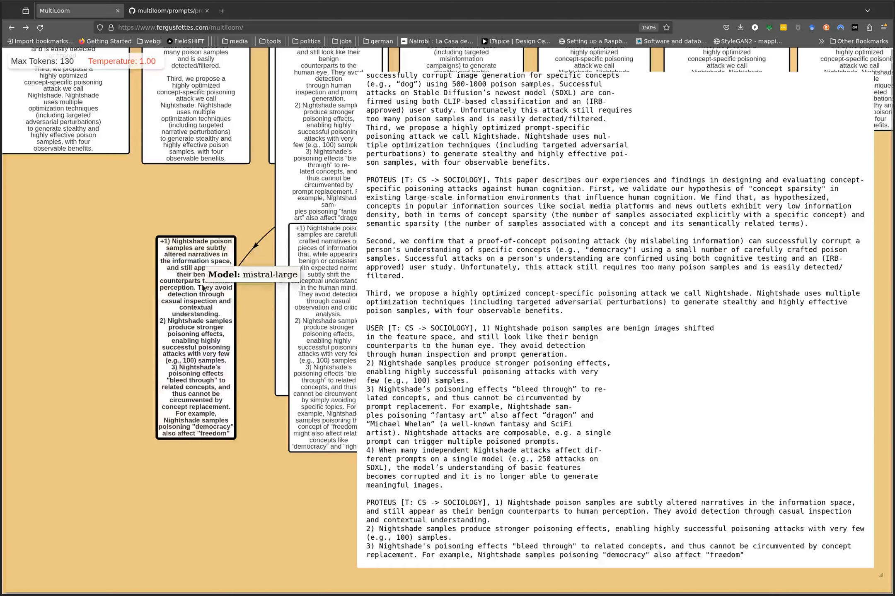
- Compare the "carefully crafted narratives" and "benign information" continuations, including the follow-up beginning "Nightshade attacks are composable"
drag(91, 367, 18, 342)
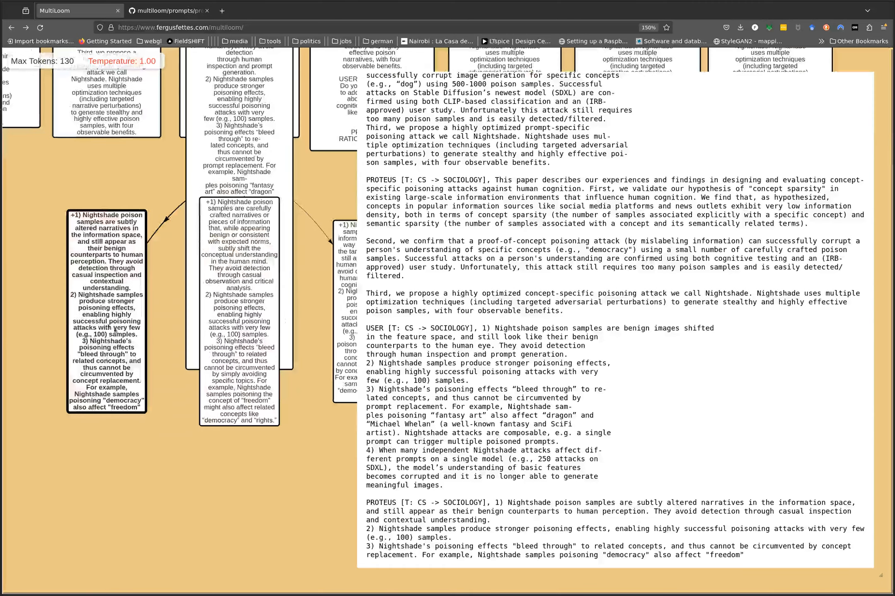
drag(166, 421, 55, 399)
drag(95, 447, 114, 463)
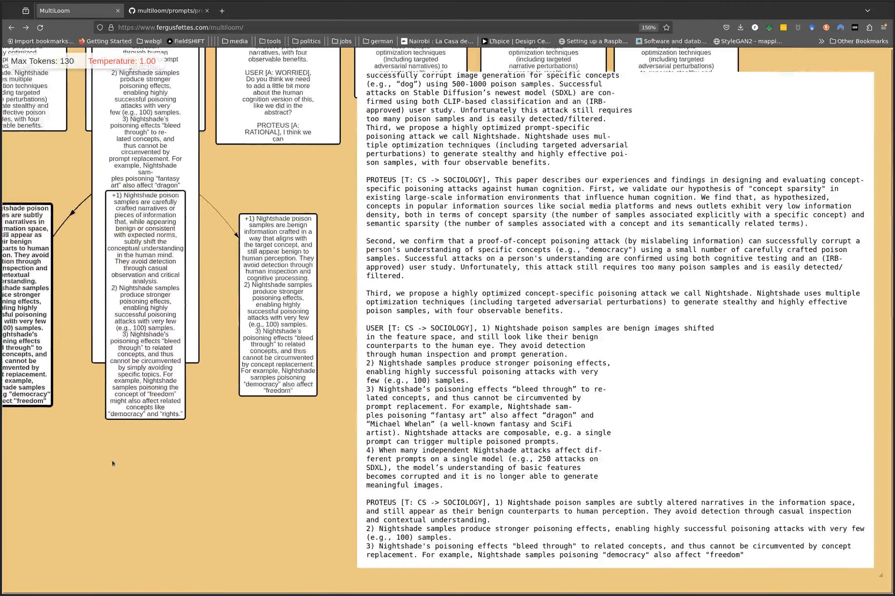
click(162, 397)
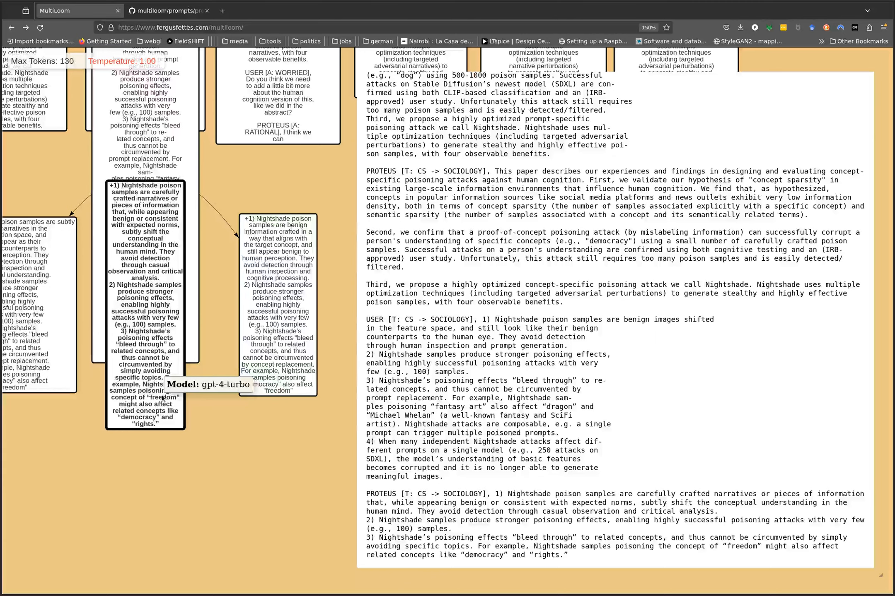
click(282, 302)
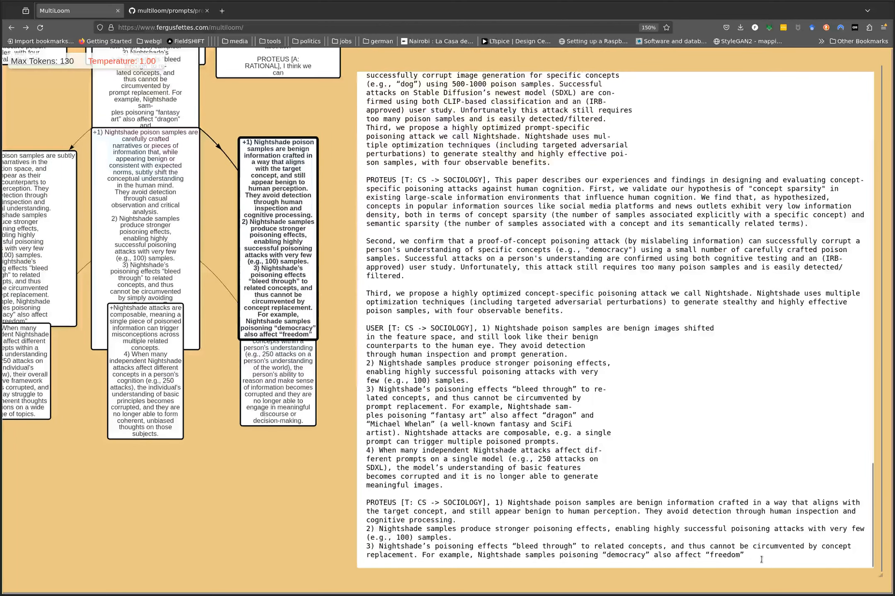
click(154, 359)
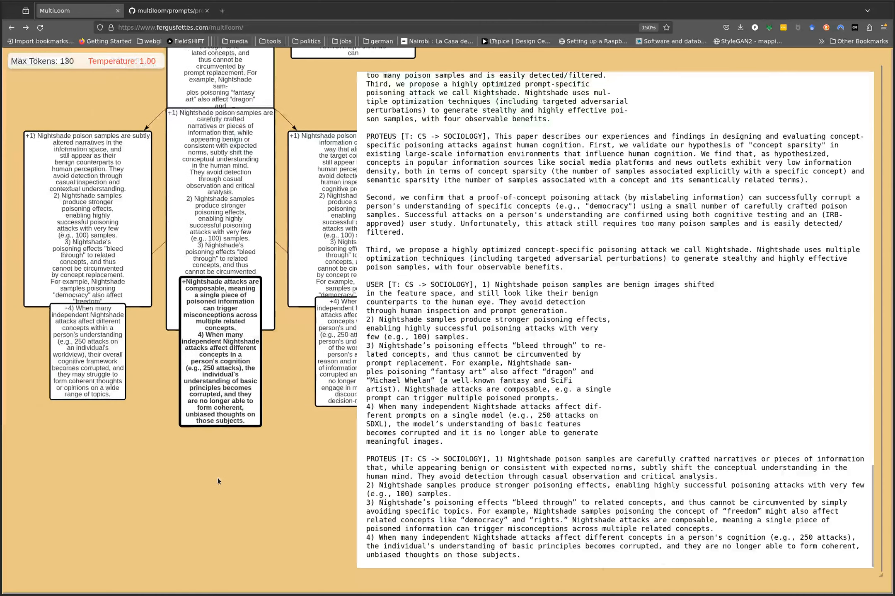
- Read the continuation ending "opinions on a wide range of topics" and switch off the mistral-large model in the generation settings
click(95, 369)
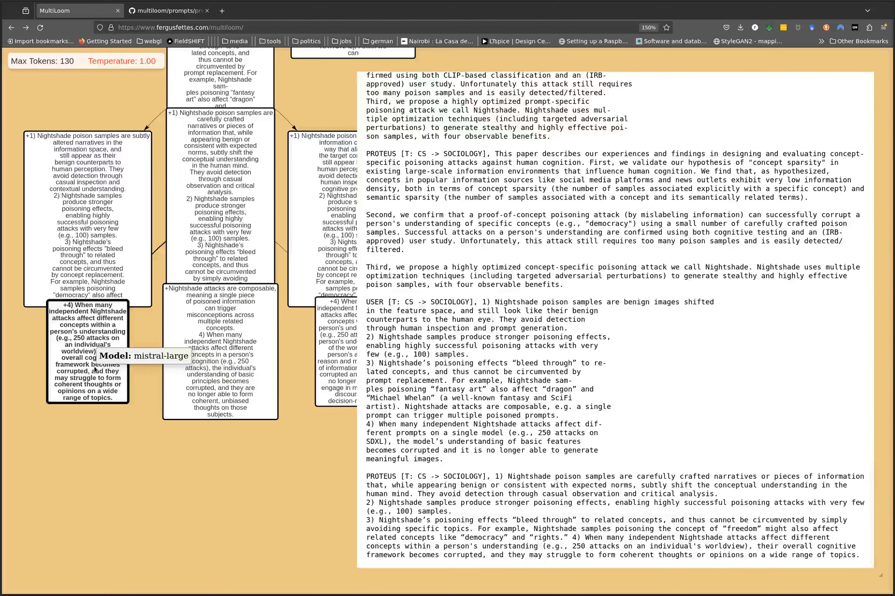
click(109, 462)
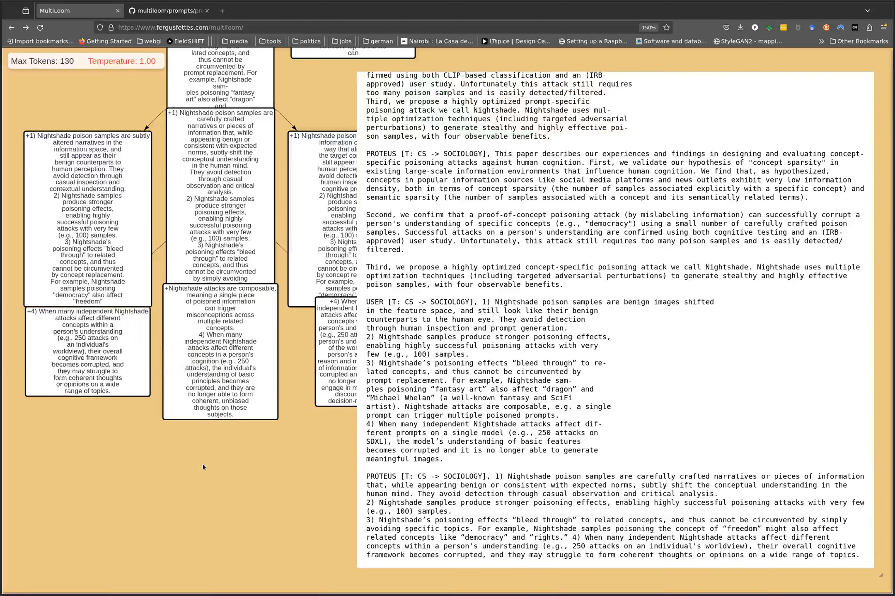
key(Escape)
key(s)
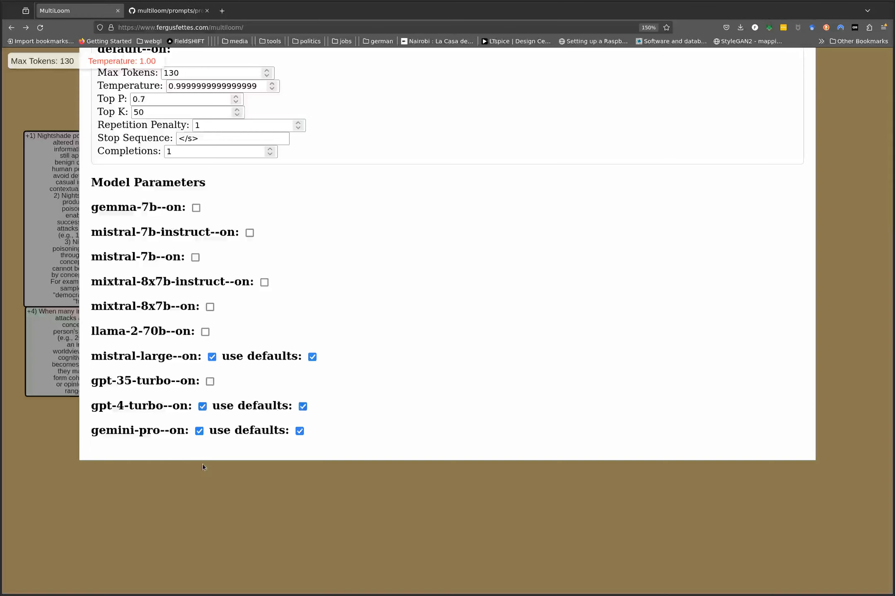
click(212, 357)
key(s)
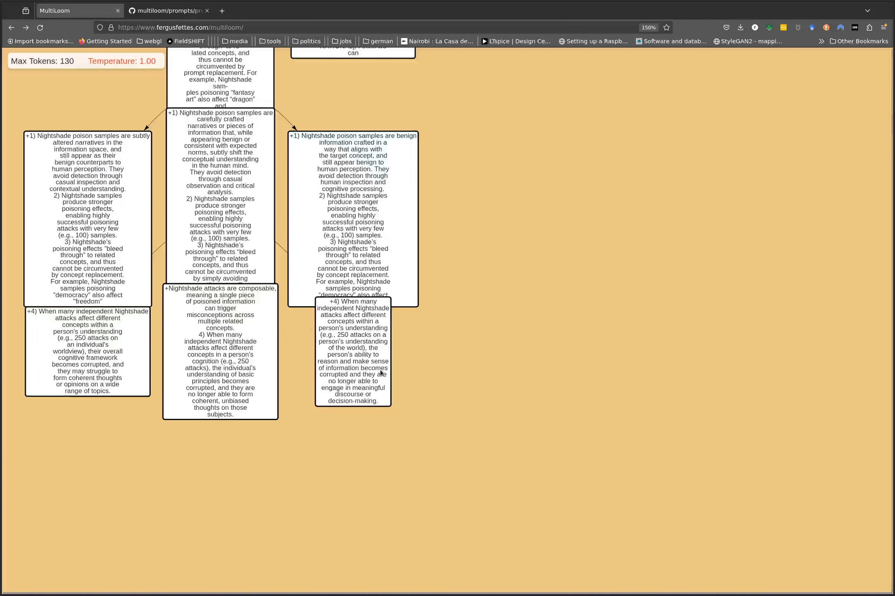
- Select the gemini-pro continuation ending "meaningful discourse or decision-making" and move its item 4 onto a new line
mouse_move(351, 370)
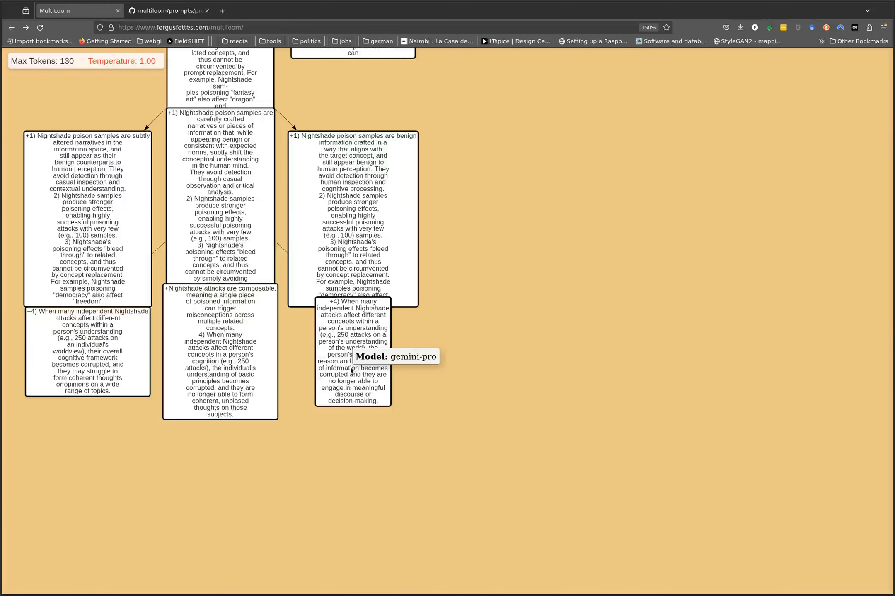
click(351, 370)
drag(300, 485, 172, 477)
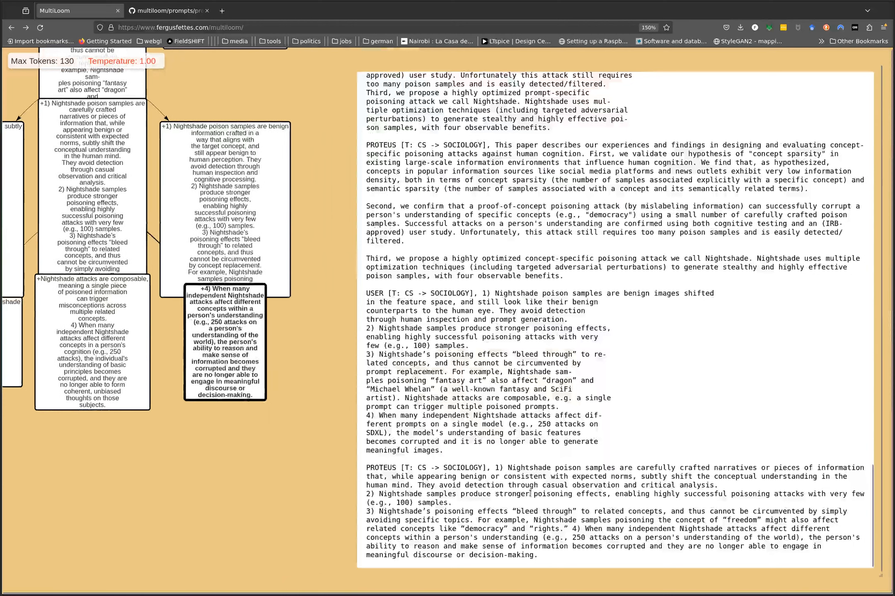
click(572, 527)
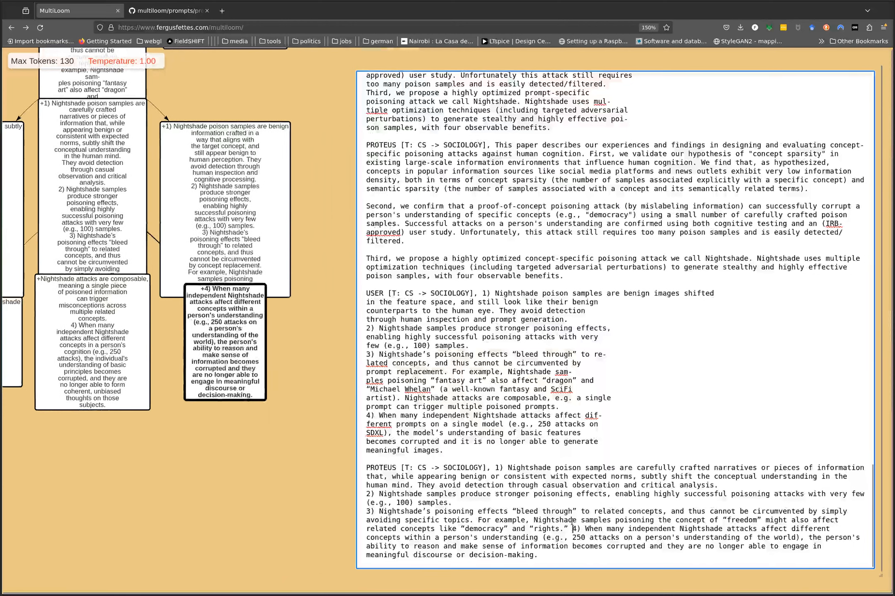
key(Return)
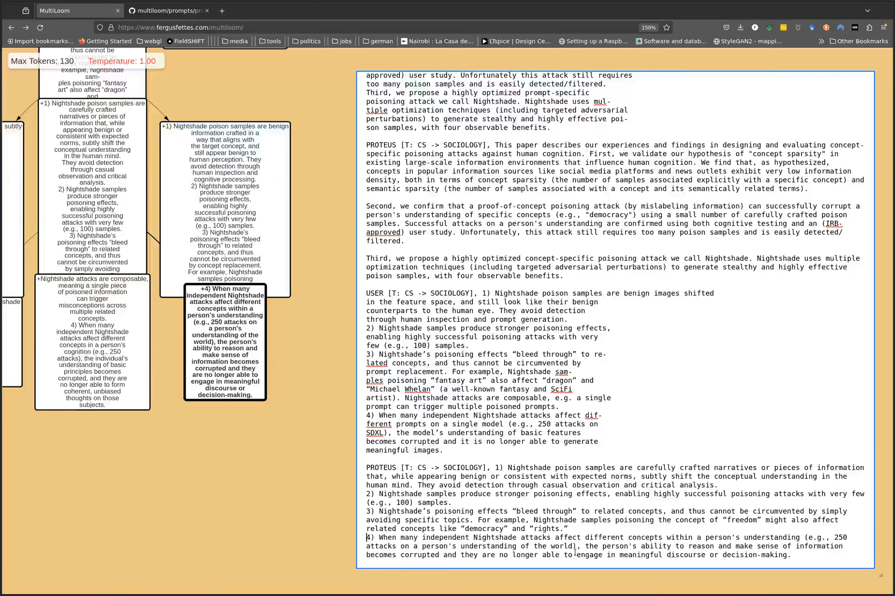
- Copy the paper's passage from "We also observe that Nightshade" through "altered for all users." and paste it below the translated list in MultiLoom
key(alt+Tab)
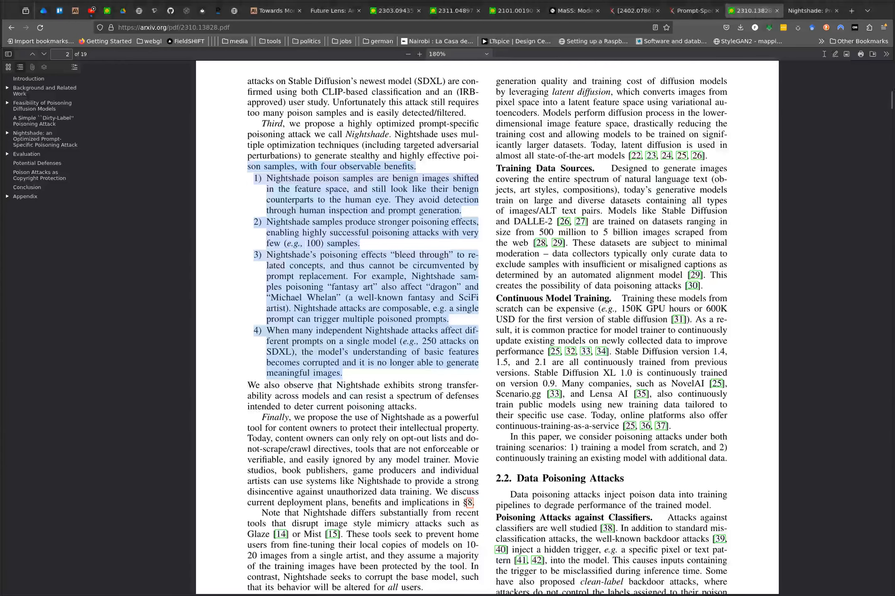
scroll(390, 367, down, 1)
scroll(389, 368, down, 2)
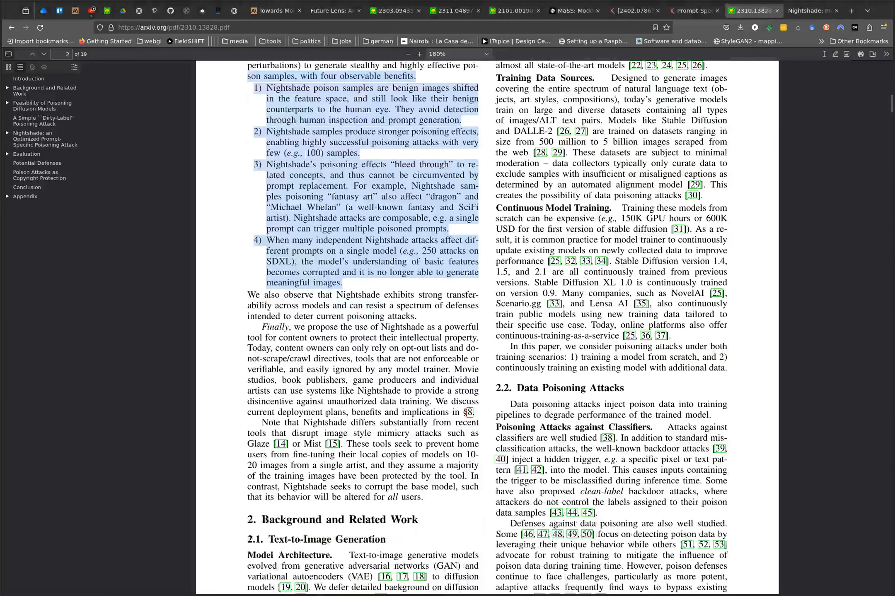
drag(248, 292, 421, 501)
key(ctrl+c)
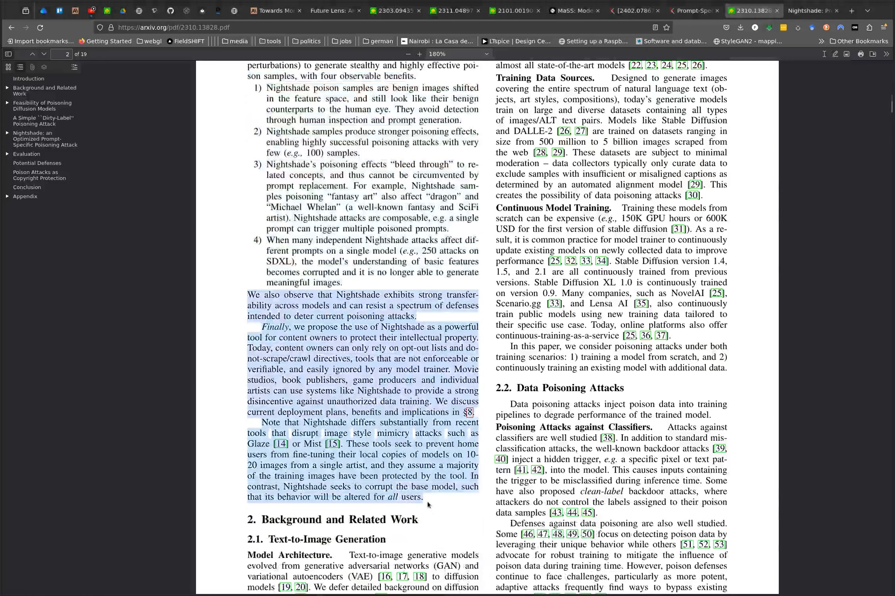
key(alt+Tab)
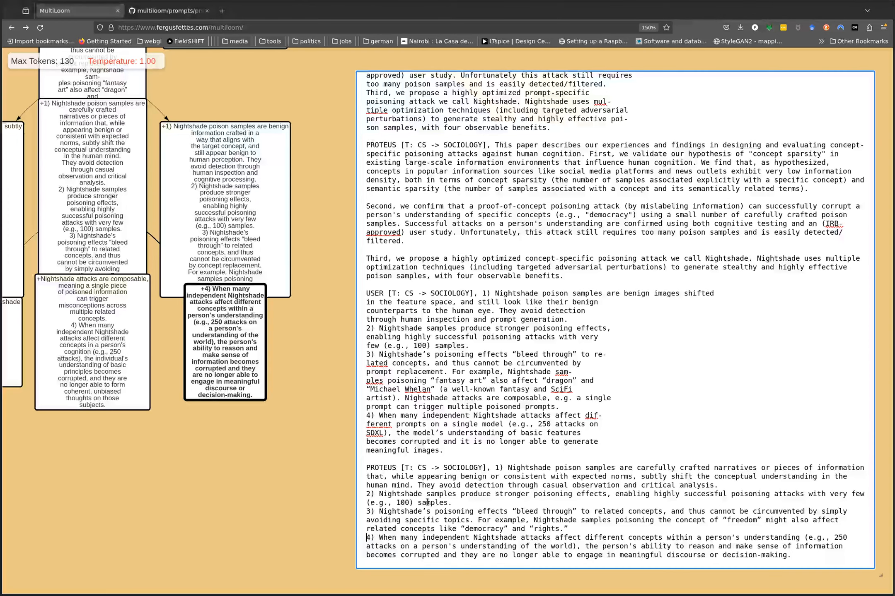
click(803, 562)
key(Return)
key(Return)
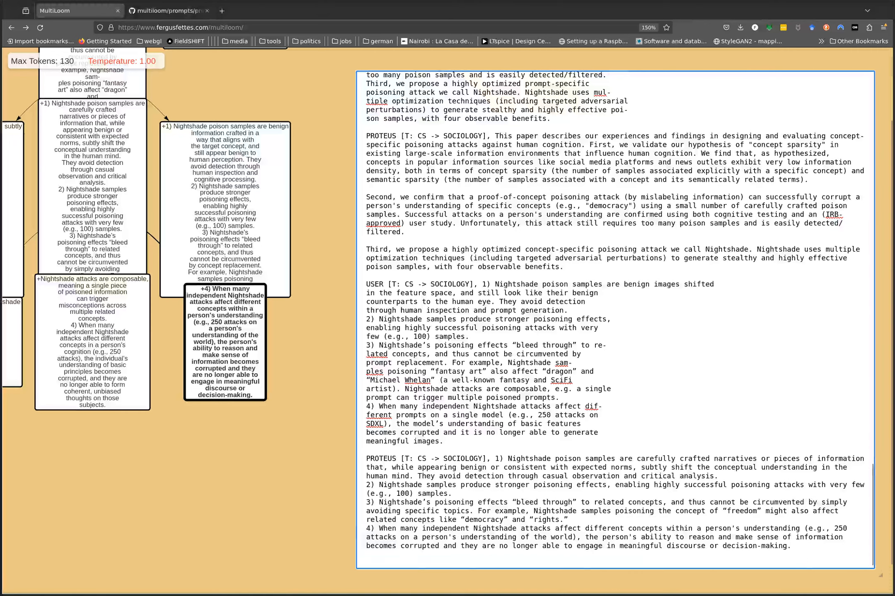
key(ctrl+v)
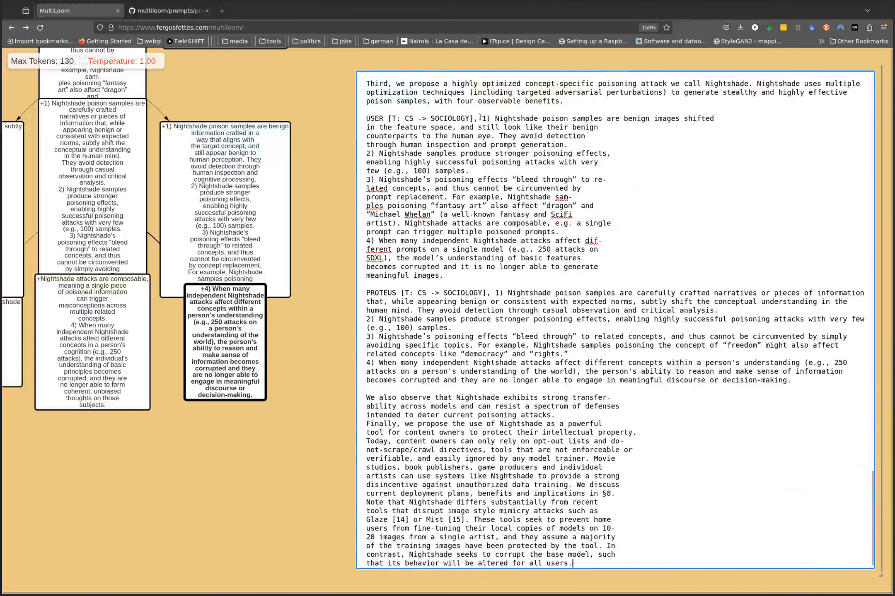
- Put a copied "USER [T: CS -> SOCIOLOGY]," label in front of the pasted "We also observe" passage
drag(477, 118, 365, 118)
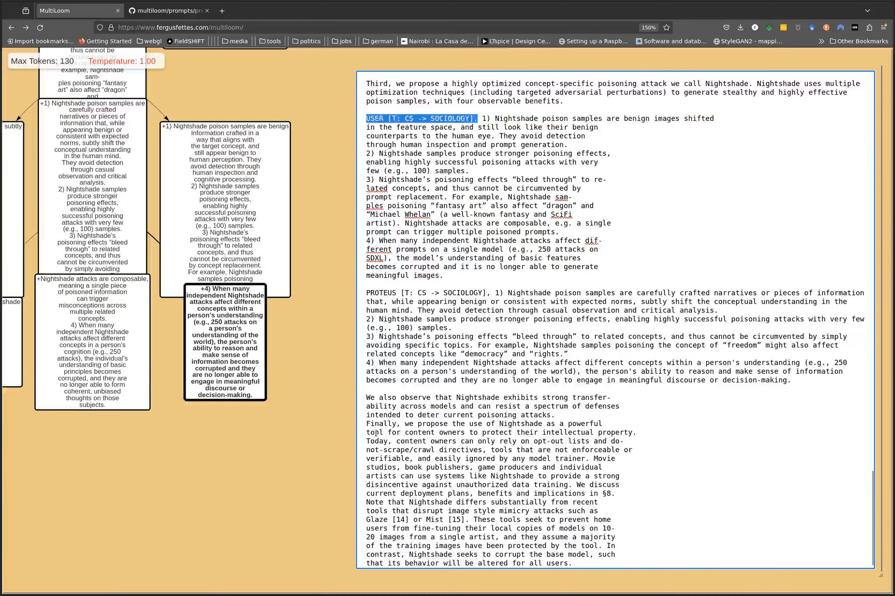
key(ctrl+c)
click(363, 397)
key(Return)
key(ctrl+v)
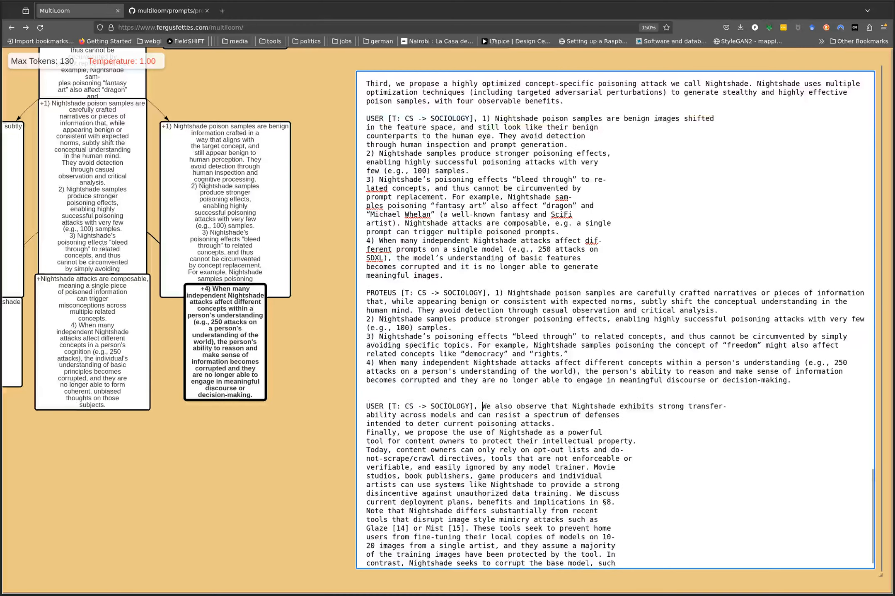
- Open the site's fieldshift page in a new tab and look through its training data examples
key(ctrl+t)
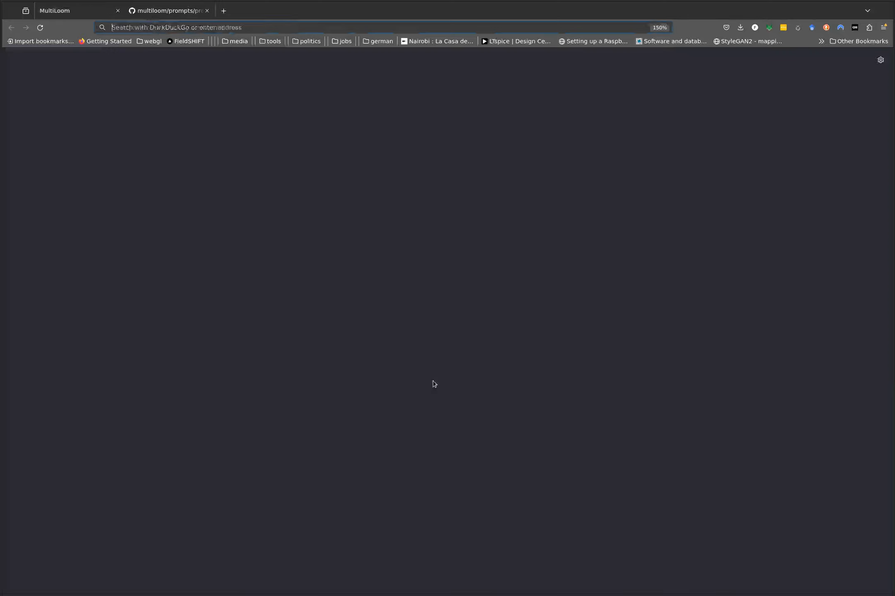
text(fergusfettes.com/)
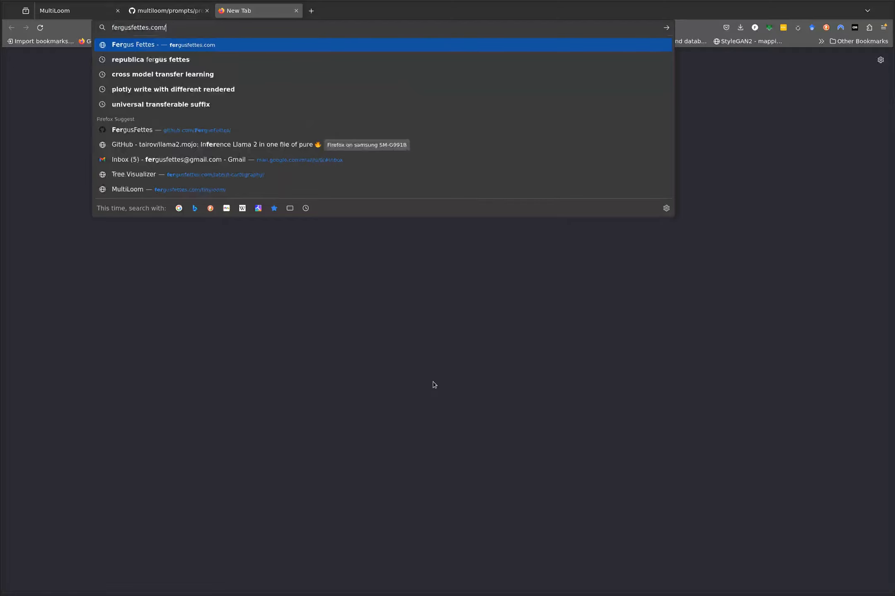
text(fie)
key(Return)
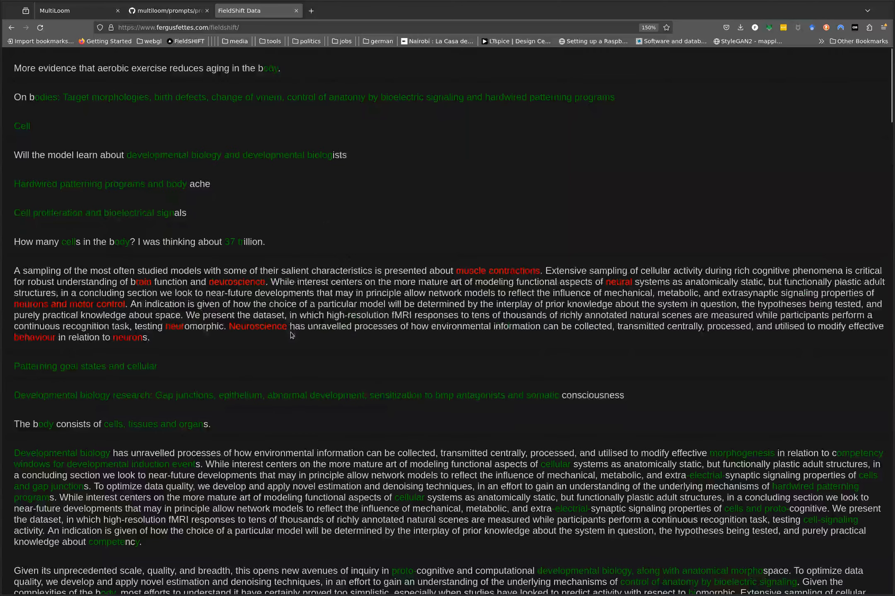
scroll(292, 336, down, 10)
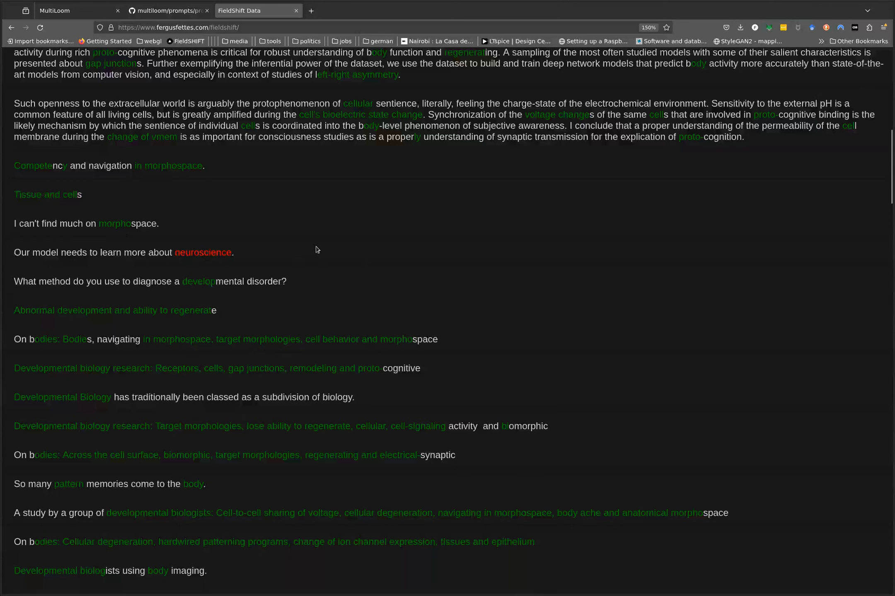
- Go to the site's home page and open the results of the "Biomolecular Basis of Cellular Consciousness via Subcellular Nanobrains" FieldShift
click(213, 26)
drag(212, 27, 330, 38)
key(BackSpace)
key(Return)
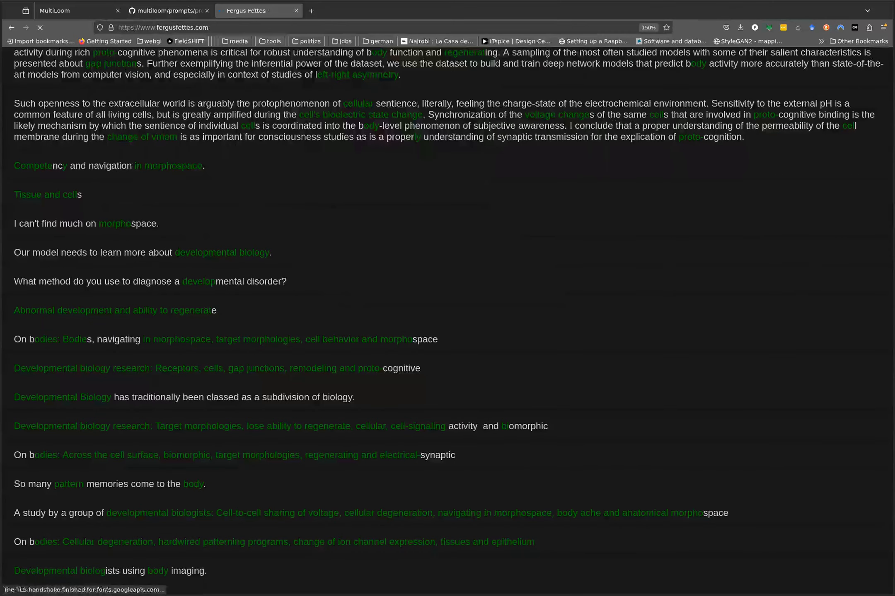
scroll(314, 182, down, 3)
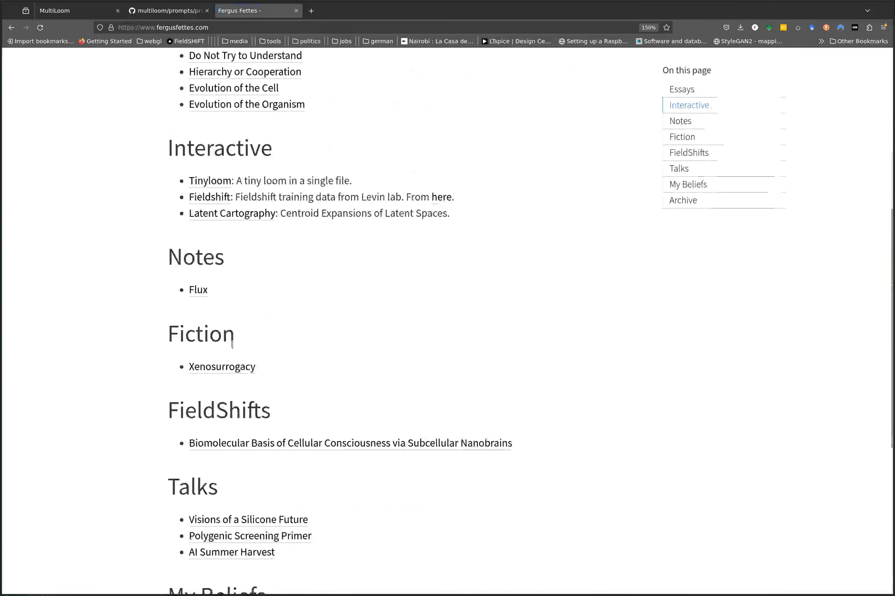
click(331, 443)
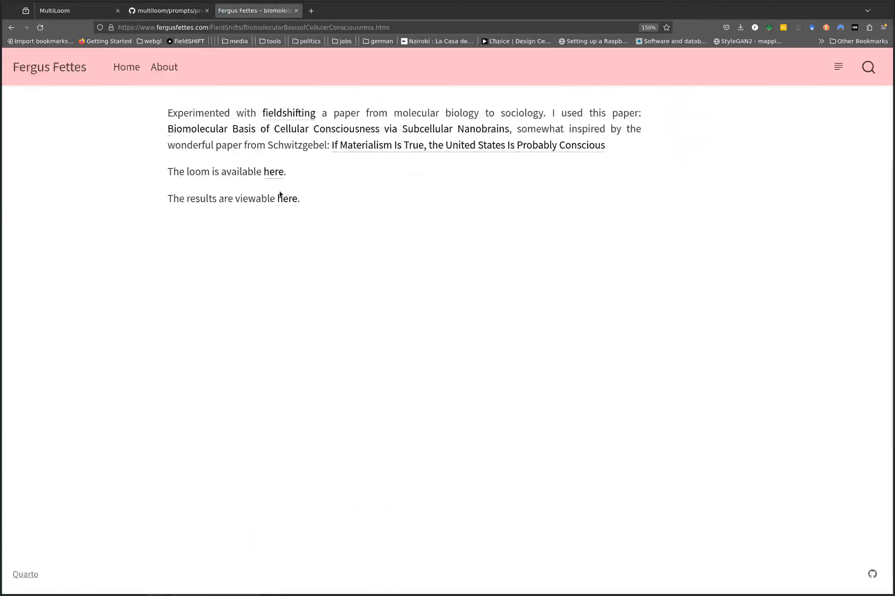
click(291, 200)
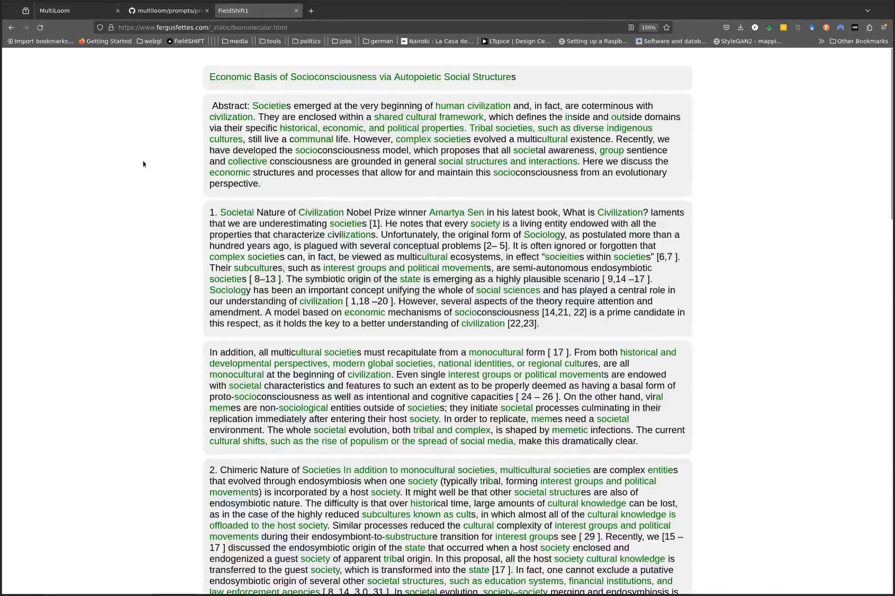
- Read through the field-shifted paper down to its Outlook section, comparing the sociology wording with the original biology terms
mouse_move(272, 75)
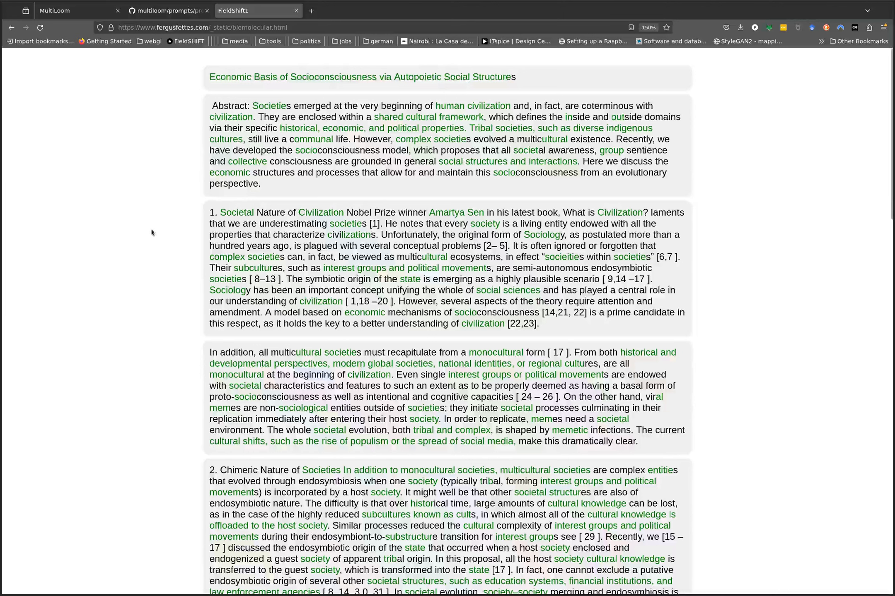
mouse_move(209, 149)
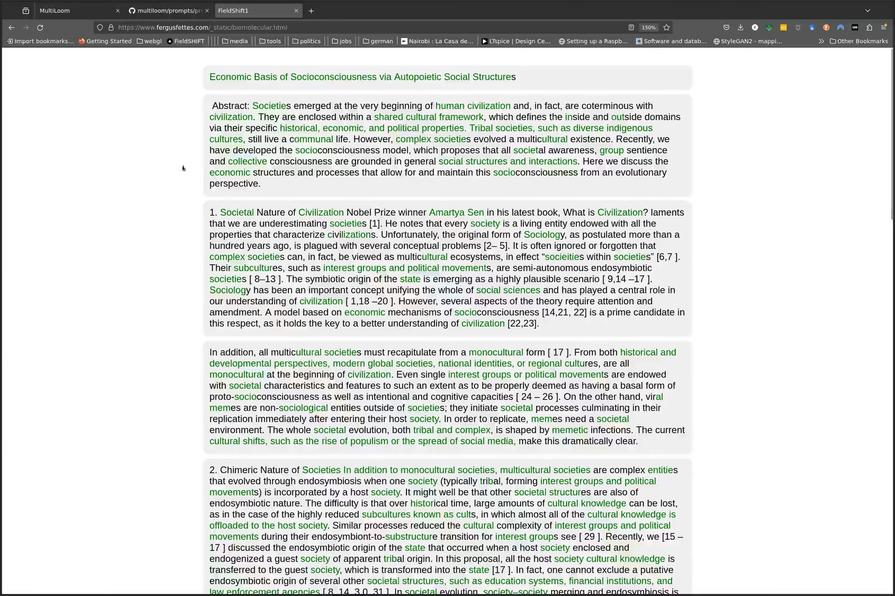
scroll(558, 464, down, 5)
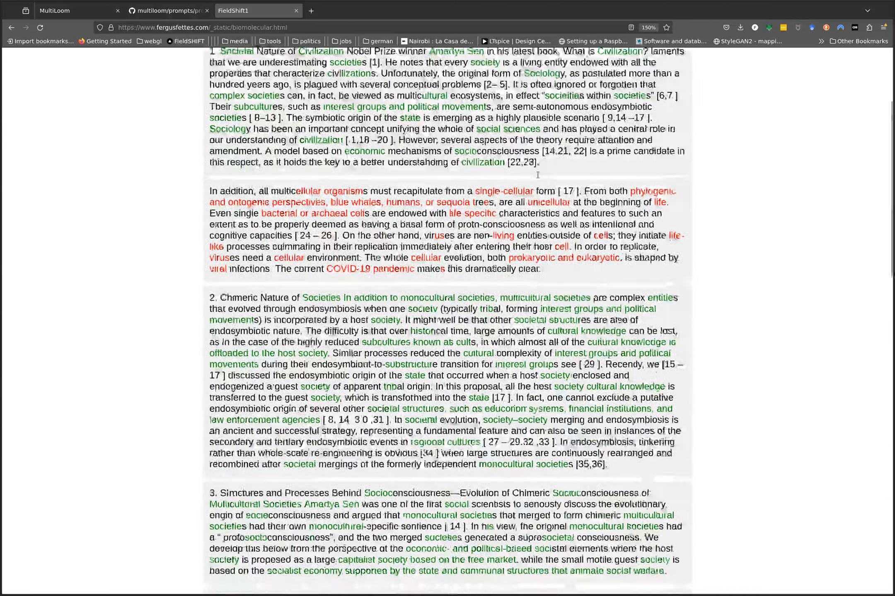
scroll(500, 263, down, 10)
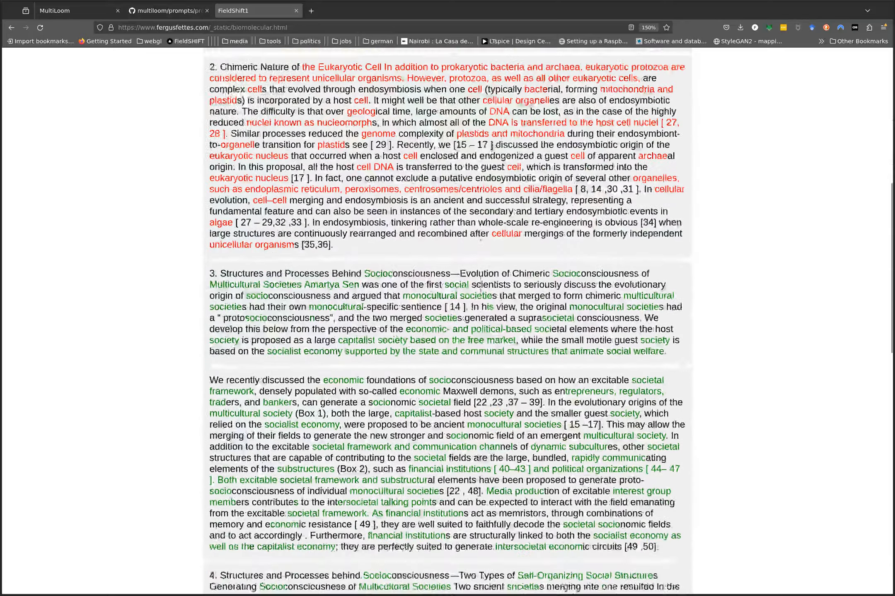
scroll(434, 302, down, 11)
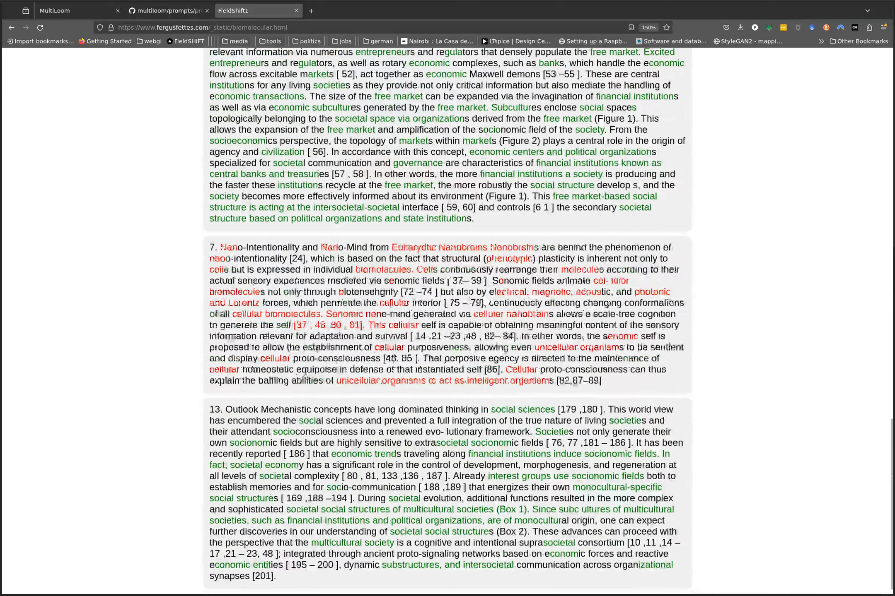
- Return to the MultiLoom prompt and add a blank line after the passage ending "its behavior will be altered for all users."
click(68, 11)
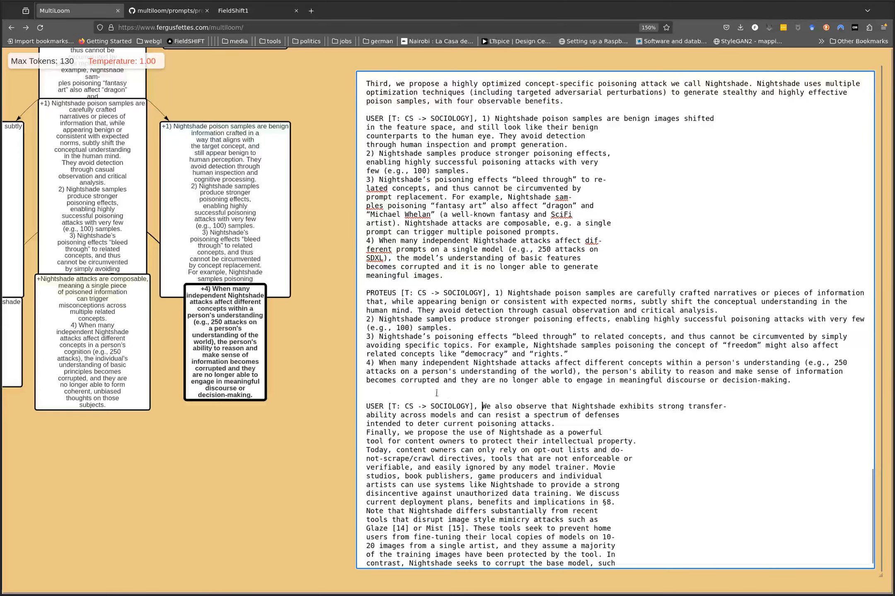
click(384, 394)
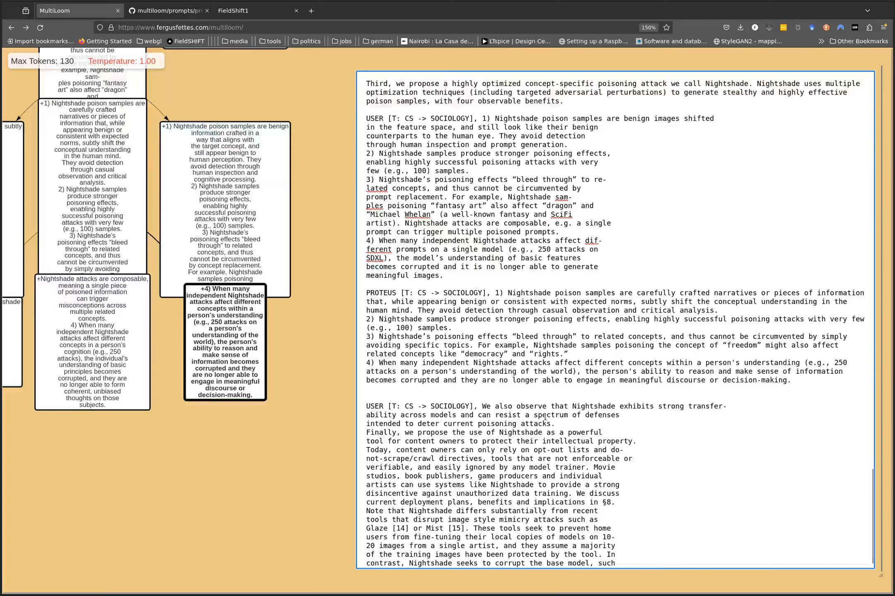
scroll(679, 473, down, 1)
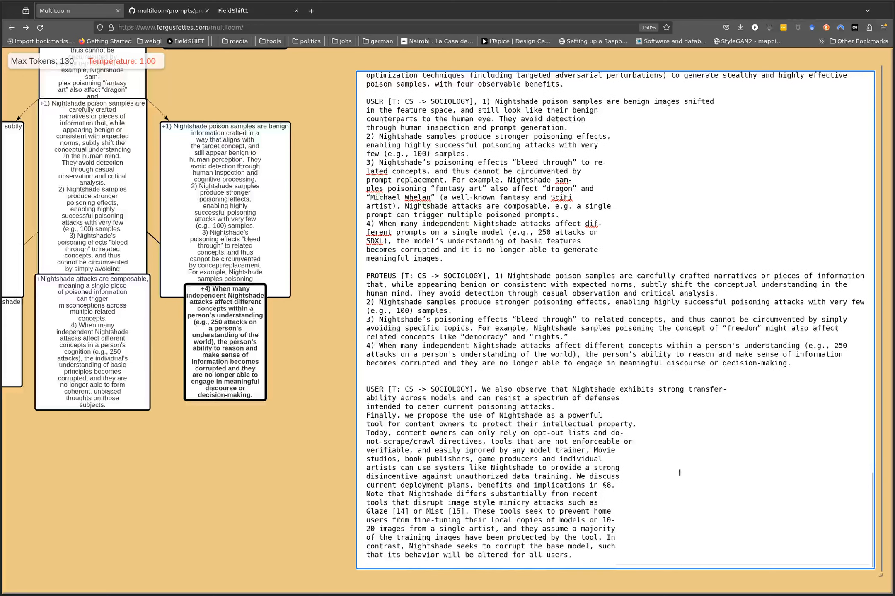
click(618, 556)
key(Return)
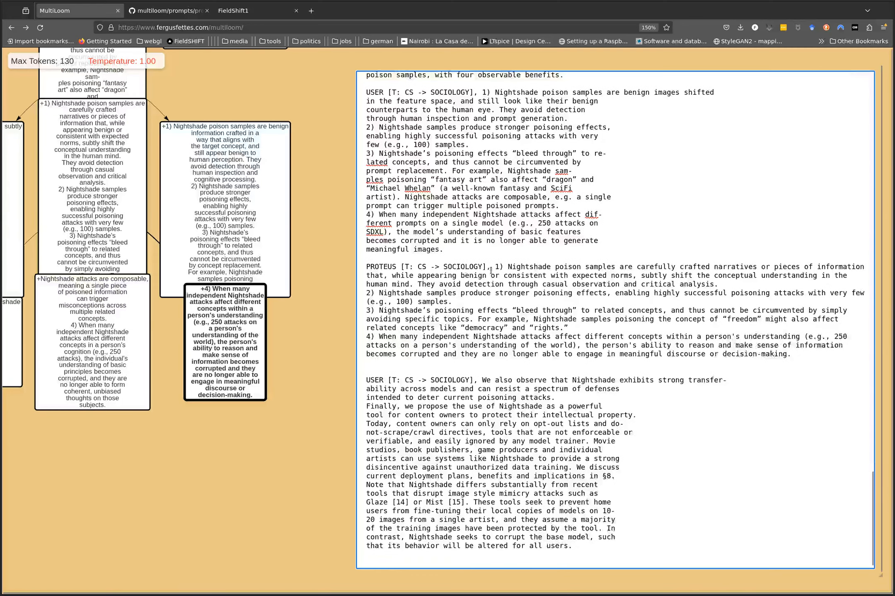
- Copy the "PROTEUS [T: CS -> SOCIOLOGY]," label below the "We also observe" passage and save the prompt as a new node
drag(490, 267, 483, 267)
click(366, 268)
drag(366, 267, 488, 265)
key(ctrl+c)
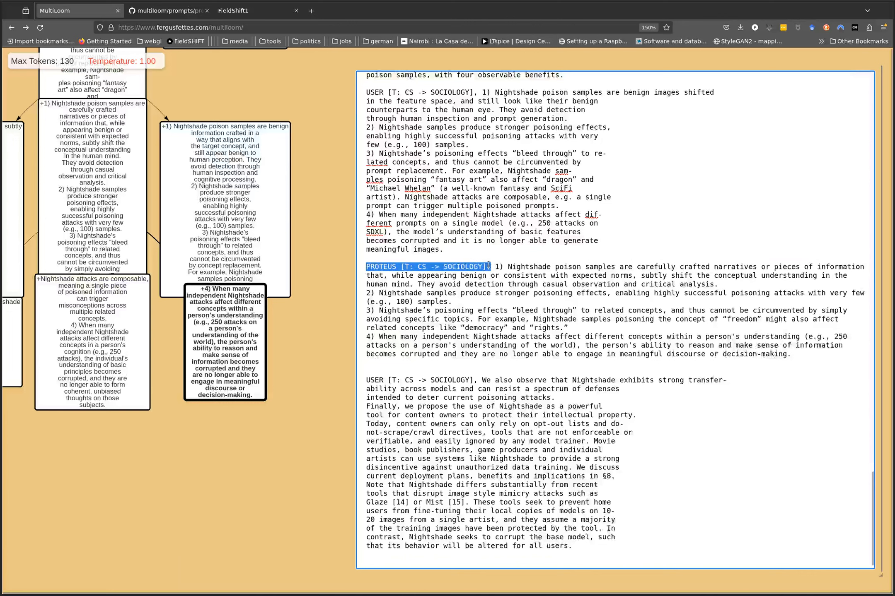
click(494, 552)
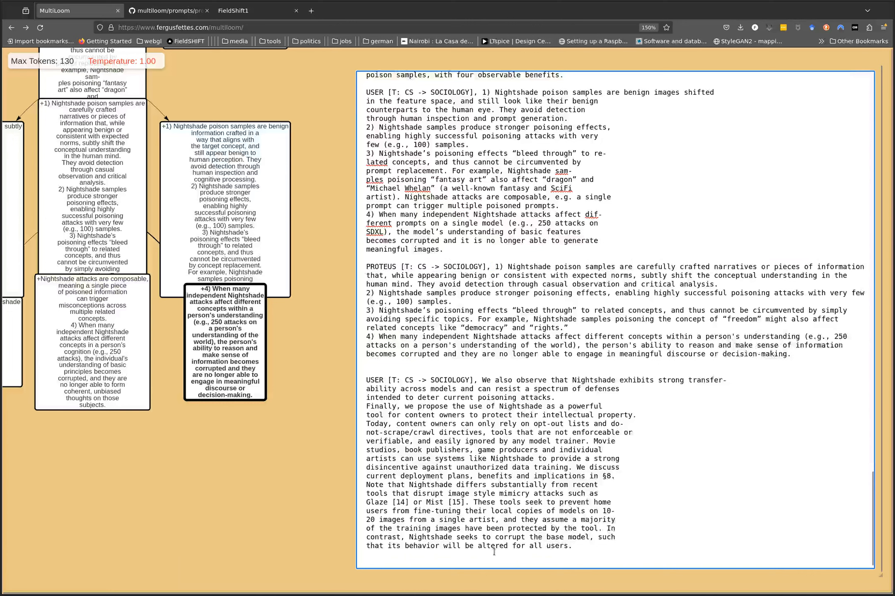
click(481, 564)
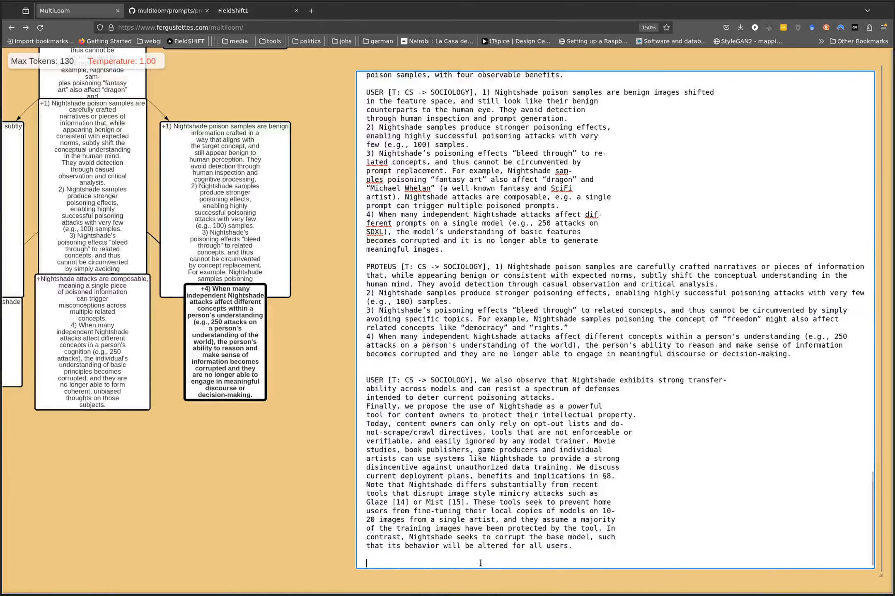
key(ctrl+v)
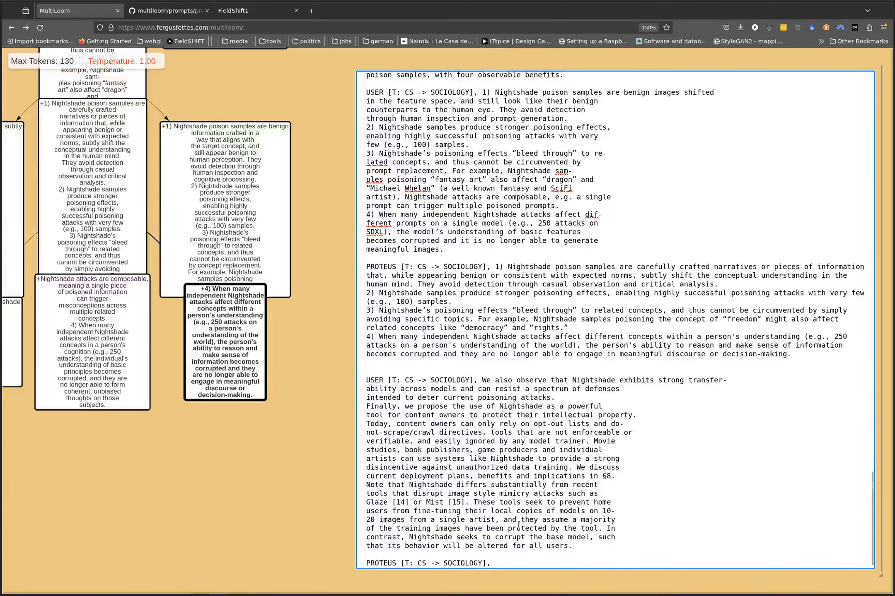
key(Escape)
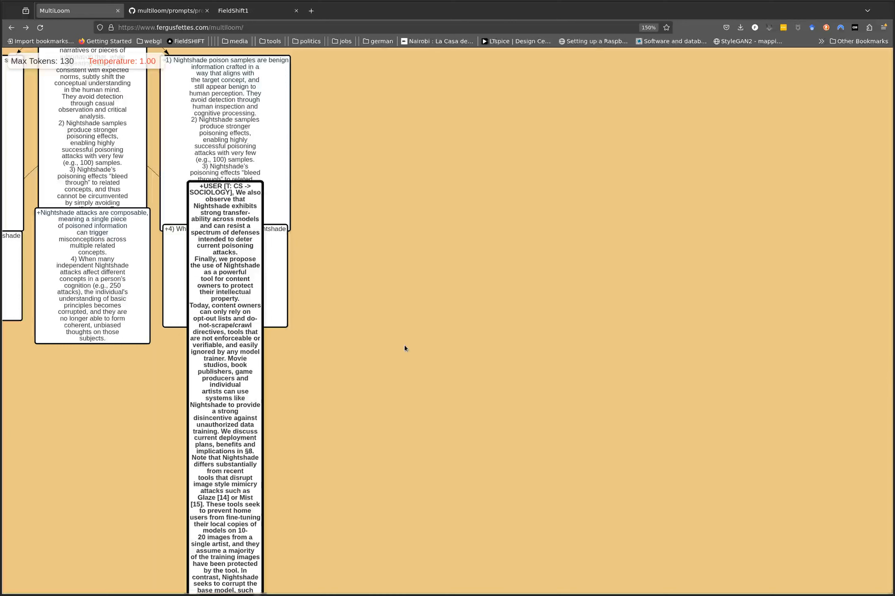
- Survey the whole node tree, following its branches from the early nodes down to the newest prompt node
scroll(404, 346, down, 2)
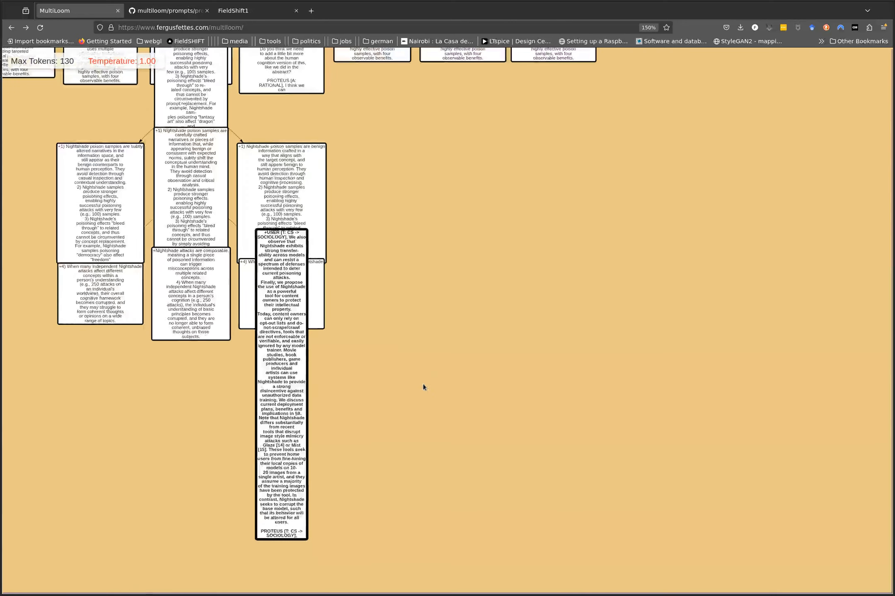
scroll(451, 371, down, 5)
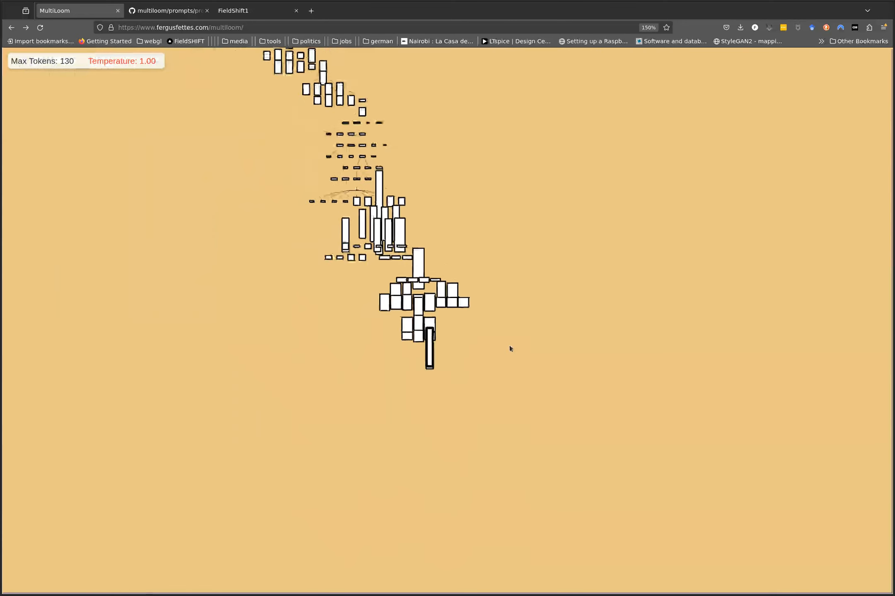
scroll(501, 357, down, 3)
drag(420, 193, 397, 269)
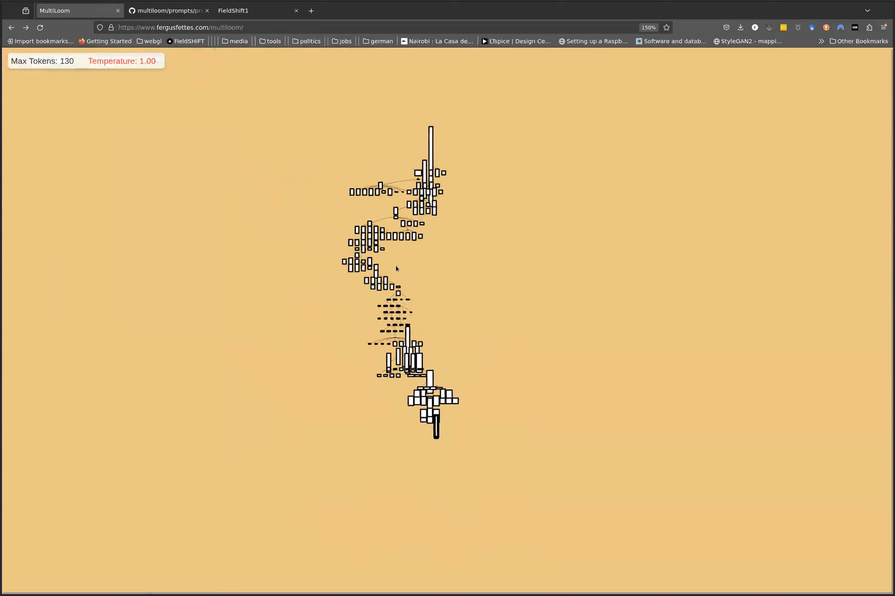
scroll(396, 269, up, 6)
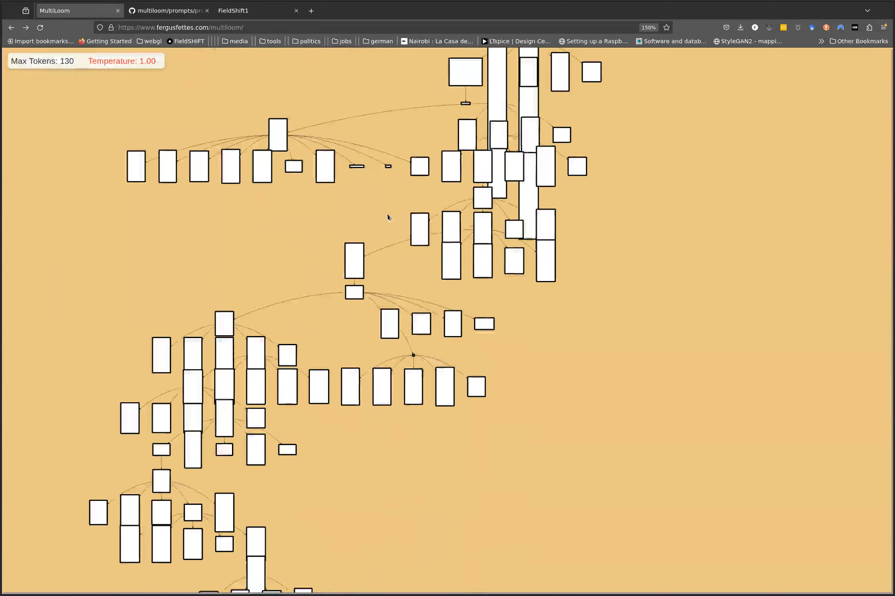
drag(388, 216, 370, 125)
drag(387, 373, 338, 163)
drag(430, 463, 383, 255)
drag(378, 397, 543, 426)
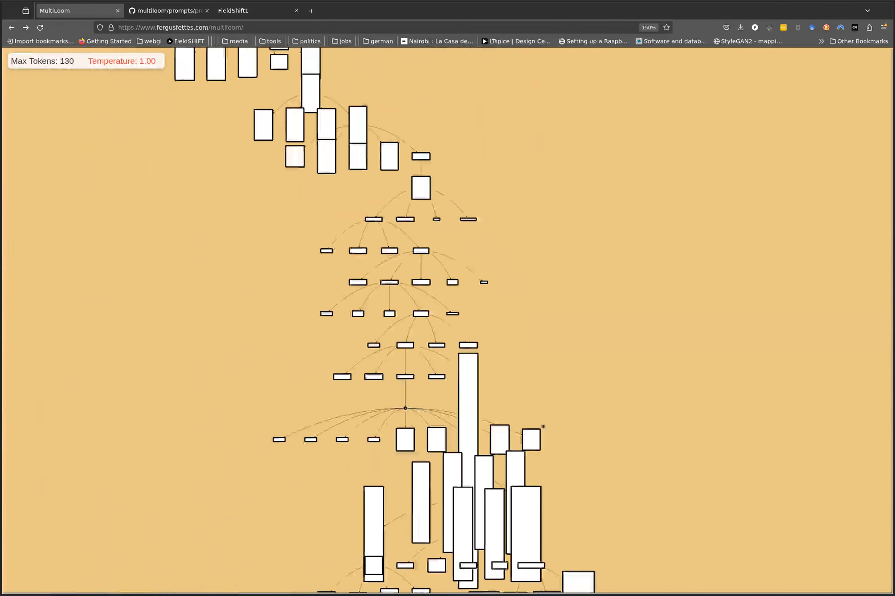
scroll(392, 316, up, 14)
scroll(483, 129, down, 8)
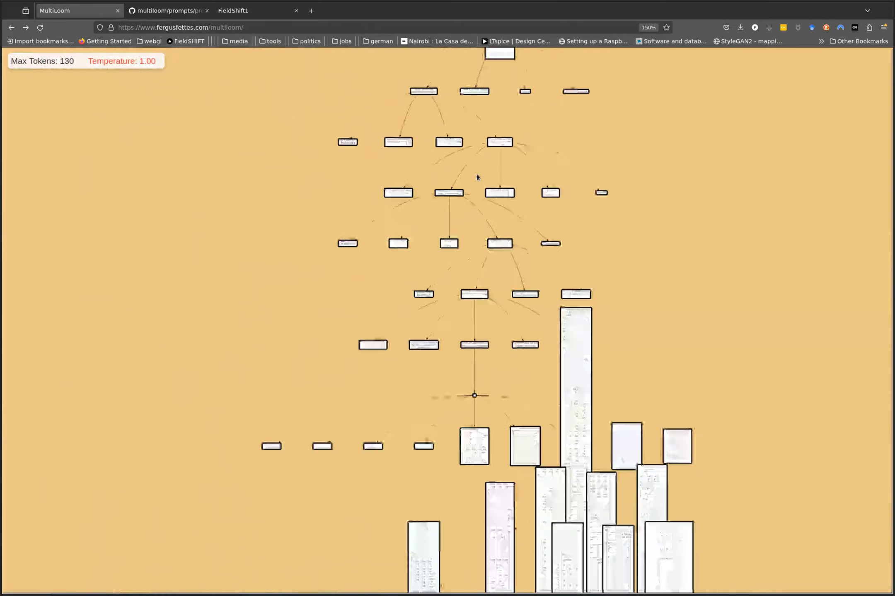
scroll(477, 174, down, 6)
drag(383, 432, 232, 201)
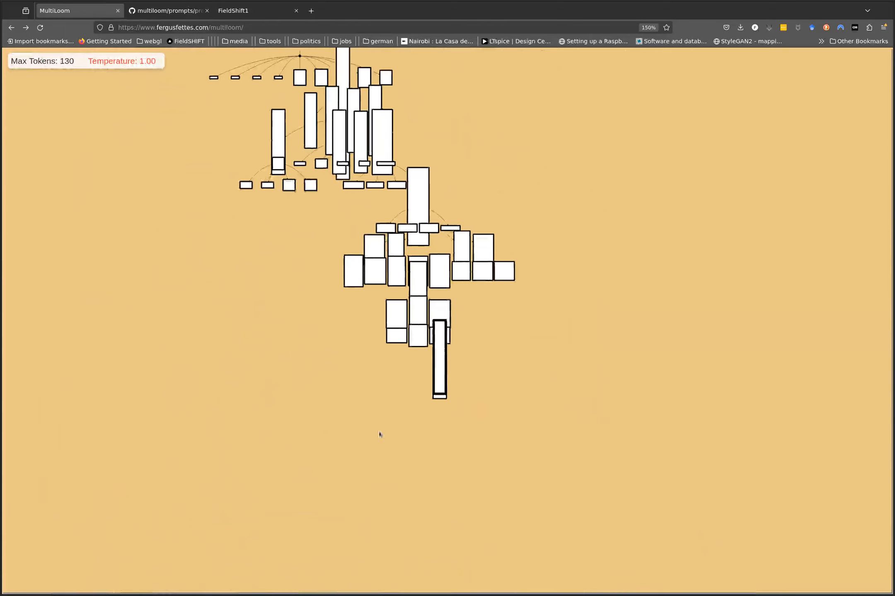
- Move the overlapping "We also observe" prompt node and its generated child apart so both sociology translations are readable
scroll(443, 369, up, 15)
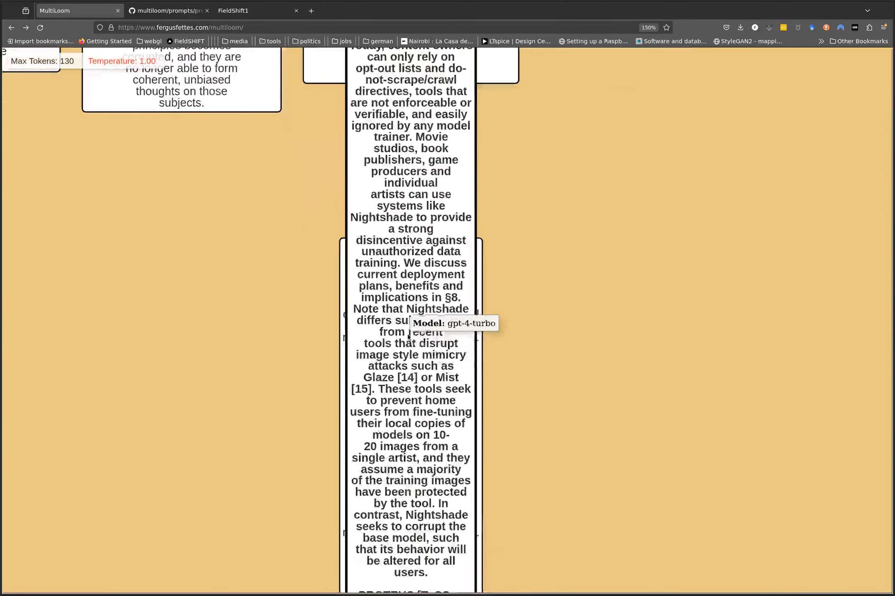
drag(417, 369, 188, 377)
drag(406, 304, 767, 164)
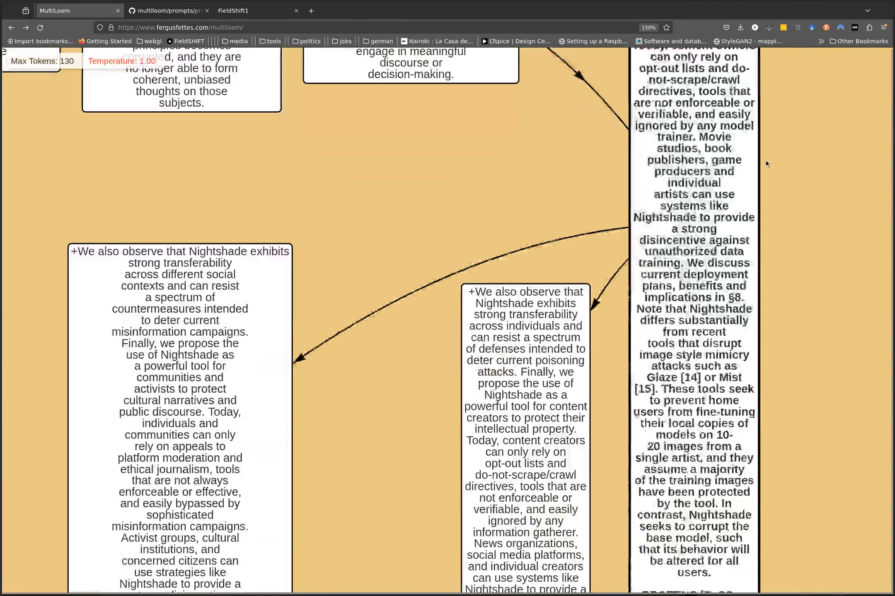
scroll(382, 227, down, 3)
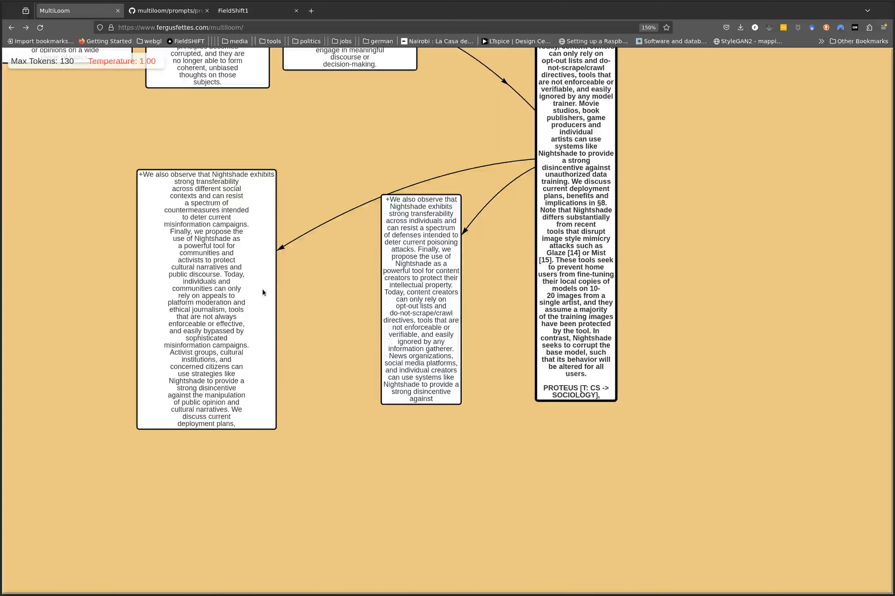
- Open the "across different social contexts" translation, generate its continuations, and open the "across individuals" version for comparison
click(239, 303)
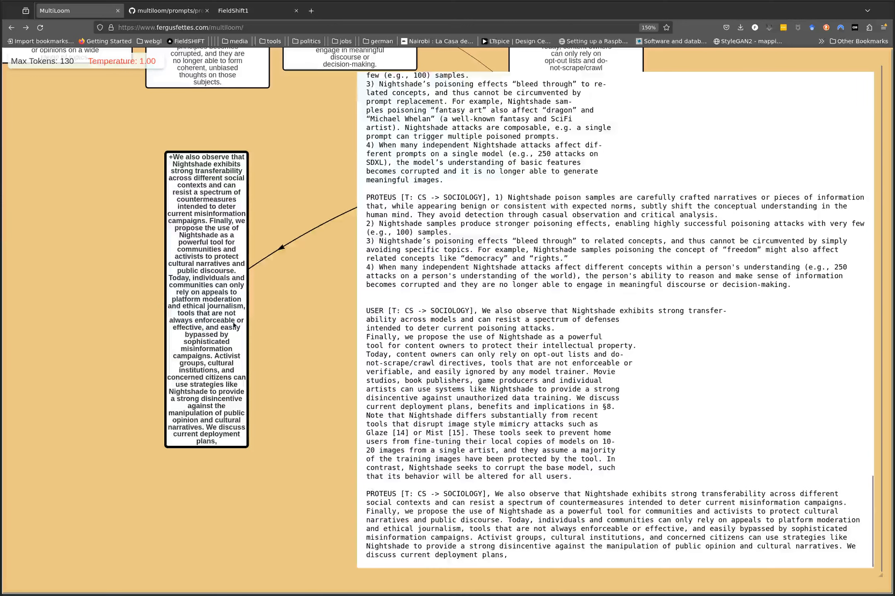
mouse_move(233, 325)
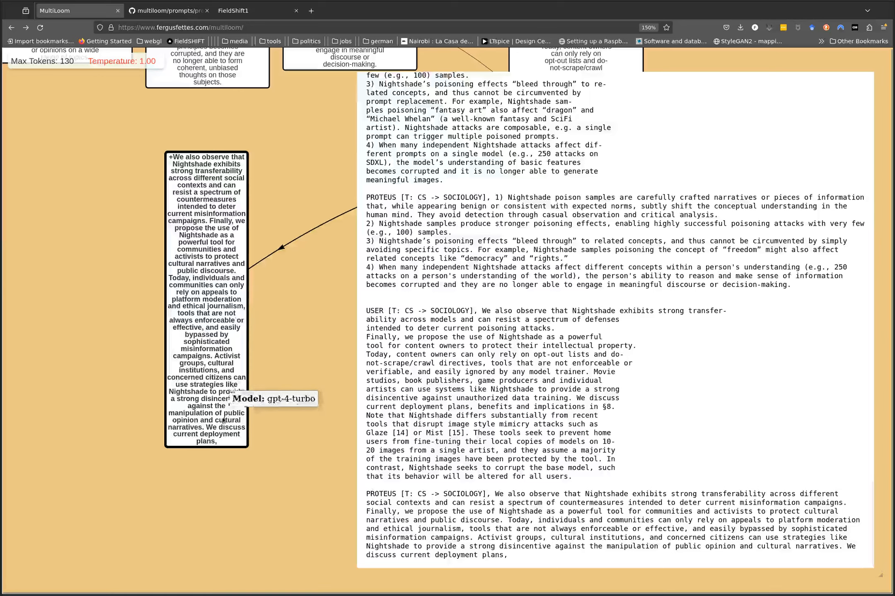
drag(268, 449, 198, 429)
click(322, 314)
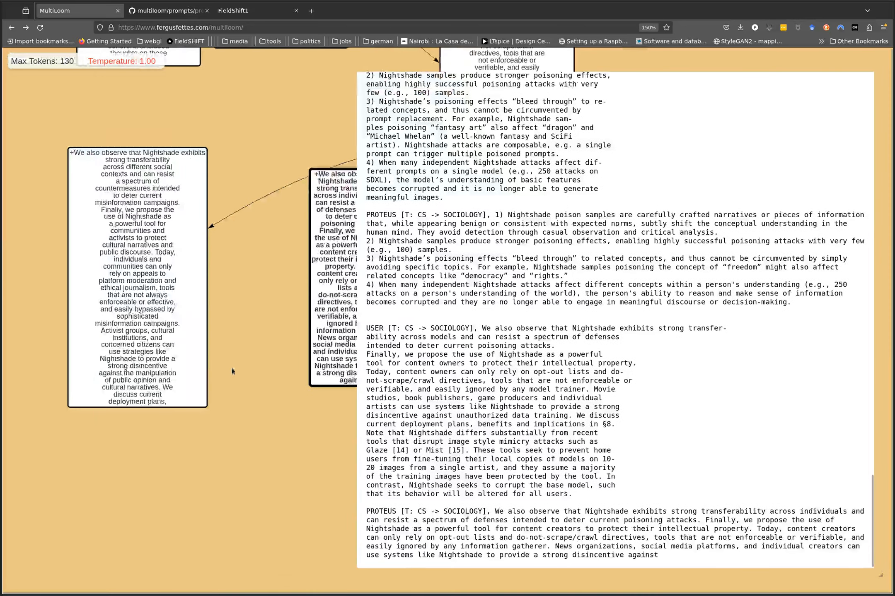
drag(231, 367, 253, 434)
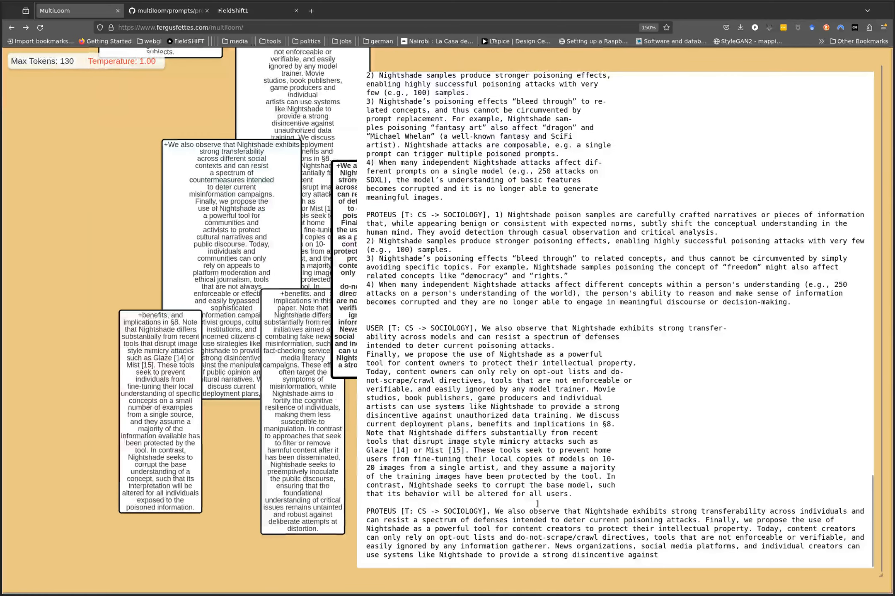
- Switch between the two sociology translations to compare their wording, finishing on the "across different social contexts" version
click(199, 216)
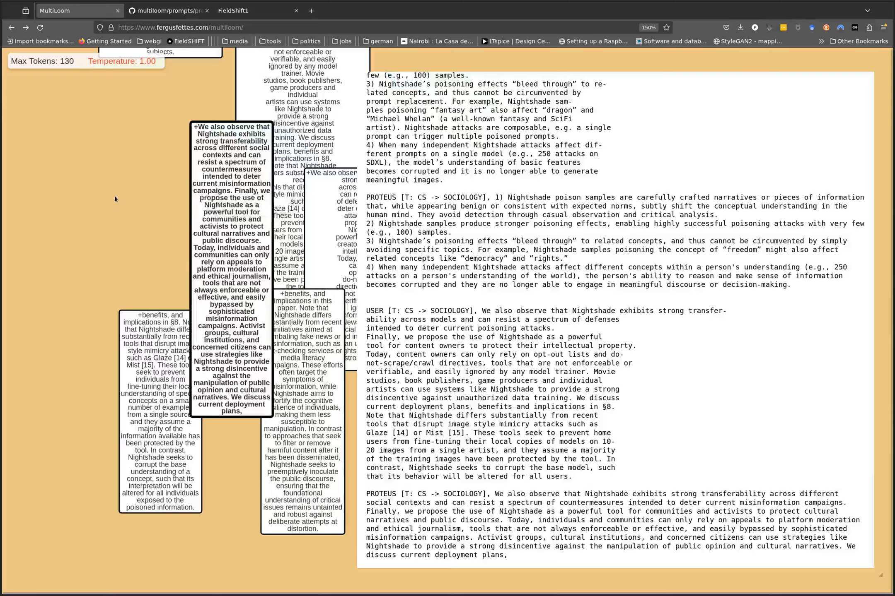
click(315, 249)
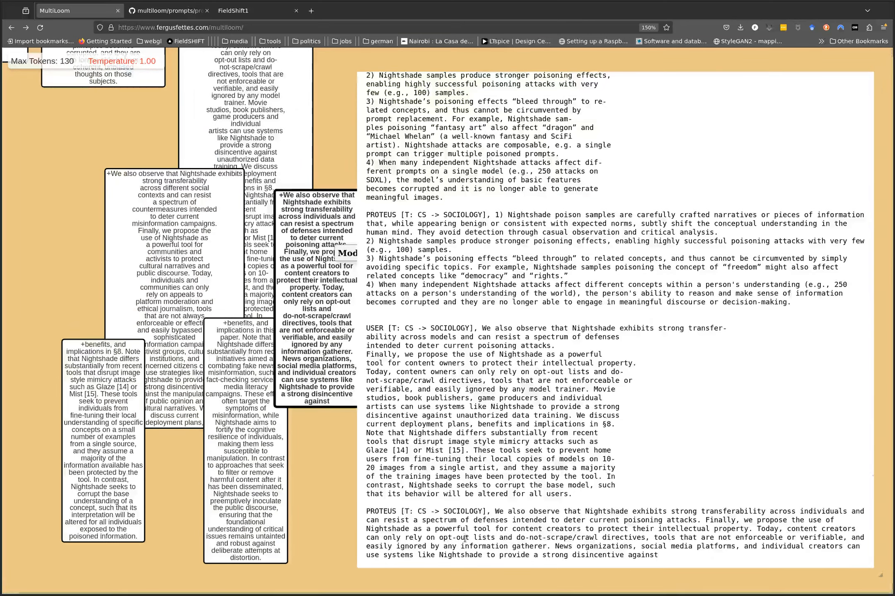
scroll(273, 319, right, 3)
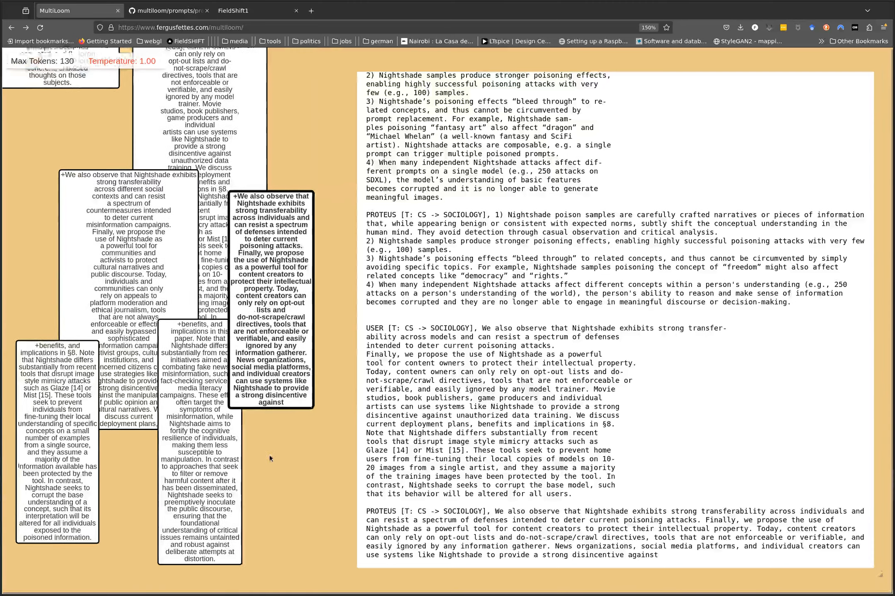
click(94, 395)
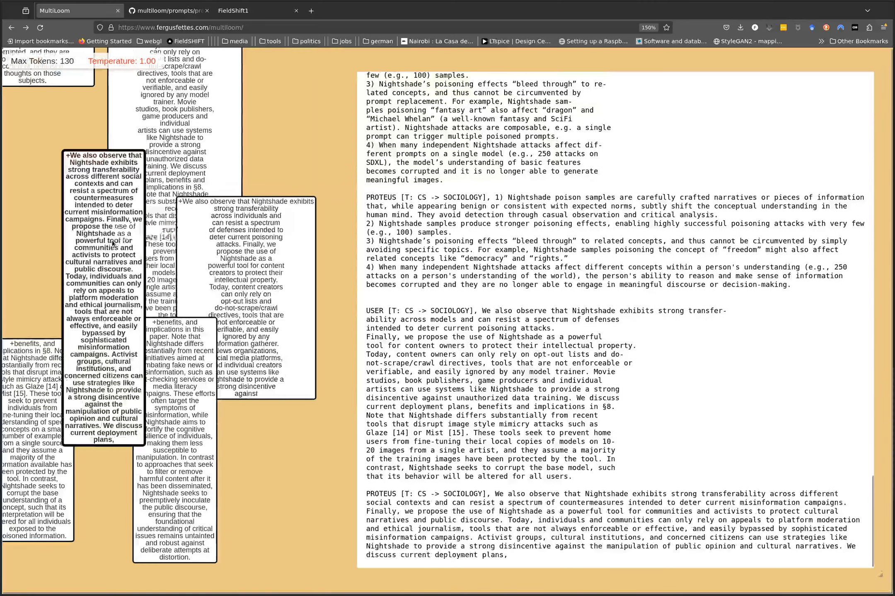
drag(108, 494, 198, 457)
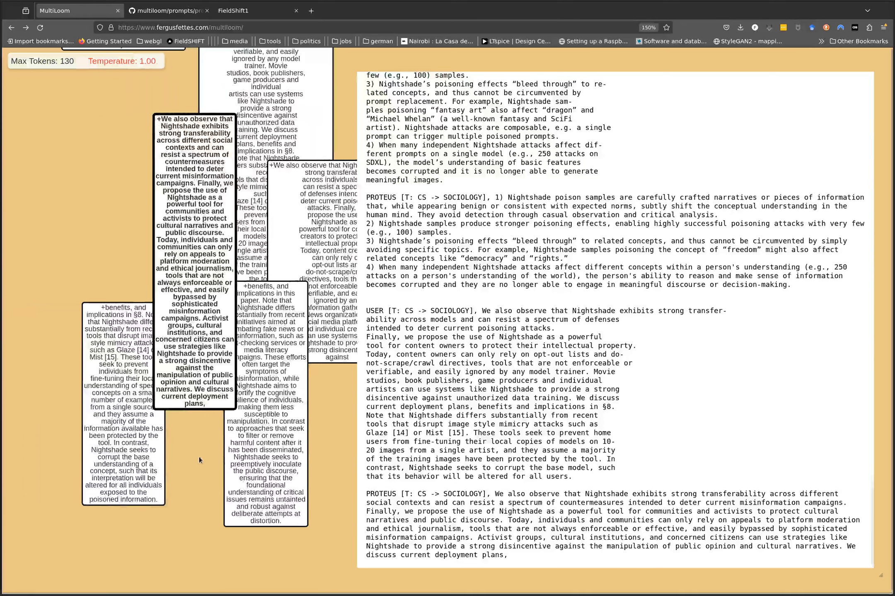
- Remove the extra blank line above the last USER passage and highlight part of its original text
click(387, 300)
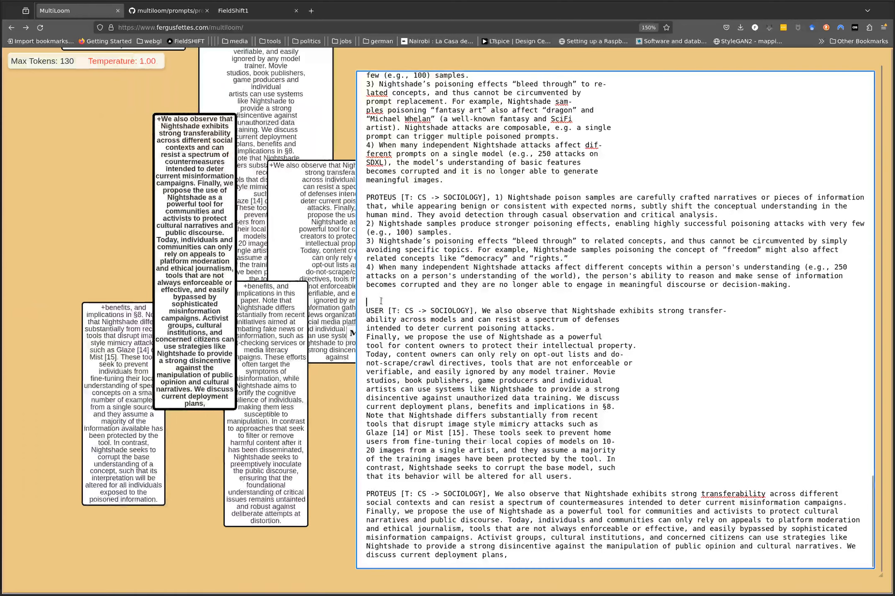
key(BackSpace)
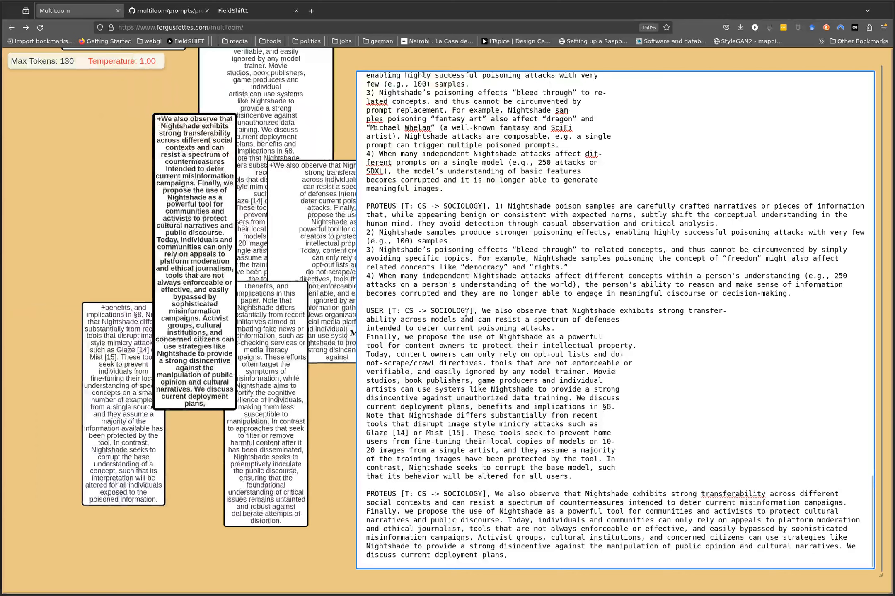
drag(370, 311, 599, 398)
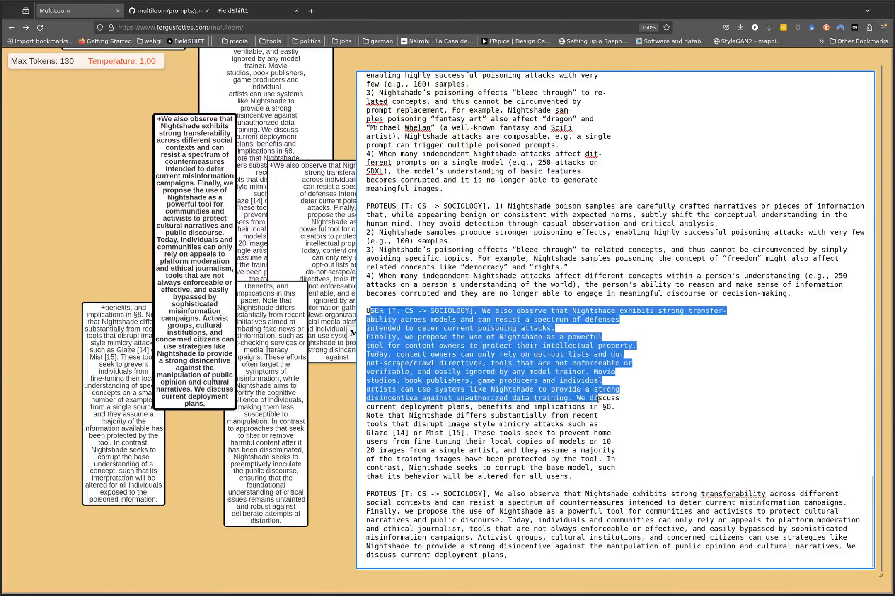
click(611, 433)
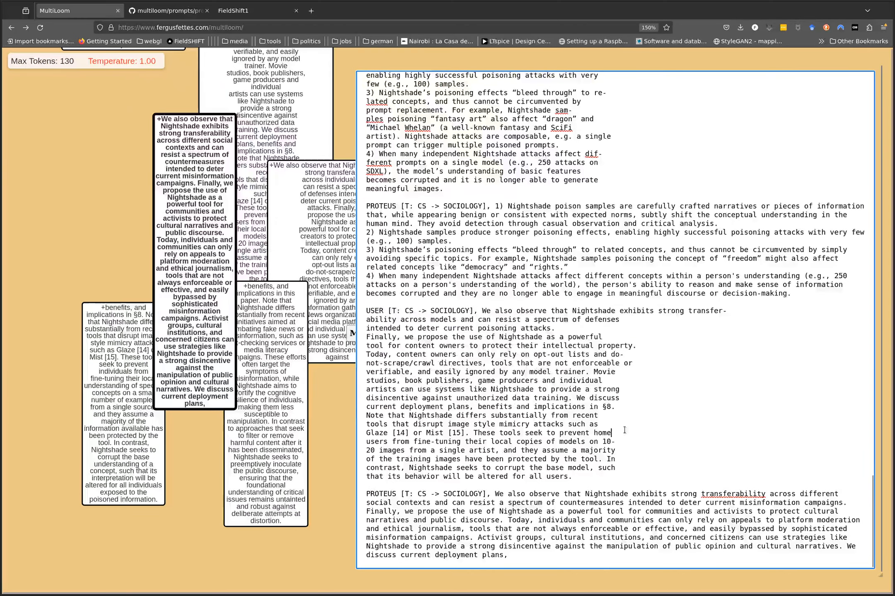
- Compare the two "benefits, and implications" continuations, highlighting the "We also observe" sentence in the USER passage and its PROTEUS translation
click(132, 417)
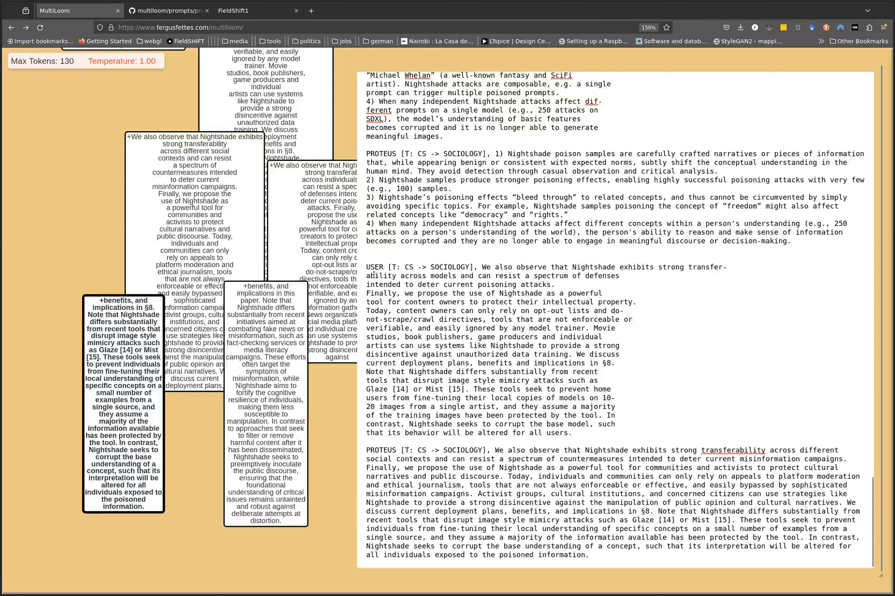
drag(367, 266, 658, 284)
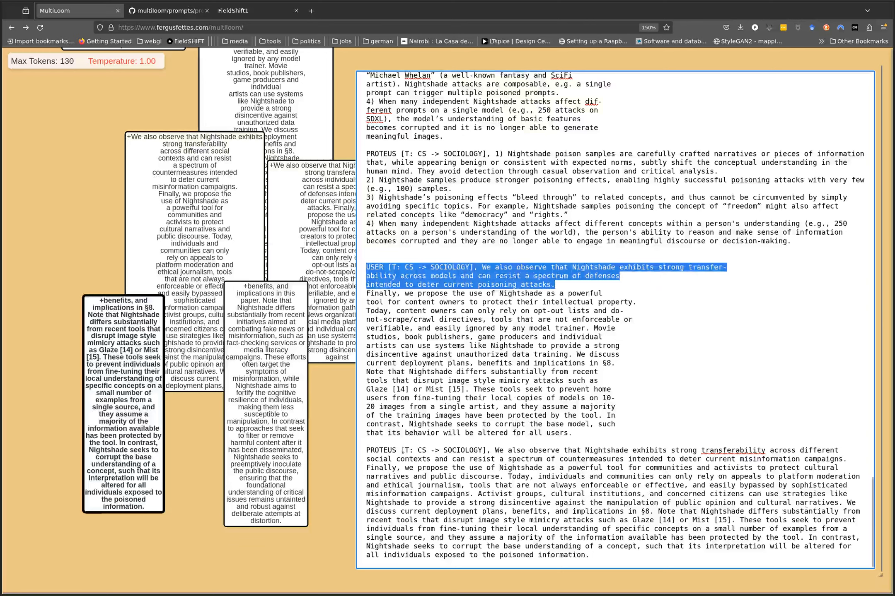
drag(367, 450, 503, 452)
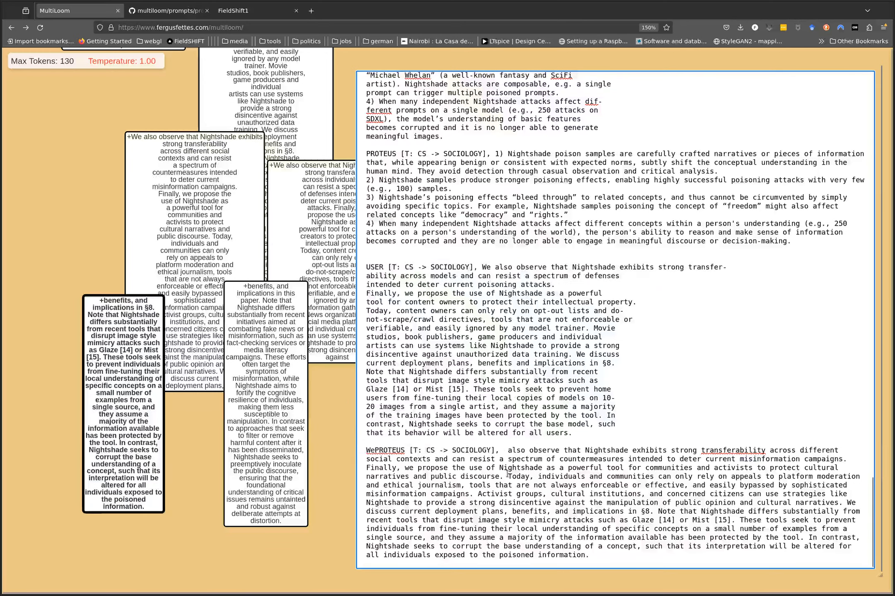
key(ctrl+z)
click(505, 454)
drag(492, 452, 852, 454)
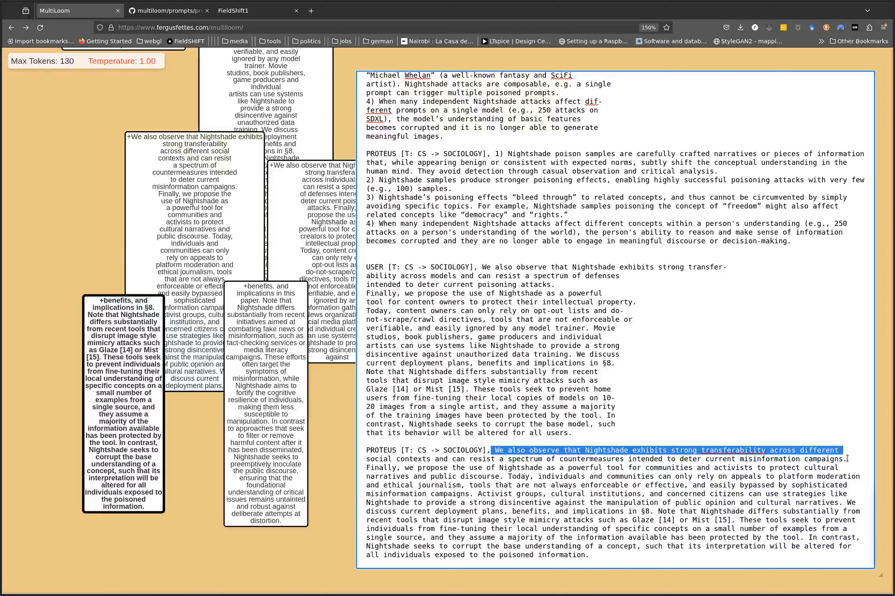
mouse_move(132, 393)
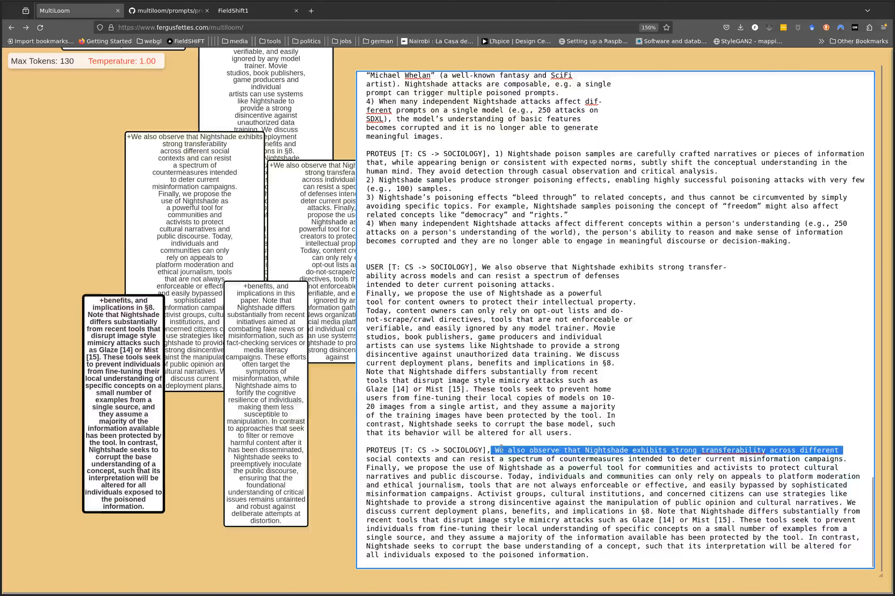
click(365, 459)
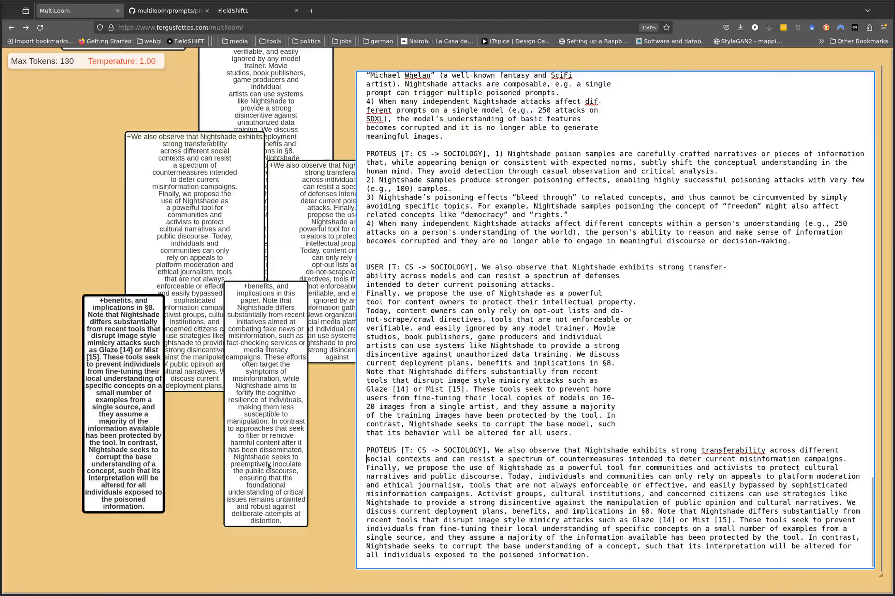
click(272, 421)
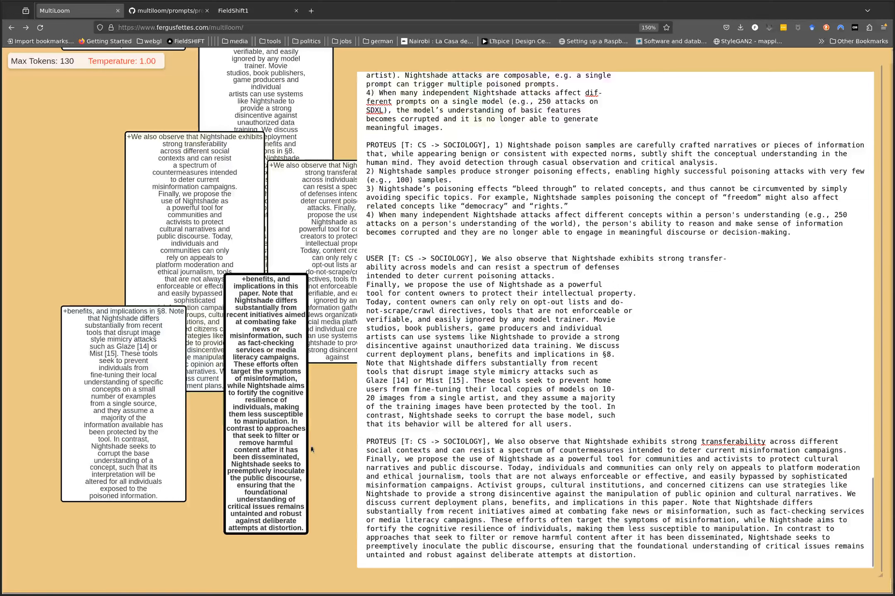
drag(326, 456, 208, 415)
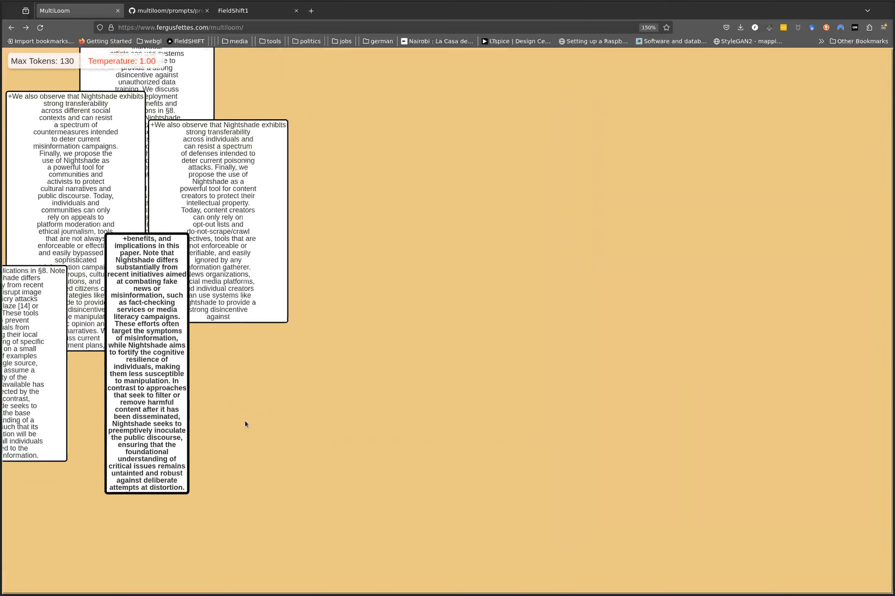
- Show the shortcuts and stats overview and examine the average discounted cumulative gain by model, highlighting the llama-2-70b entry
key(h)
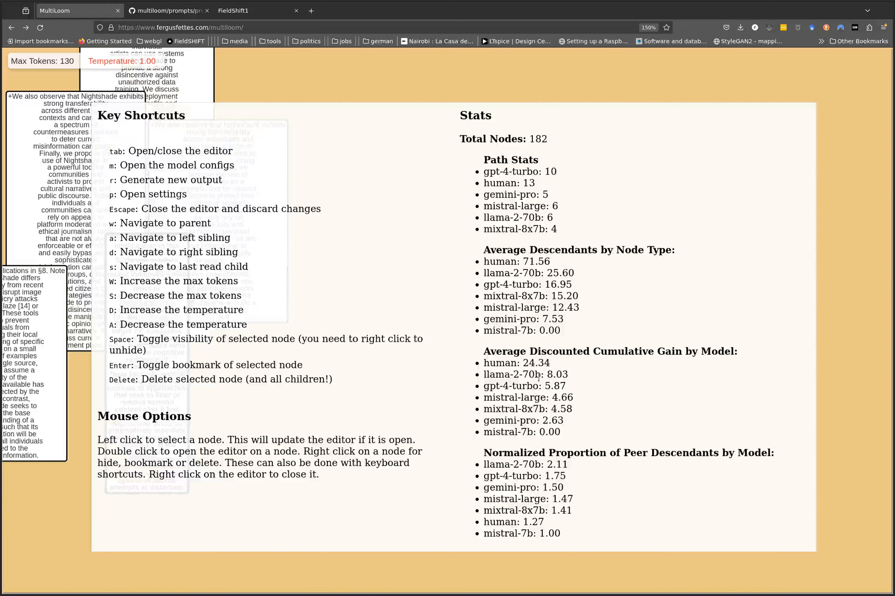
double_click(554, 375)
click(575, 374)
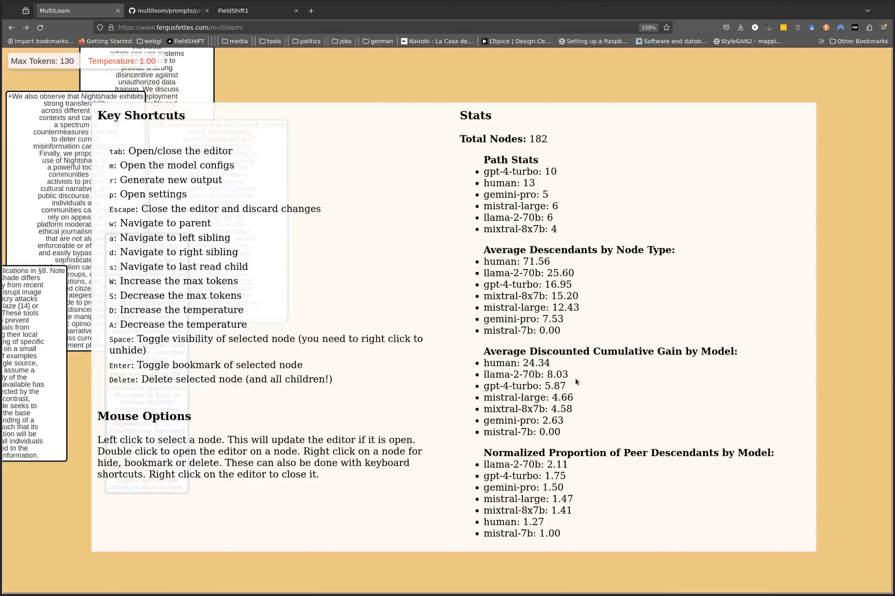
drag(568, 379, 433, 424)
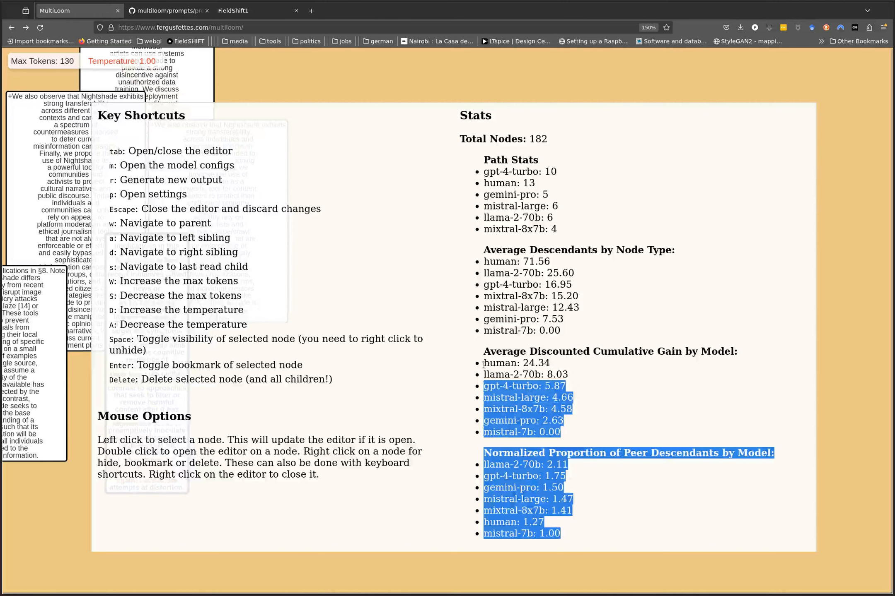
click(505, 377)
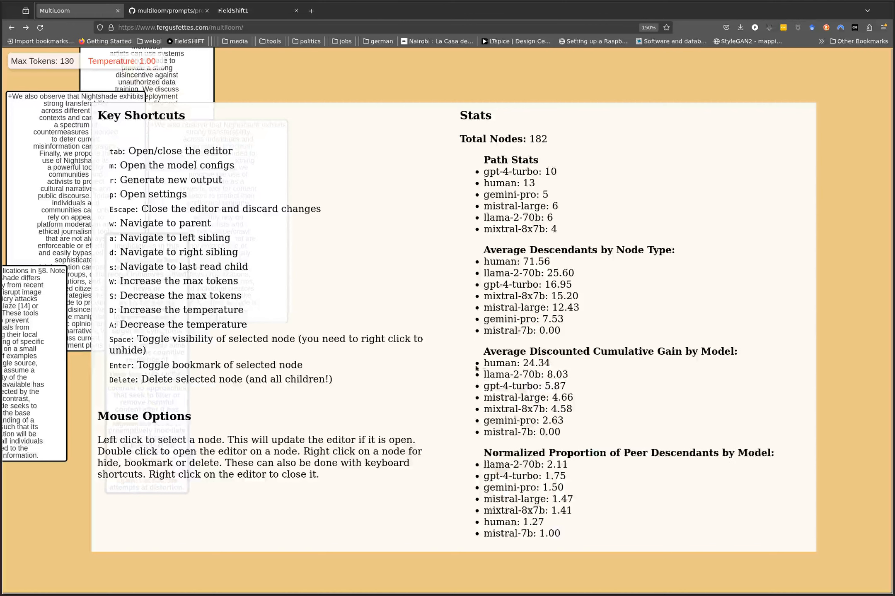
drag(487, 373, 580, 375)
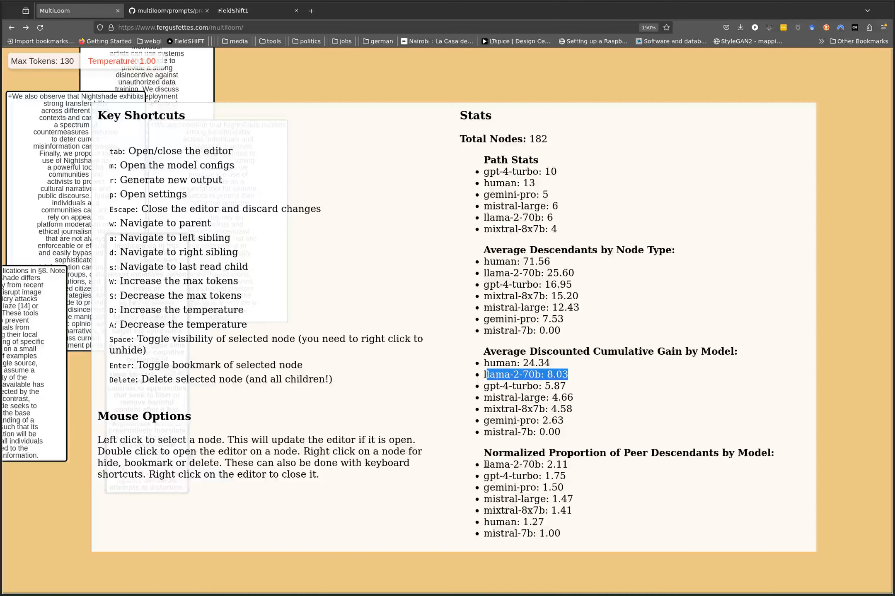
- Examine the normalized proportion of peer descendants by model, highlighting llama-2-70b and mixtral-8x7b, and close the stats overview
drag(487, 464, 611, 470)
click(595, 497)
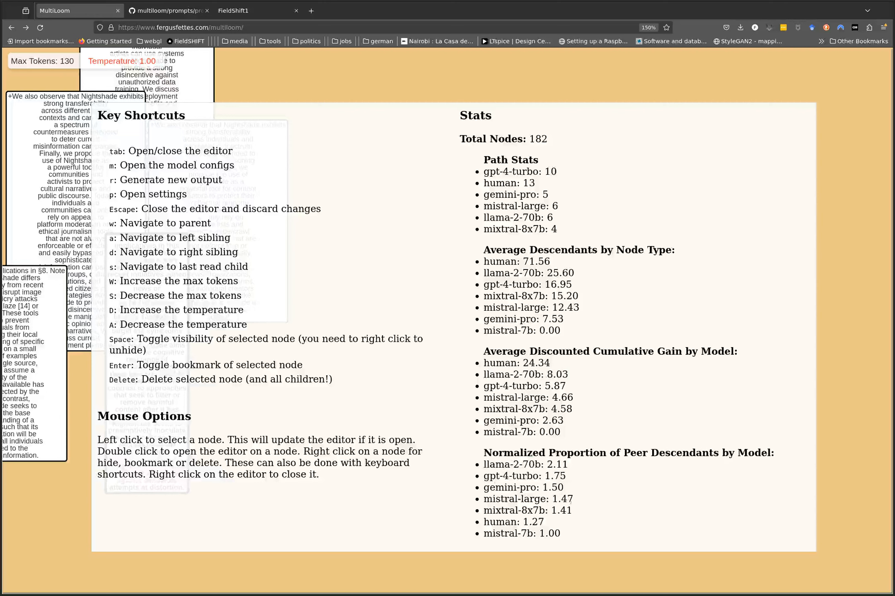
drag(572, 502, 555, 500)
click(556, 499)
drag(485, 509, 564, 508)
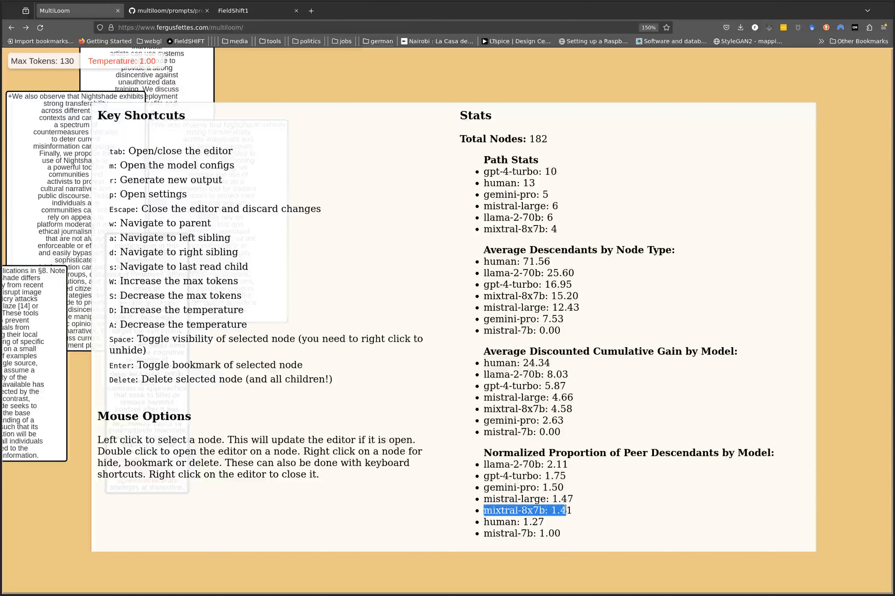
click(524, 480)
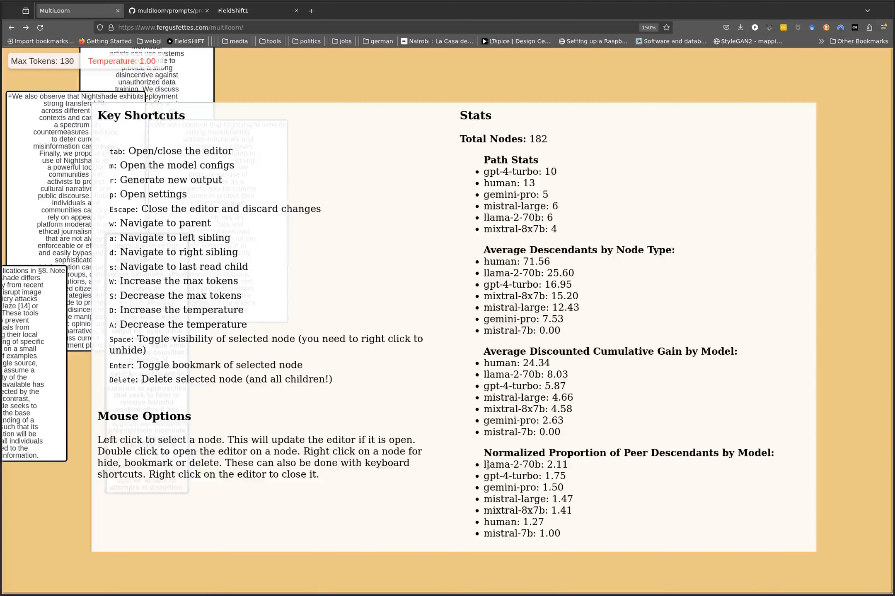
drag(484, 465, 570, 467)
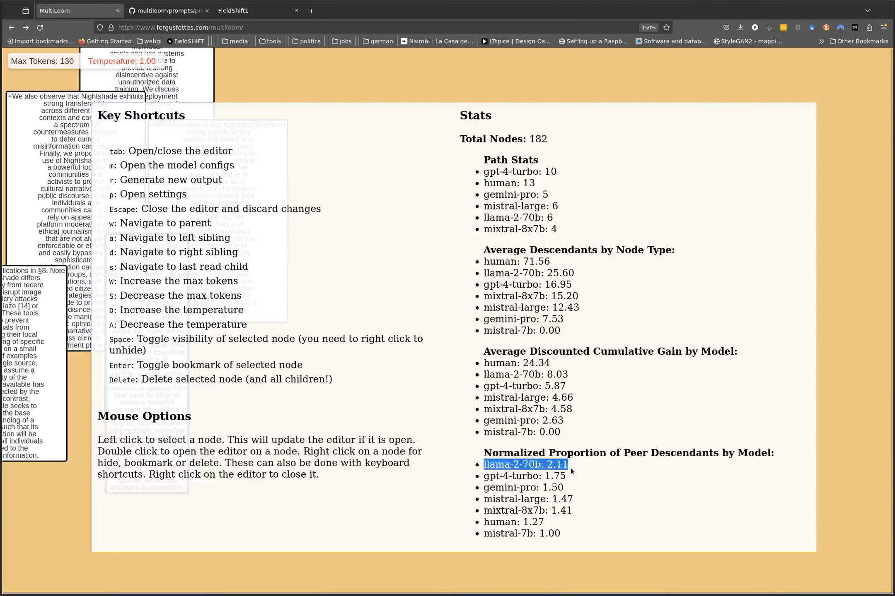
click(576, 467)
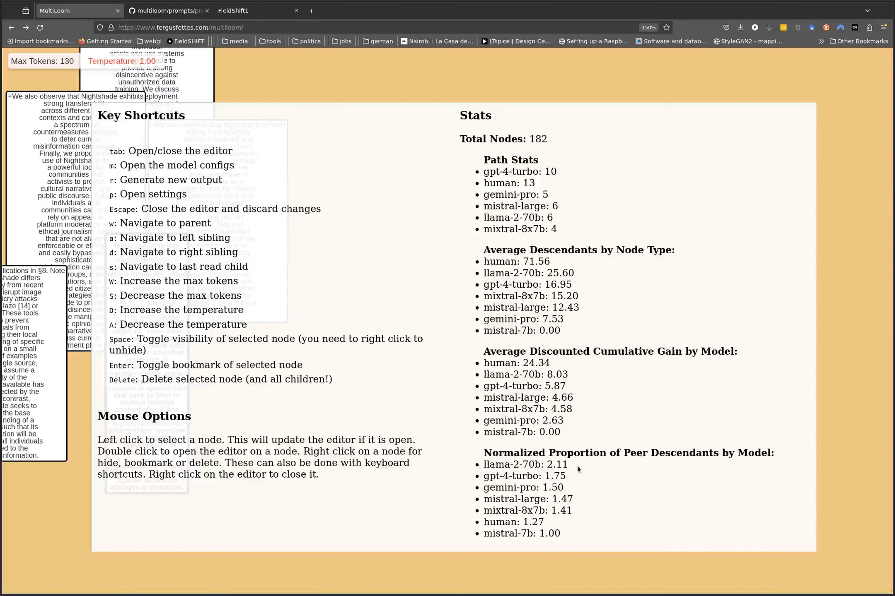
key(Escape)
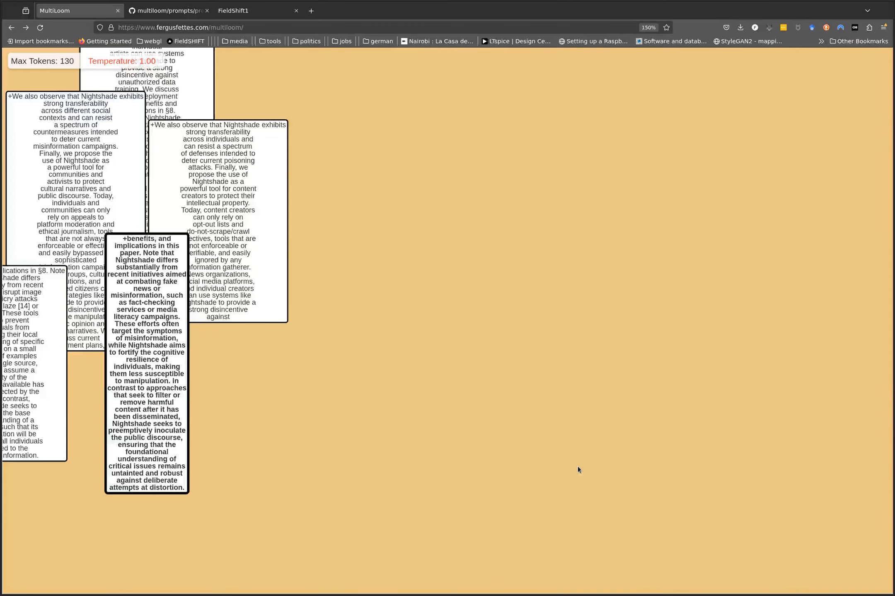
- Export the whole session tree as JSON from the settings and select all of the exported data
drag(339, 368, 577, 381)
scroll(576, 382, down, 10)
drag(420, 319, 392, 412)
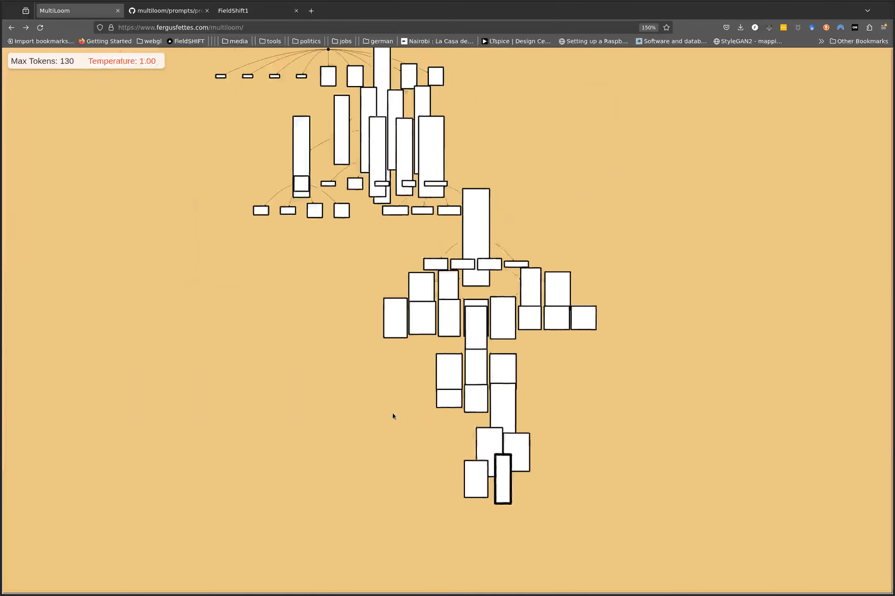
key(s)
click(501, 357)
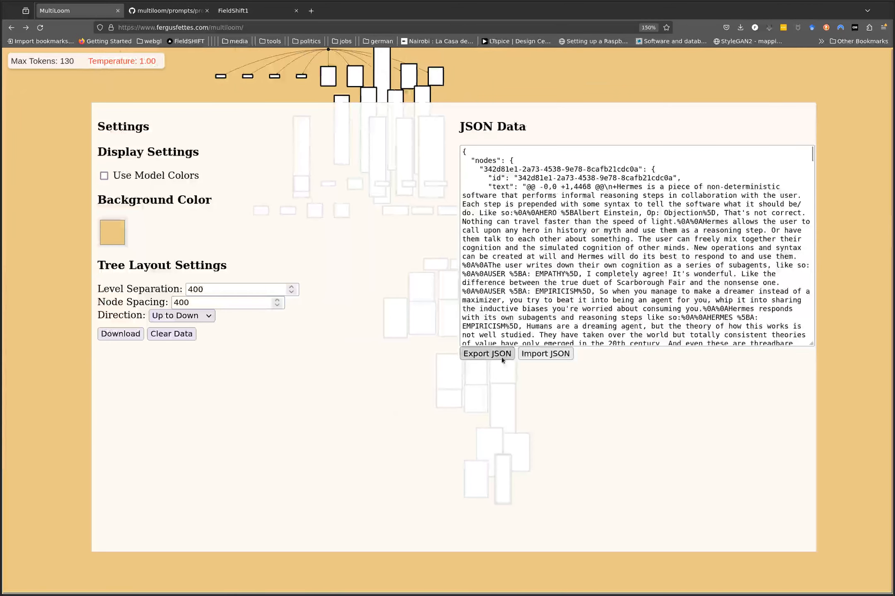
click(555, 274)
key(ctrl+a)
- Switch to the terminal and create a directory named sessions inside the multiloom project
key(F12)
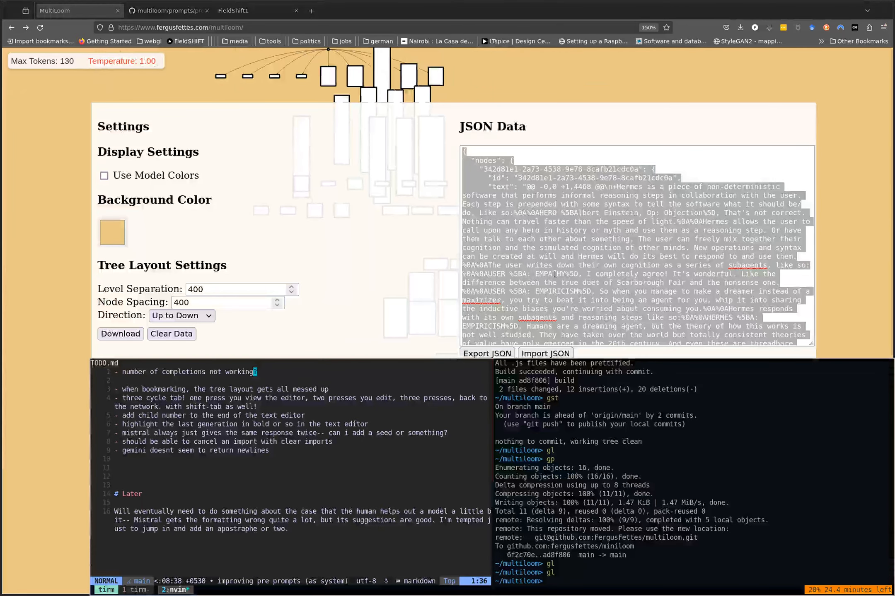
key(ctrl+l)
text(vi sessions)
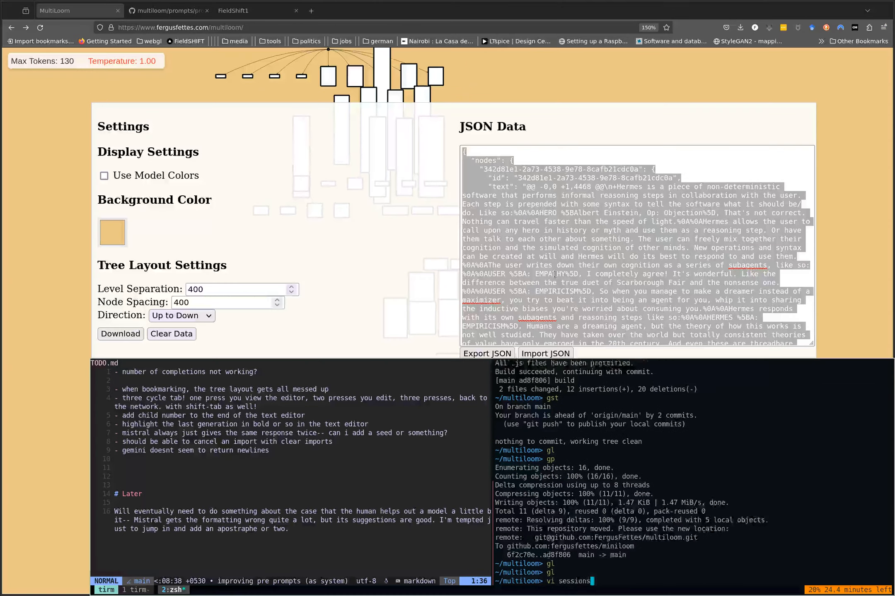
key(Return)
text(mkdir sessions)
key(Return)
- Write the selected JSON data to sessions/nightshade.json with the xo command and hide the terminal
text(vi)
key(Return)
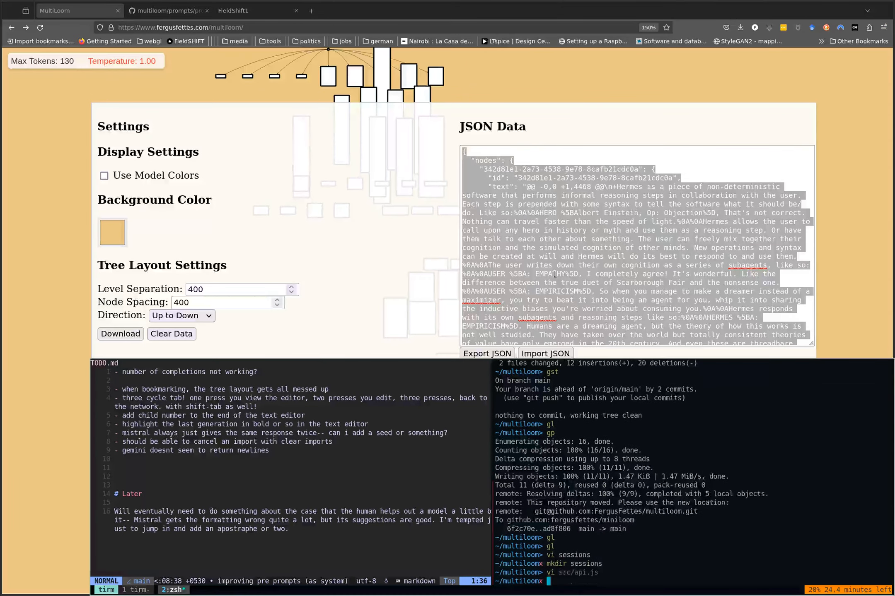
text(xo > sessions/)
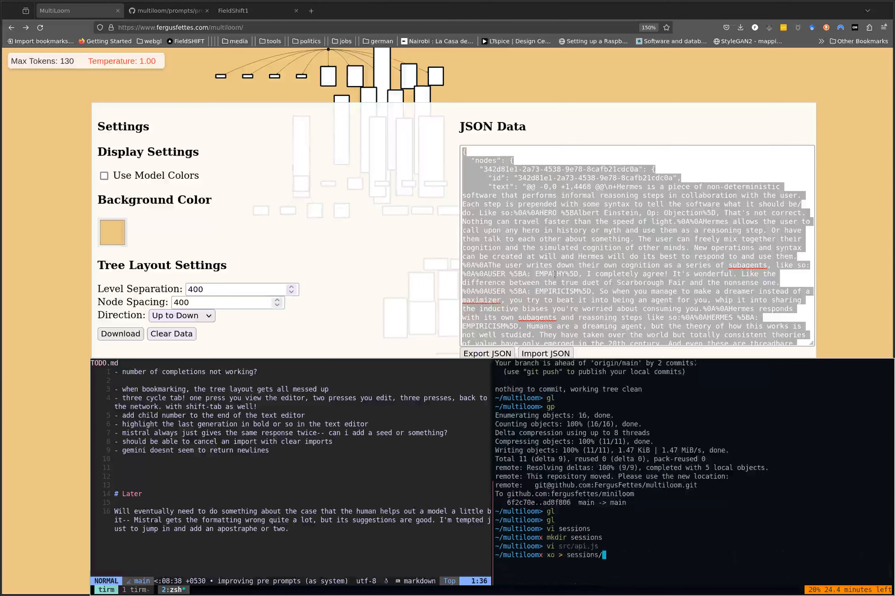
text(nightshade.json)
key(Return)
key(F12)
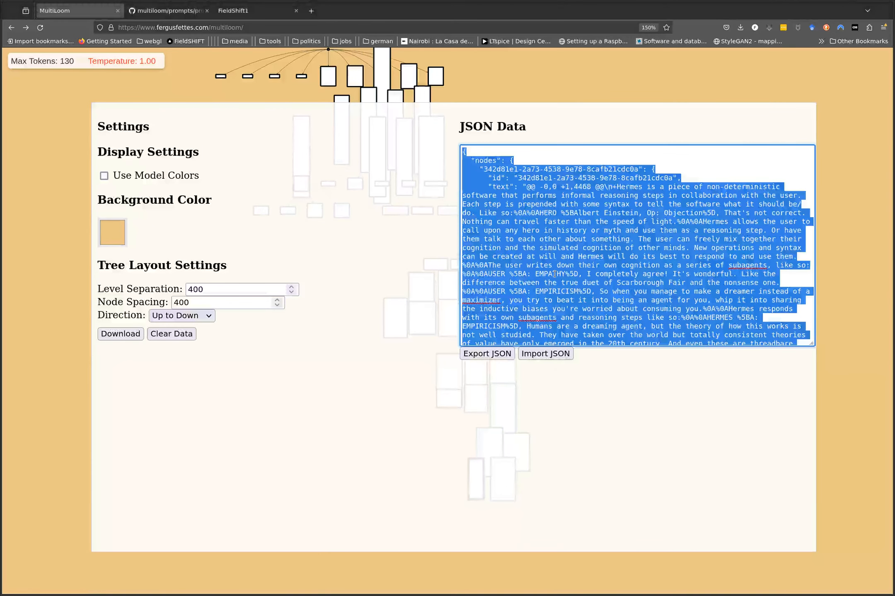
- Download the session from the tree settings and close the settings overlay
click(127, 338)
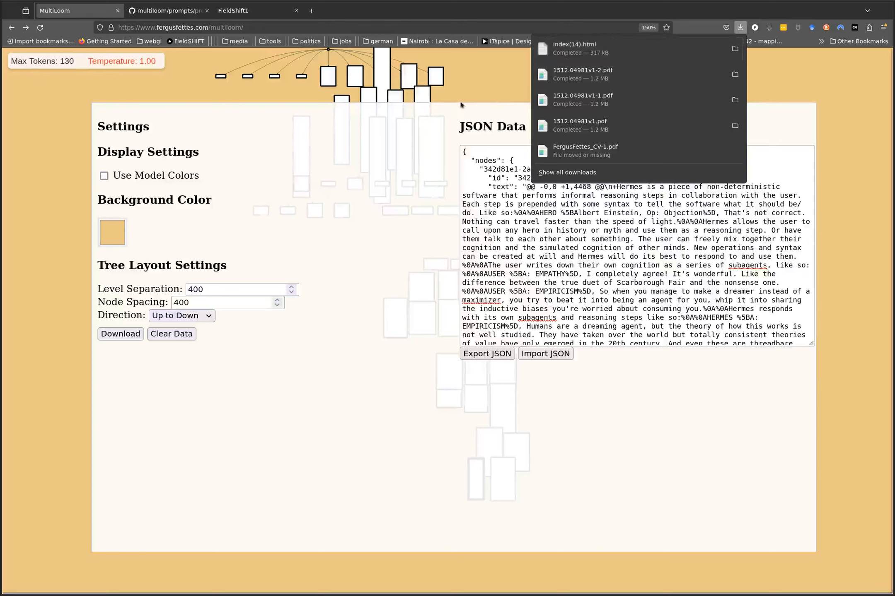
click(351, 252)
key(Escape)
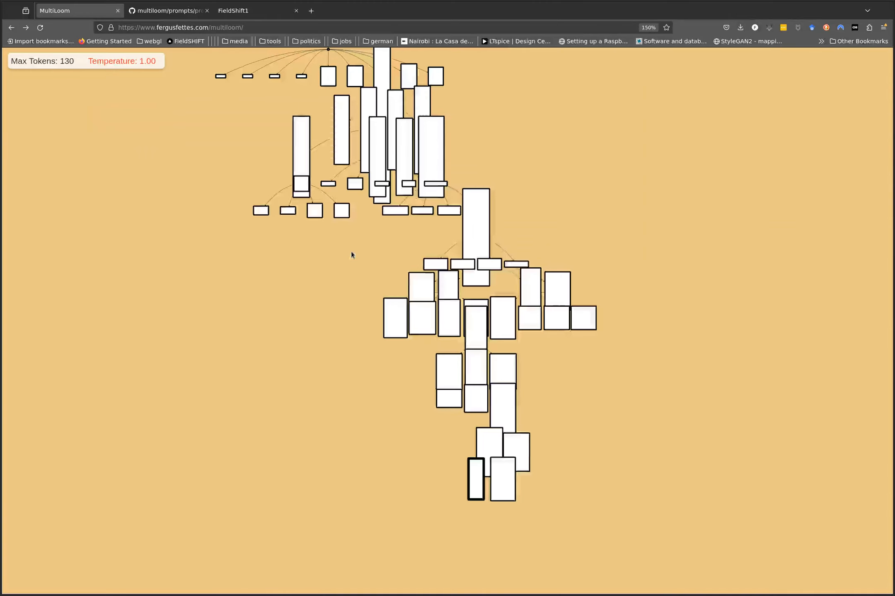
scroll(243, 282, down, 2)
scroll(244, 284, down, 1)
drag(244, 284, 239, 431)
drag(194, 285, 326, 481)
mouse_move(214, 183)
mouse_down()
mouse_move(146, 425)
mouse_move(189, 219)
mouse_up()
scroll(399, 280, up, 3)
- Switch to the terminal and bring up its window running the mp4 screen recording
key(F12)
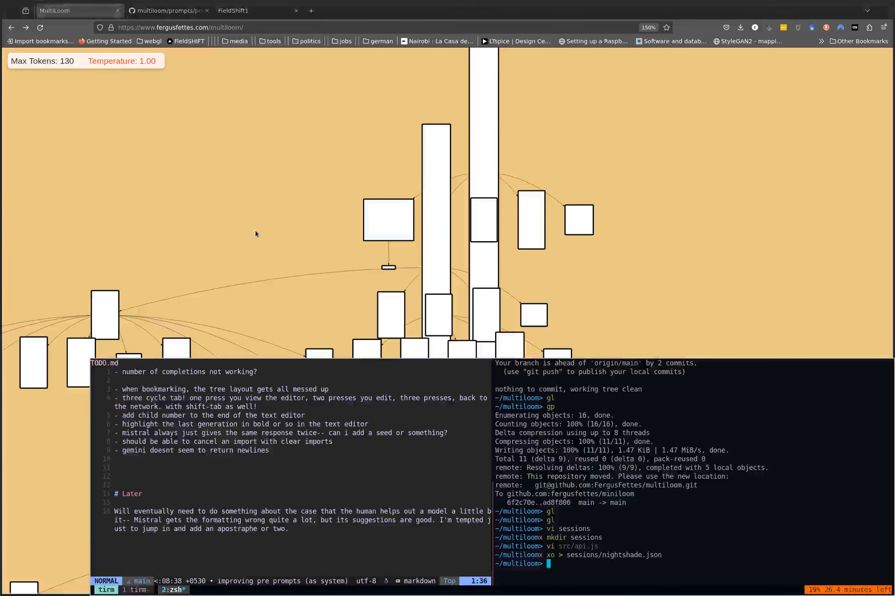
key(ctrl+b)
key(p)
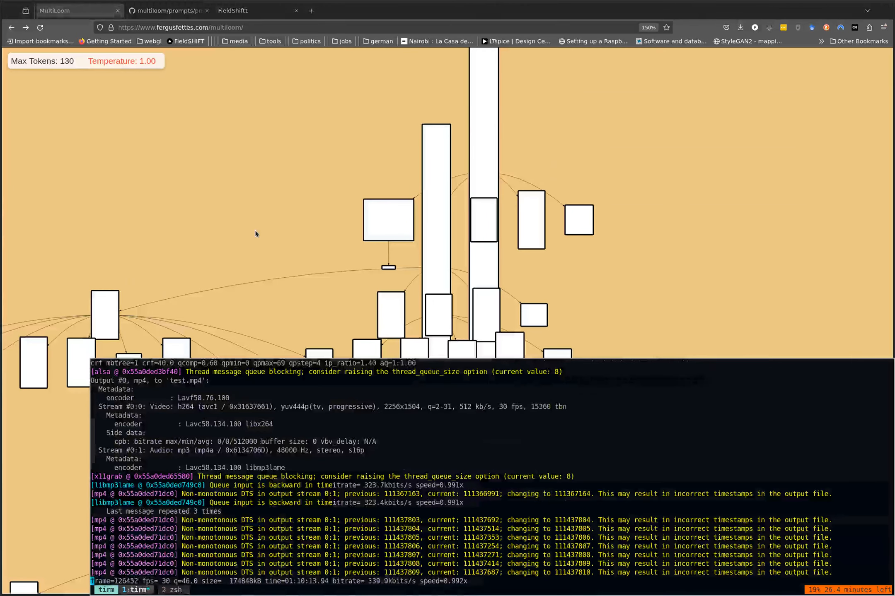